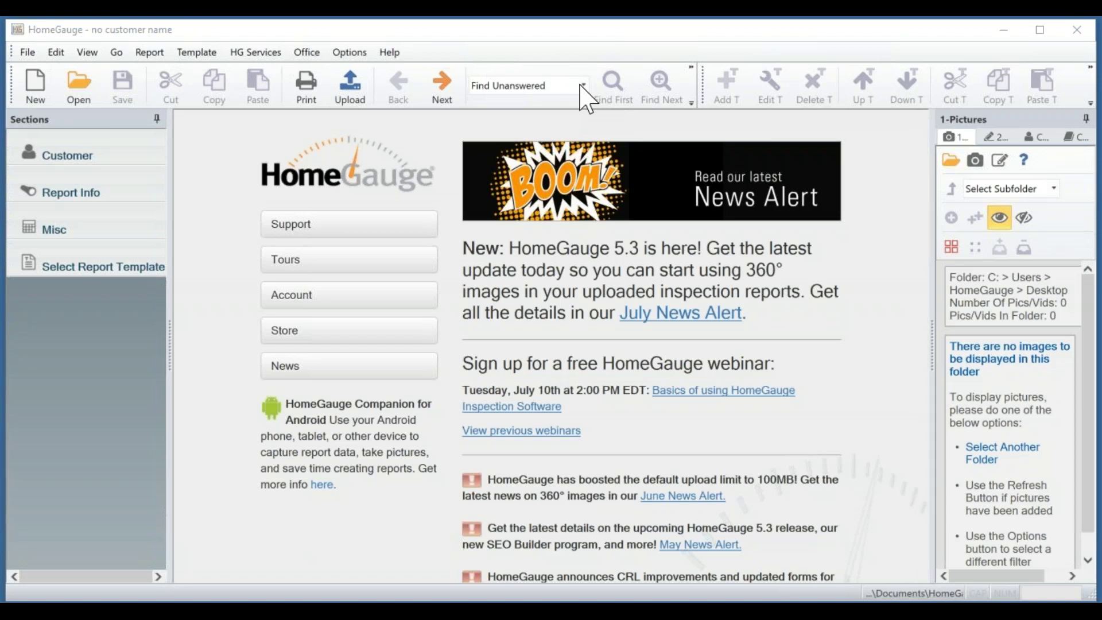
Dock the Template toolbar in the top row beside the Standard toolbar.
{"action": "left_click", "coordinate": [583, 88]}
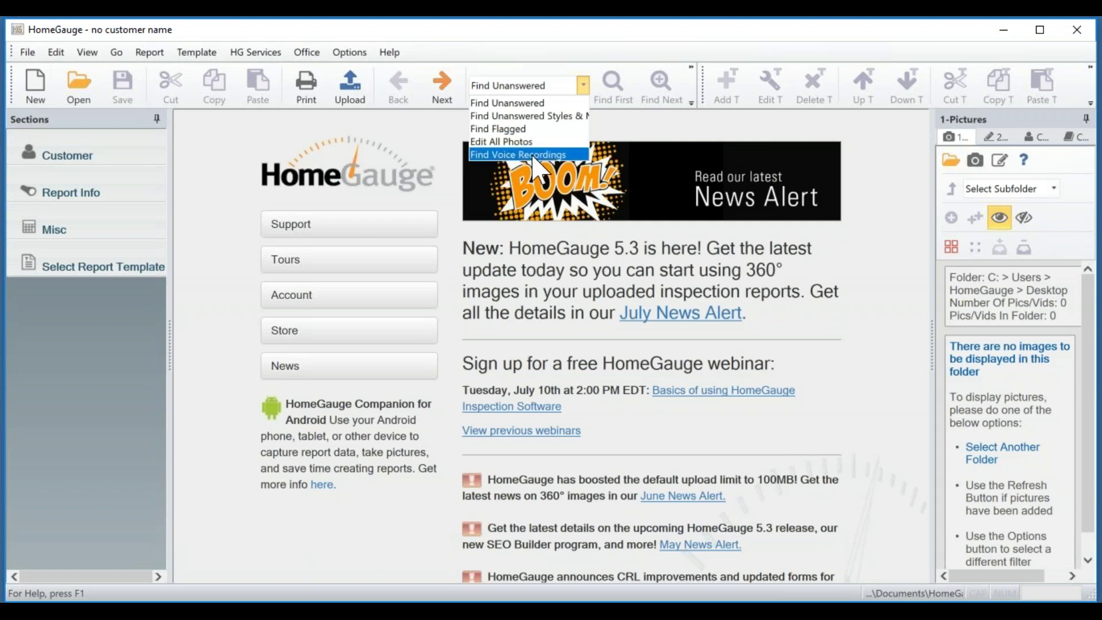
{"action": "left_click", "coordinate": [639, 121]}
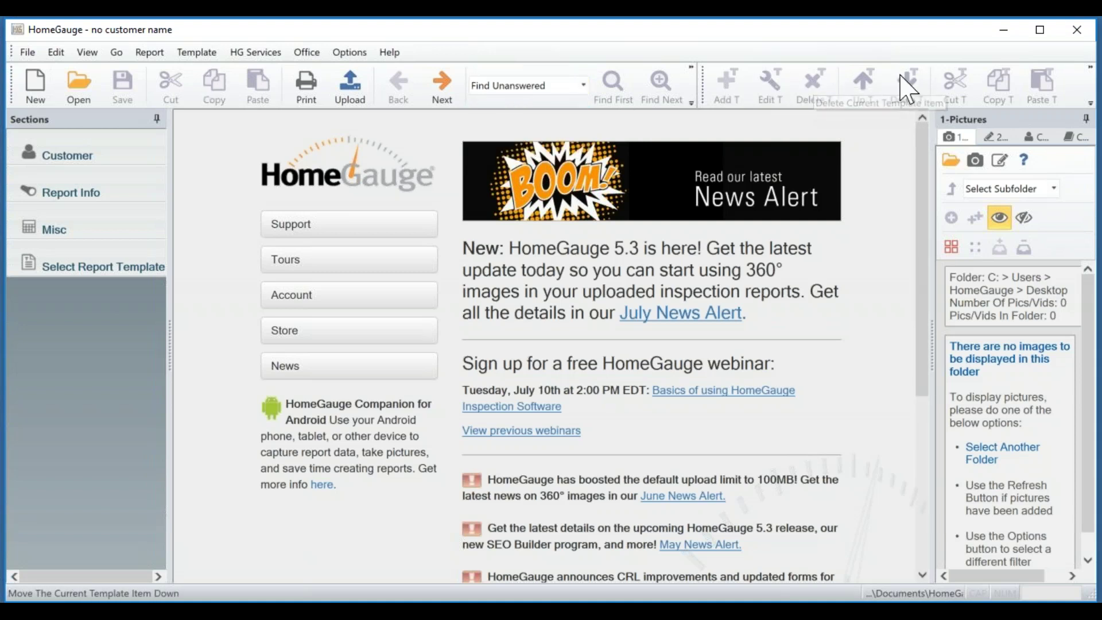
{"action": "left_click_drag", "start_coordinate": [704, 87], "coordinate": [436, 145]}
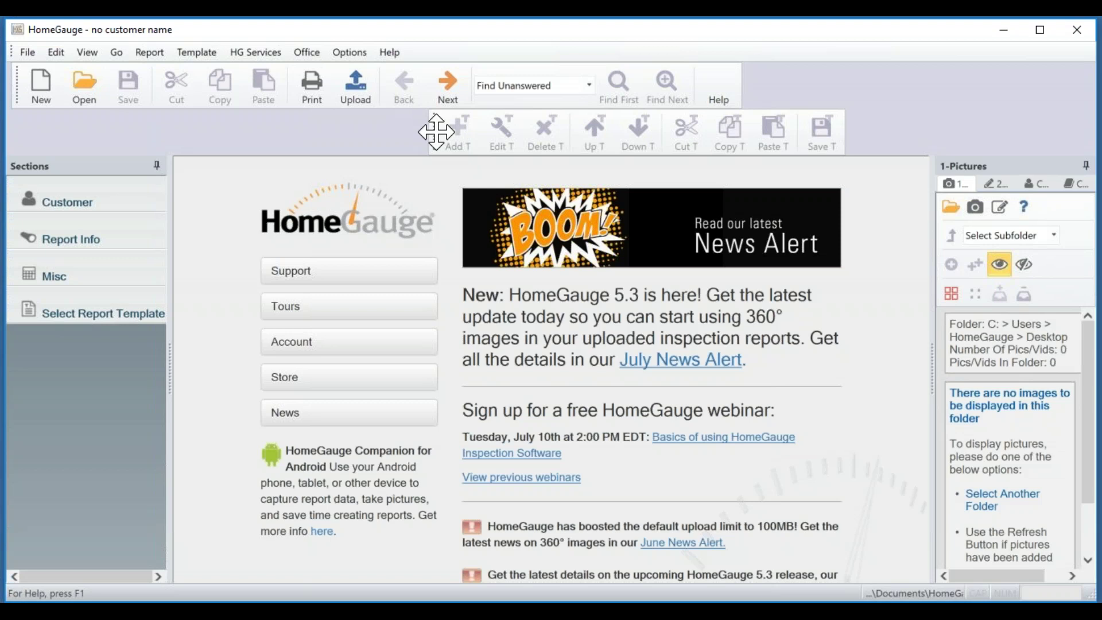
{"action": "left_click_drag", "start_coordinate": [436, 132], "coordinate": [703, 90]}
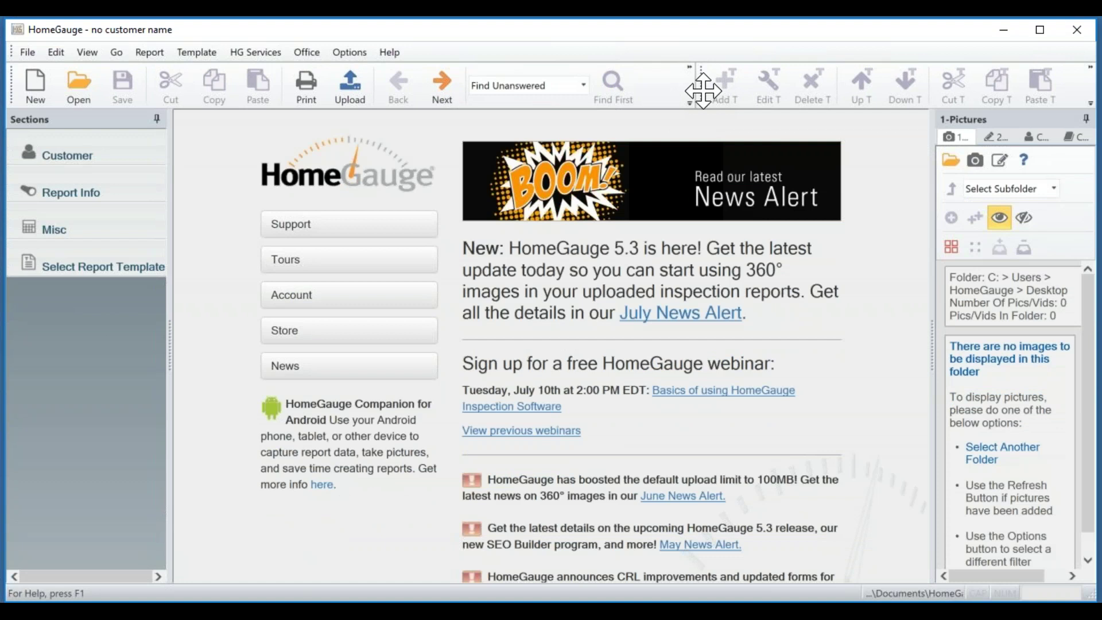
{"action": "left_click_drag", "start_coordinate": [703, 90], "coordinate": [701, 98]}
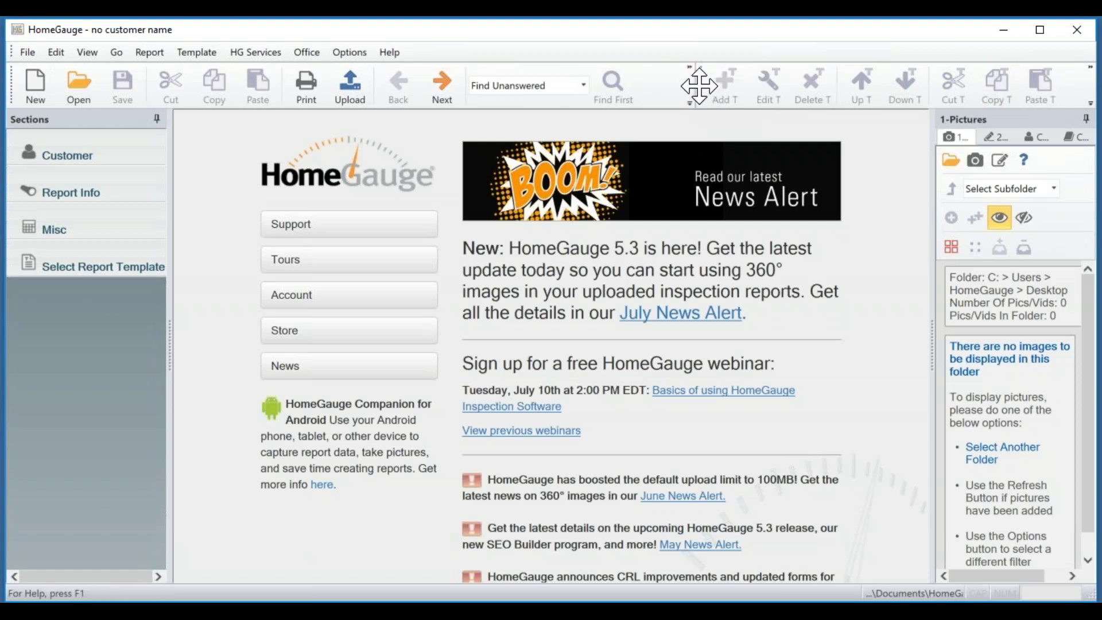
{"action": "left_click_drag", "start_coordinate": [694, 88], "coordinate": [667, 87]}
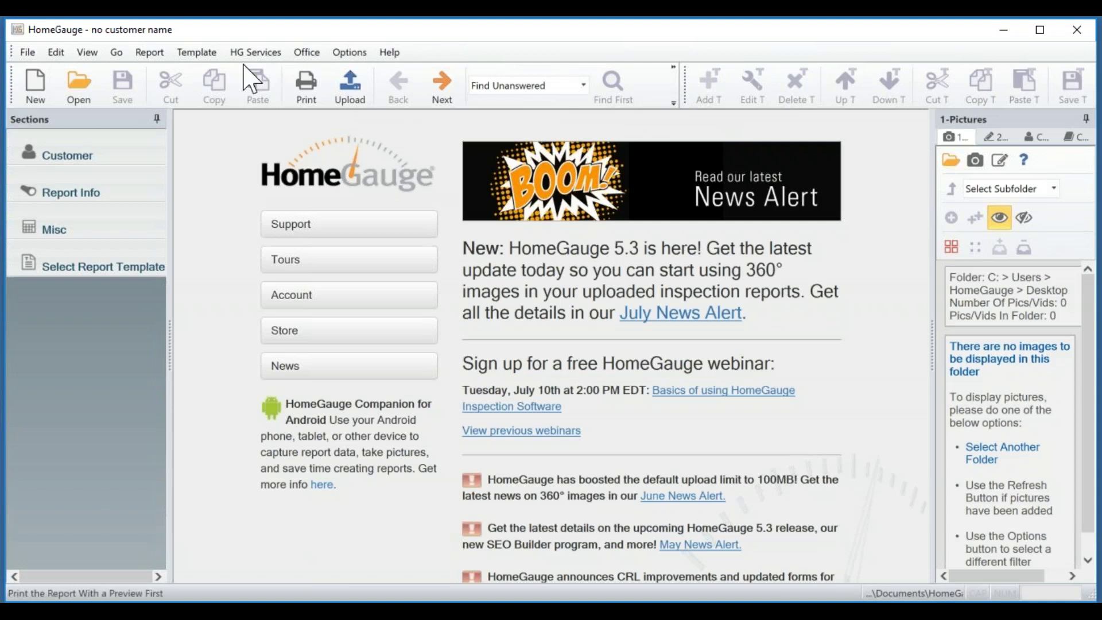
{"action": "left_click", "coordinate": [87, 53]}
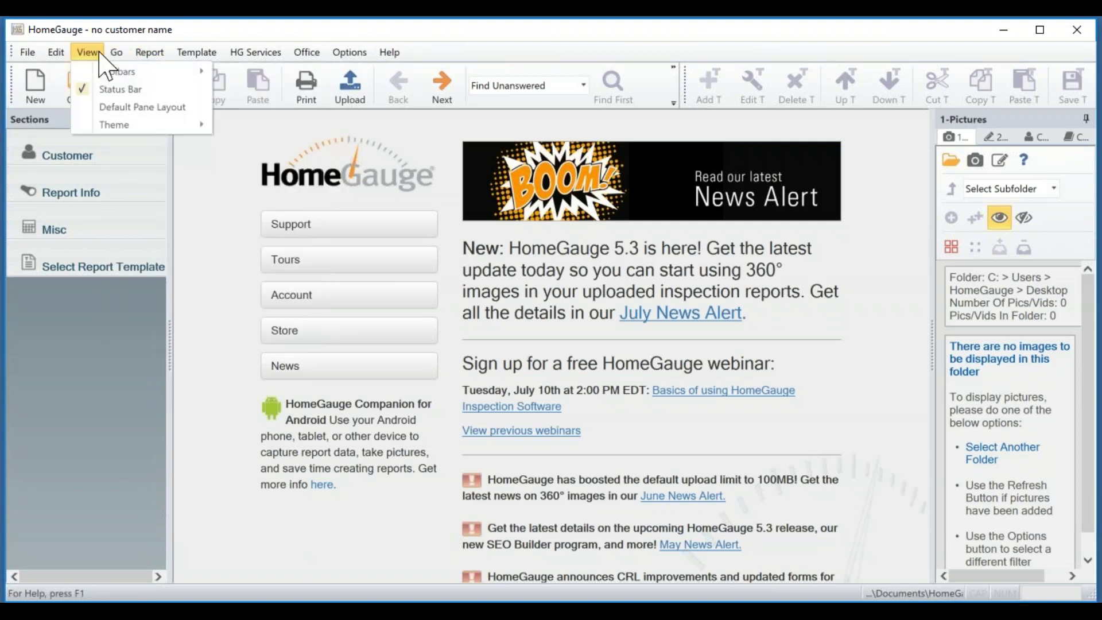
{"action": "mouse_move", "coordinate": [104, 71]}
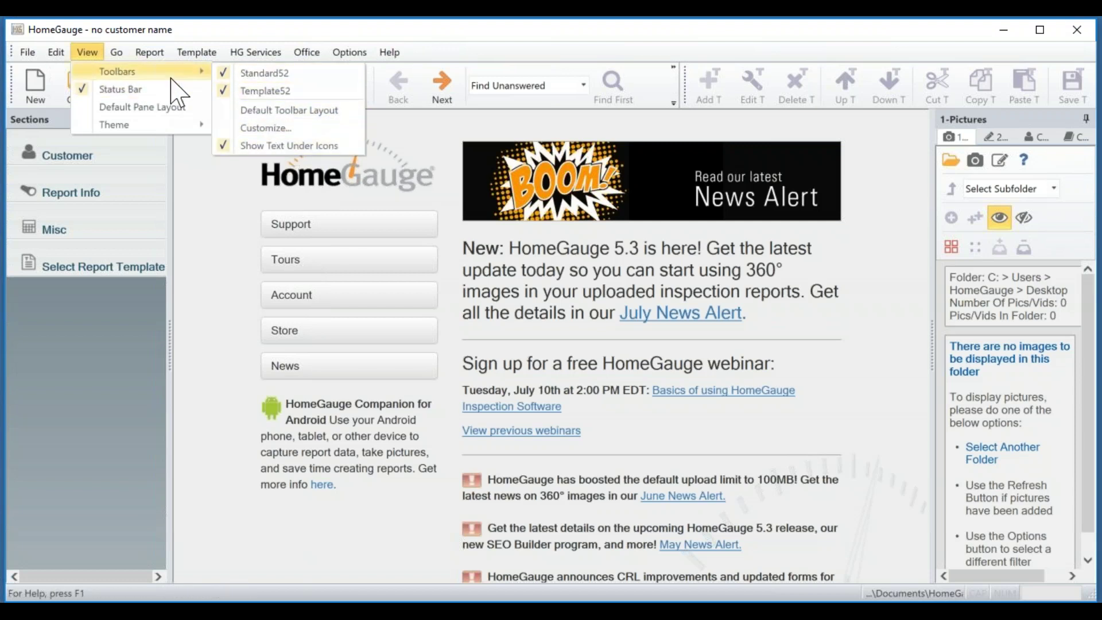
{"action": "left_click", "coordinate": [87, 53]}
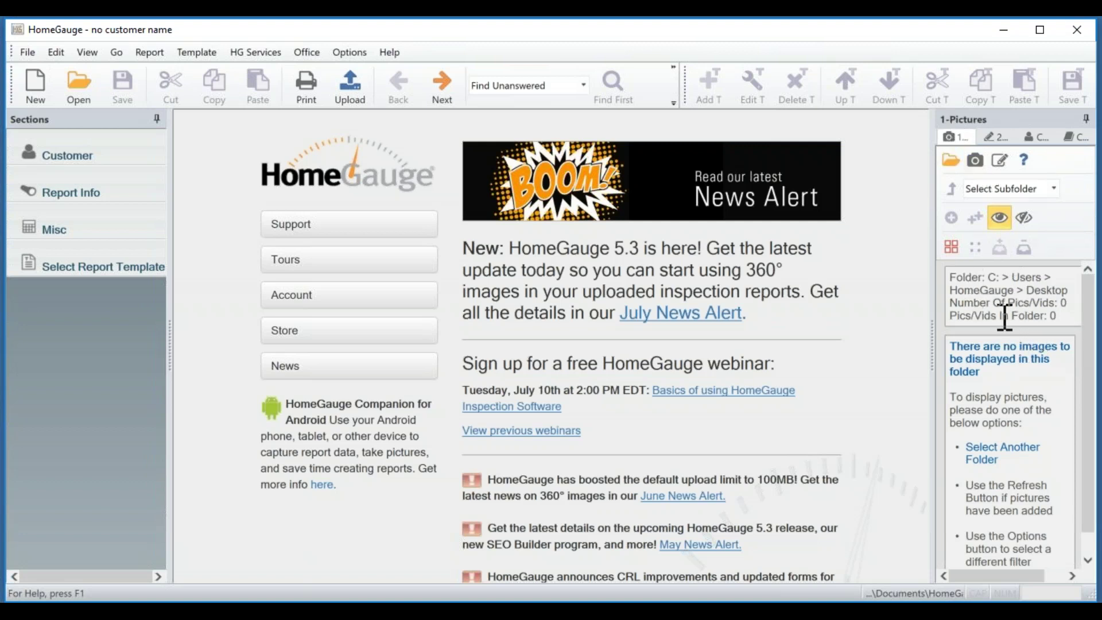
Set the picture folder to Desktop > Test Pics and refresh to list its 16 photos.
{"action": "left_click", "coordinate": [953, 163]}
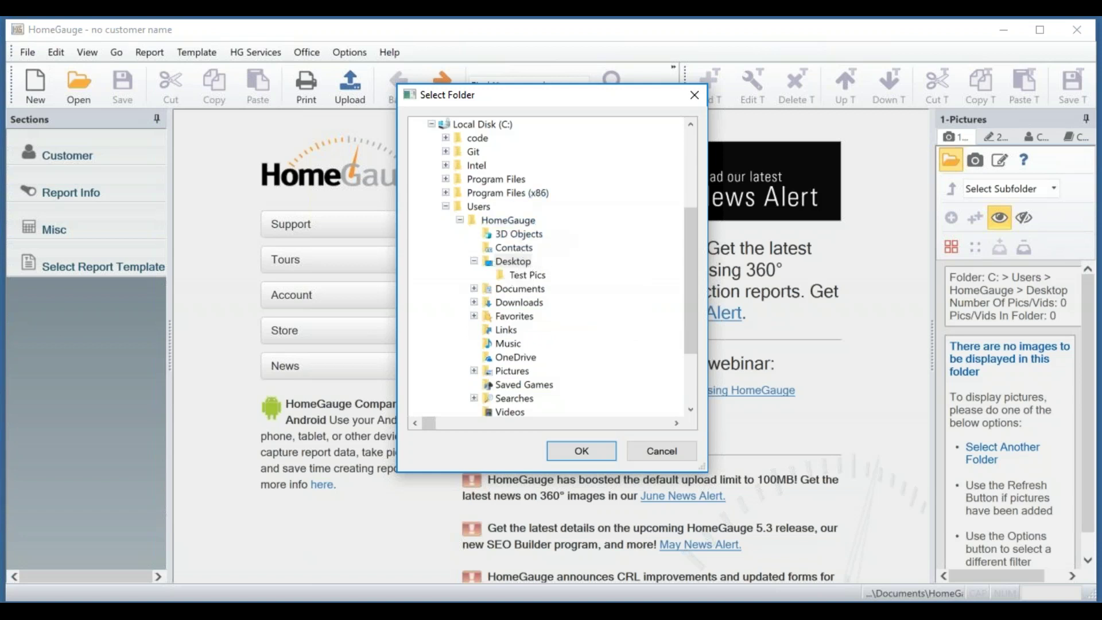
{"action": "left_click", "coordinate": [532, 277]}
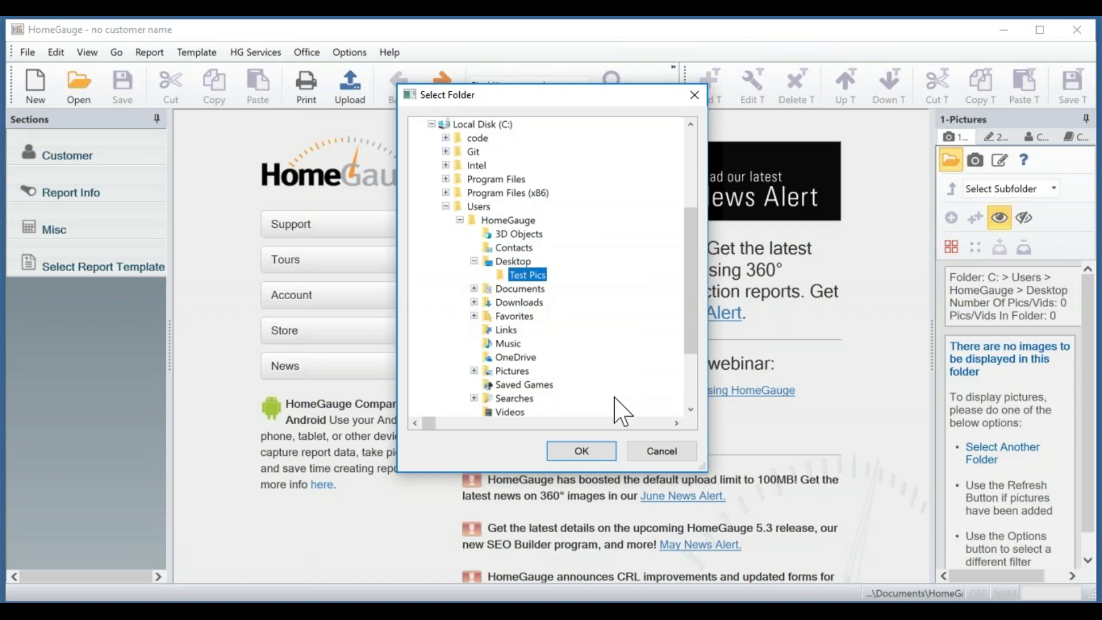
{"action": "left_click", "coordinate": [582, 450]}
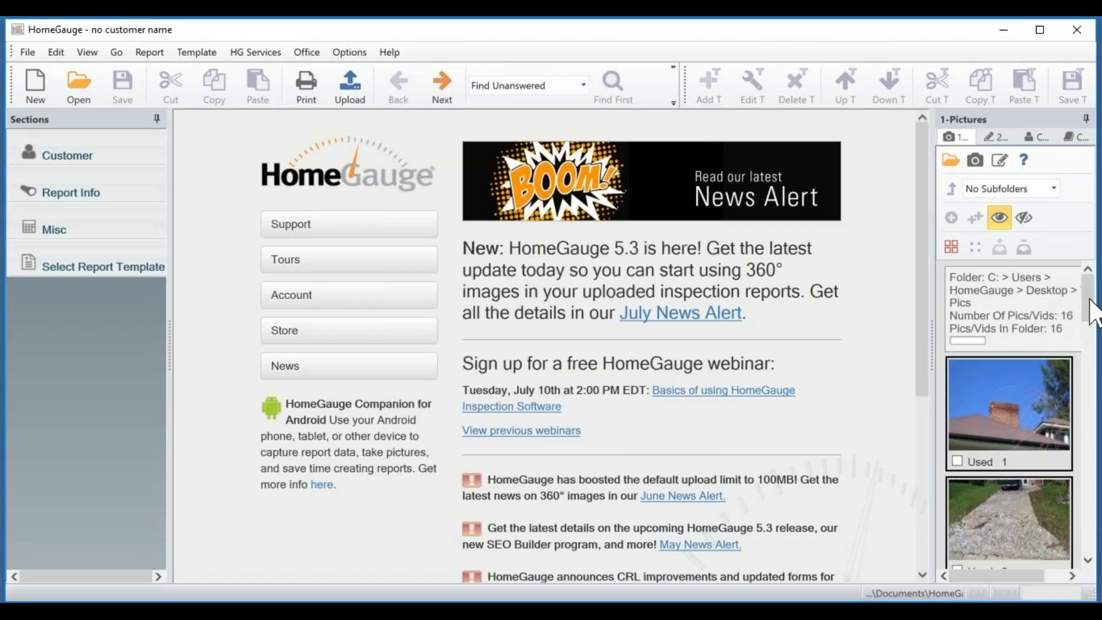
{"action": "left_click_drag", "start_coordinate": [1088, 301], "coordinate": [1043, 271]}
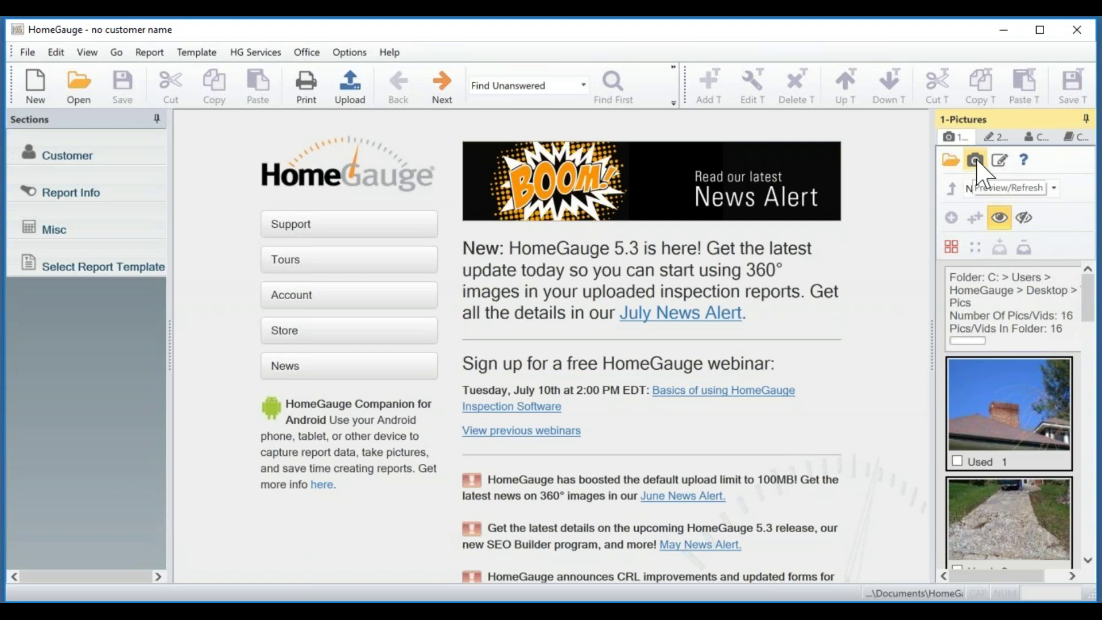
{"action": "left_click", "coordinate": [976, 160]}
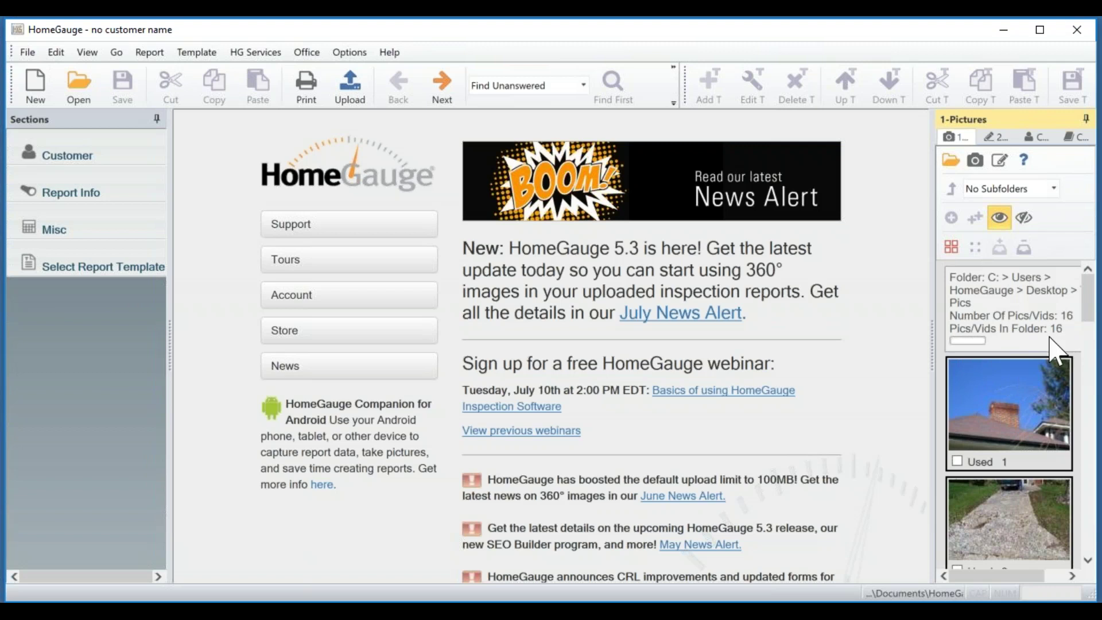
{"action": "left_click", "coordinate": [1000, 161]}
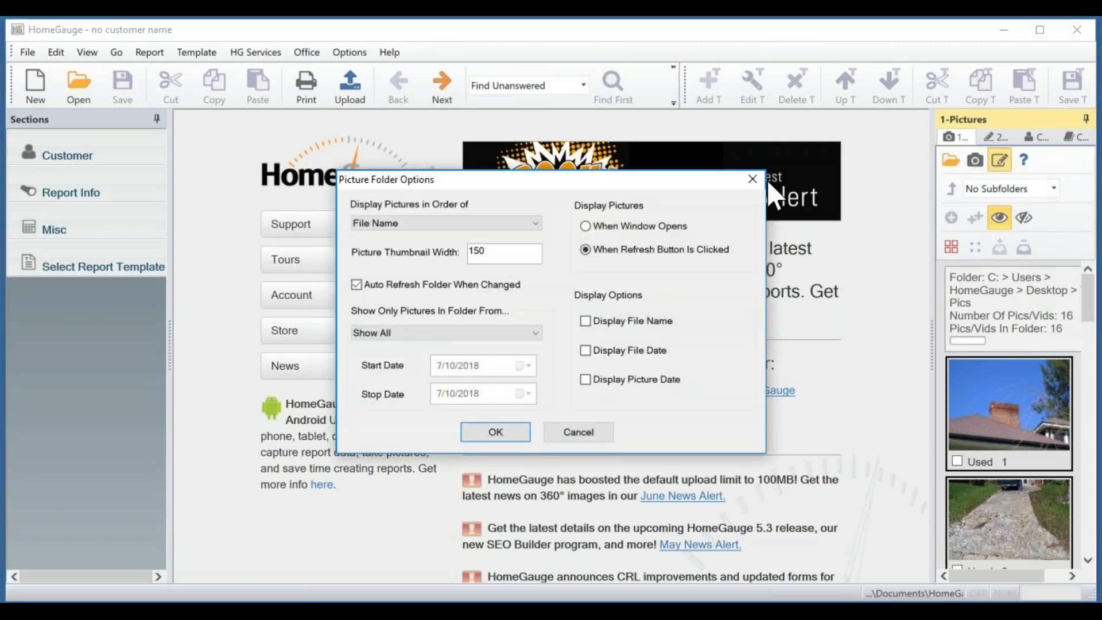
{"action": "left_click", "coordinate": [386, 224]}
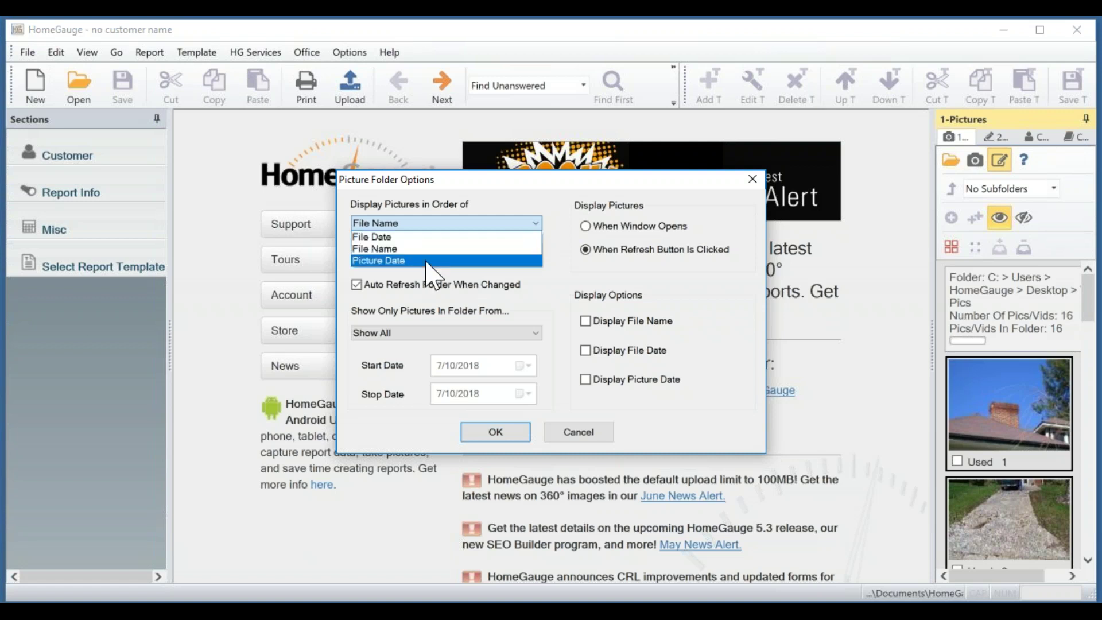
{"action": "left_click", "coordinate": [340, 270]}
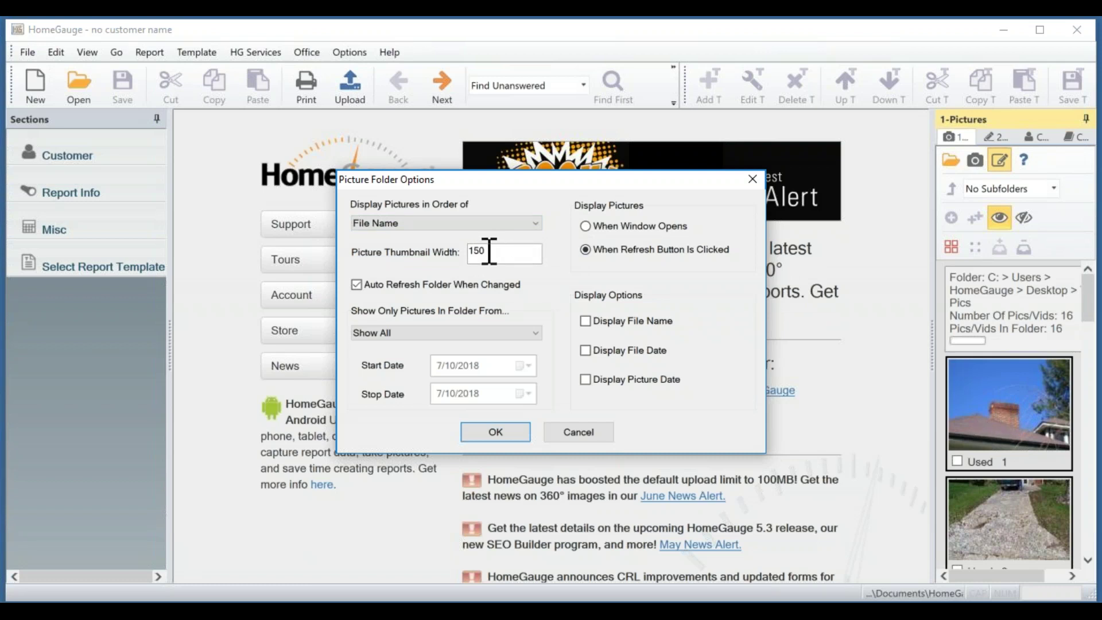
{"action": "left_click", "coordinate": [417, 334]}
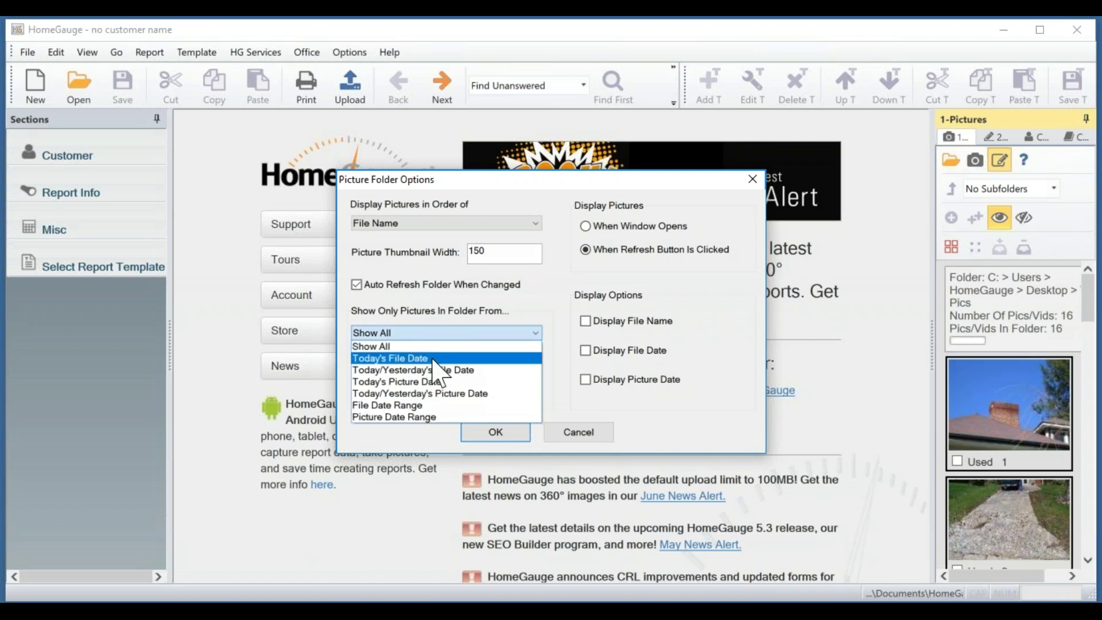
{"action": "left_click", "coordinate": [519, 320]}
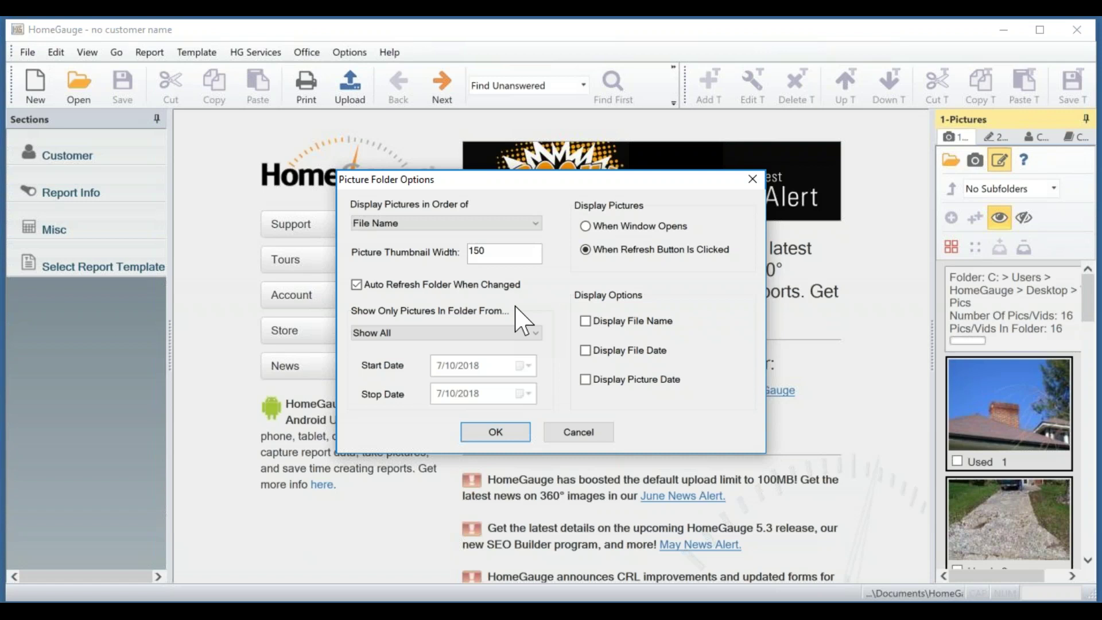
{"action": "left_click", "coordinate": [516, 333]}
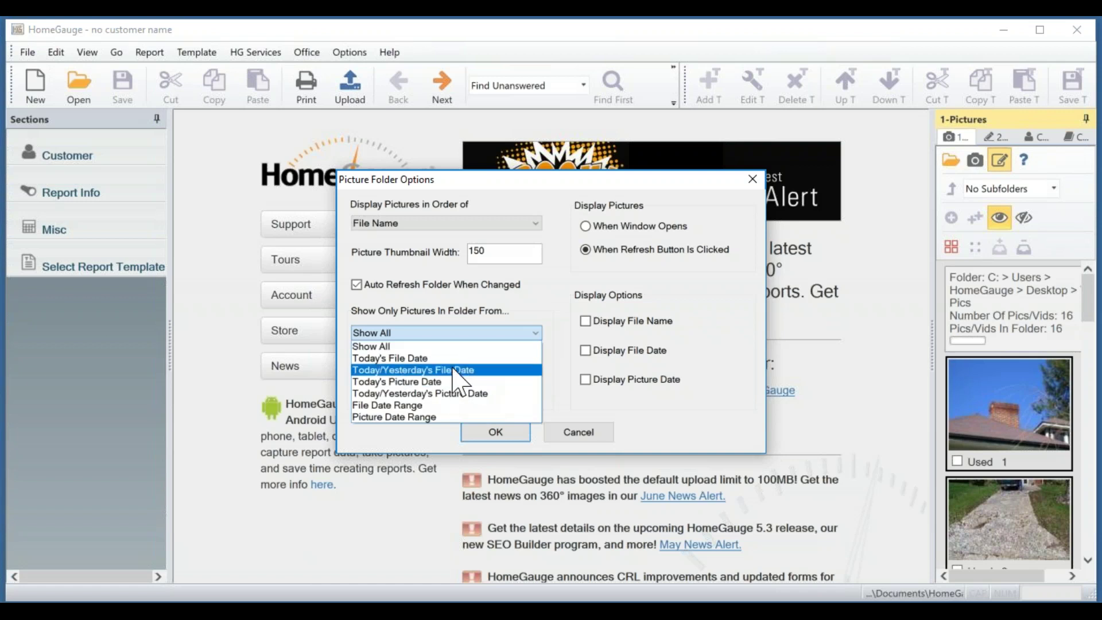
{"action": "left_click", "coordinate": [529, 312]}
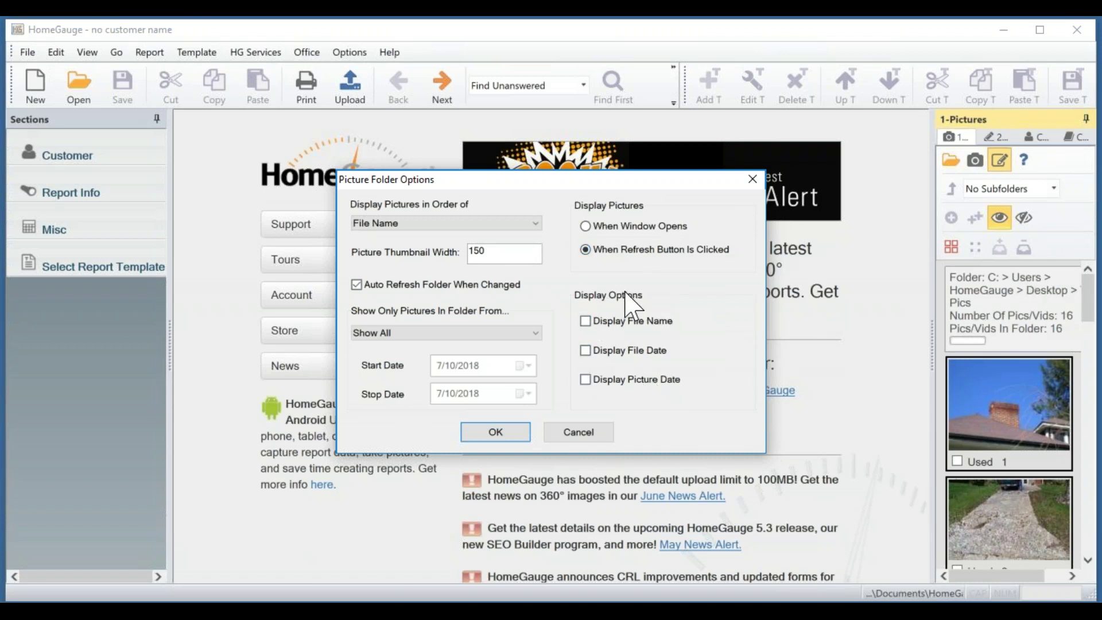
{"action": "left_click", "coordinate": [497, 433]}
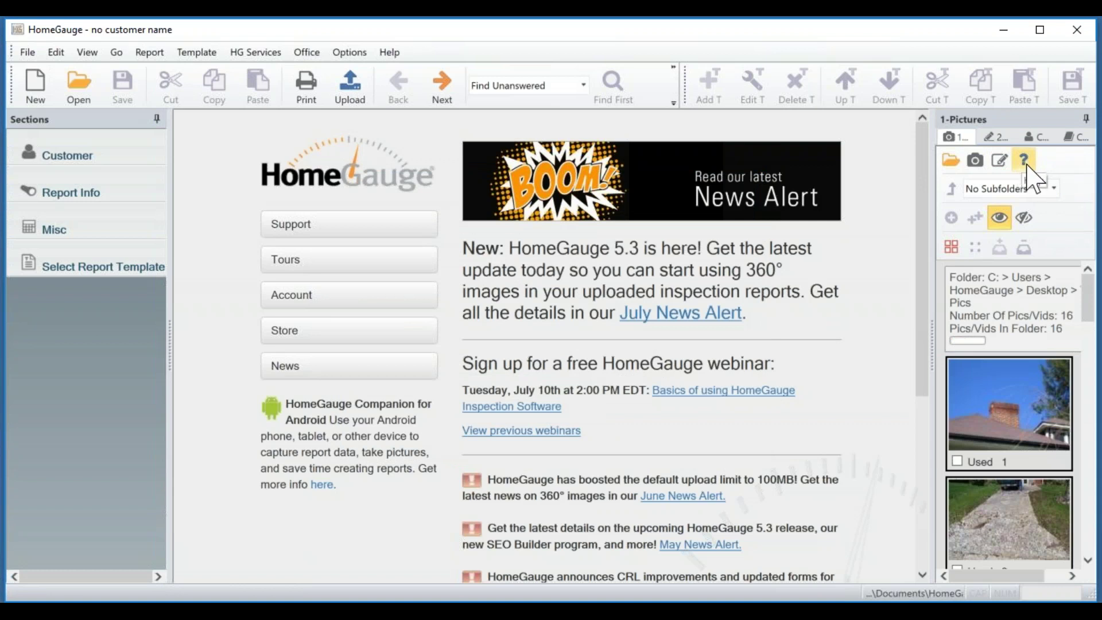
{"action": "left_click", "coordinate": [1027, 165]}
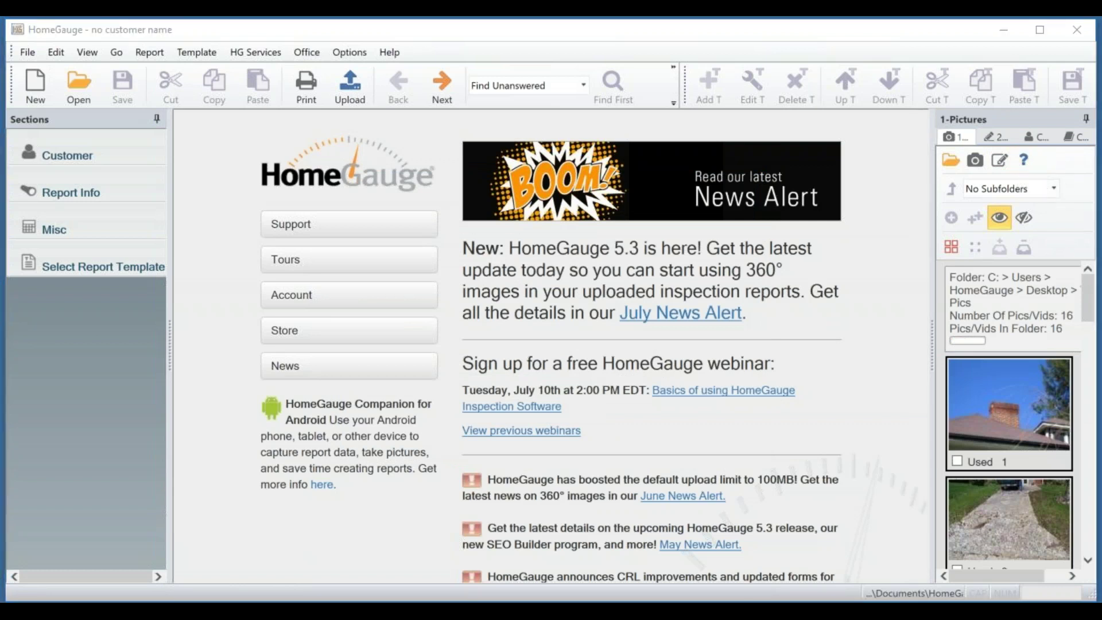
{"action": "left_click_drag", "start_coordinate": [1101, 74], "coordinate": [413, 132]}
{"action": "left_click_drag", "start_coordinate": [544, 268], "coordinate": [768, 466]}
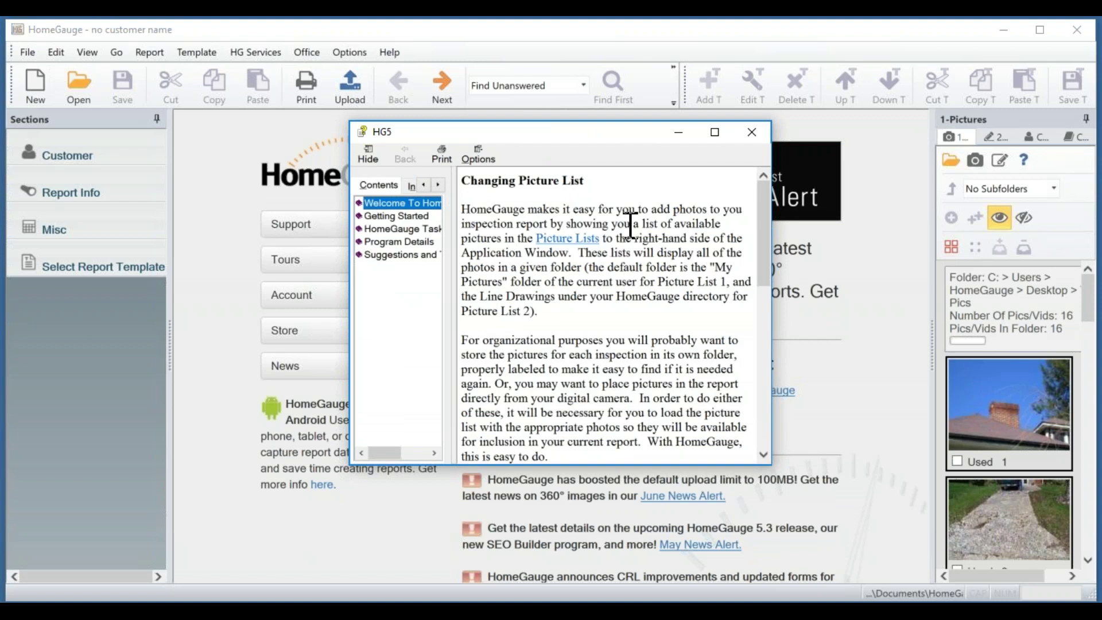
{"action": "left_click", "coordinate": [751, 134]}
{"action": "left_click", "coordinate": [752, 133]}
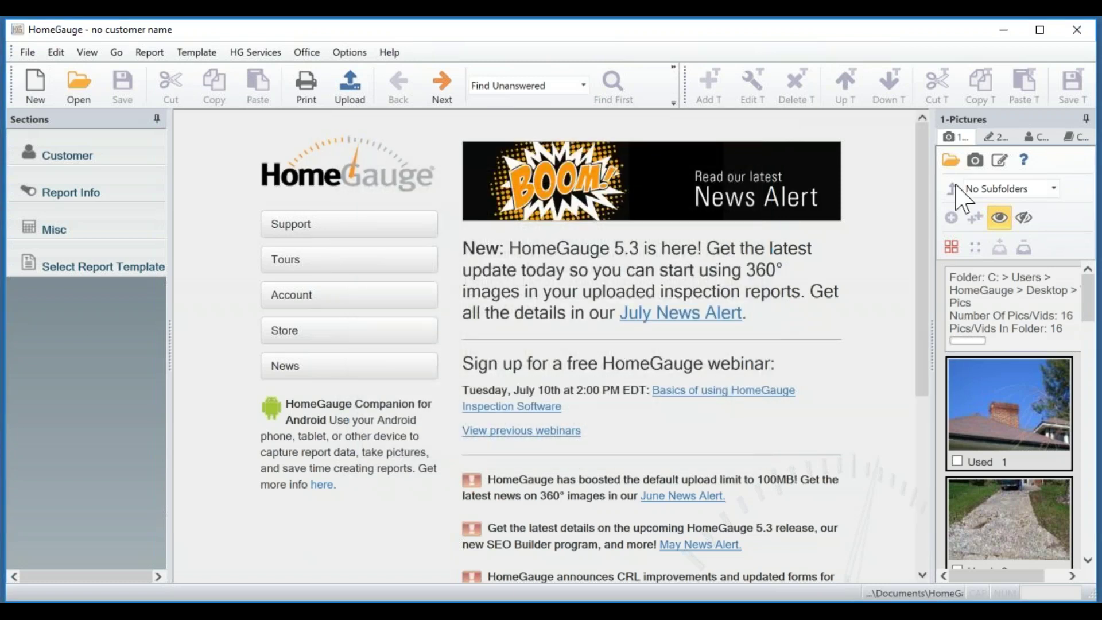
Turn on Show All for pictures, leave subfolders unchanged, and switch to the Drawings list.
{"action": "left_click", "coordinate": [1054, 189]}
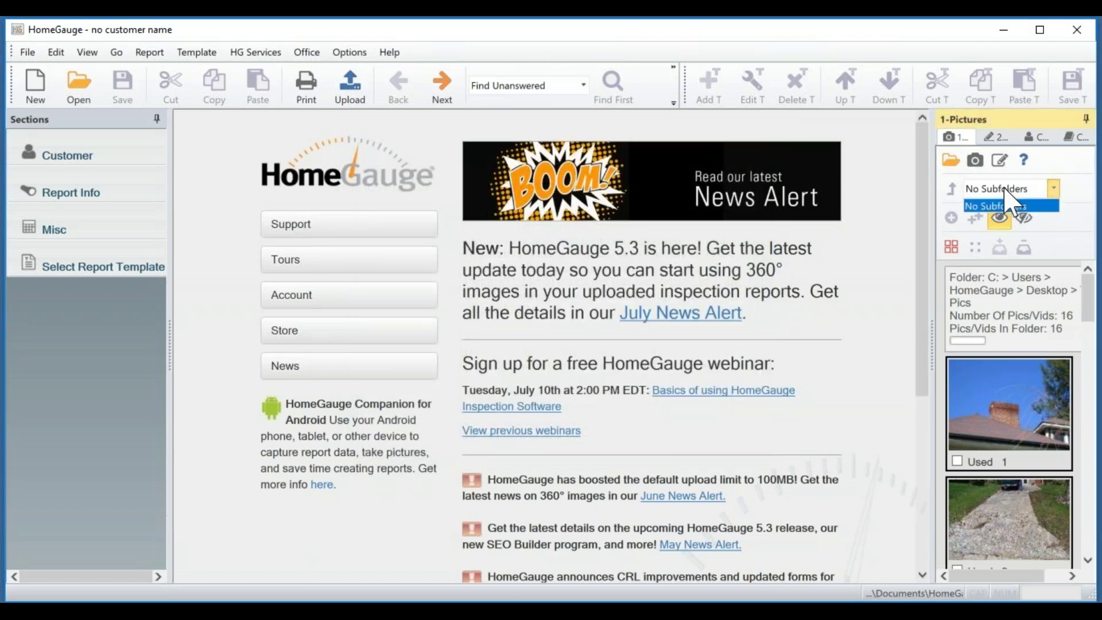
{"action": "left_click", "coordinate": [1085, 195]}
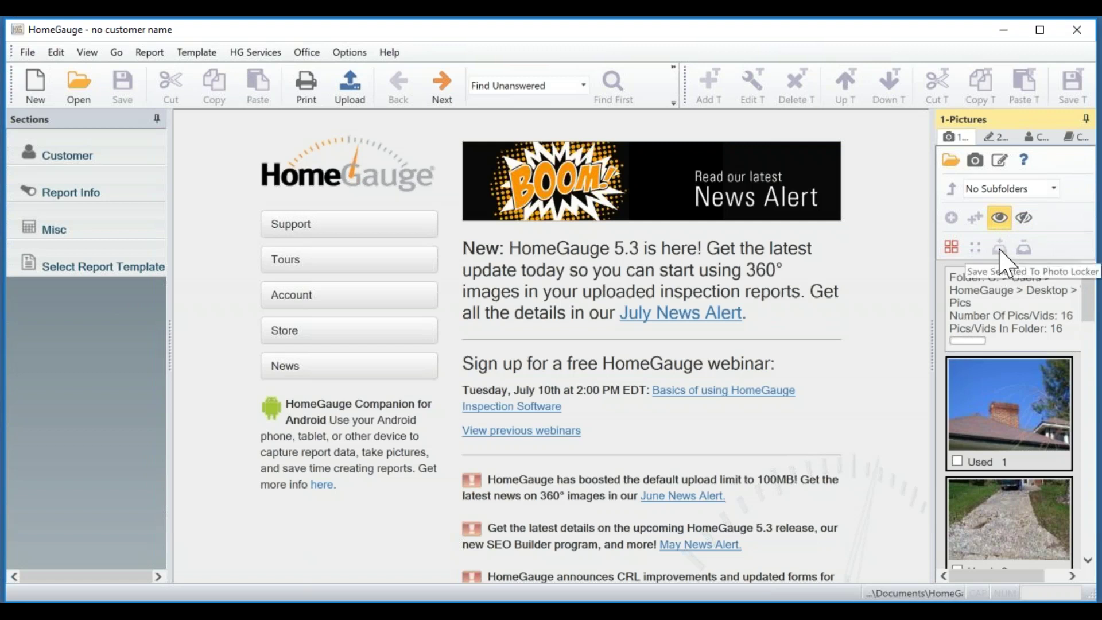
{"action": "left_click", "coordinate": [1000, 220]}
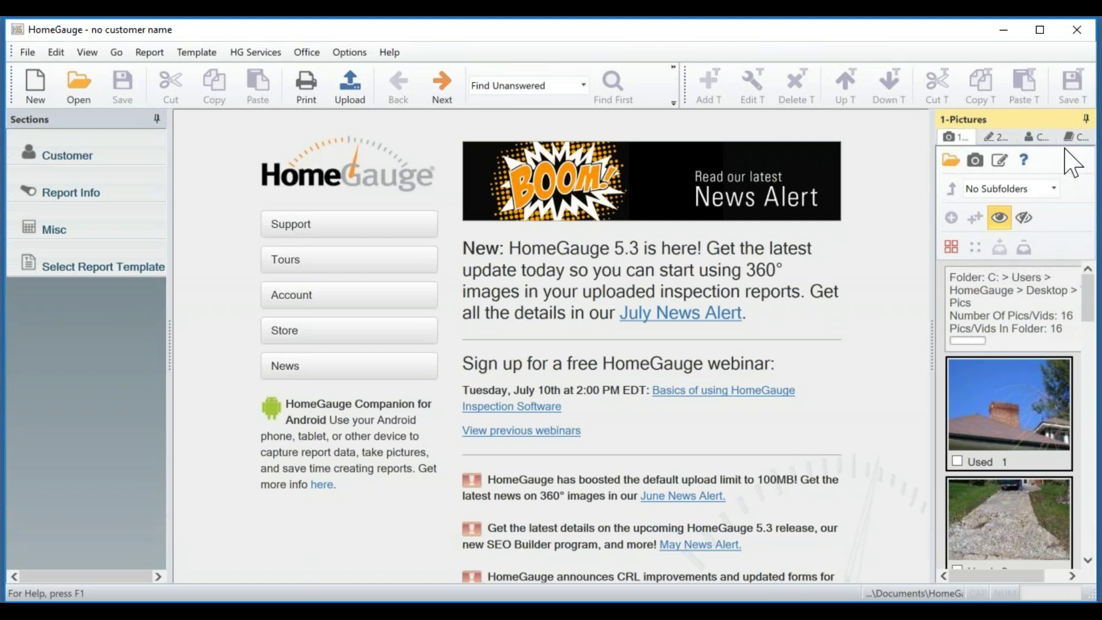
{"action": "left_click", "coordinate": [993, 137]}
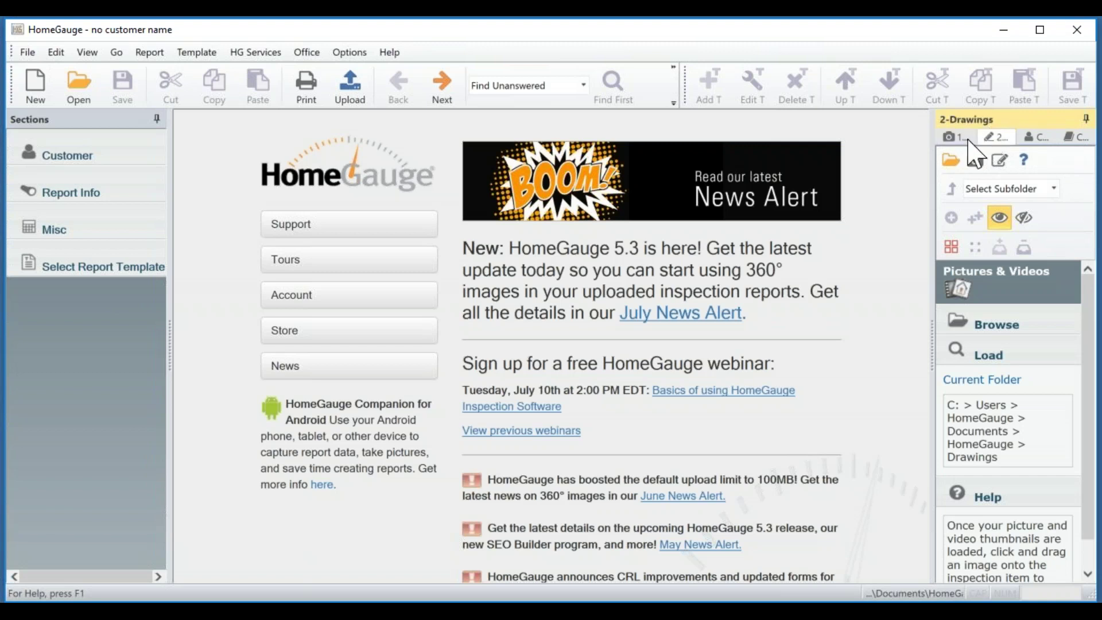
Load the Documents > HomeGauge > Drawings > Electrical folder to list its 10 drawings.
{"action": "left_click", "coordinate": [951, 161]}
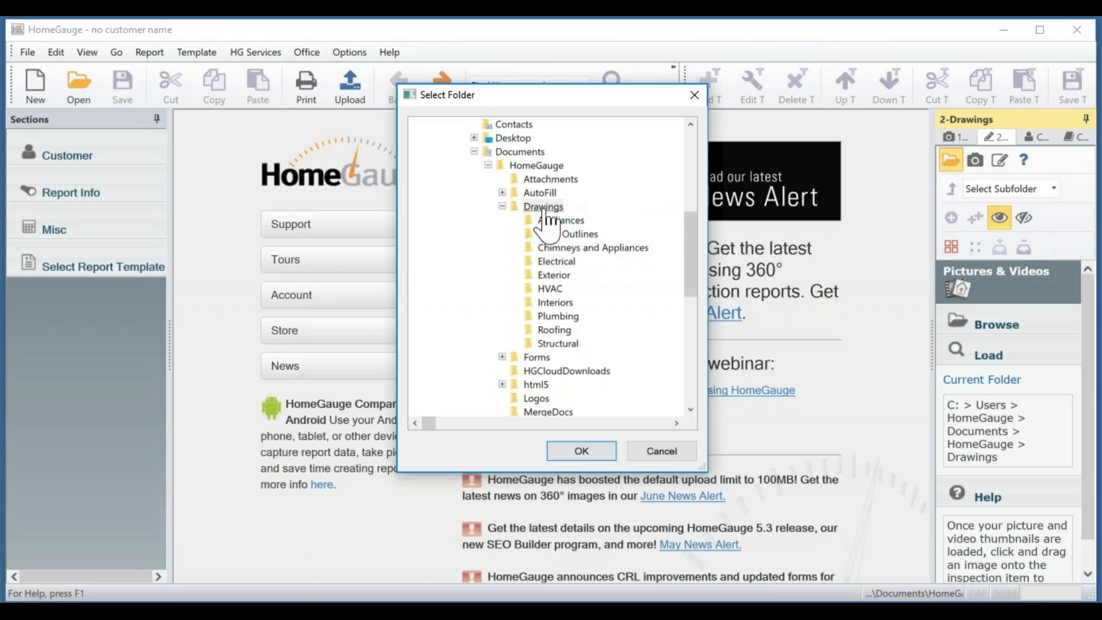
{"action": "left_click", "coordinate": [552, 263]}
{"action": "left_click", "coordinate": [582, 450]}
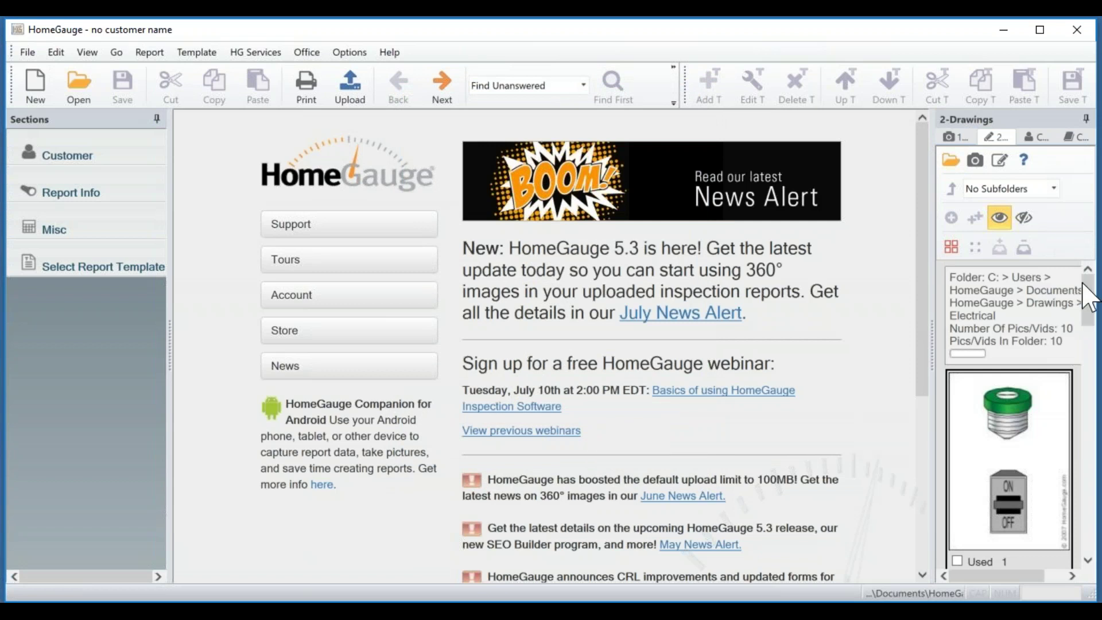
{"action": "left_click_drag", "start_coordinate": [1090, 302], "coordinate": [1101, 350]}
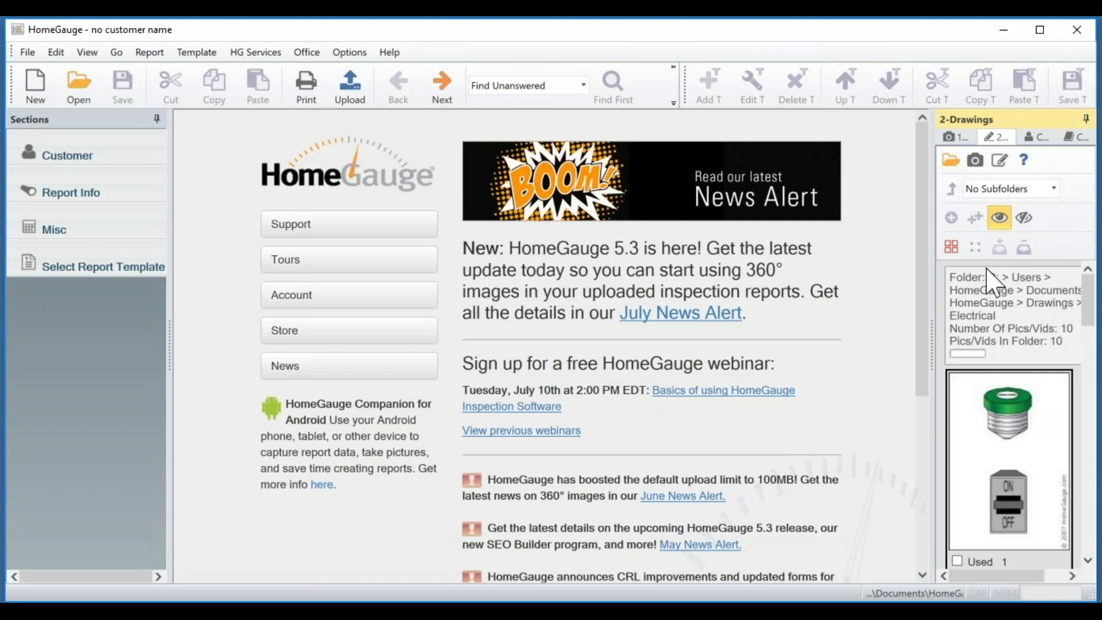
Show the Contacts list, filter it by contact type, and select the first contact.
{"action": "left_click", "coordinate": [1039, 139]}
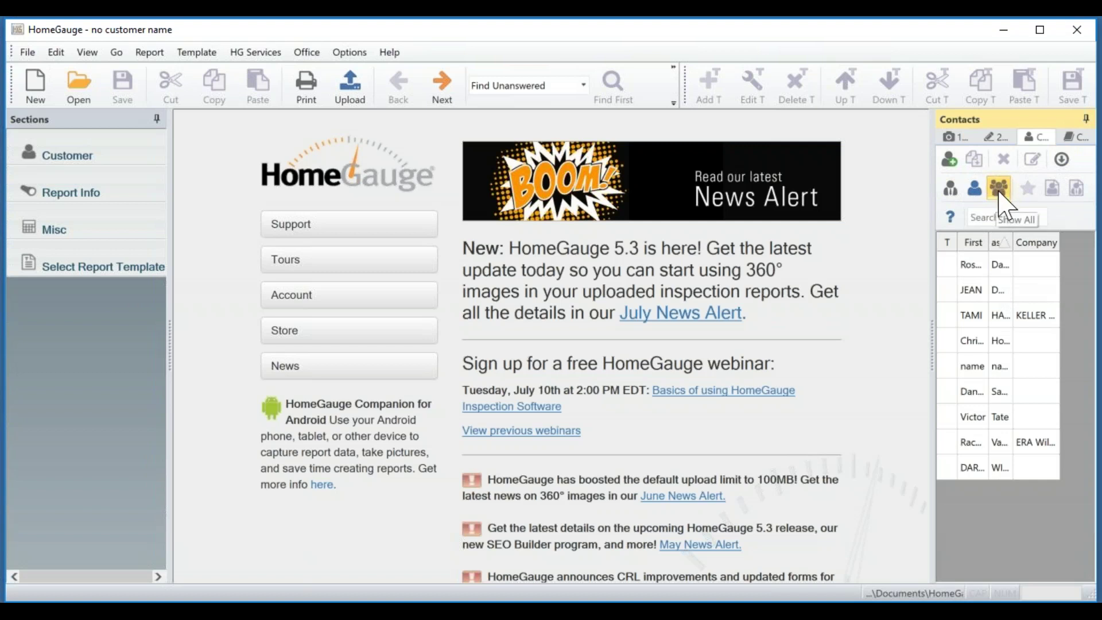
{"action": "left_click", "coordinate": [949, 188]}
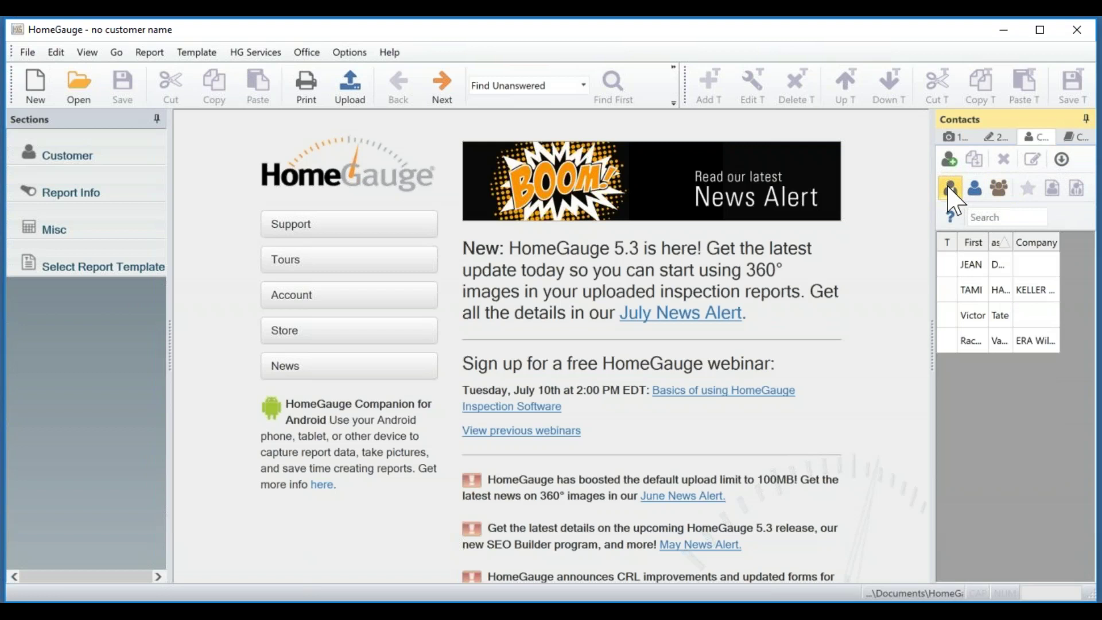
{"action": "left_click", "coordinate": [975, 190]}
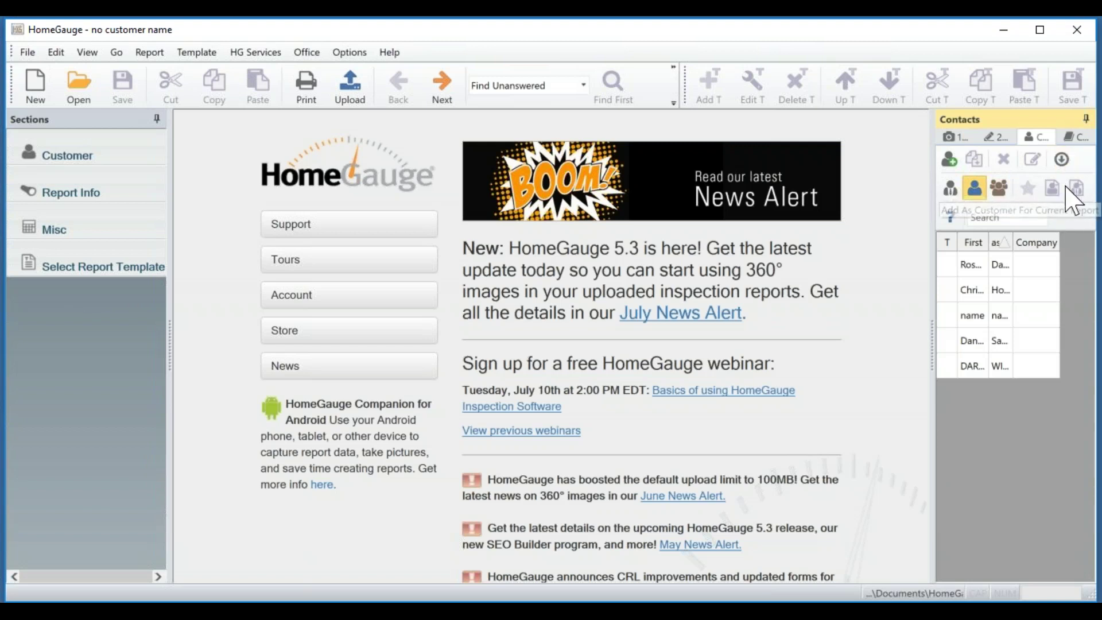
{"action": "left_click", "coordinate": [969, 264]}
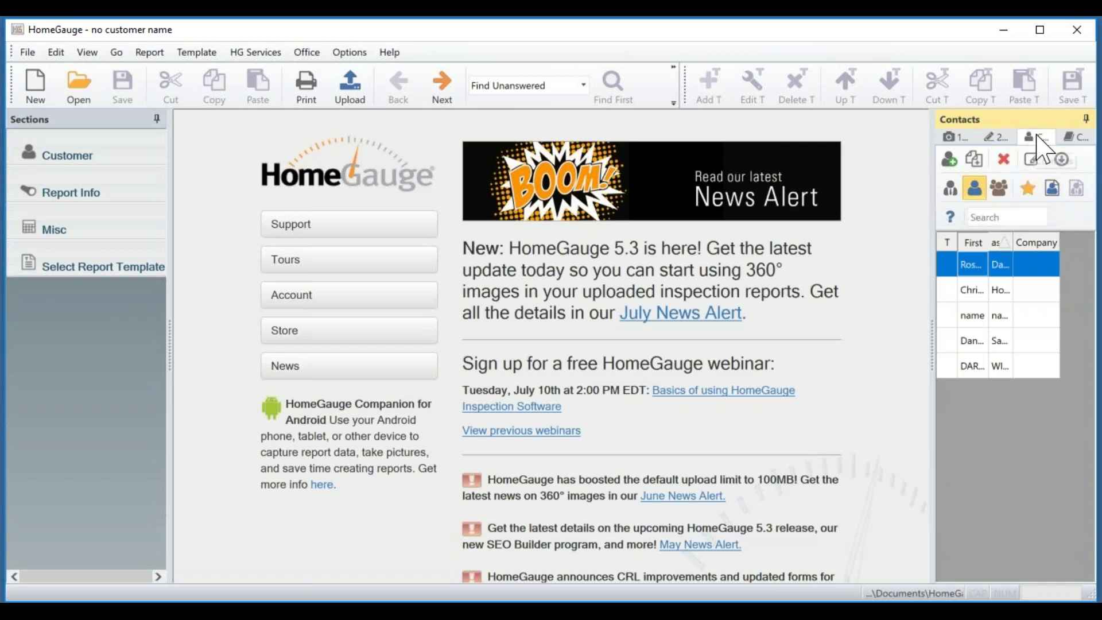
Read the CYA reminders, then return to the Pictures list.
{"action": "left_click", "coordinate": [1076, 138]}
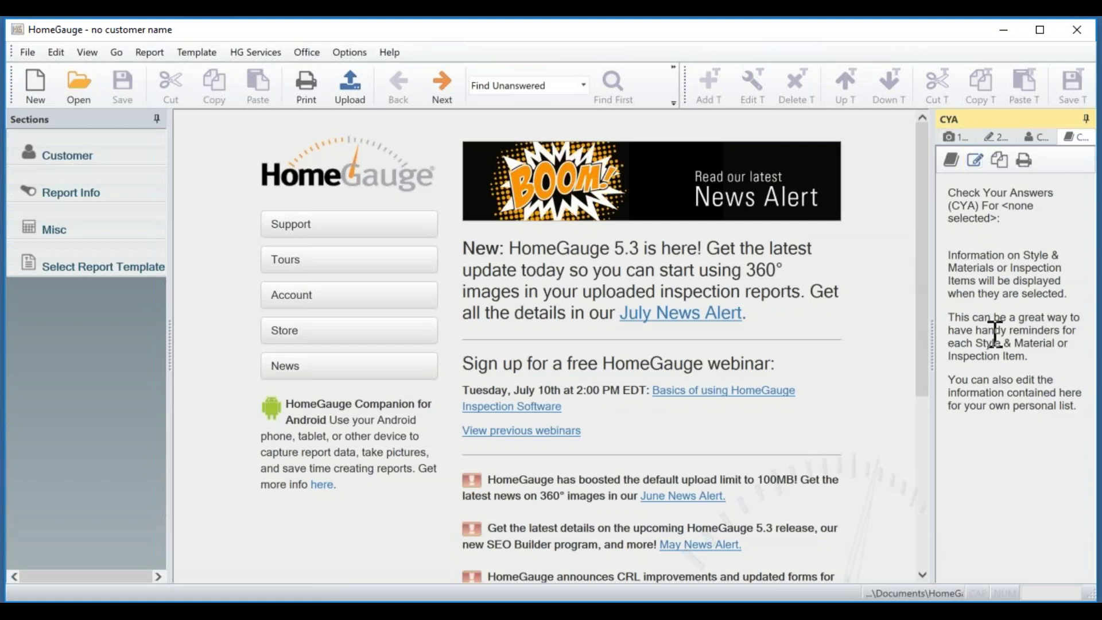
{"action": "left_click", "coordinate": [950, 151]}
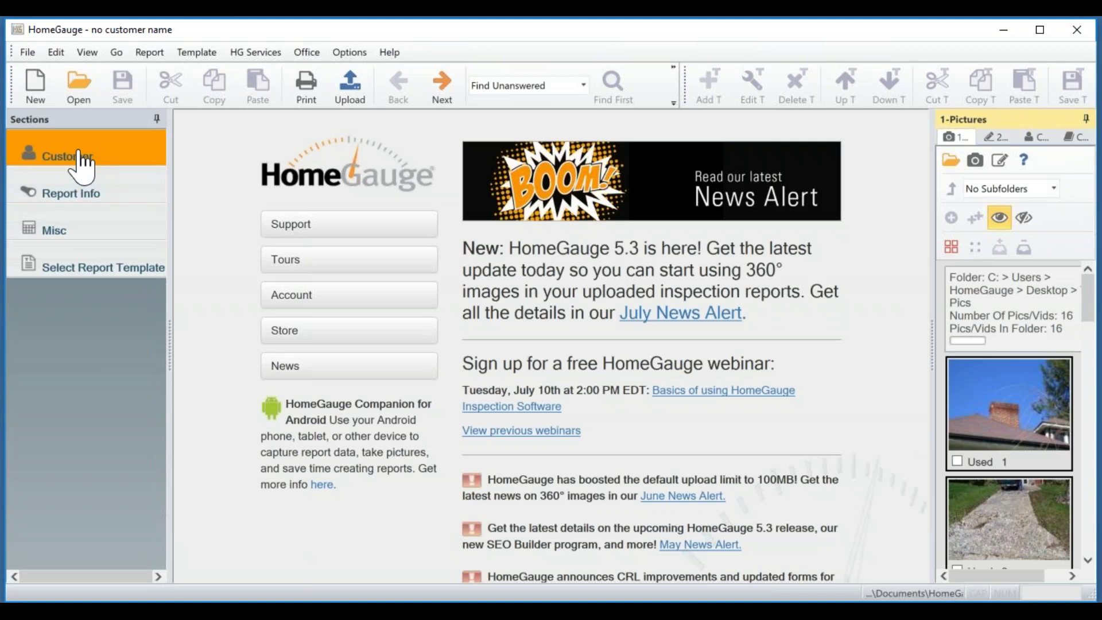
Open the Customer form and enter the customer's first and last name.
{"action": "left_click", "coordinate": [81, 164]}
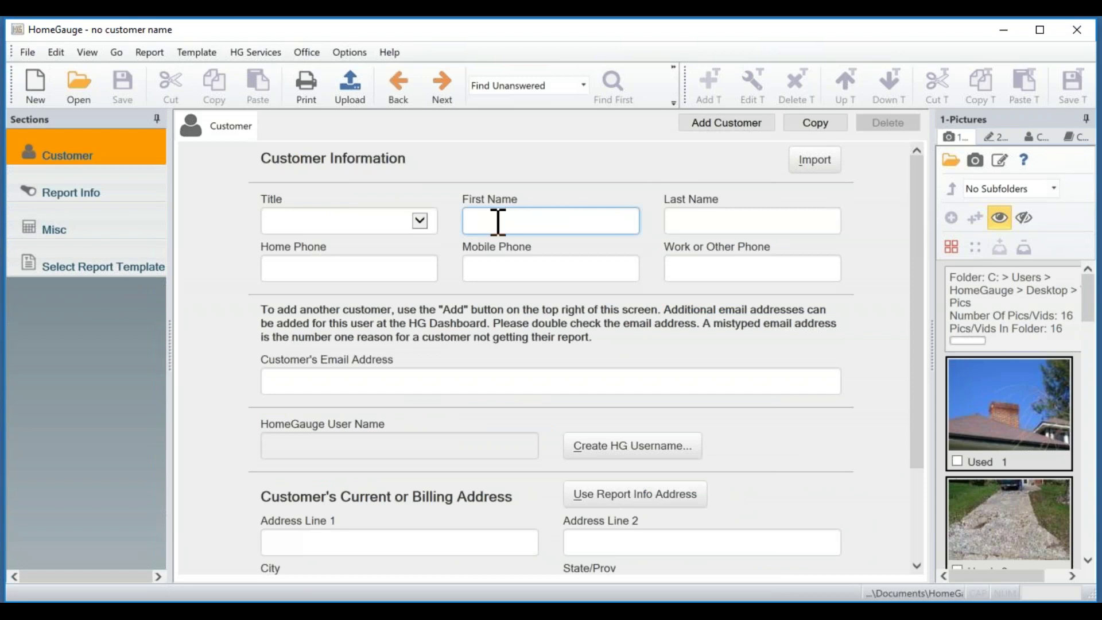
{"action": "type", "text": "Maria"}
{"action": "left_click", "coordinate": [781, 213]}
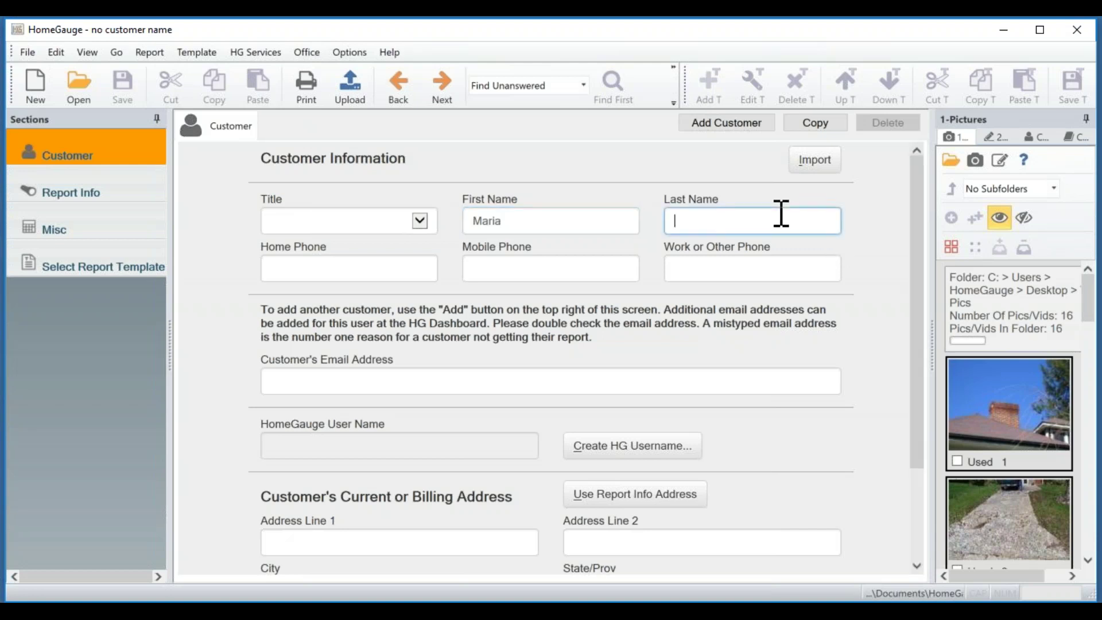
{"action": "type", "text": "Customer"}
Fill in the customer's mobile phone number and e-mail address.
{"action": "left_click", "coordinate": [537, 381]}
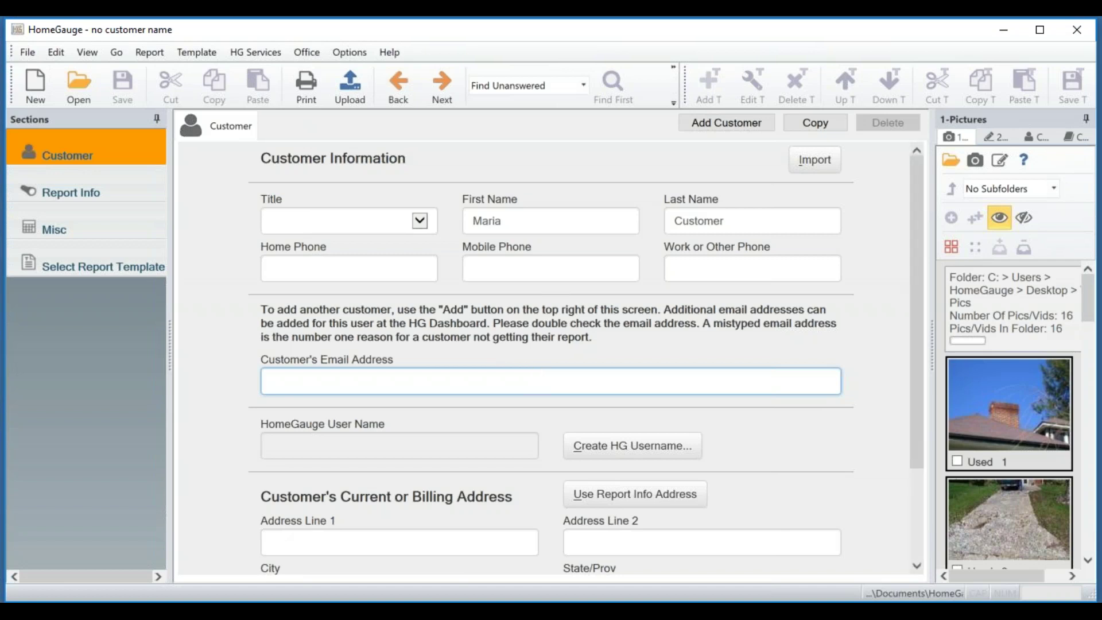
{"action": "left_click", "coordinate": [553, 267]}
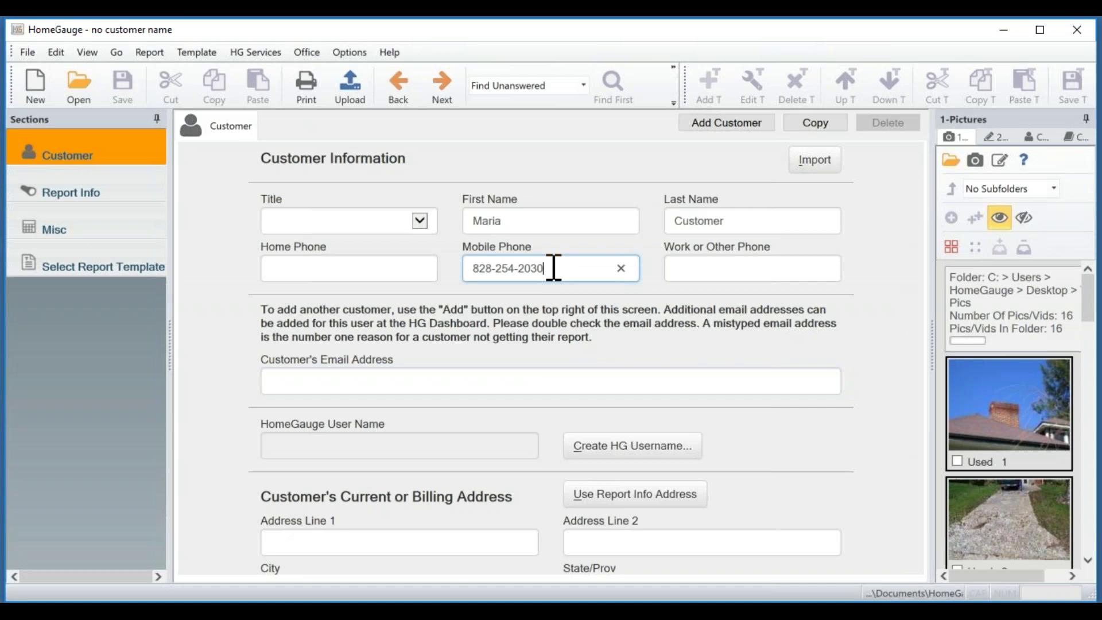
{"action": "left_click", "coordinate": [481, 380]}
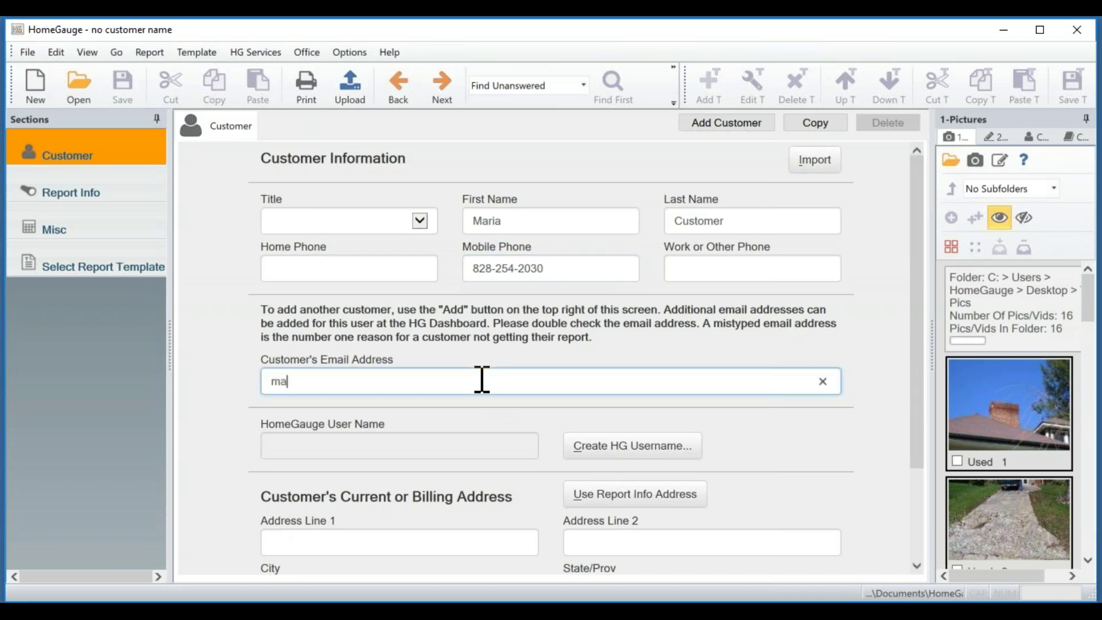
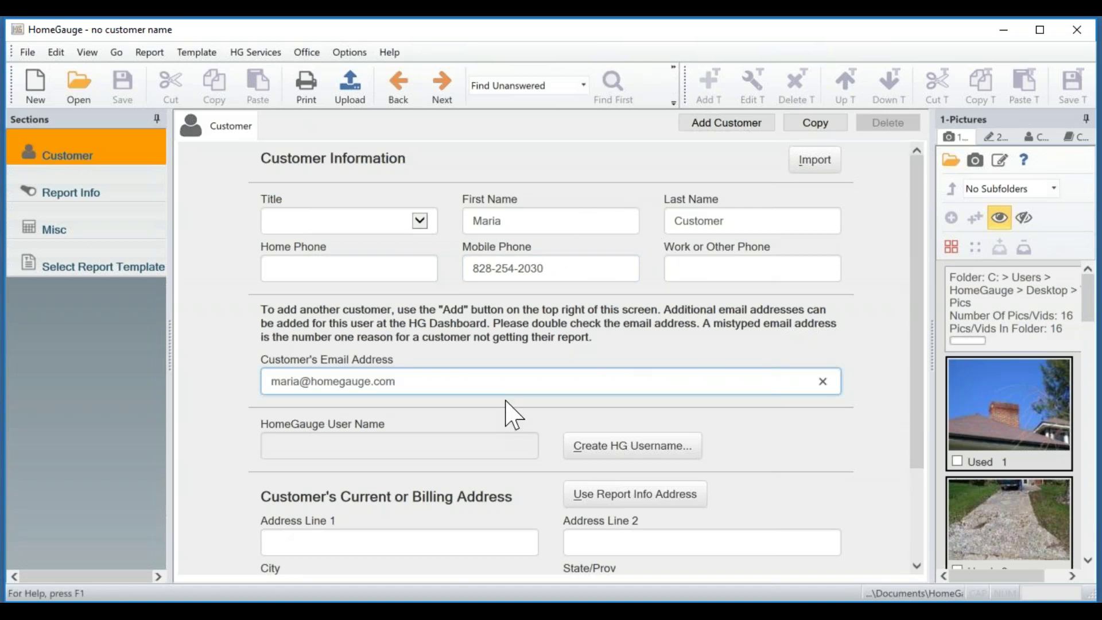
{"action": "left_click_drag", "start_coordinate": [920, 258], "coordinate": [926, 343]}
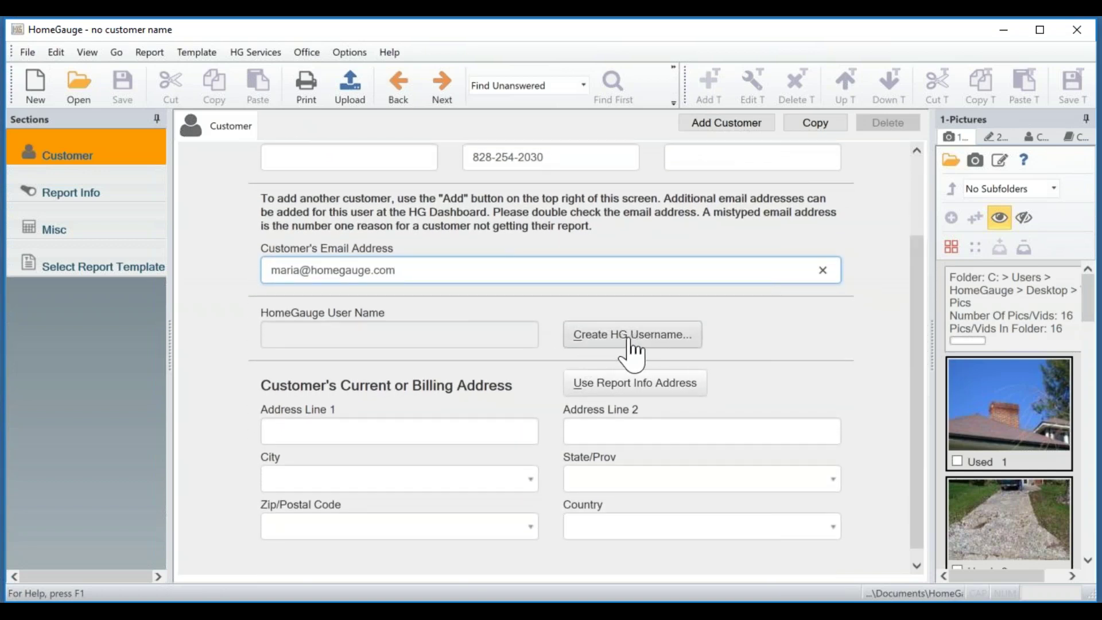
Try auto-generating the customer's HomeGauge username with a blank entry and dismiss the login error.
{"action": "left_click", "coordinate": [666, 338]}
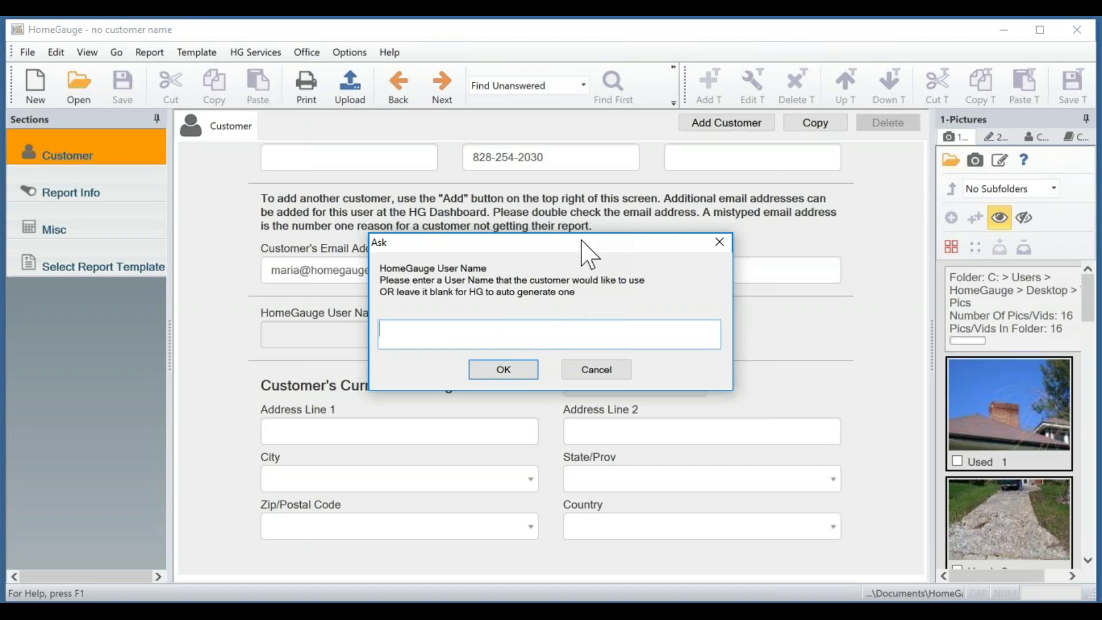
{"action": "left_click_drag", "start_coordinate": [585, 253], "coordinate": [576, 342]}
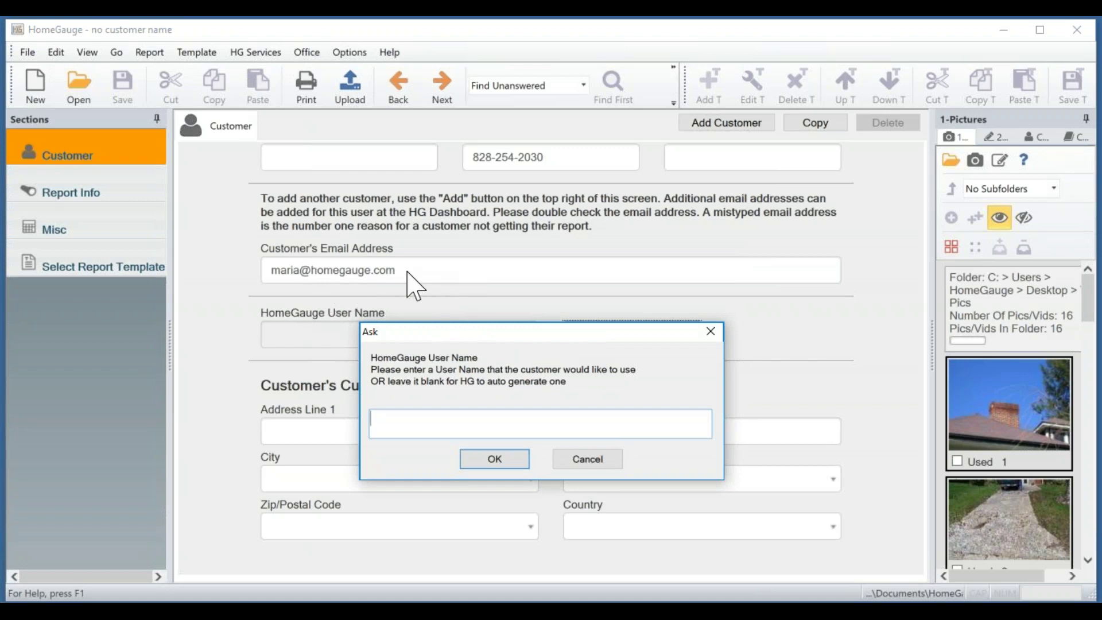
{"action": "left_click_drag", "start_coordinate": [531, 332], "coordinate": [568, 281]}
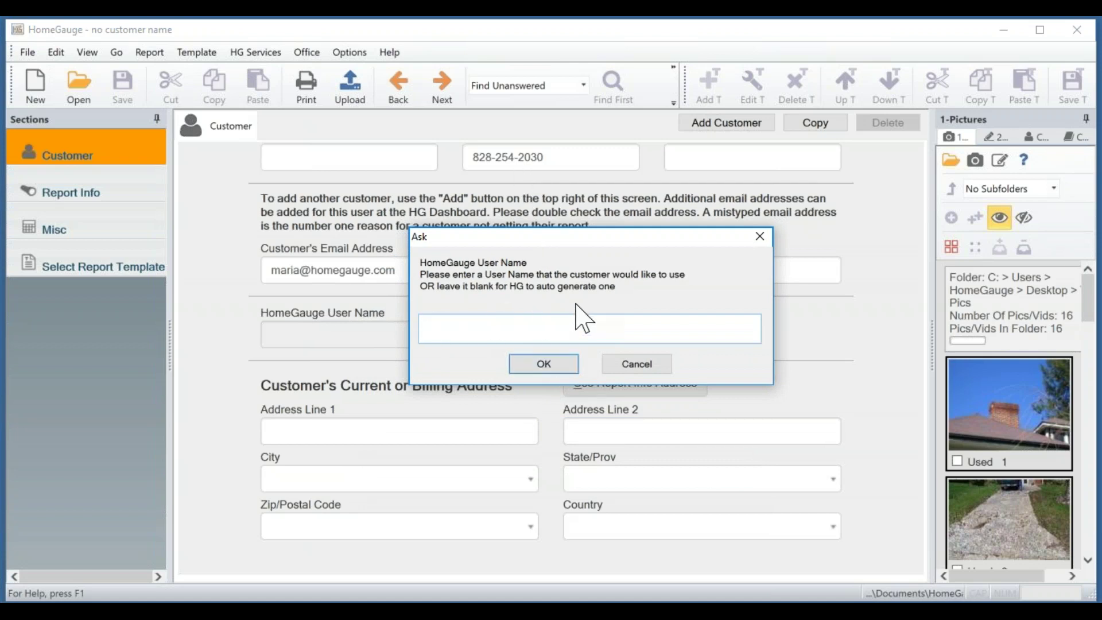
{"action": "left_click", "coordinate": [539, 365]}
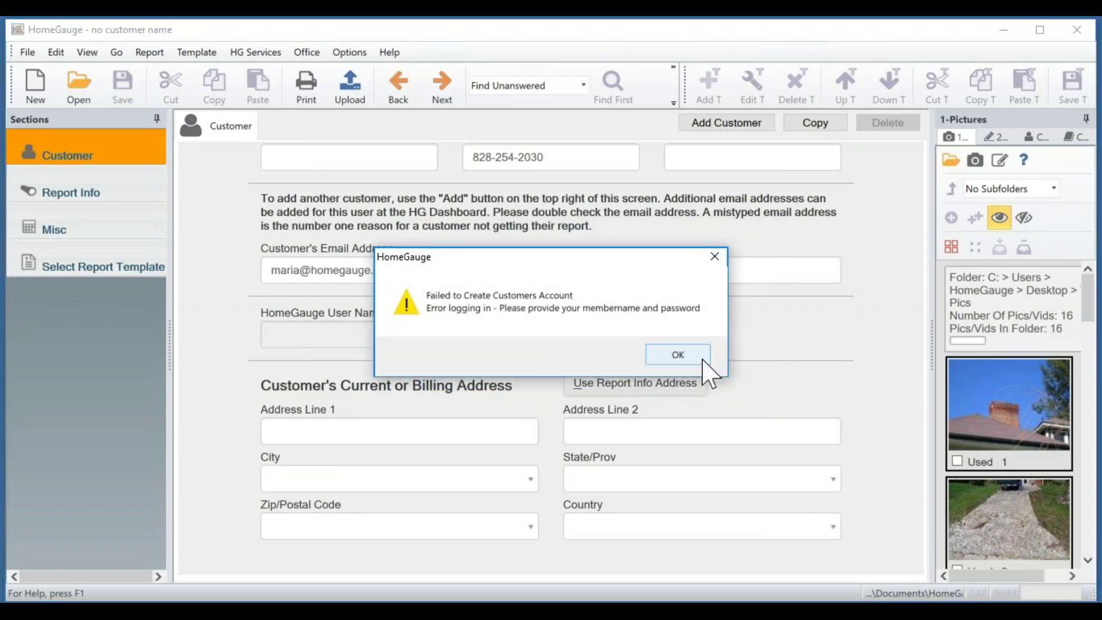
{"action": "left_click", "coordinate": [704, 358]}
{"action": "left_click", "coordinate": [252, 52]}
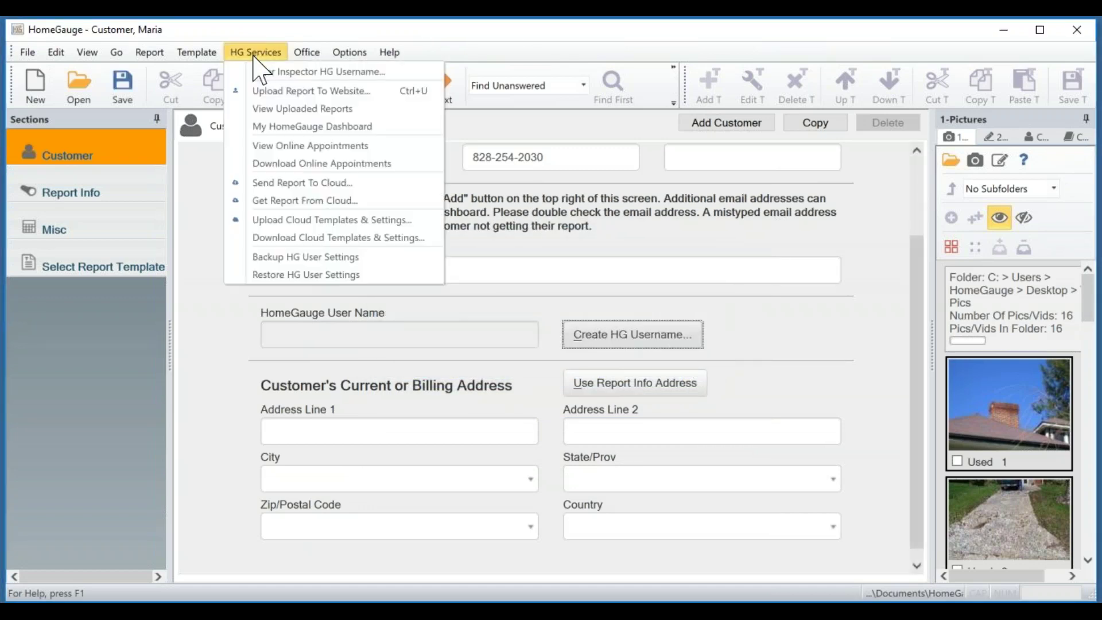
Log in to HomeGauge services with the inspector's username and password, remembering the password.
{"action": "left_click", "coordinate": [256, 74]}
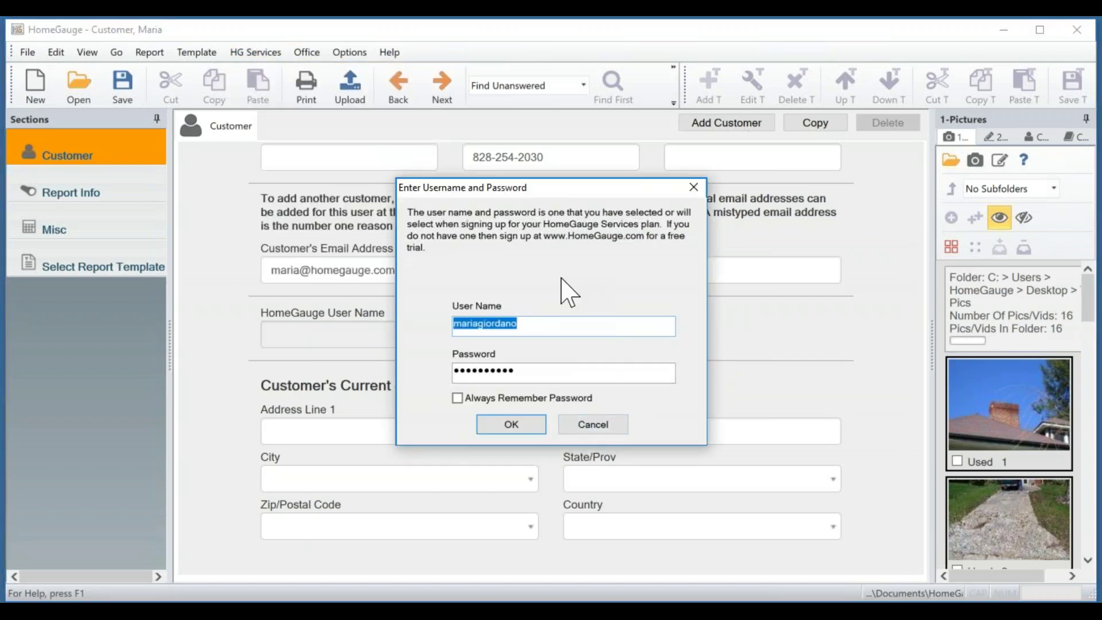
{"action": "type", "text": "mariahg"}
{"action": "key", "text": "Tab"}
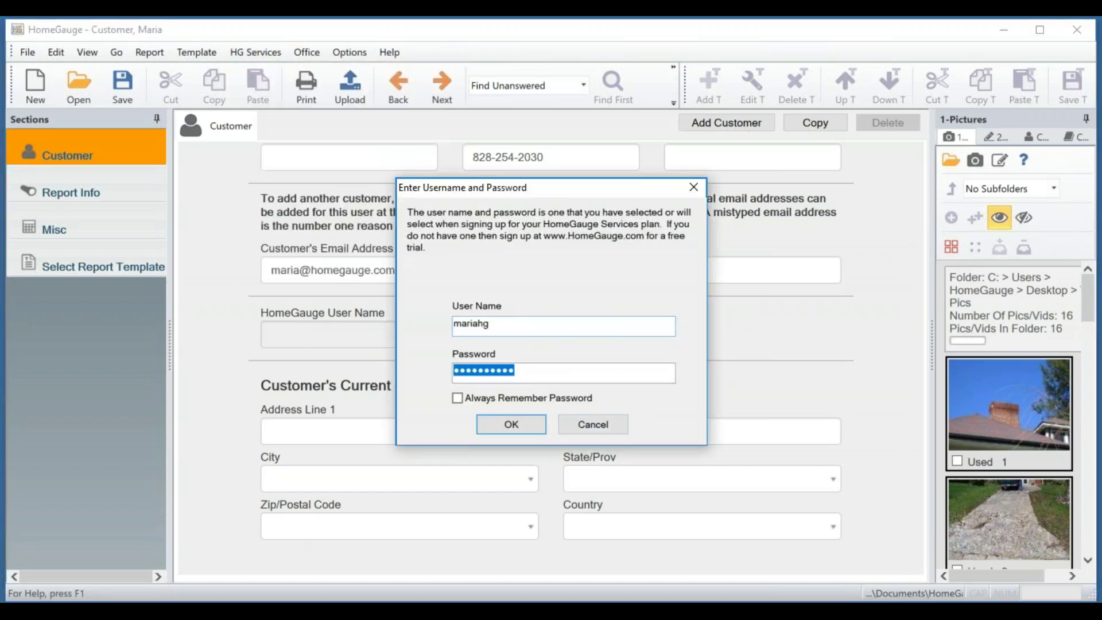
{"action": "type", "text": "********"}
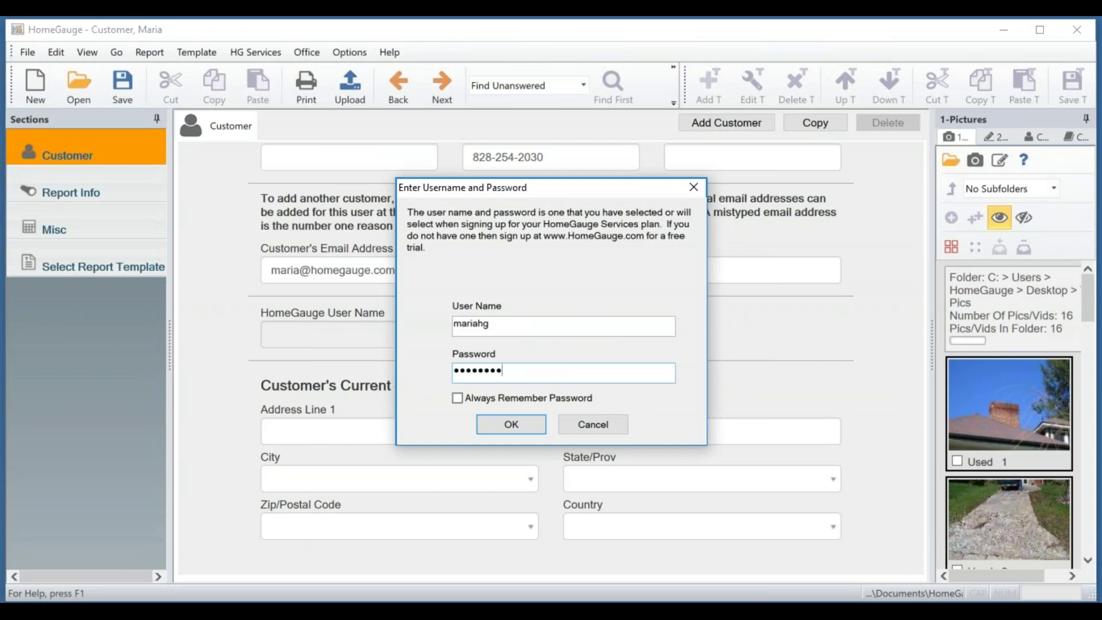
{"action": "left_click", "coordinate": [549, 397]}
{"action": "left_click", "coordinate": [511, 423]}
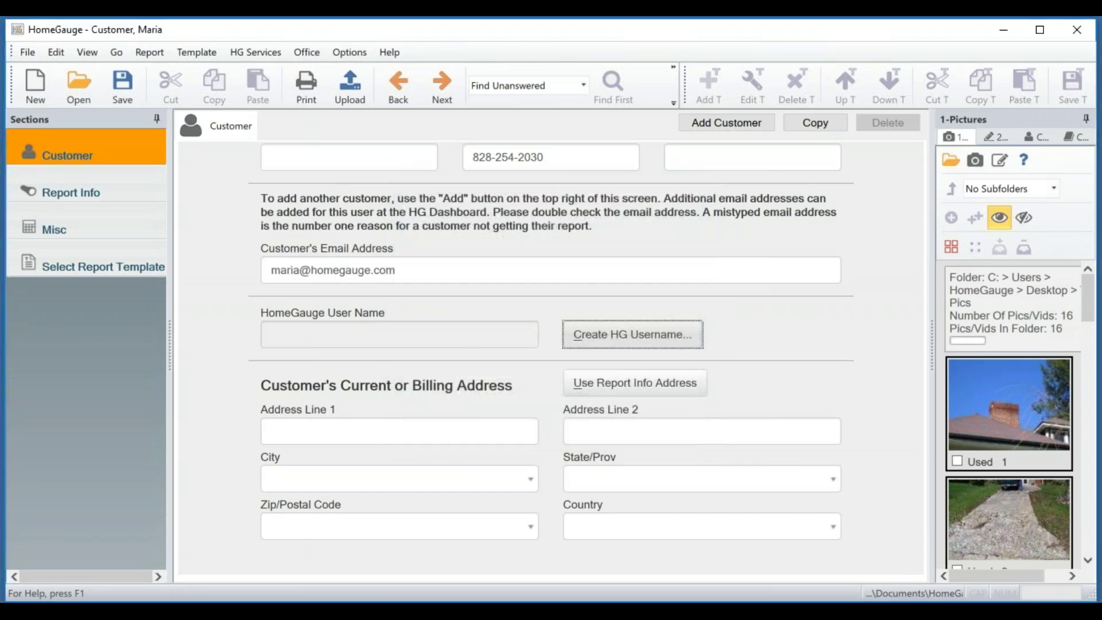
Auto-generate the customer's HomeGauge username and dismiss the confirmation message.
{"action": "left_click", "coordinate": [606, 339]}
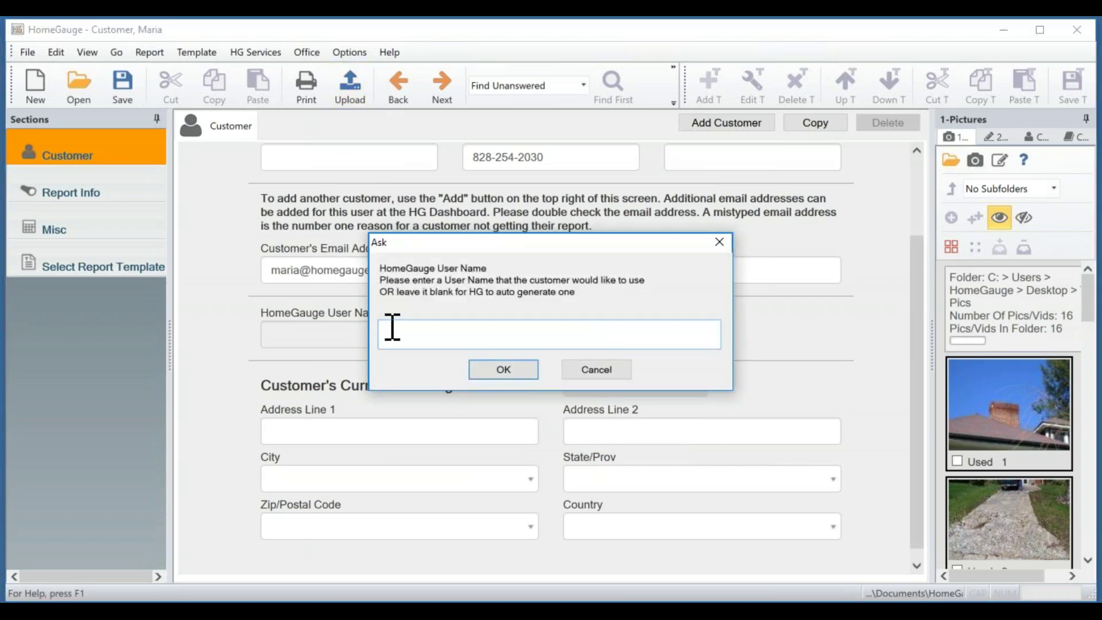
{"action": "left_click", "coordinate": [501, 372]}
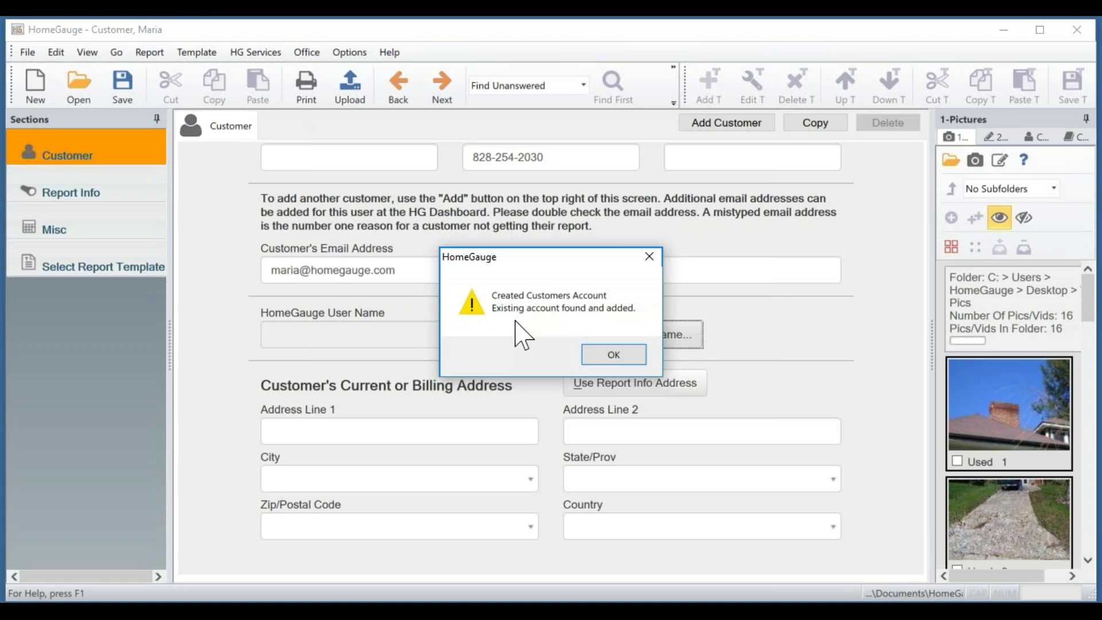
{"action": "left_click", "coordinate": [613, 355]}
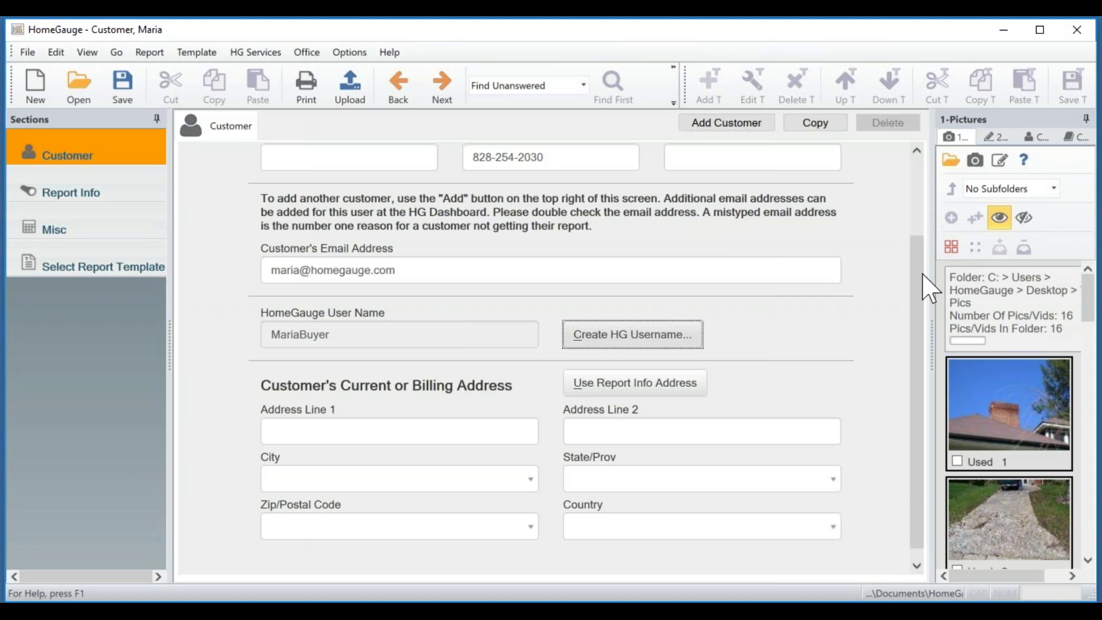
{"action": "scroll", "coordinate": [925, 321], "scroll_direction": "down", "scroll_amount": 1}
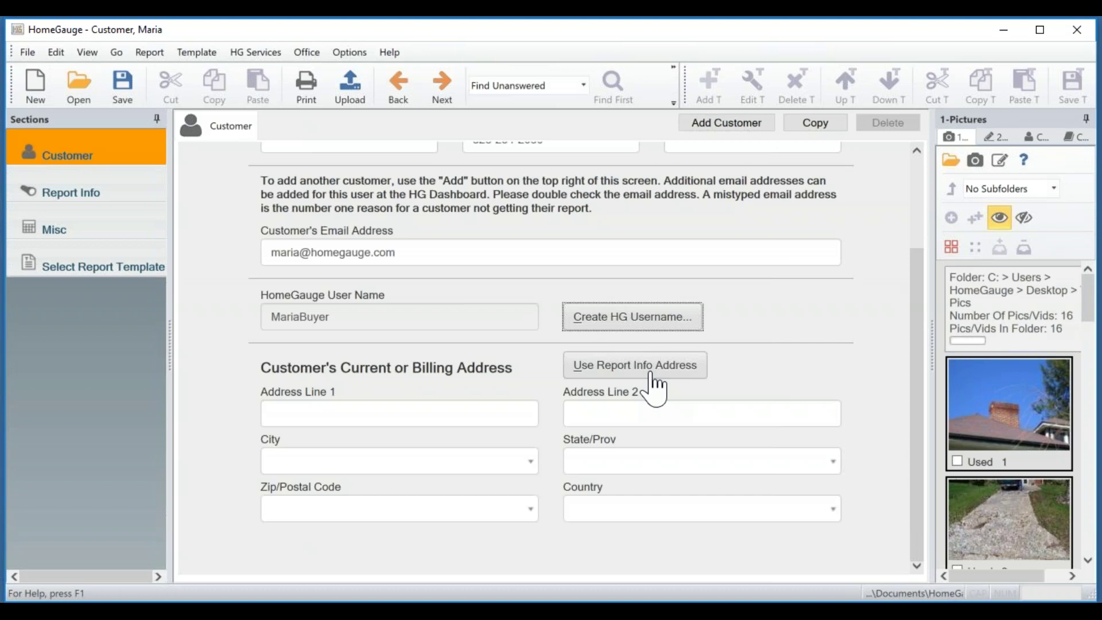
{"action": "left_click_drag", "start_coordinate": [921, 393], "coordinate": [910, 261]}
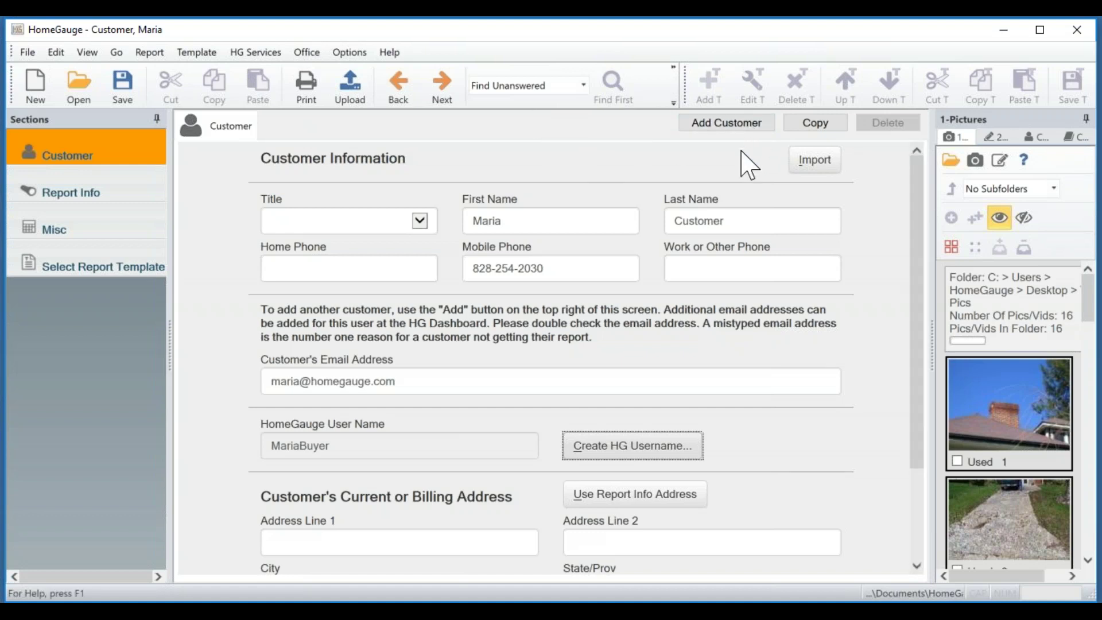
Add a second blank Customer tab and scroll through its empty fields.
{"action": "left_click", "coordinate": [726, 124]}
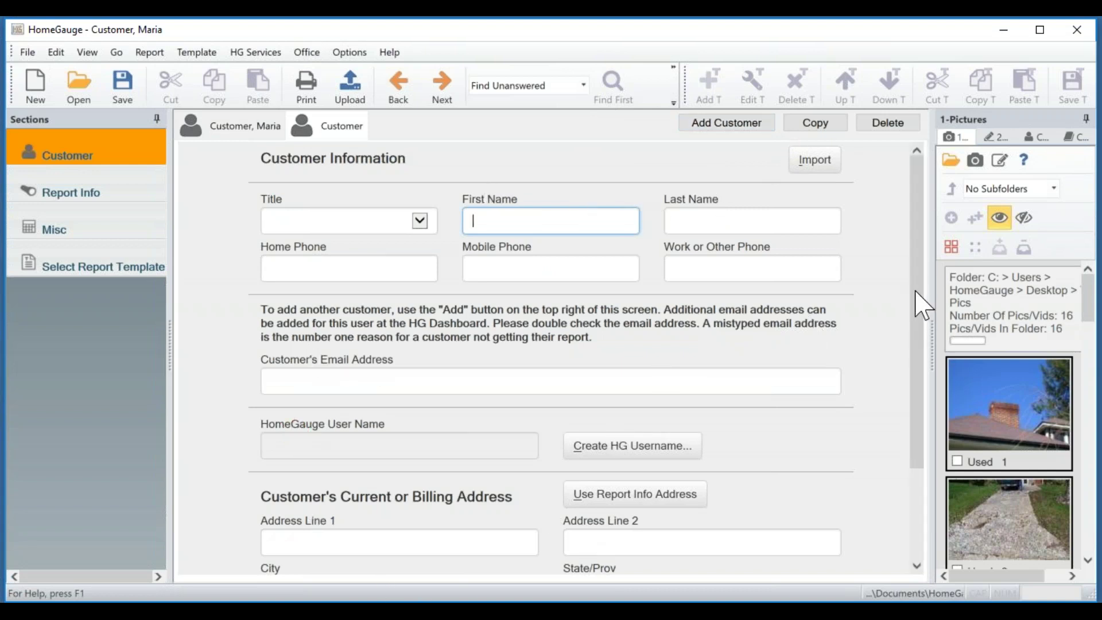
{"action": "left_click_drag", "start_coordinate": [921, 307], "coordinate": [914, 443]}
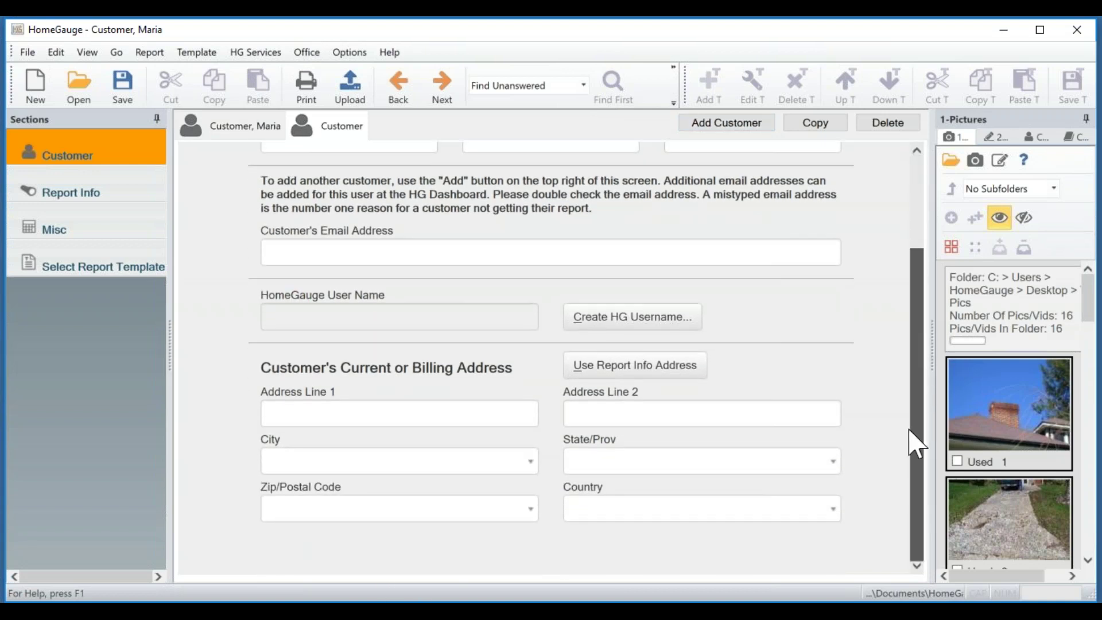
{"action": "scroll", "coordinate": [898, 395], "scroll_direction": "up", "scroll_amount": 3}
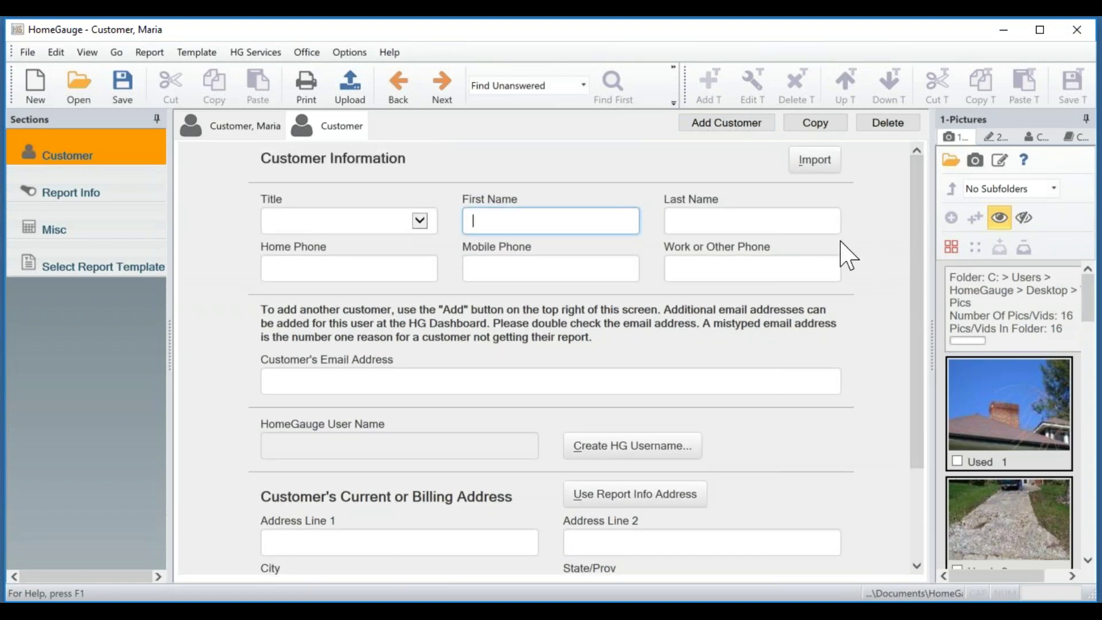
Insert the second saved contact into the empty second customer slot from the Contacts list.
{"action": "left_click", "coordinate": [1037, 141]}
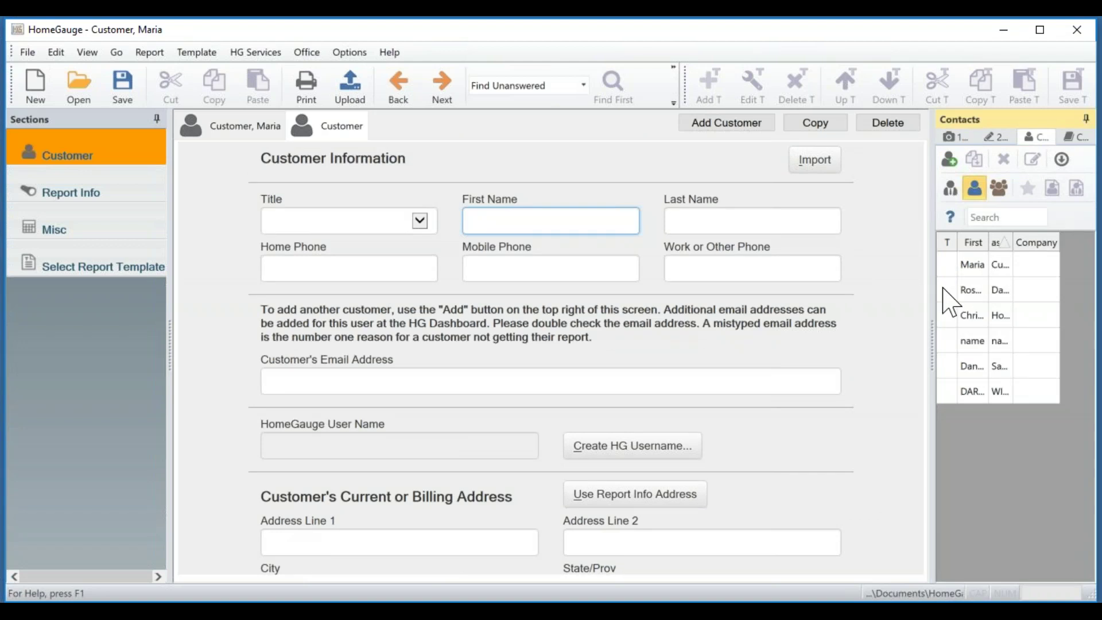
{"action": "left_click", "coordinate": [979, 294]}
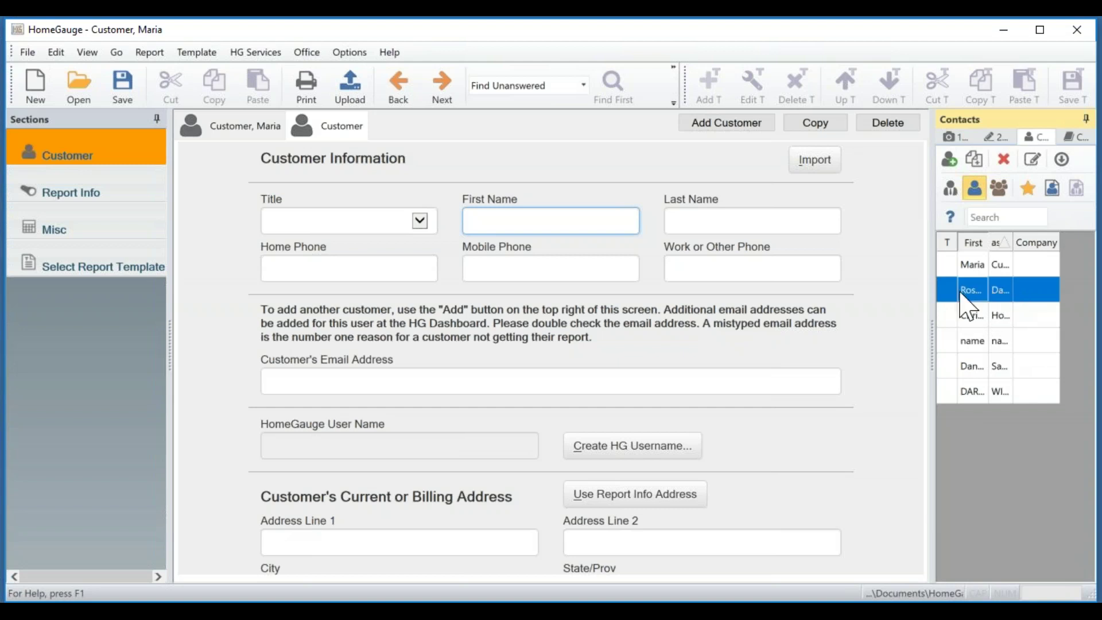
{"action": "left_click", "coordinate": [1056, 197]}
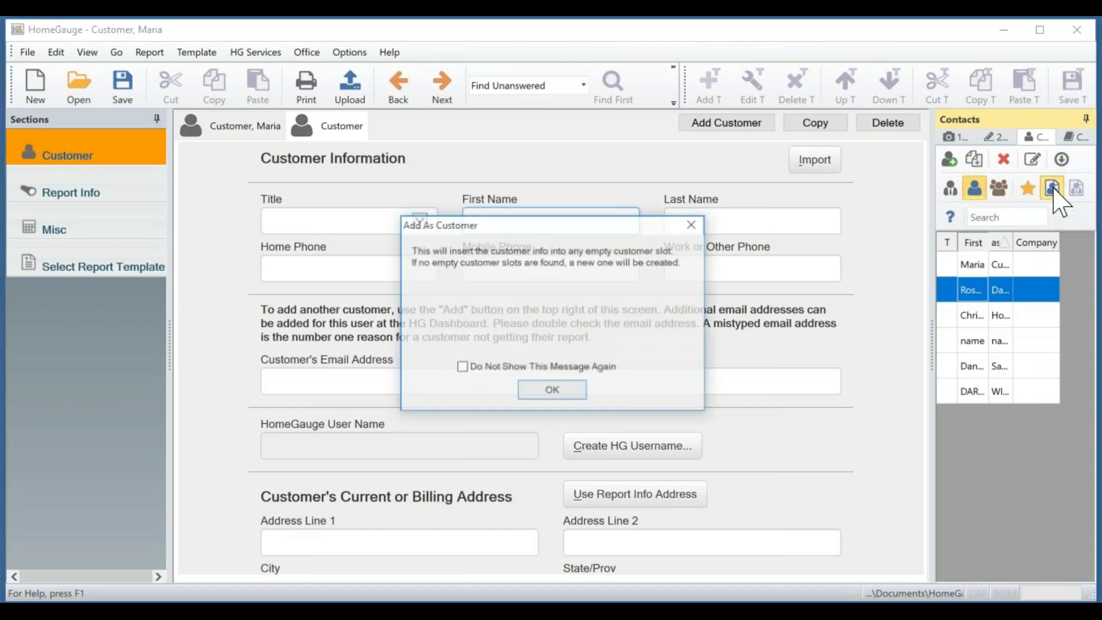
{"action": "left_click", "coordinate": [550, 390]}
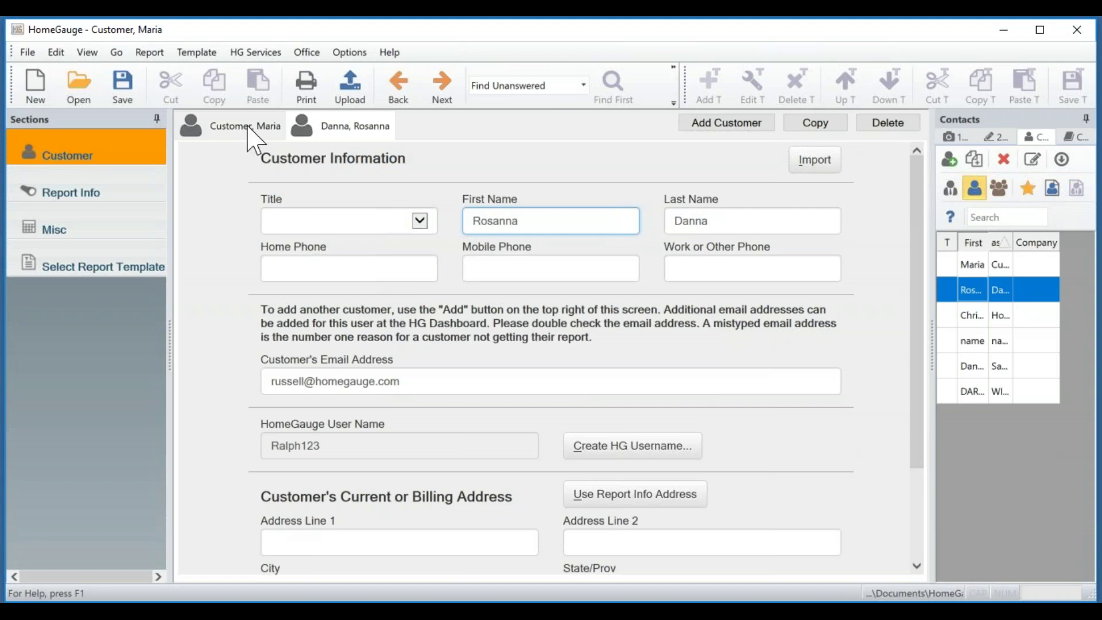
Return to the first customer and open the Report Info section.
{"action": "left_click", "coordinate": [217, 137]}
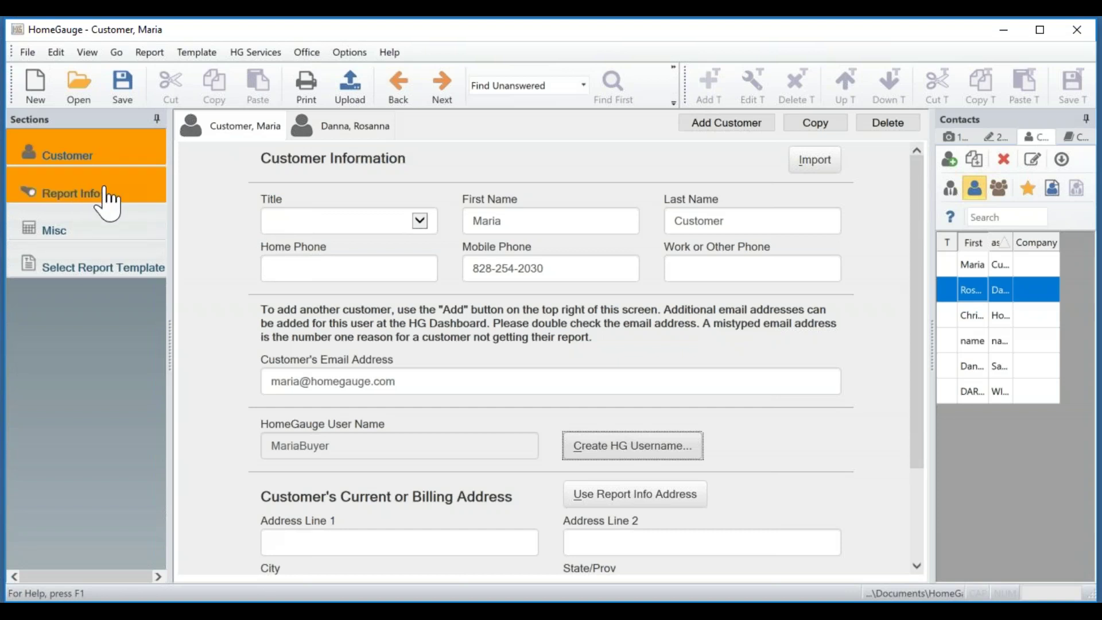
{"action": "left_click", "coordinate": [132, 195]}
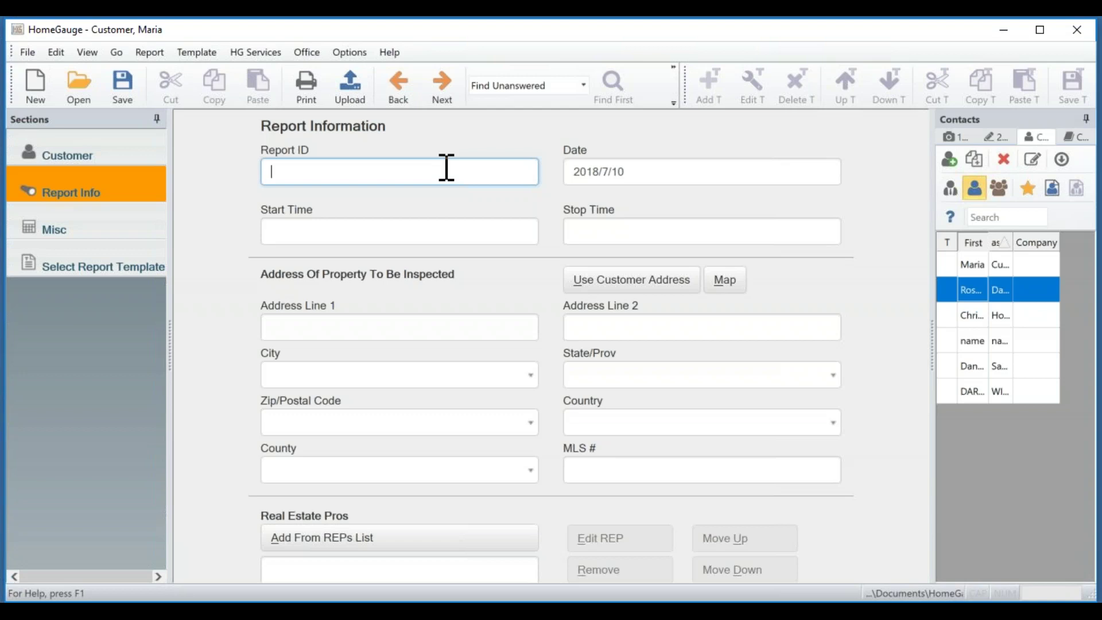
Enter Report ID 200TestAve, save, and set start time 02:30 PM and stop time 04:30 PM.
{"action": "type", "text": "200TestAve"}
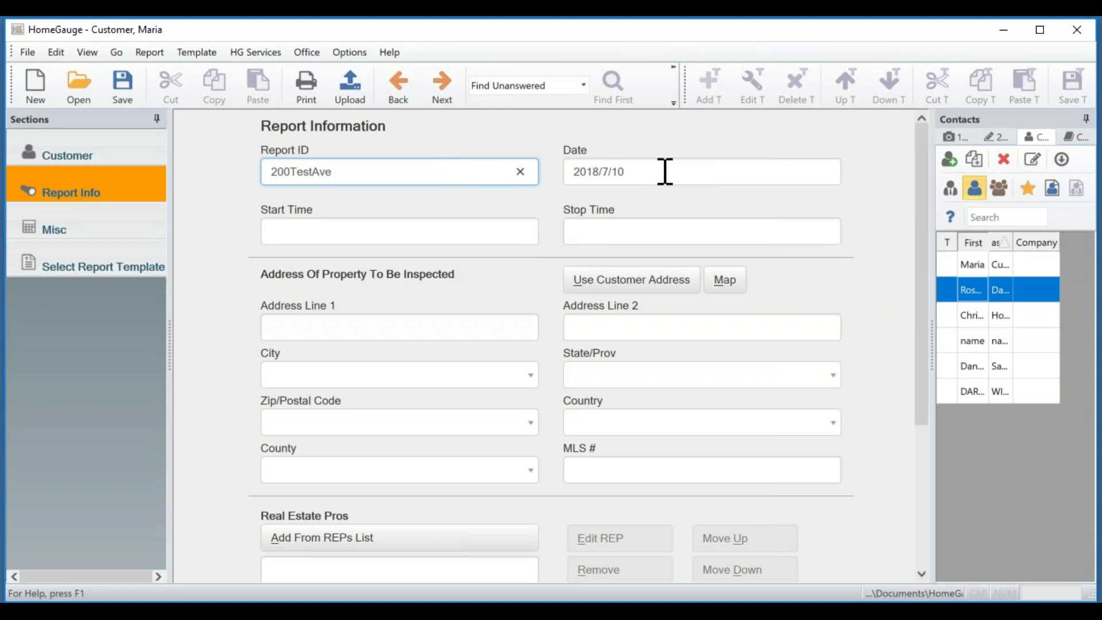
{"action": "key", "text": "ctrl+s"}
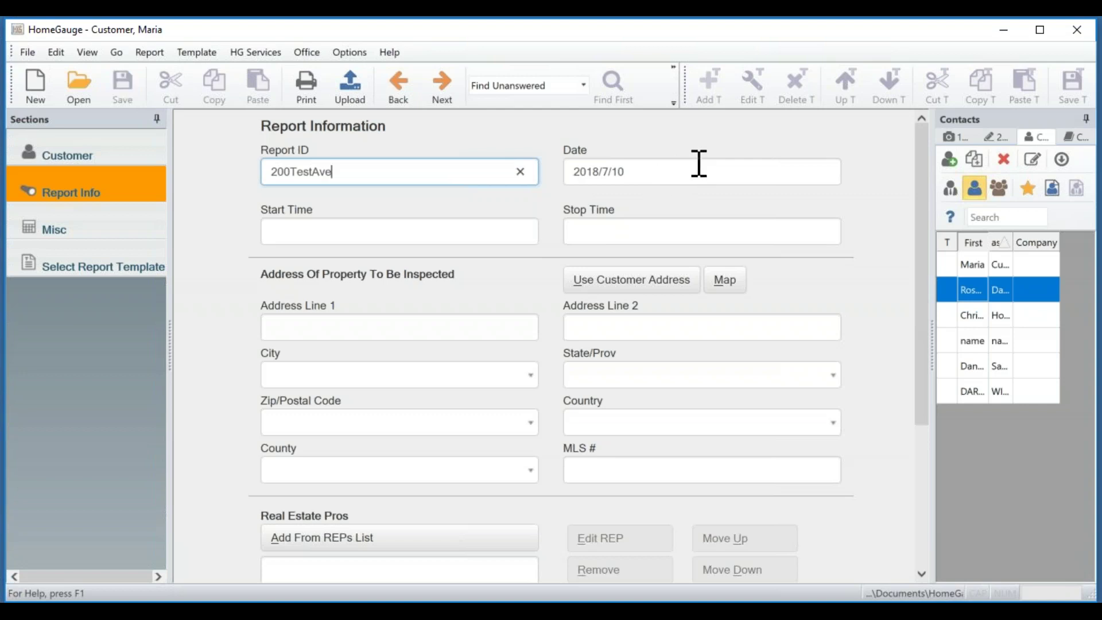
{"action": "left_click", "coordinate": [387, 233]}
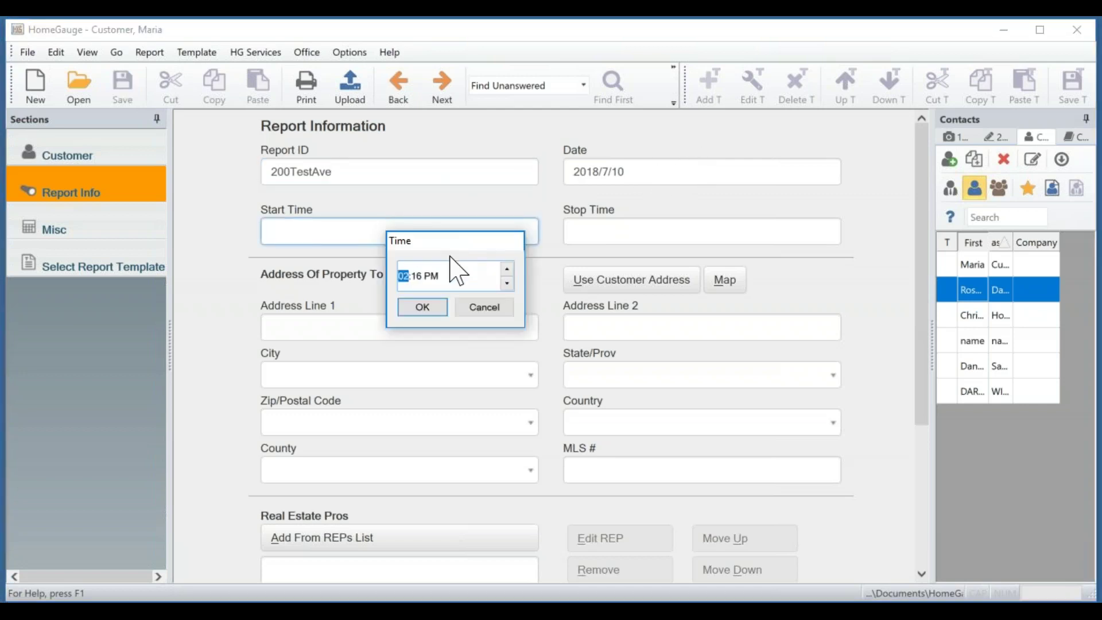
{"action": "left_click", "coordinate": [418, 277]}
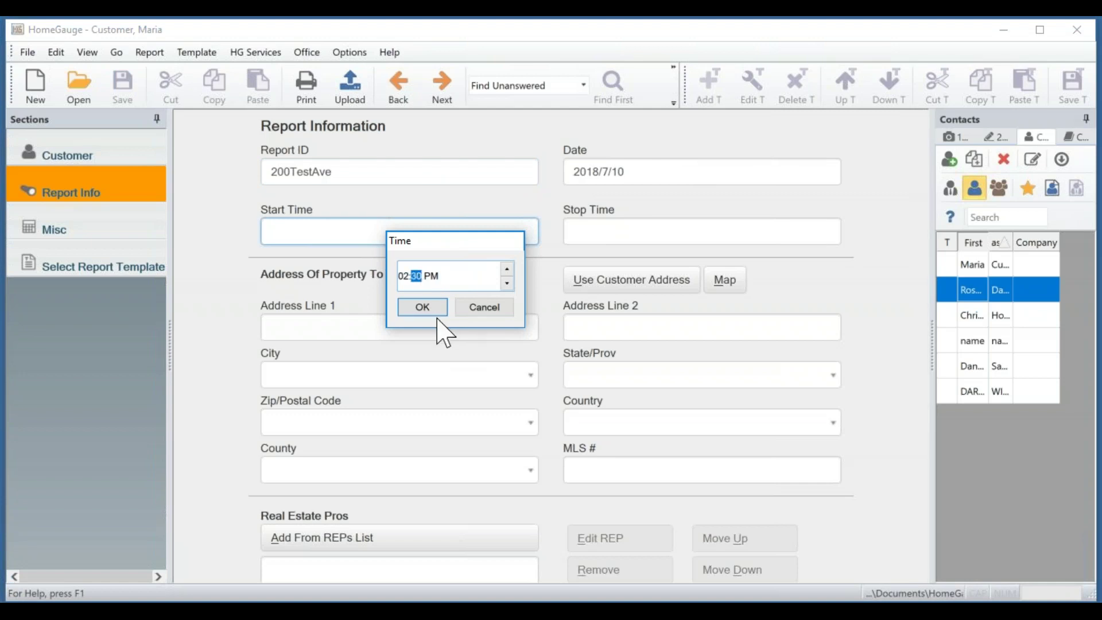
{"action": "left_click", "coordinate": [435, 312]}
{"action": "left_click", "coordinate": [611, 229]}
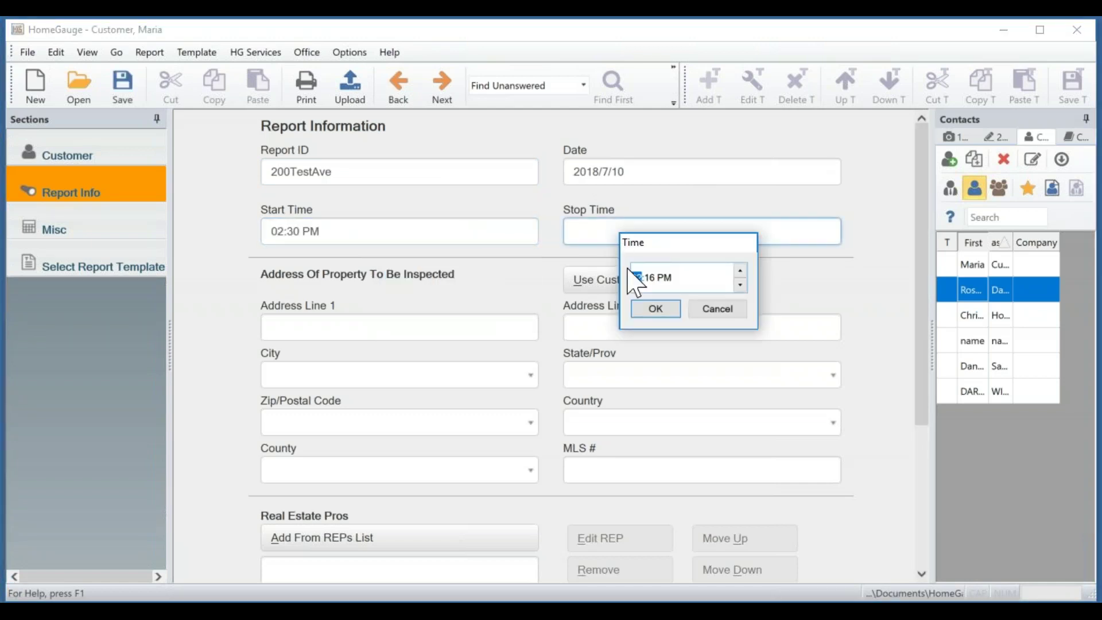
{"action": "type", "text": "04"}
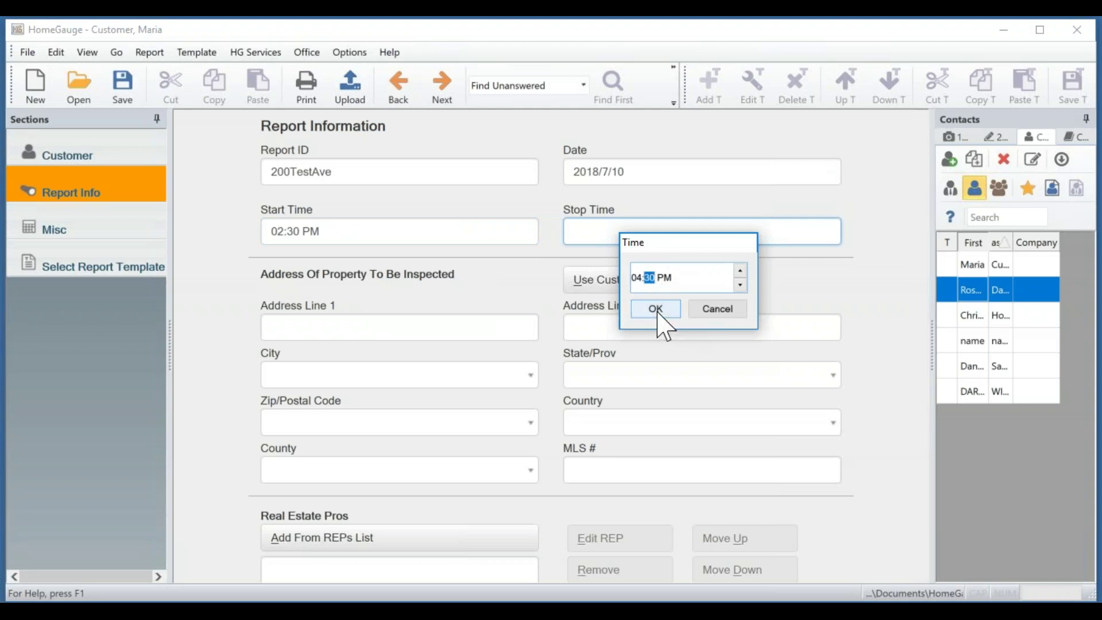
{"action": "left_click", "coordinate": [657, 310]}
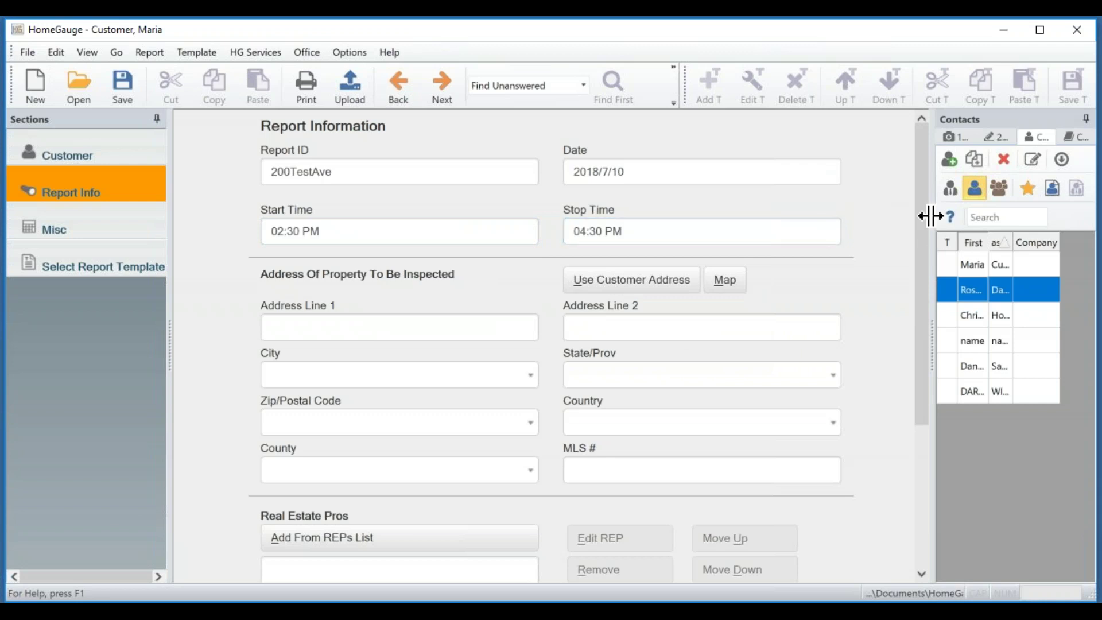
Enter 200 Test Ave as the property's street address.
{"action": "left_click_drag", "start_coordinate": [920, 217], "coordinate": [924, 274]}
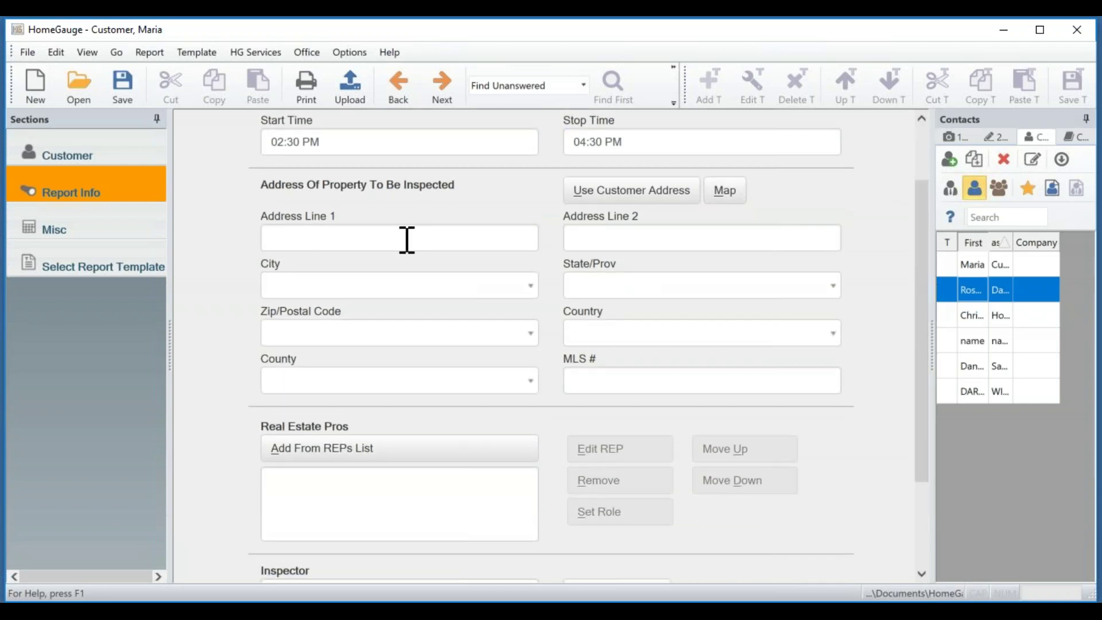
{"action": "scroll", "coordinate": [925, 278], "scroll_direction": "up", "scroll_amount": 1}
{"action": "left_click", "coordinate": [339, 262]}
{"action": "type", "text": "200m"}
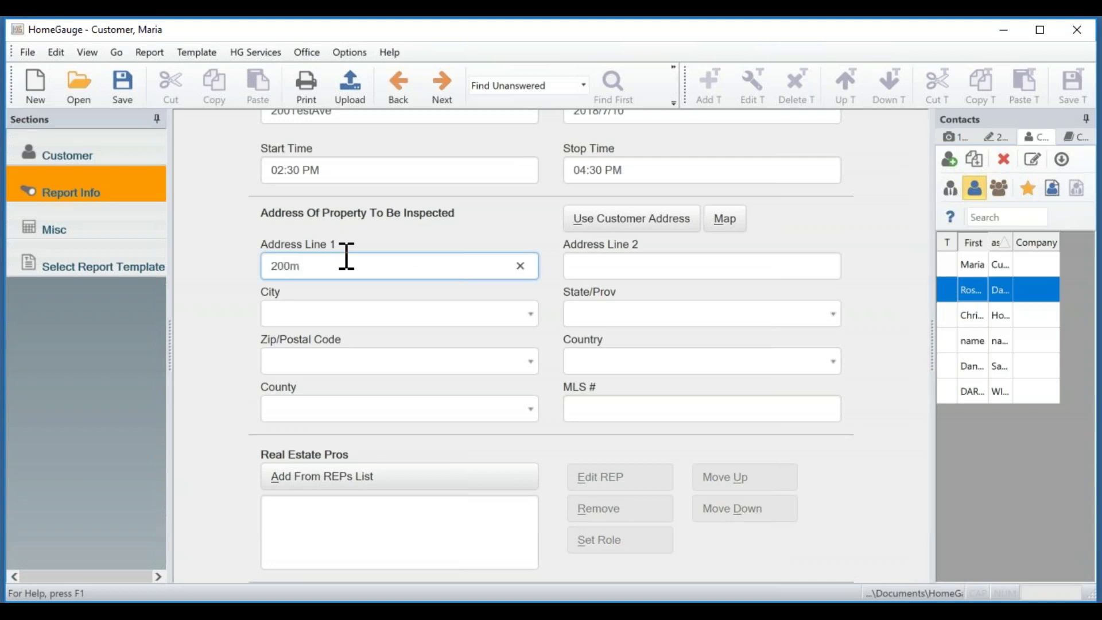
{"action": "key", "text": "BackSpace"}
{"action": "type", "text": "Test Ave"}
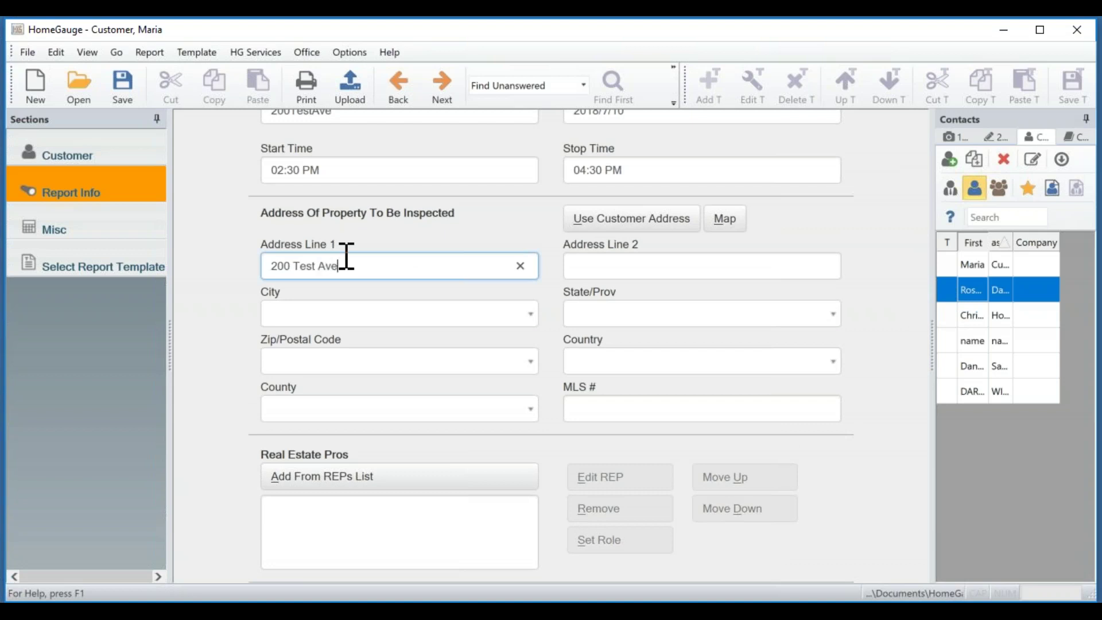
Choose city Asheville, state NC, zip 28803 and country US, leaving county blank.
{"action": "left_click", "coordinate": [363, 313]}
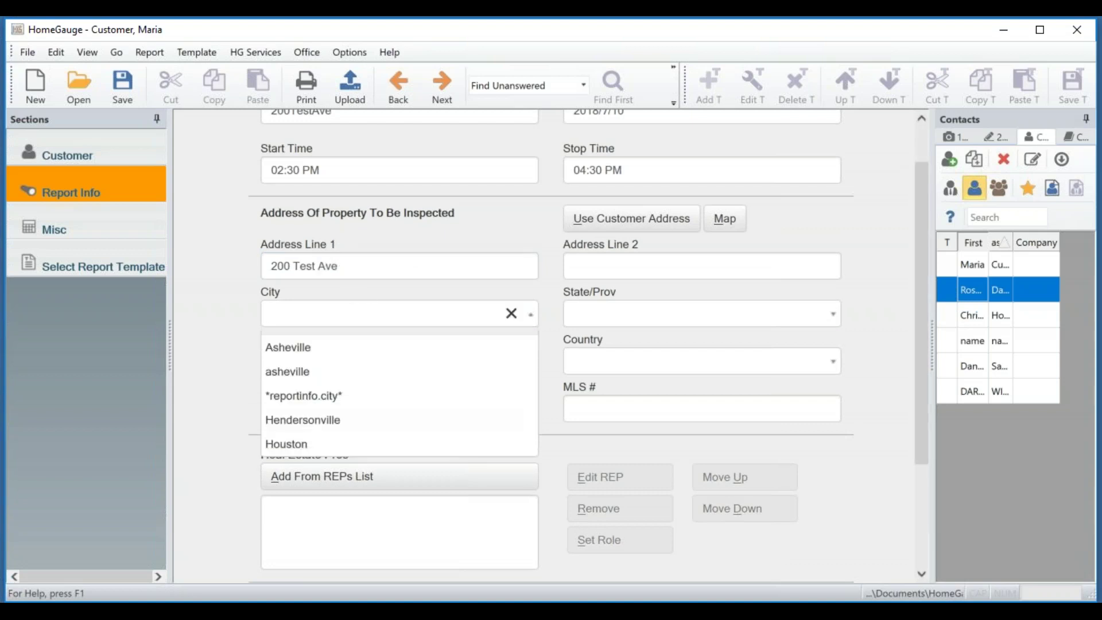
{"action": "left_click", "coordinate": [315, 350]}
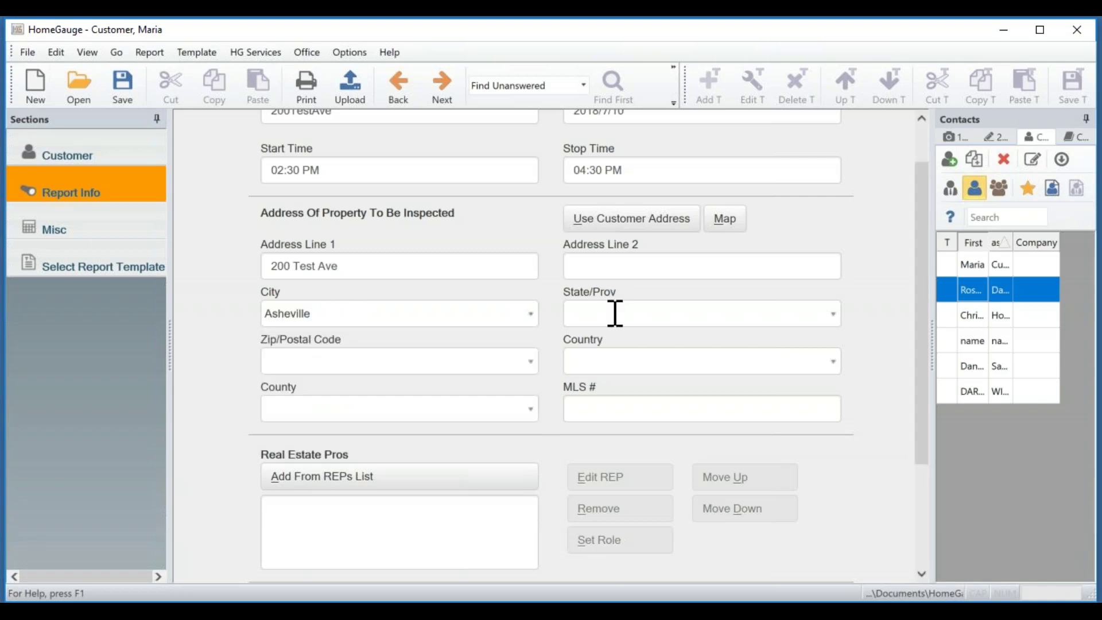
{"action": "left_click", "coordinate": [615, 314]}
{"action": "left_click", "coordinate": [591, 349]}
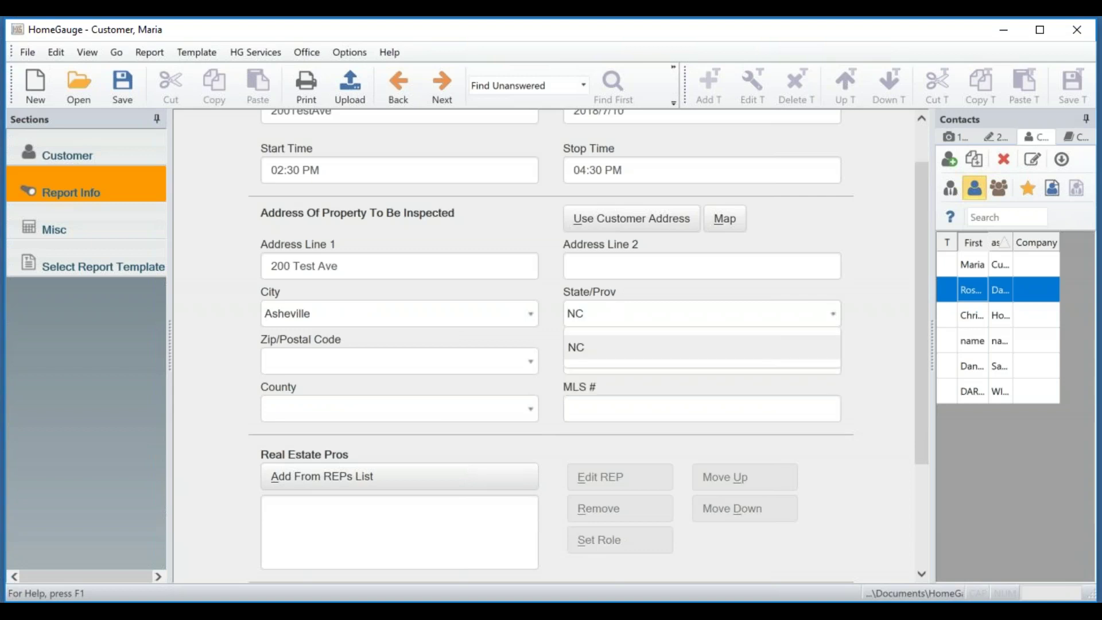
{"action": "left_click", "coordinate": [488, 373]}
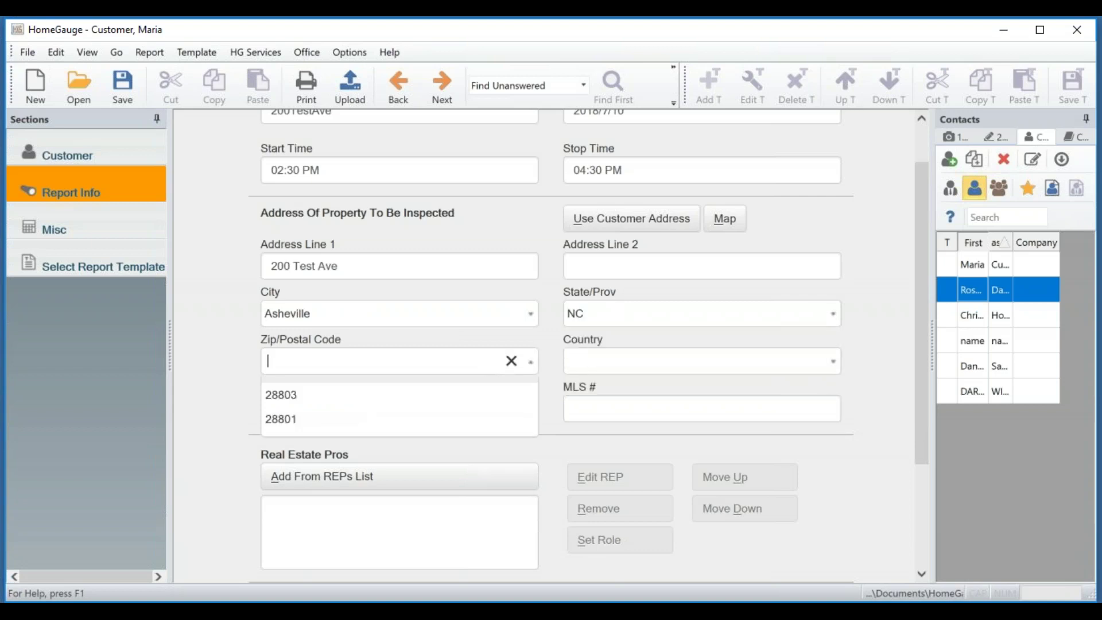
{"action": "left_click", "coordinate": [411, 393]}
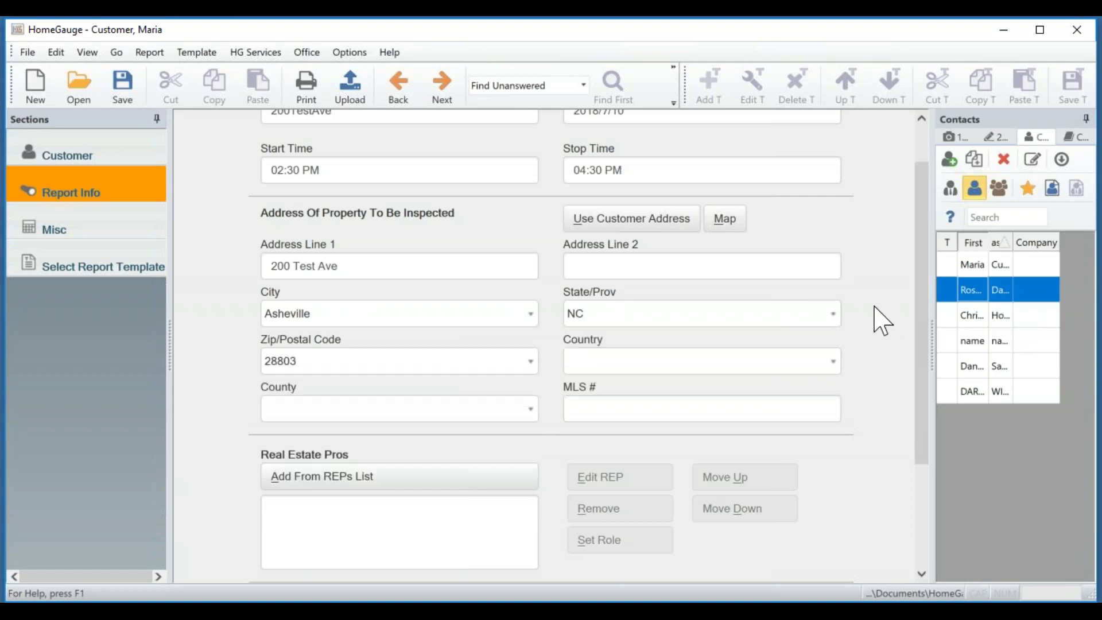
{"action": "left_click", "coordinate": [811, 357]}
{"action": "left_click", "coordinate": [729, 402]}
{"action": "left_click", "coordinate": [498, 408]}
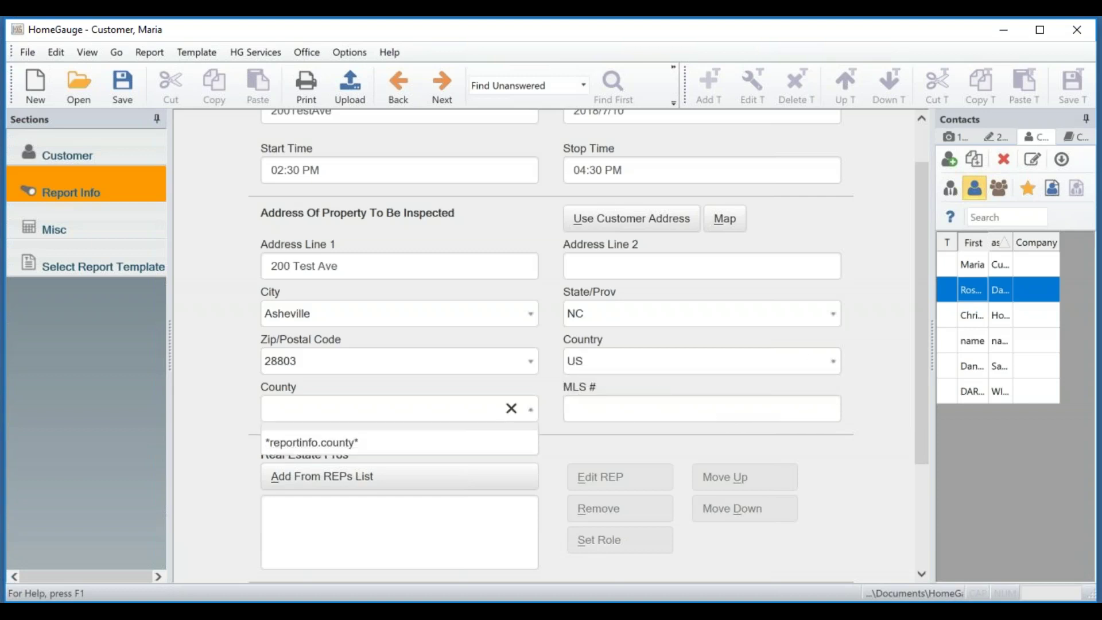
{"action": "left_click", "coordinate": [552, 380]}
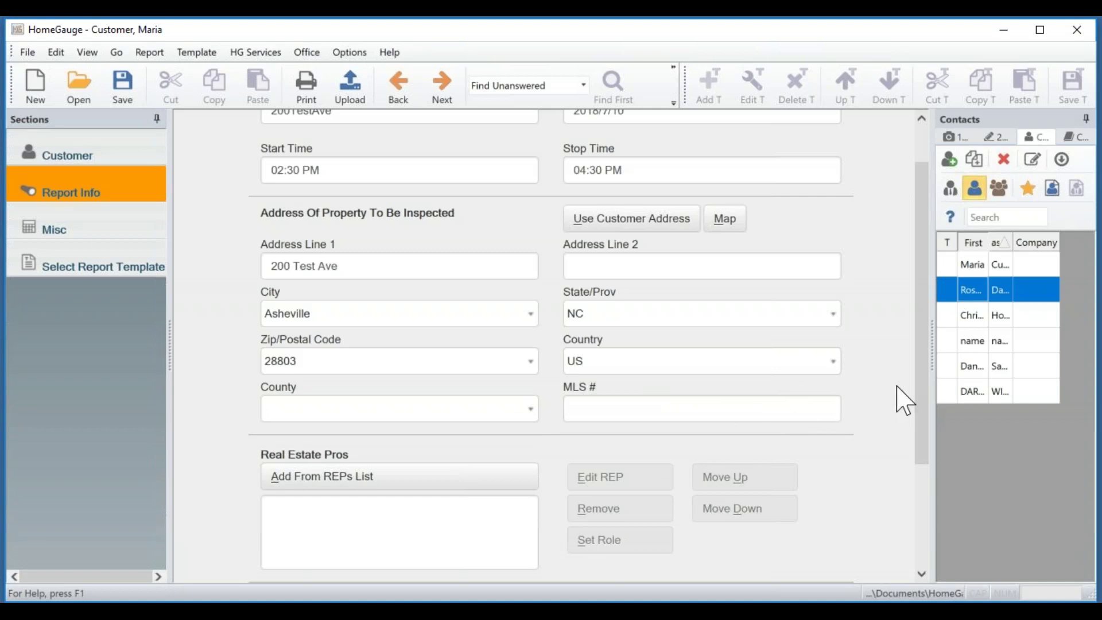
{"action": "left_click_drag", "start_coordinate": [920, 278], "coordinate": [913, 414]}
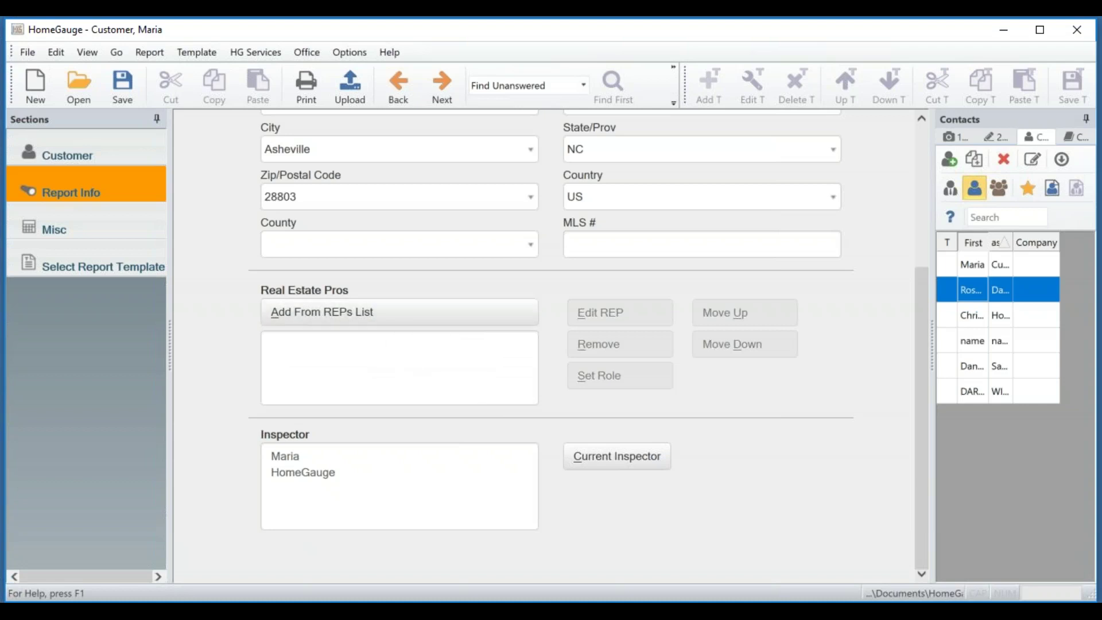
Filter the Contacts panel to real estate agents and start a new REP contact.
{"action": "left_click", "coordinate": [950, 188]}
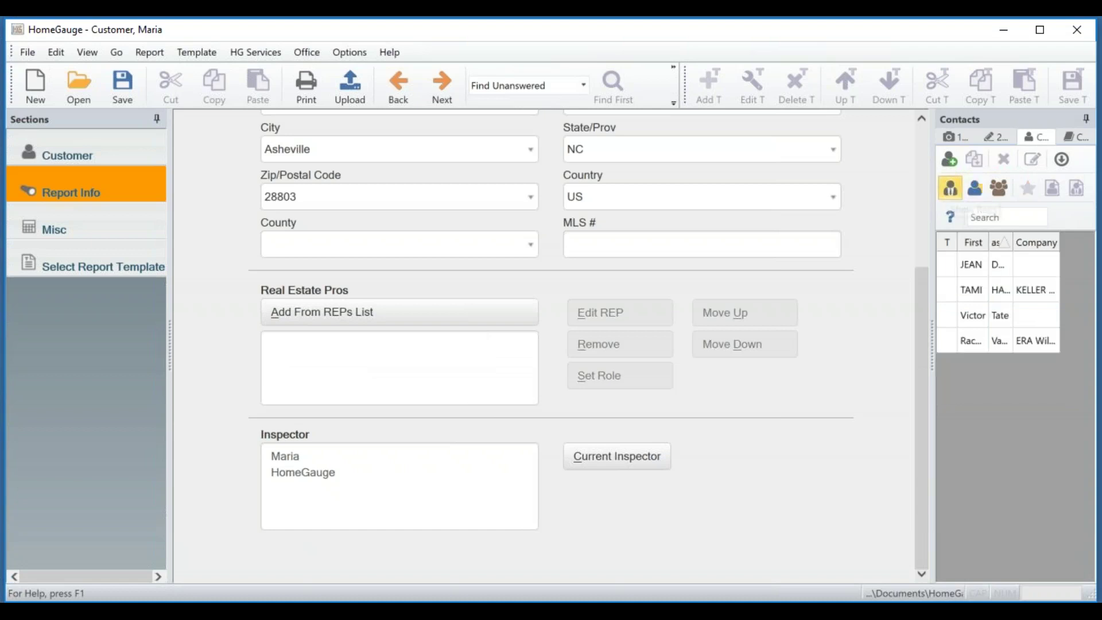
{"action": "left_click", "coordinate": [975, 264]}
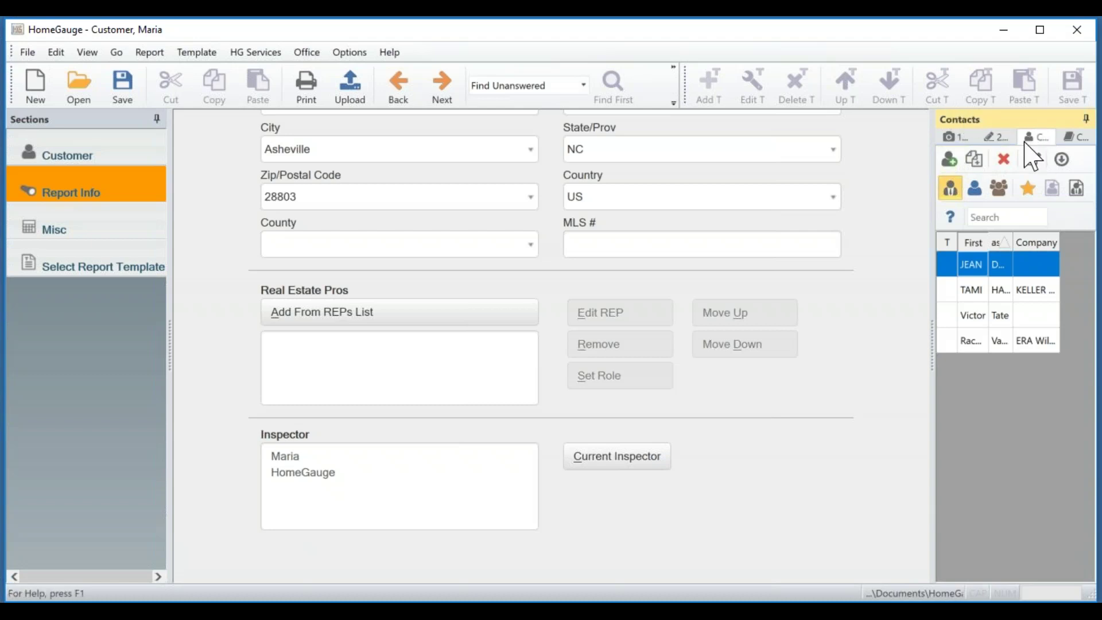
{"action": "left_click", "coordinate": [949, 163]}
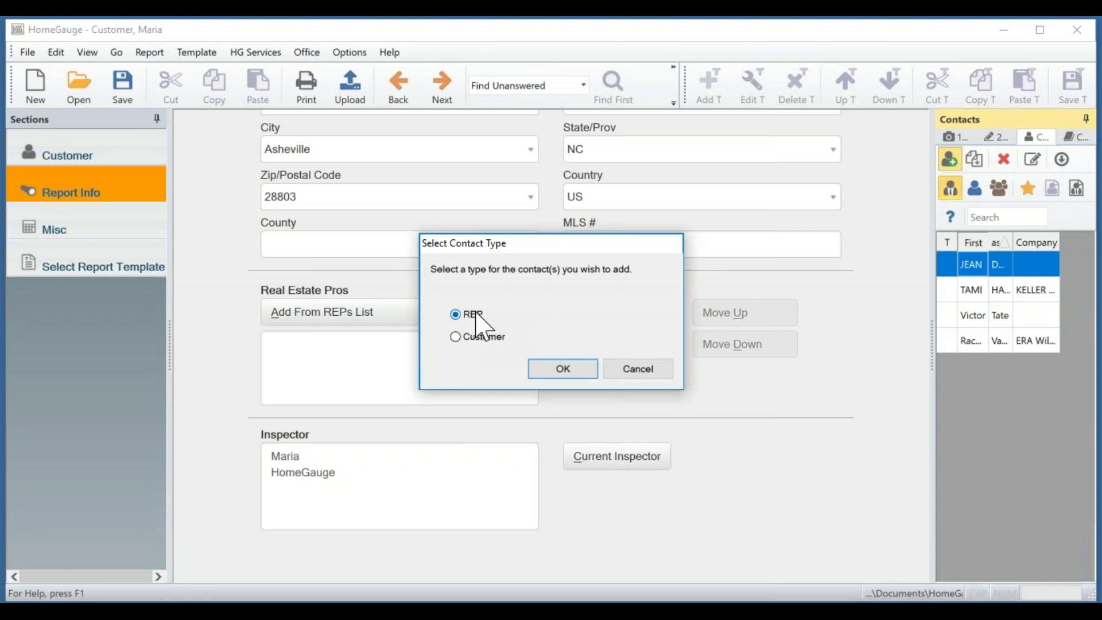
Confirm the REP type and enter the agent's first name, last name and company HG Realty.
{"action": "left_click", "coordinate": [553, 376]}
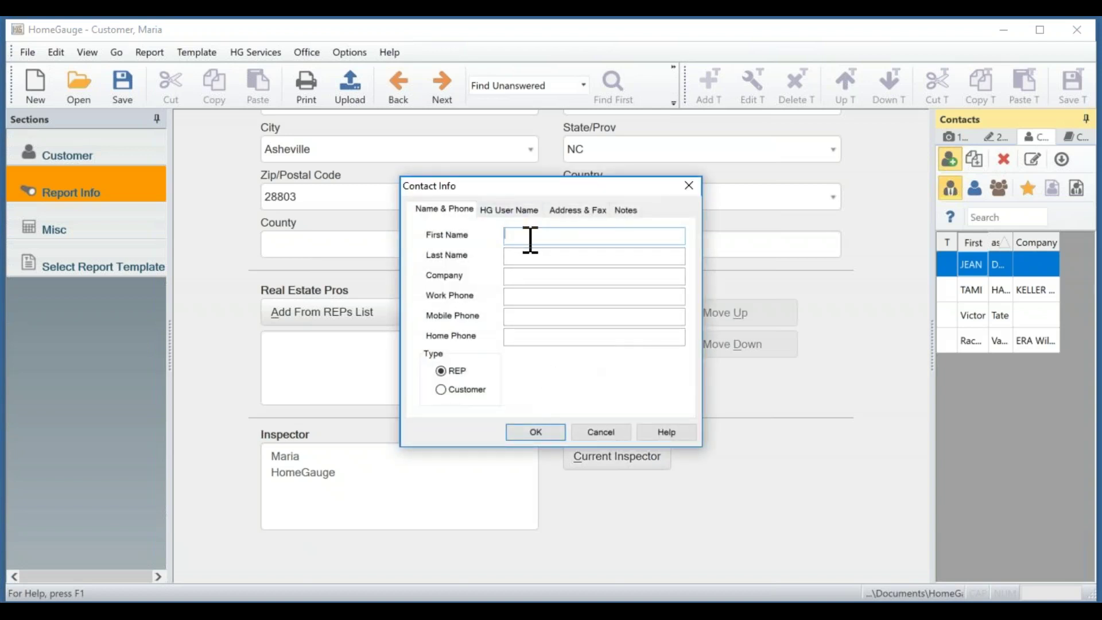
{"action": "type", "text": "Maria"}
{"action": "left_click", "coordinate": [635, 256]}
{"action": "type", "text": "REP"}
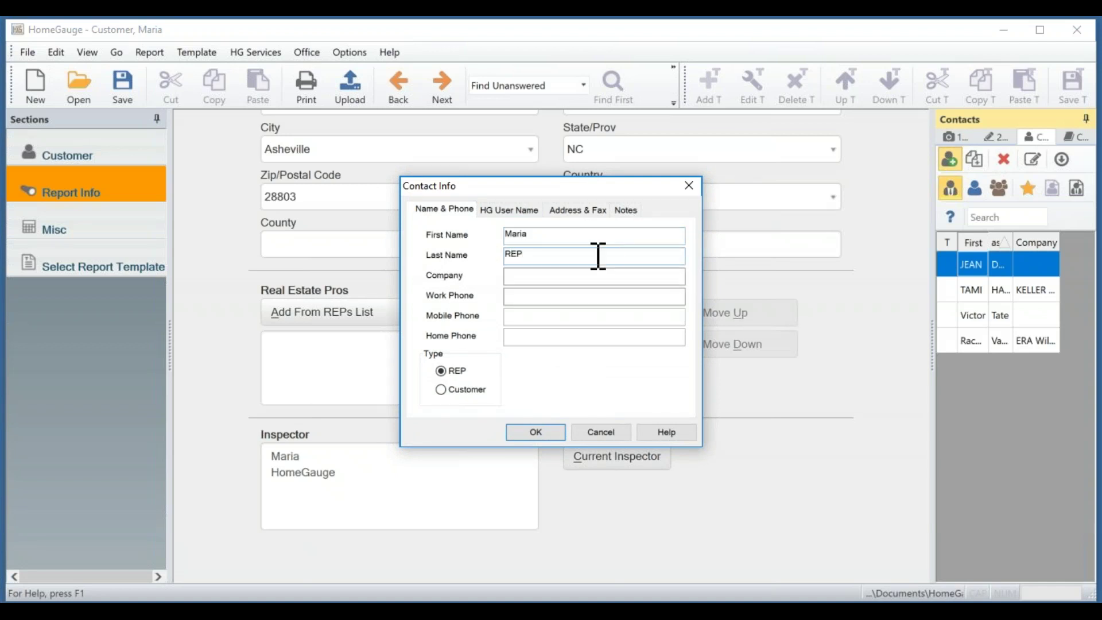
{"action": "left_click", "coordinate": [589, 273]}
{"action": "type", "text": "H"}
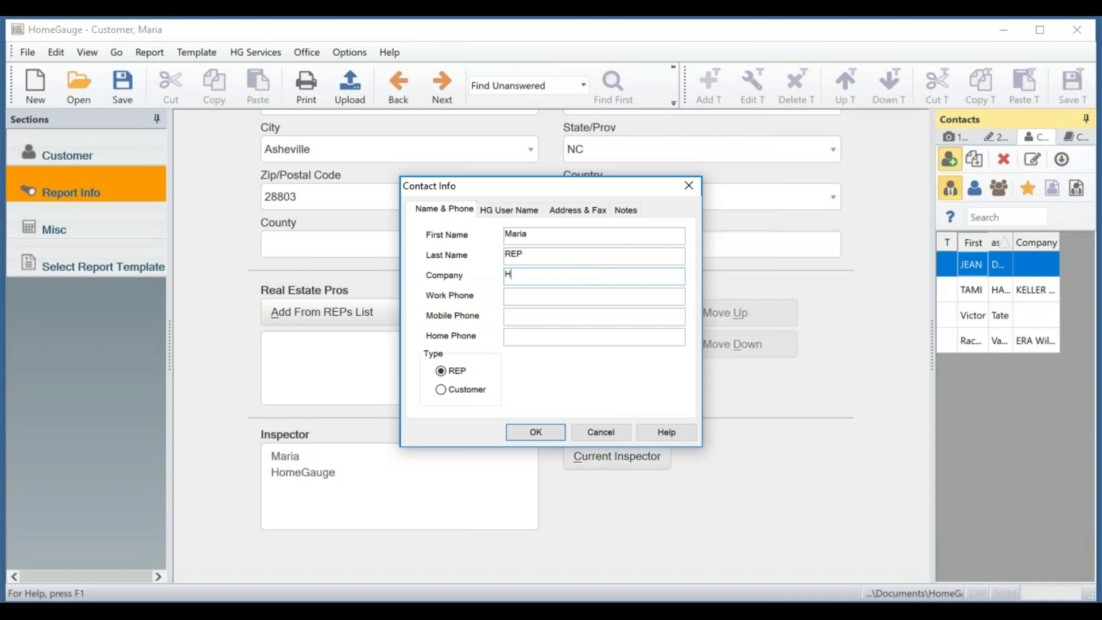
{"action": "type", "text": "G Realty"}
Enter the agent's e-mail address in the HG User Name section.
{"action": "left_click", "coordinate": [497, 213]}
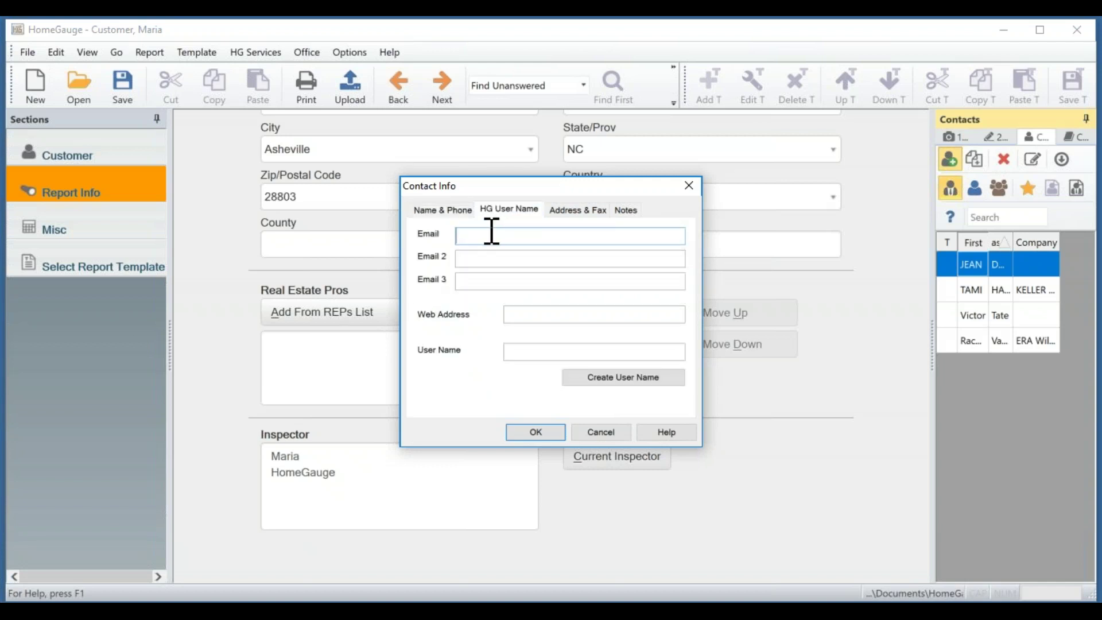
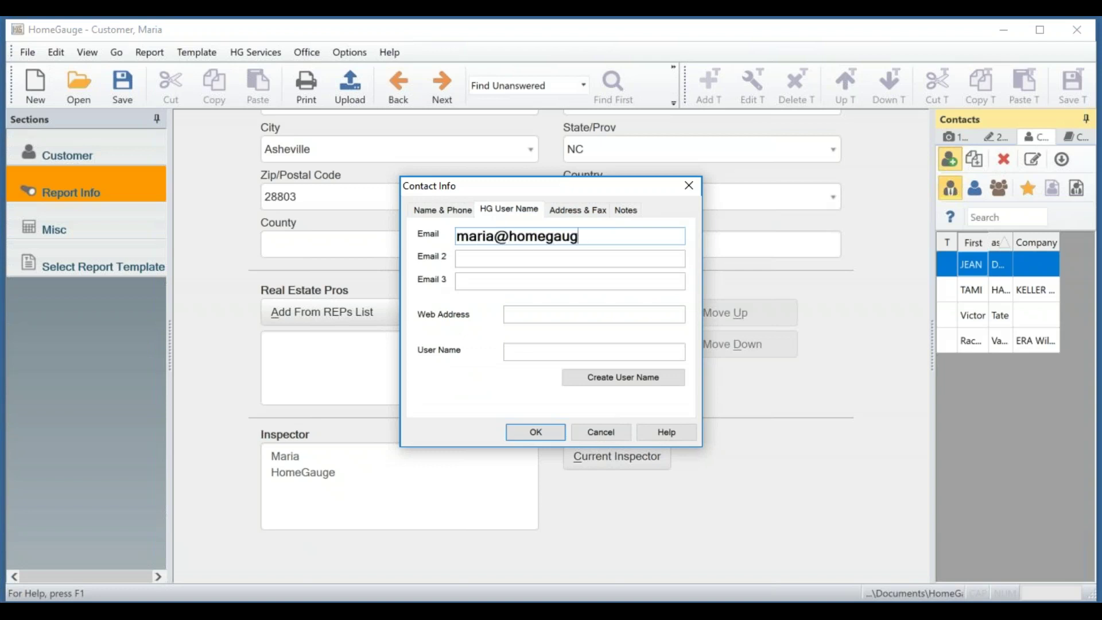
{"action": "left_click", "coordinate": [644, 349]}
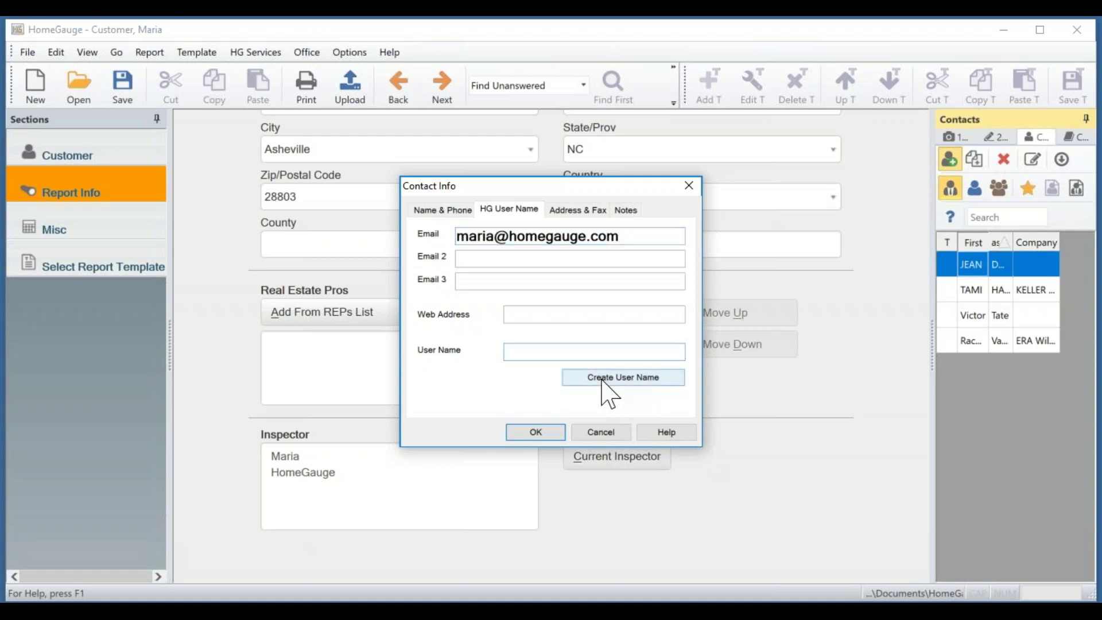
Generate a HomeGauge user name for the agent and acknowledge the account-created message.
{"action": "left_click", "coordinate": [603, 378]}
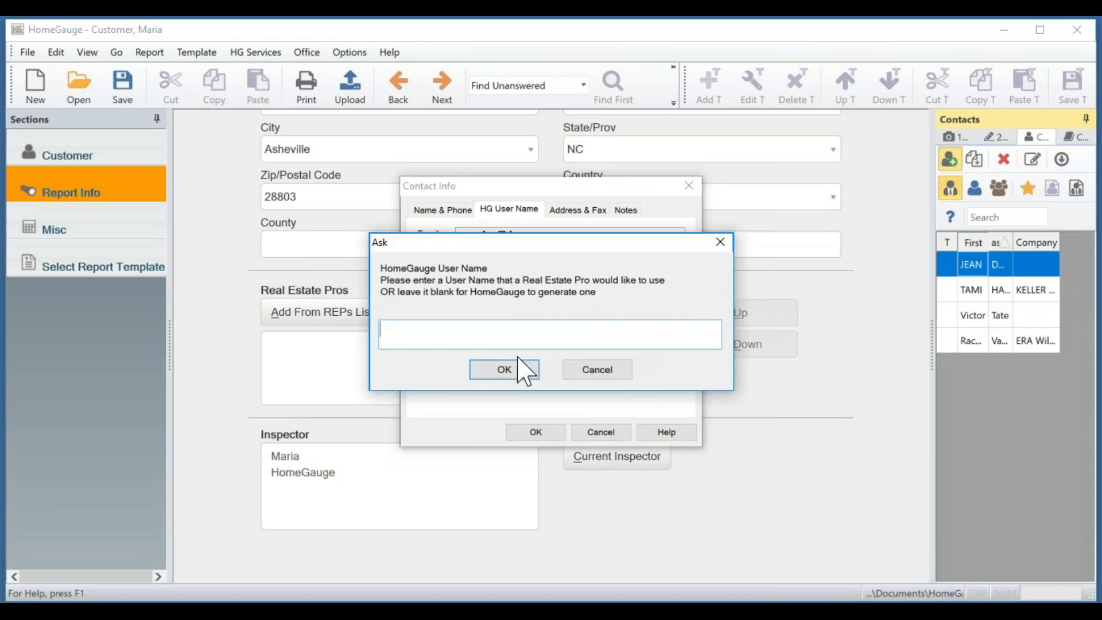
{"action": "left_click", "coordinate": [504, 369]}
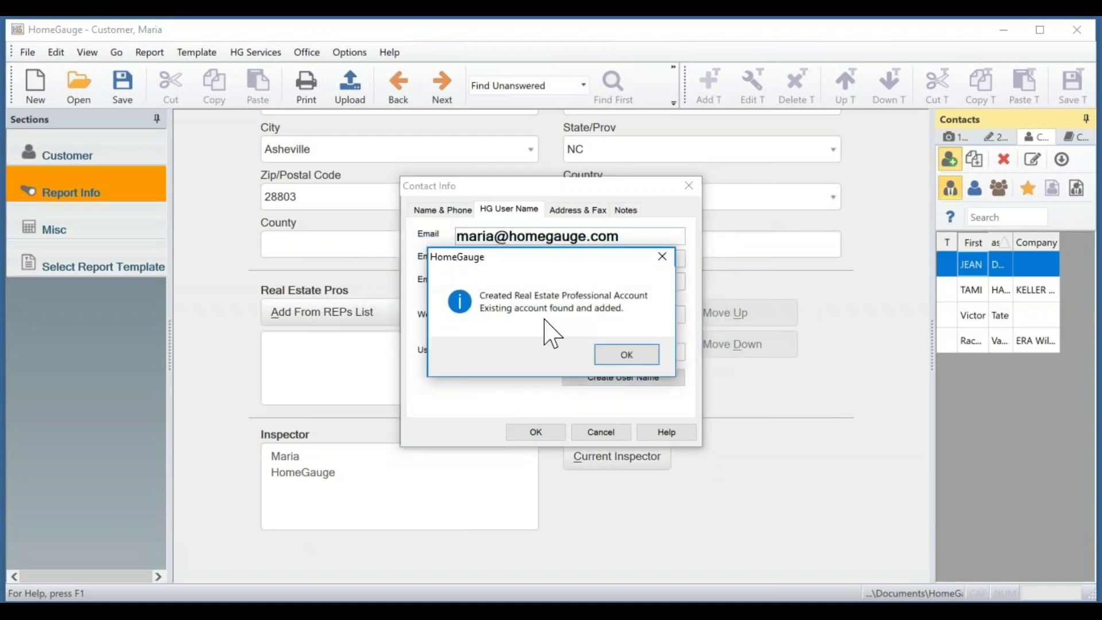
{"action": "left_click", "coordinate": [627, 356]}
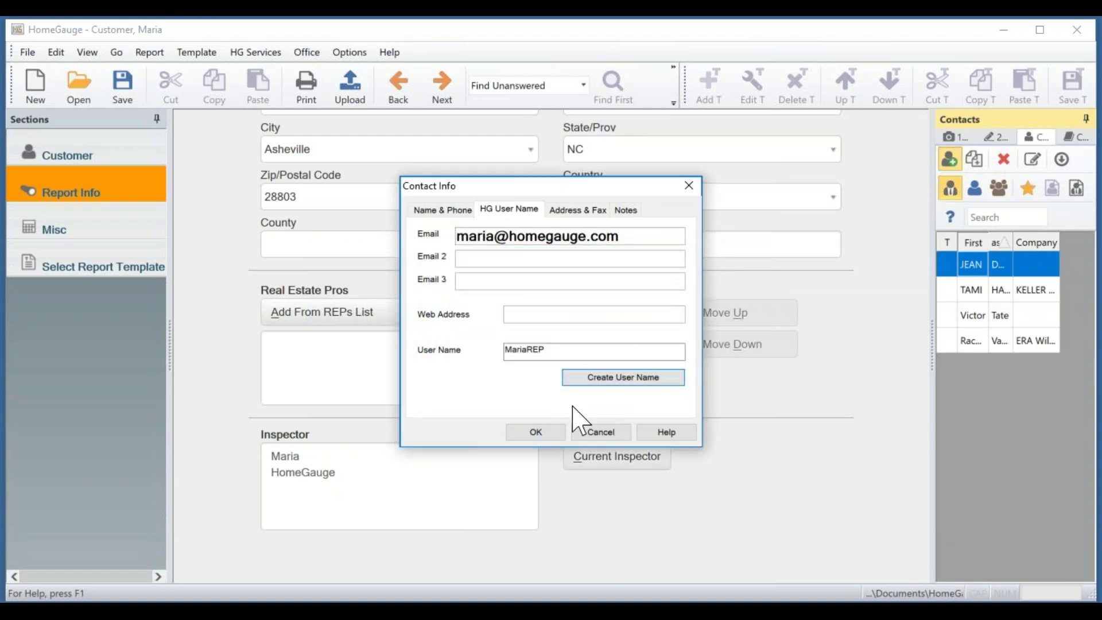
Review the address and notes sections, leaving them blank, and save the agent contact.
{"action": "left_click", "coordinate": [583, 210]}
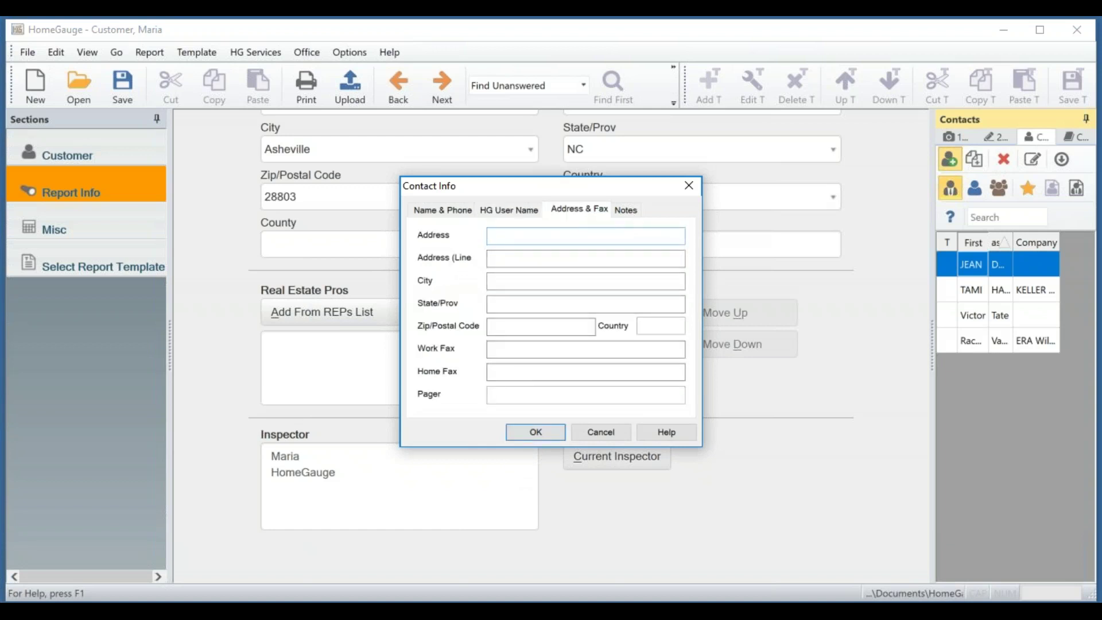
{"action": "left_click", "coordinate": [626, 210]}
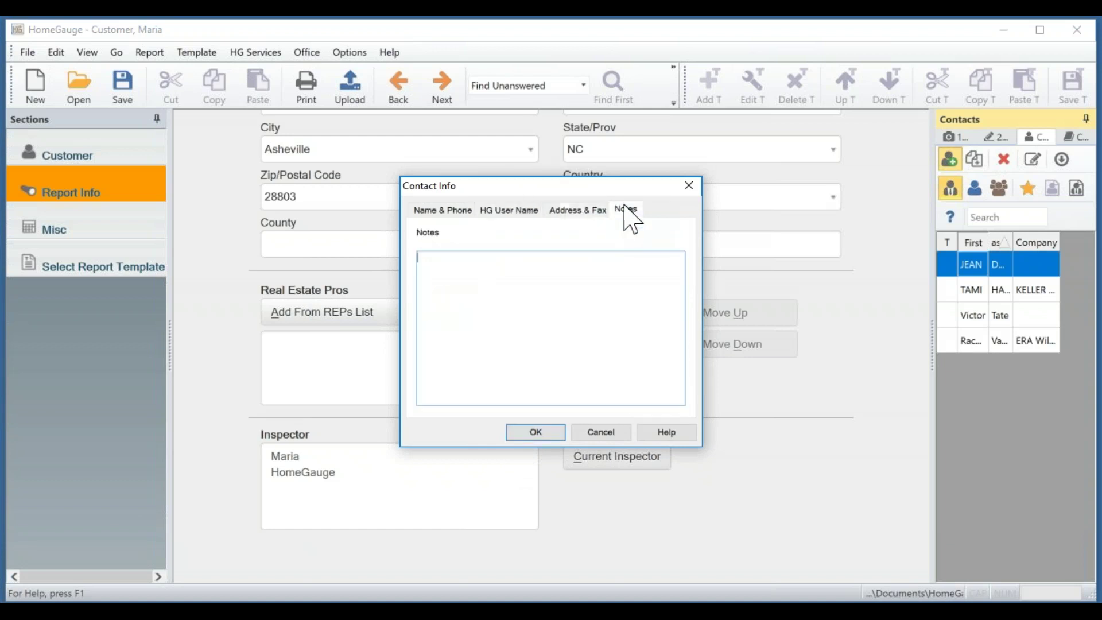
{"action": "left_click", "coordinate": [572, 396]}
{"action": "left_click", "coordinate": [546, 434]}
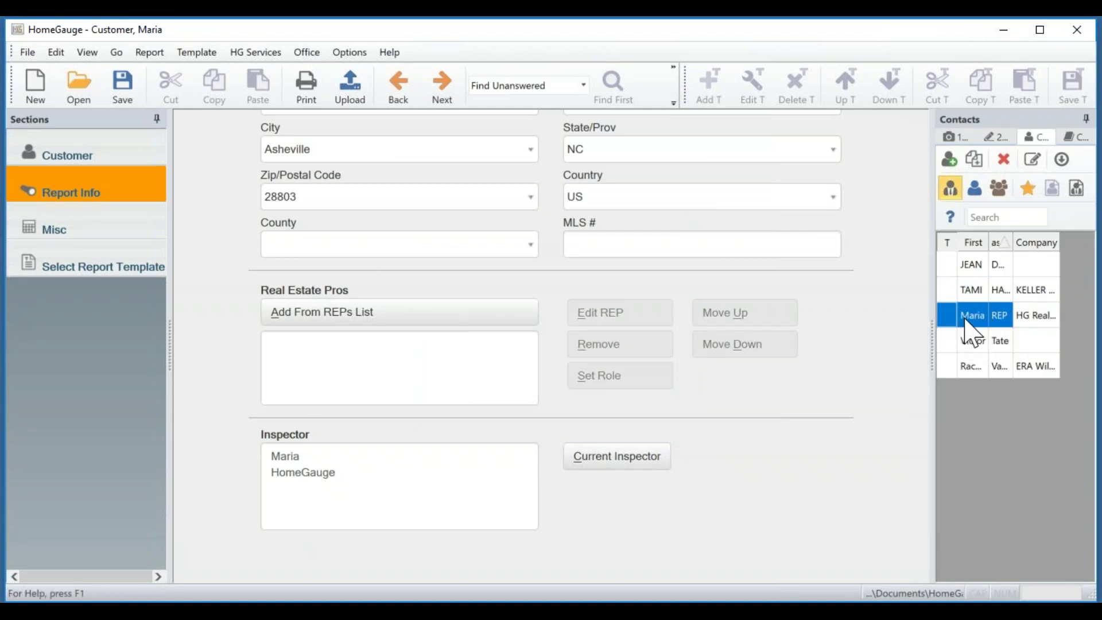
Add the newly saved agent from the agents list to the report's Real Estate Pros.
{"action": "left_click", "coordinate": [1005, 313]}
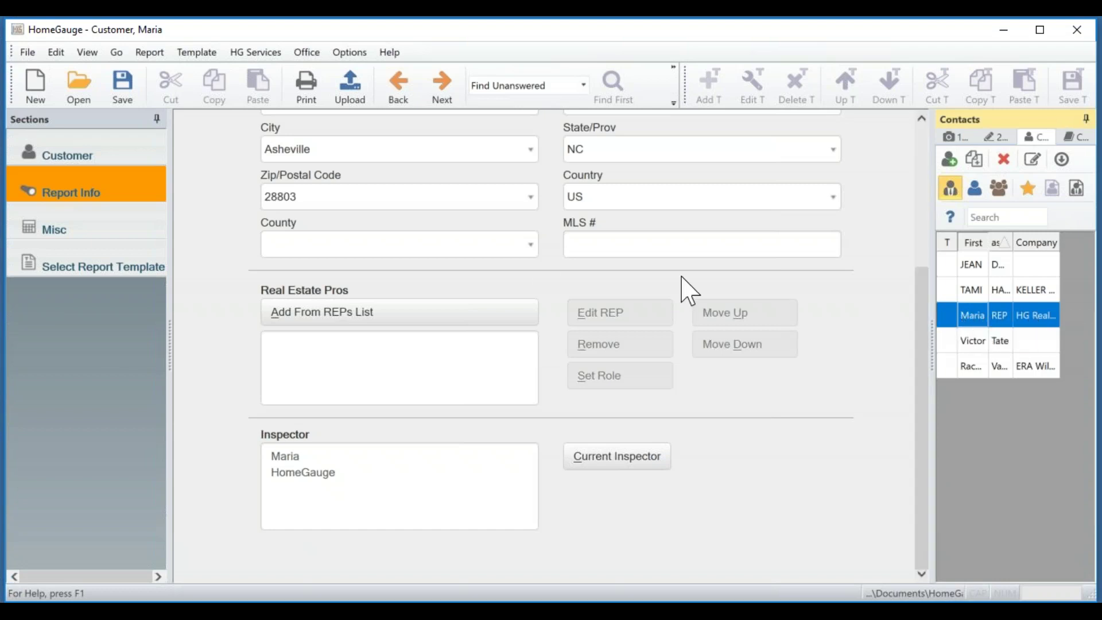
{"action": "left_click", "coordinate": [318, 314]}
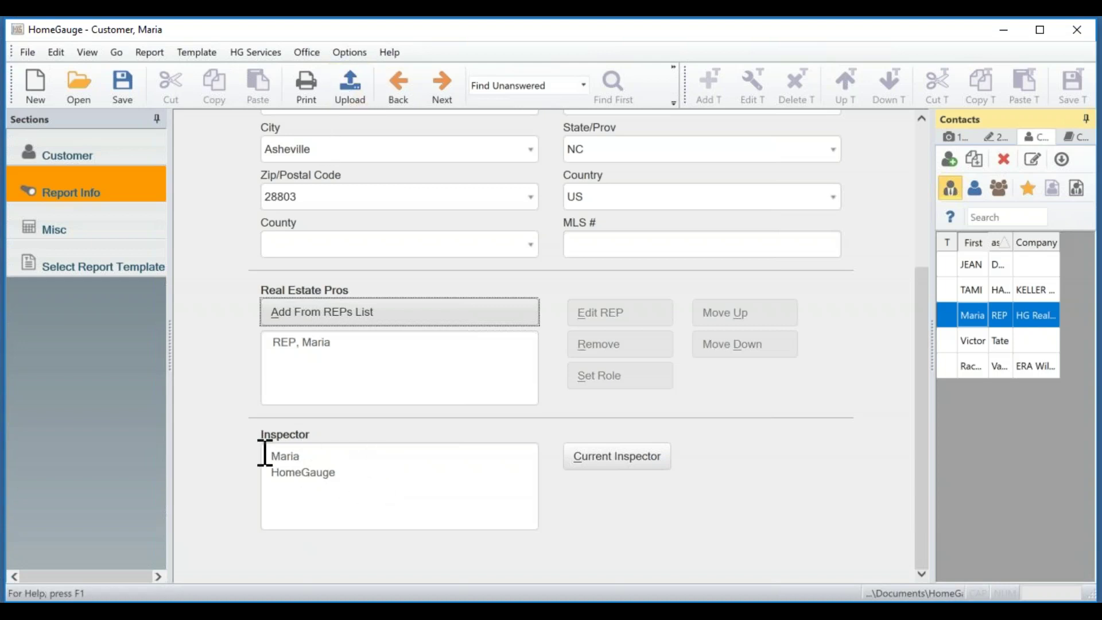
{"action": "left_click", "coordinate": [339, 52]}
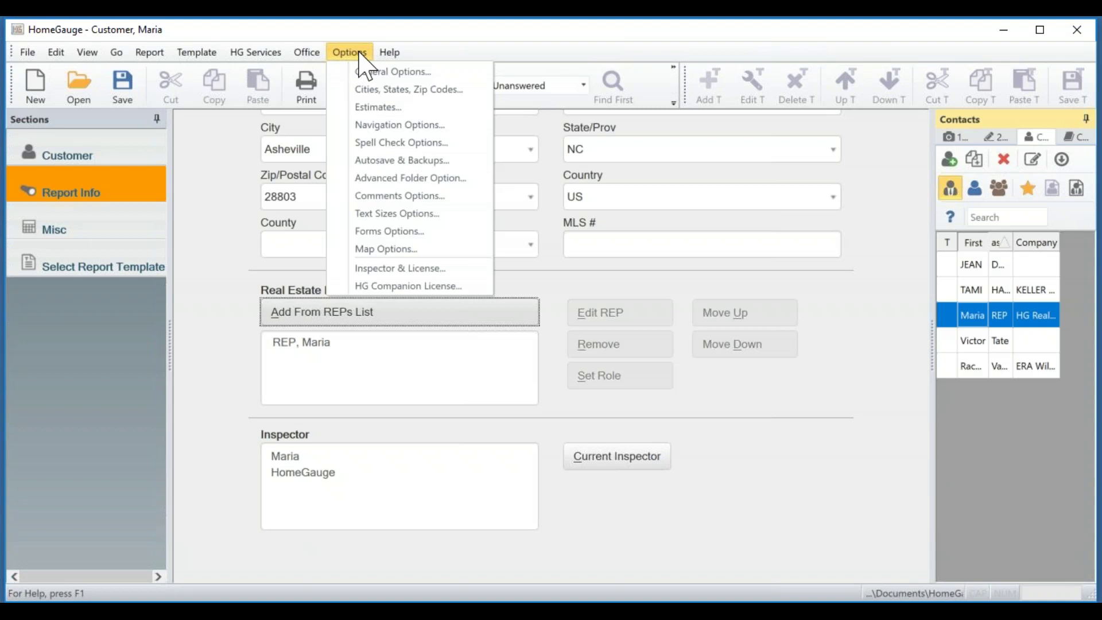
{"action": "left_click", "coordinate": [455, 267]}
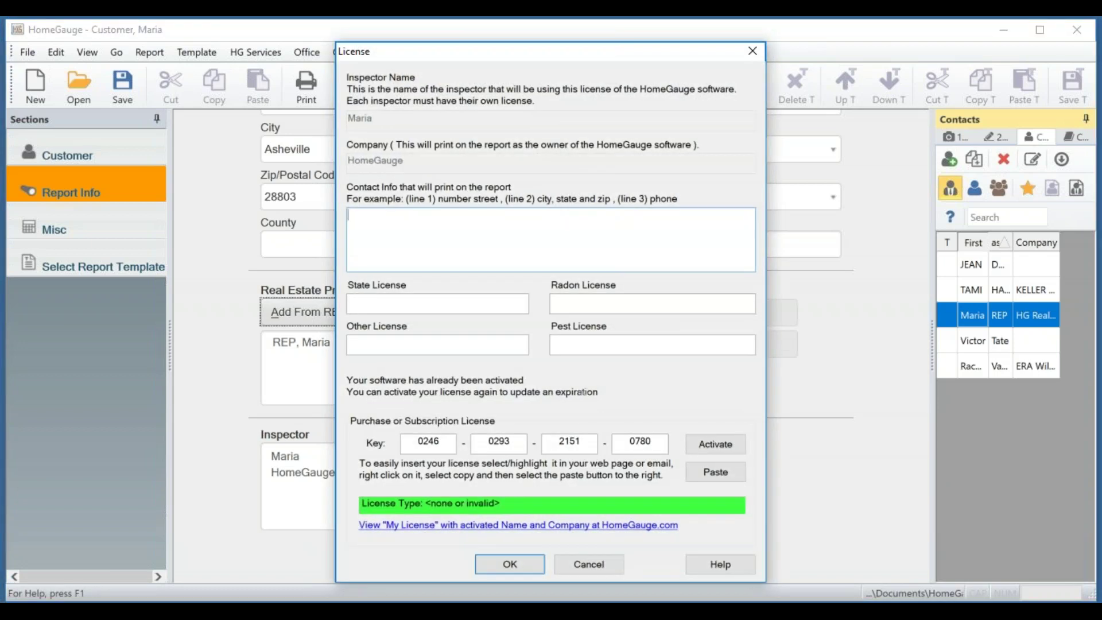
{"action": "left_click_drag", "start_coordinate": [413, 51], "coordinate": [622, 46]}
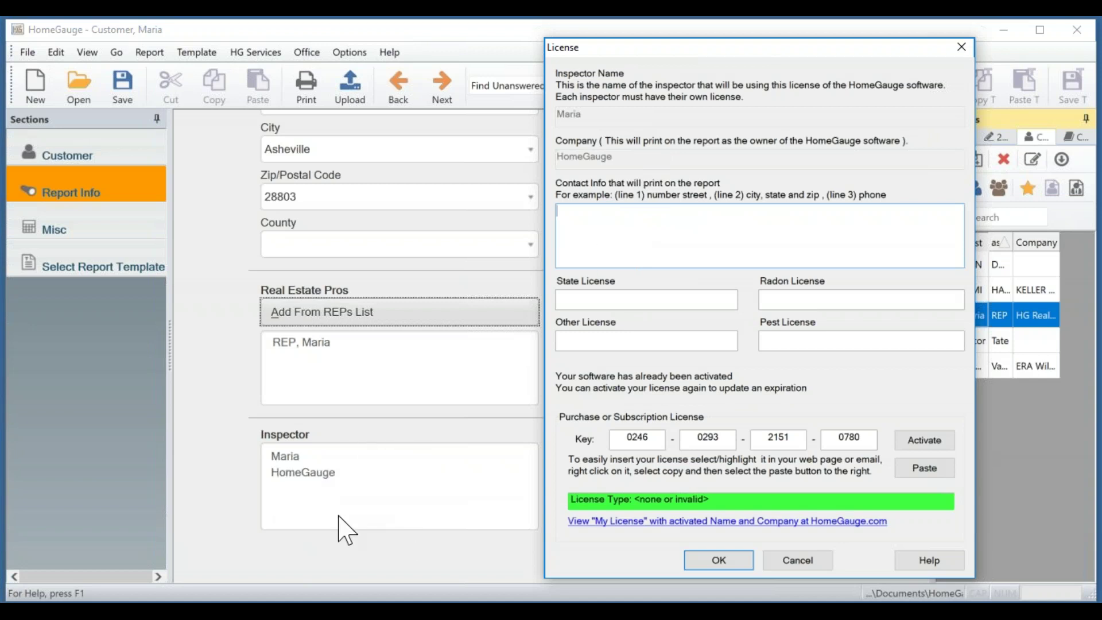
{"action": "left_click", "coordinate": [797, 560]}
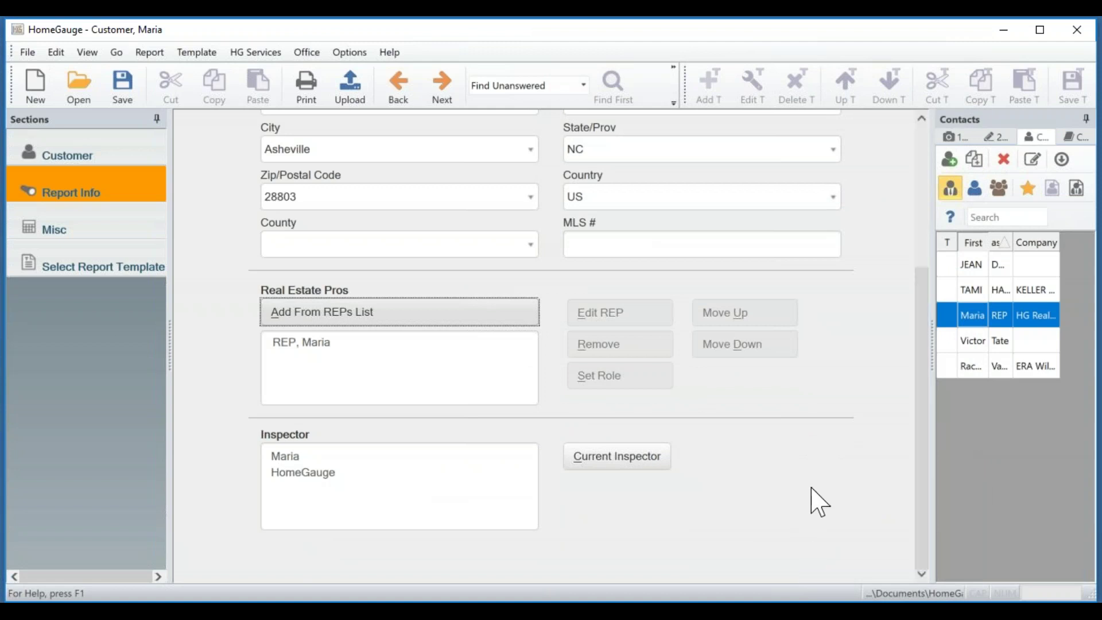
{"action": "left_click_drag", "start_coordinate": [922, 467], "coordinate": [895, 255]}
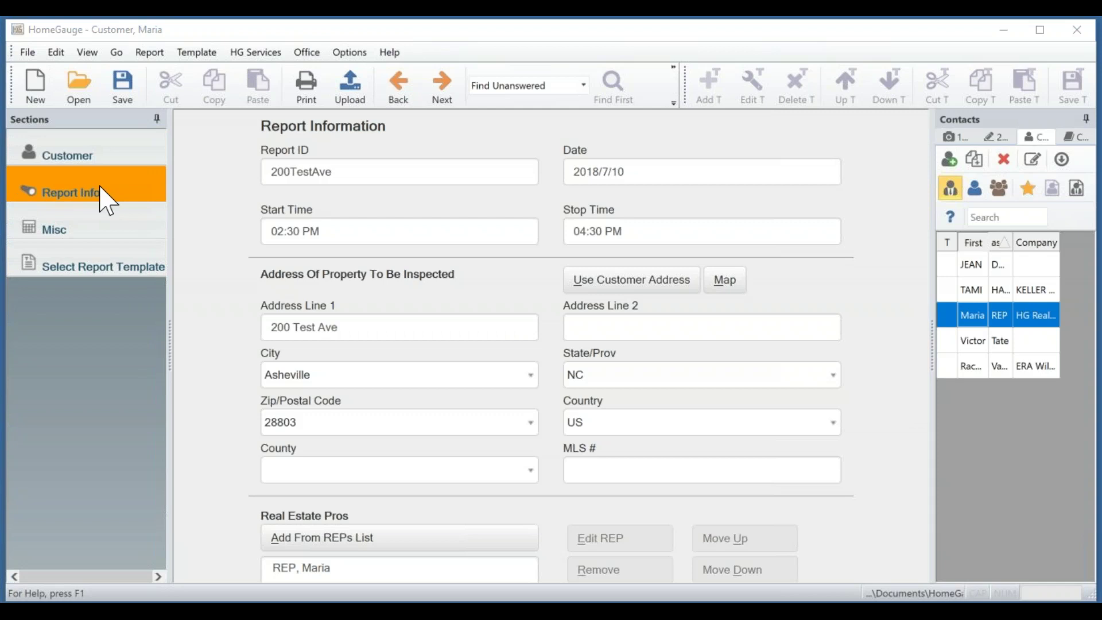
{"action": "left_click", "coordinate": [99, 229]}
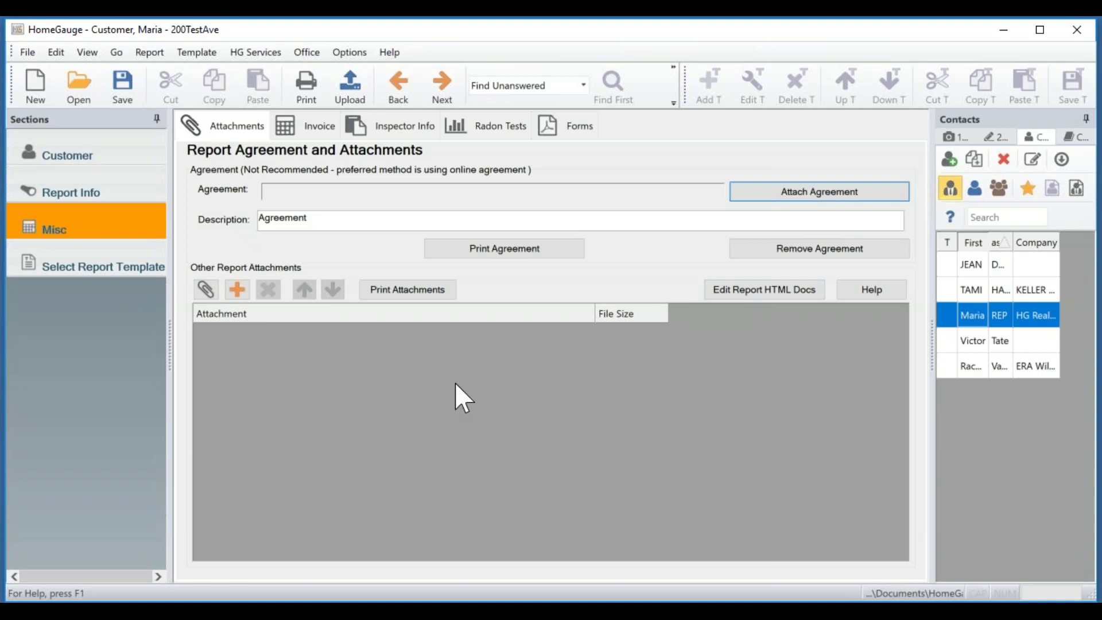
{"action": "left_click", "coordinate": [206, 291]}
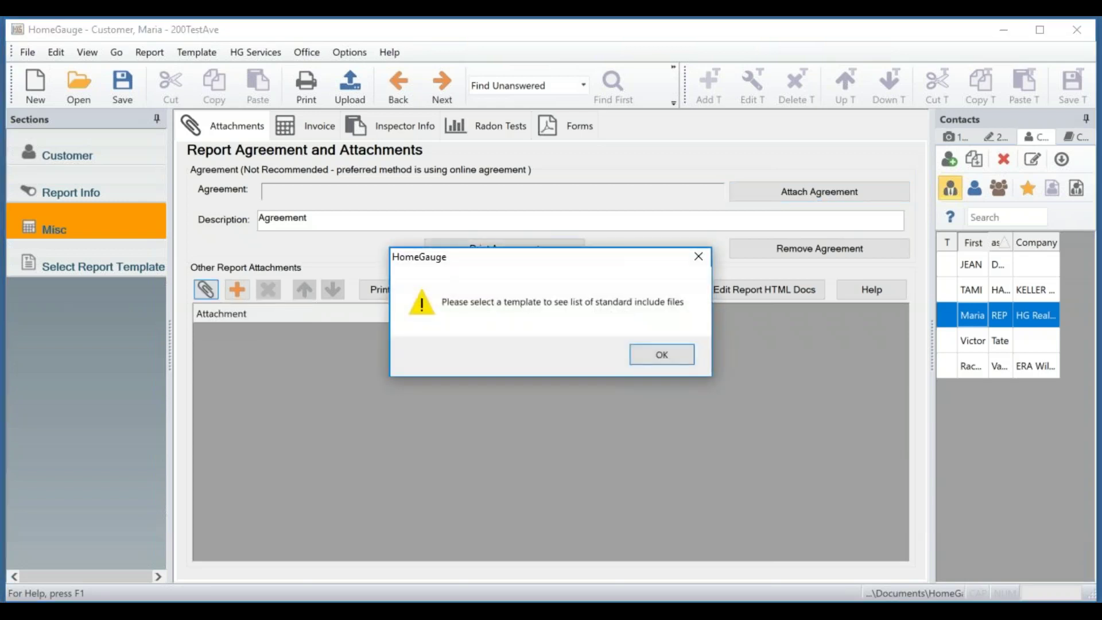
{"action": "left_click", "coordinate": [661, 354]}
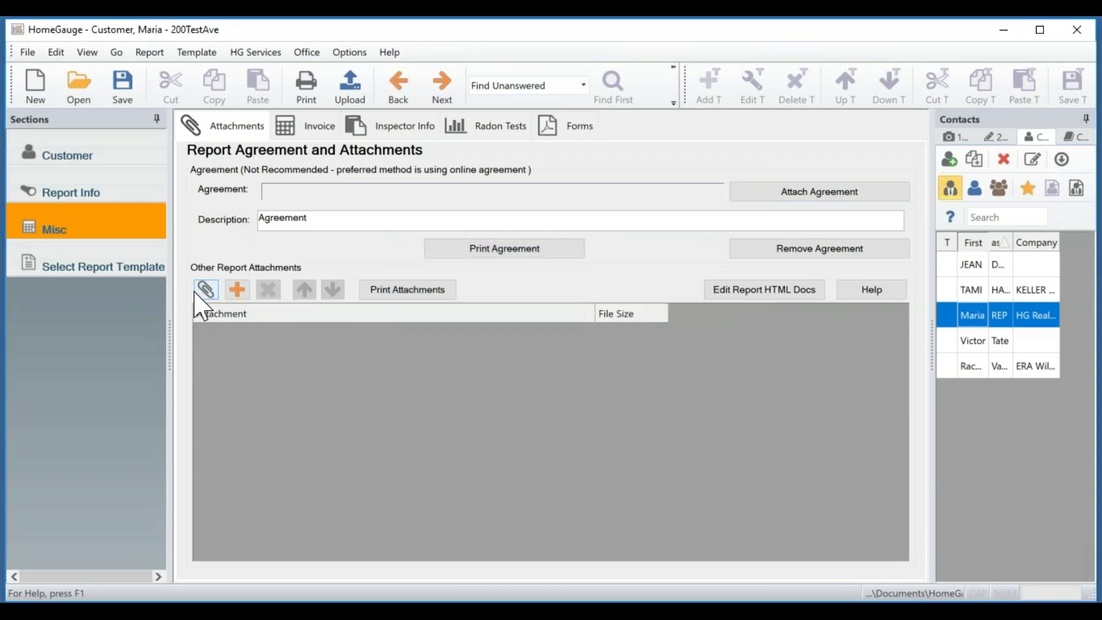
Attach Basics-Helpful Links 3-27-18.pdf from the Desktop with the description 'PDF to read'.
{"action": "left_click", "coordinate": [238, 292]}
{"action": "left_click_drag", "start_coordinate": [253, 57], "coordinate": [688, 81]}
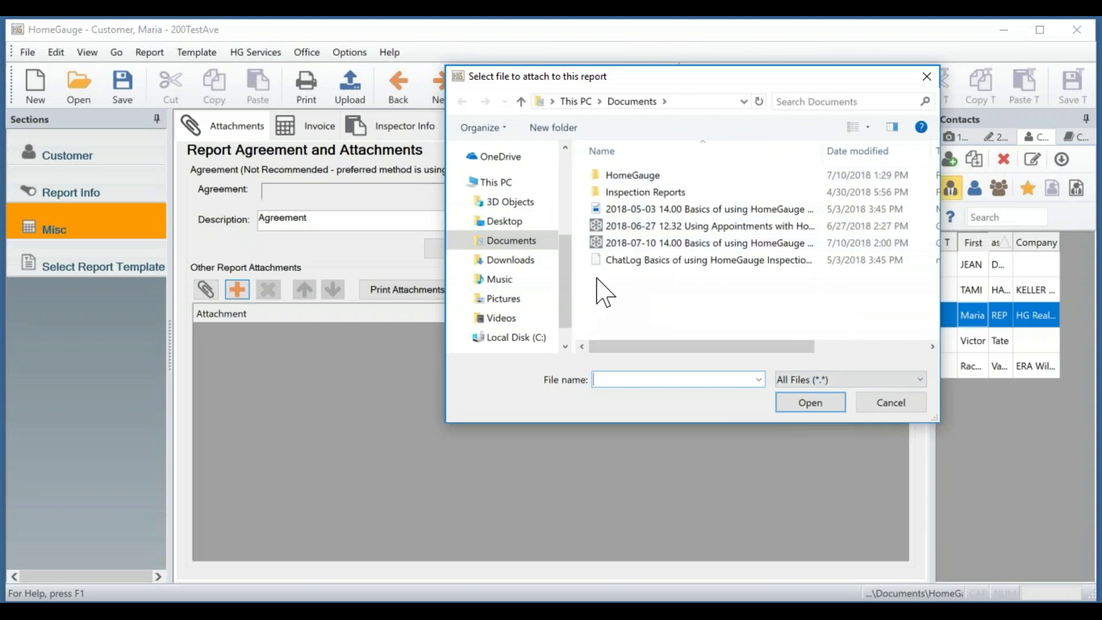
{"action": "left_click_drag", "start_coordinate": [574, 295], "coordinate": [563, 167]}
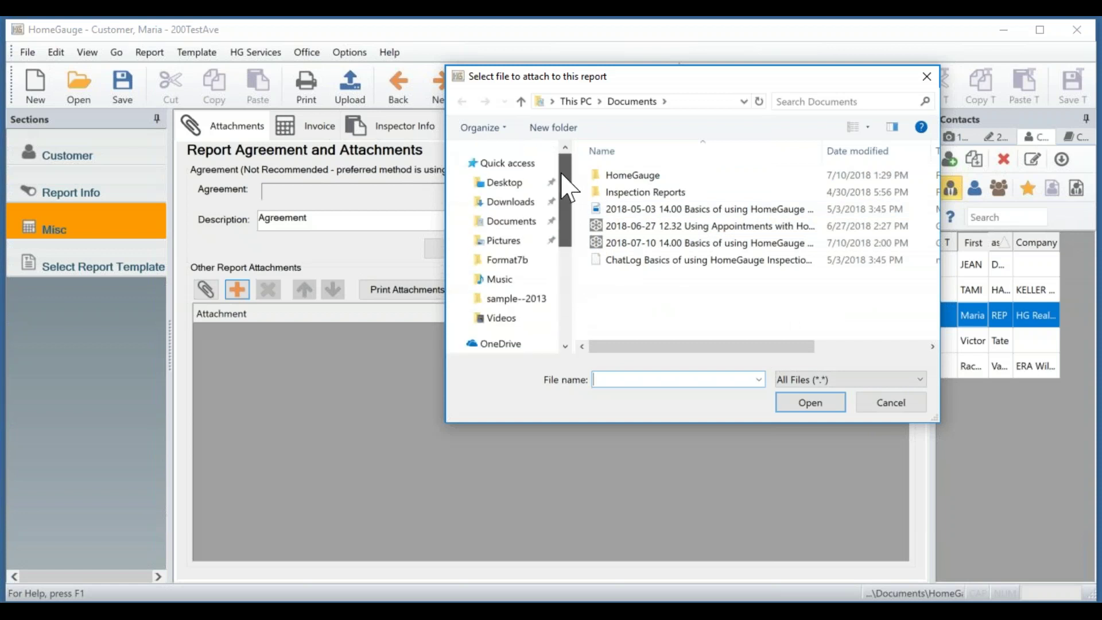
{"action": "left_click", "coordinate": [506, 183]}
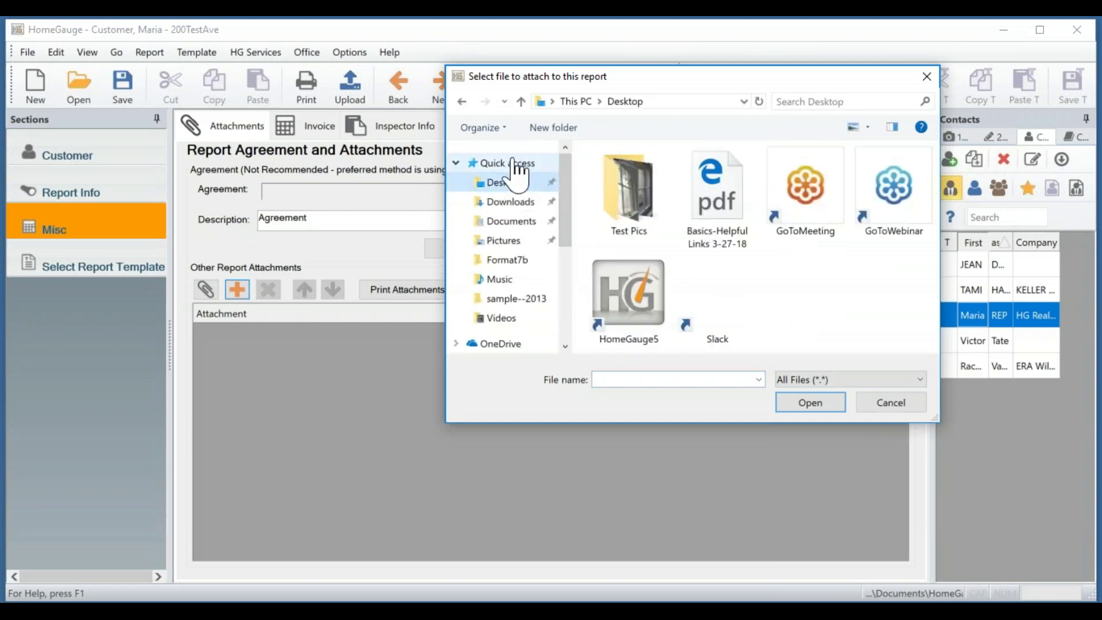
{"action": "left_click", "coordinate": [717, 196]}
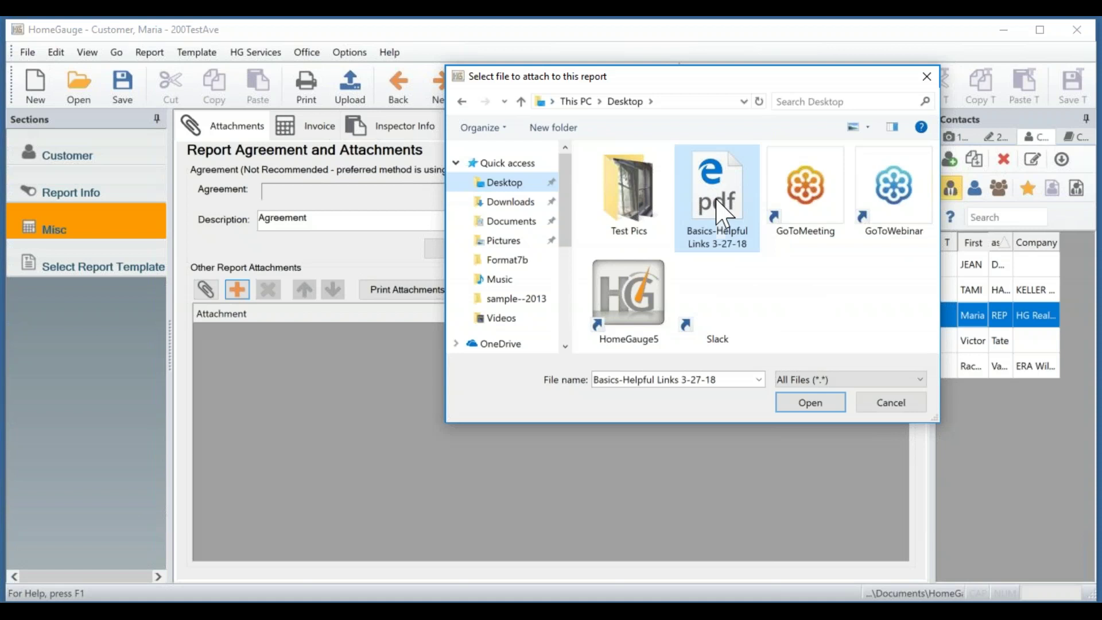
{"action": "left_click", "coordinate": [818, 401]}
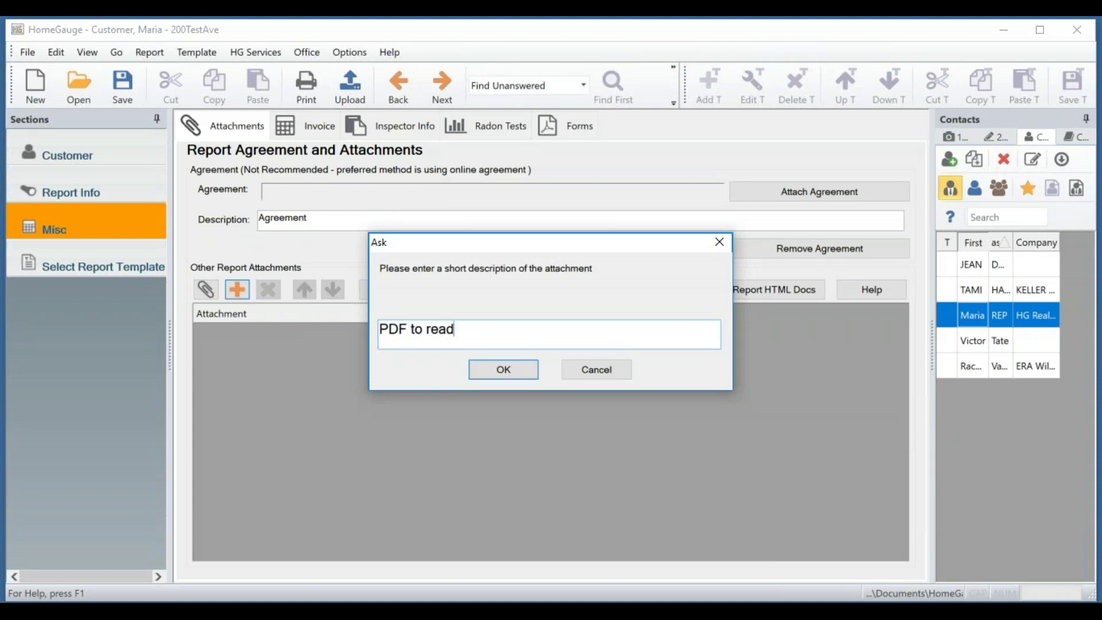
{"action": "left_click", "coordinate": [520, 370]}
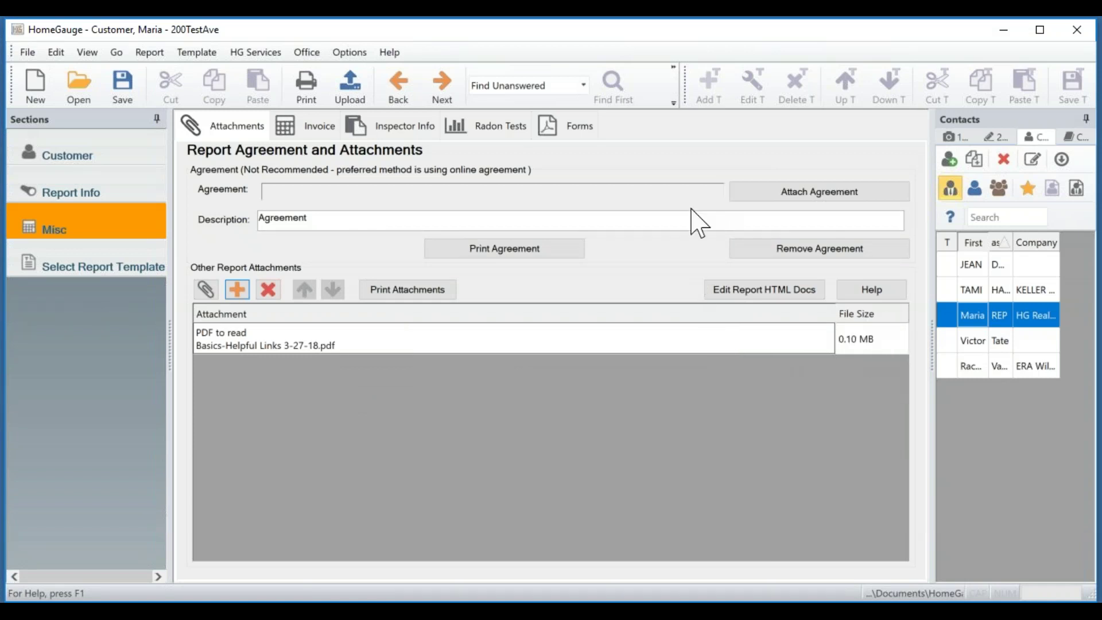
{"action": "left_click", "coordinate": [796, 192]}
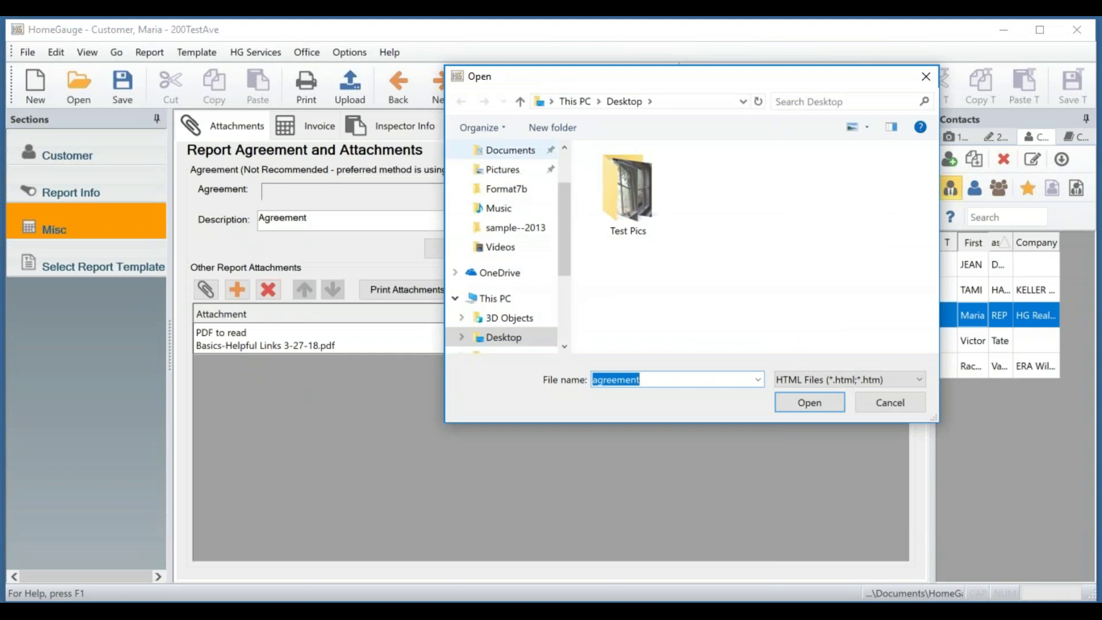
{"action": "scroll", "coordinate": [517, 236], "scroll_direction": "up", "scroll_amount": 1}
{"action": "scroll", "coordinate": [505, 241], "scroll_direction": "down", "scroll_amount": 4}
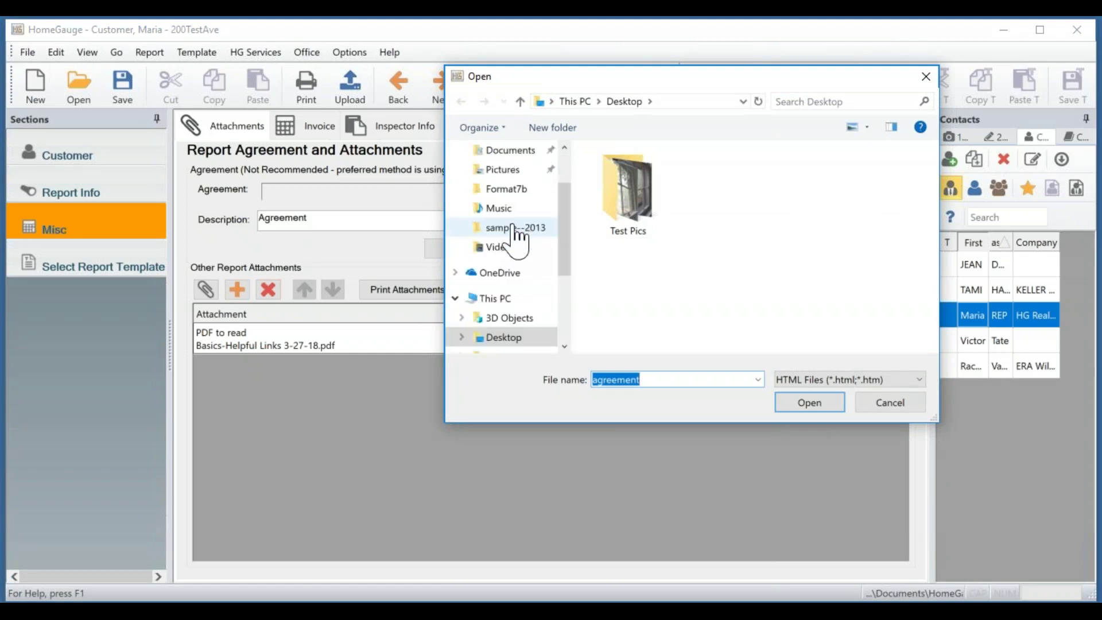
{"action": "left_click", "coordinate": [884, 404]}
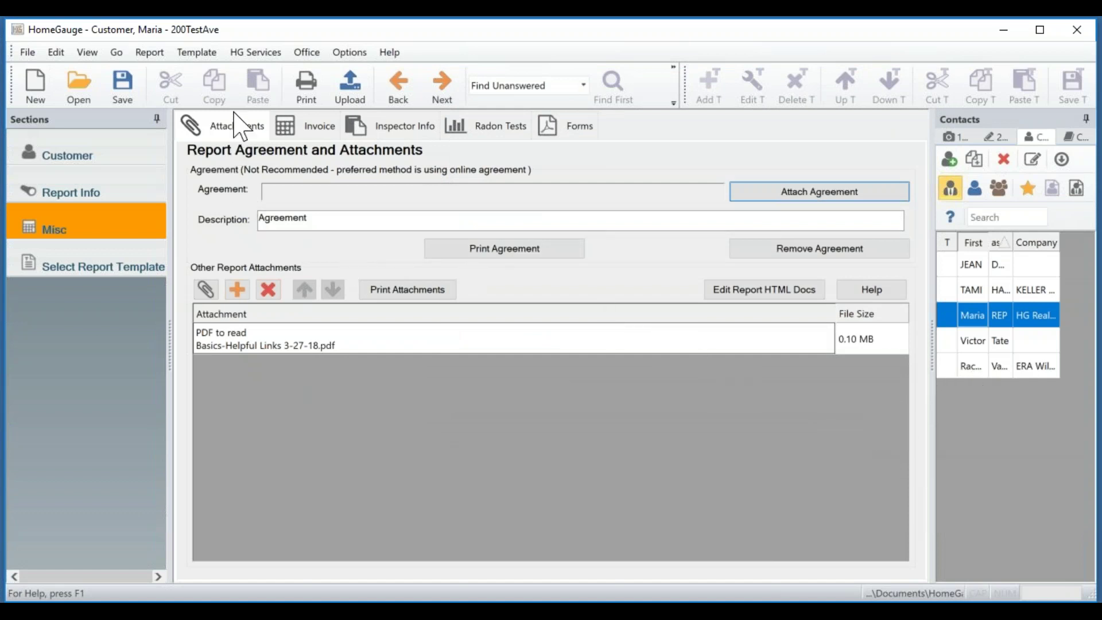
Open the Invoice and select the Heated Sq Ft 1,001 - 2,000 service for editing.
{"action": "left_click", "coordinate": [300, 128]}
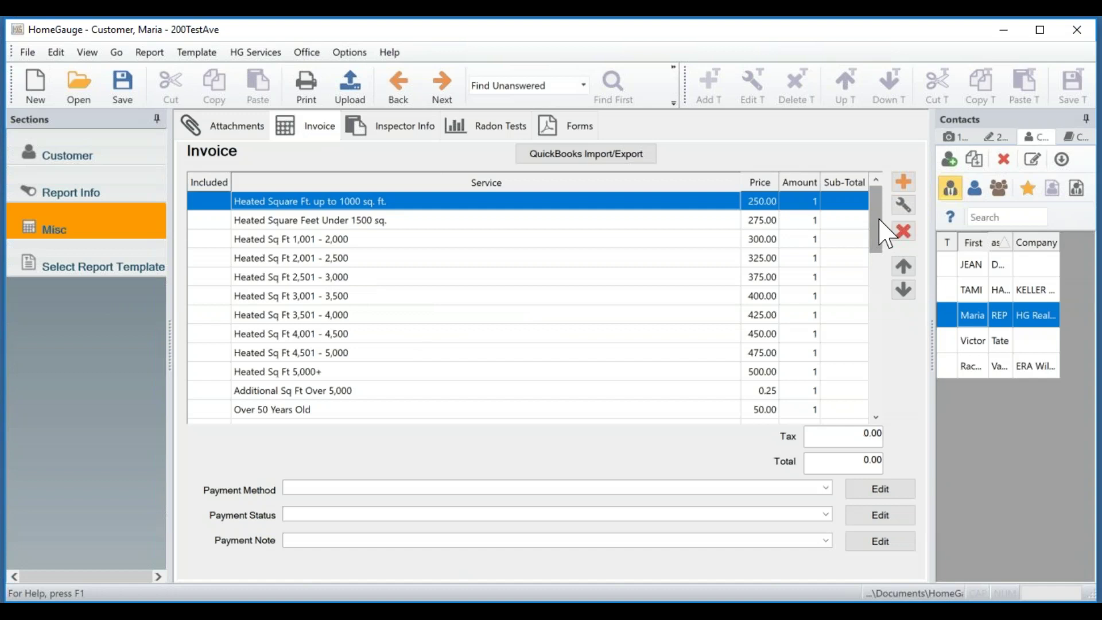
{"action": "left_click_drag", "start_coordinate": [884, 232], "coordinate": [875, 206]}
{"action": "left_click", "coordinate": [352, 241]}
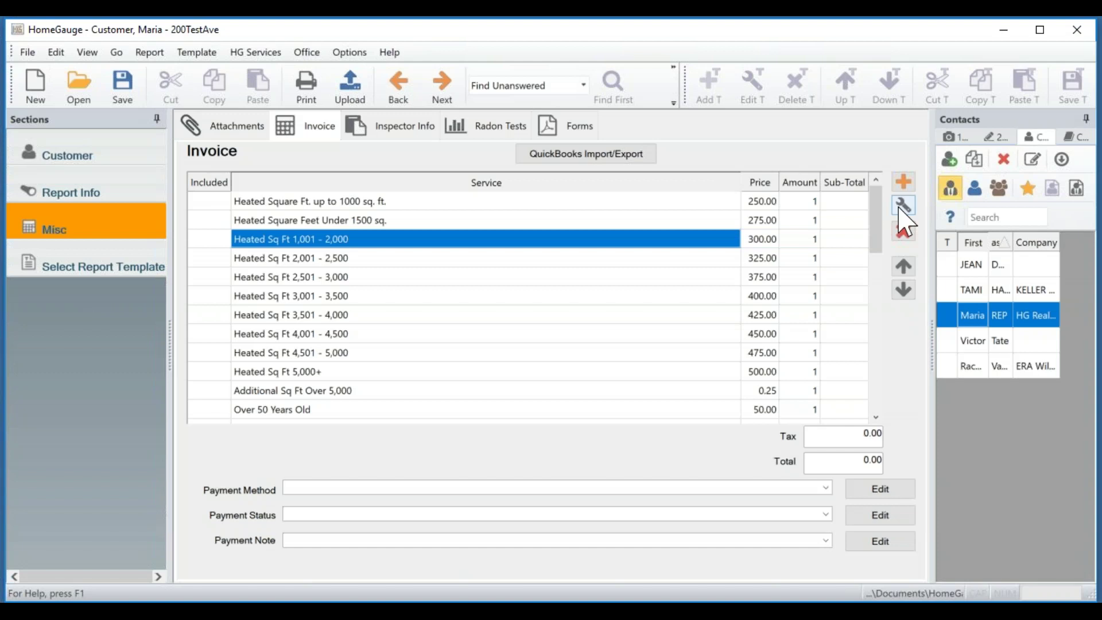
{"action": "left_click", "coordinate": [902, 208]}
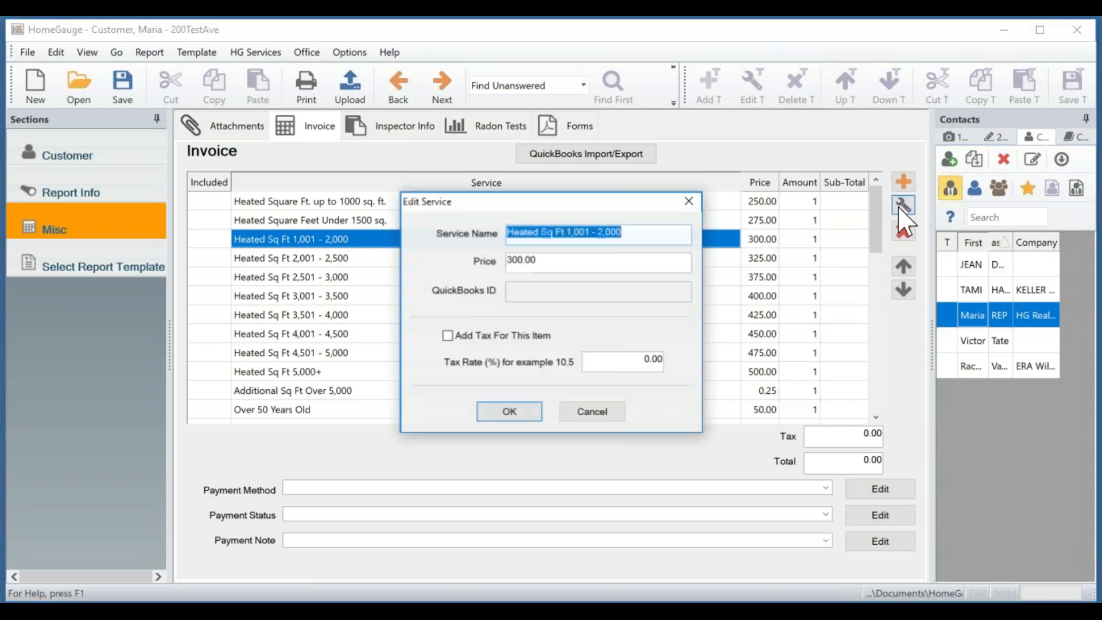
Rename the service to Sq Ft 1,001 - 2,000 and set its price to 425.00.
{"action": "left_click", "coordinate": [536, 233]}
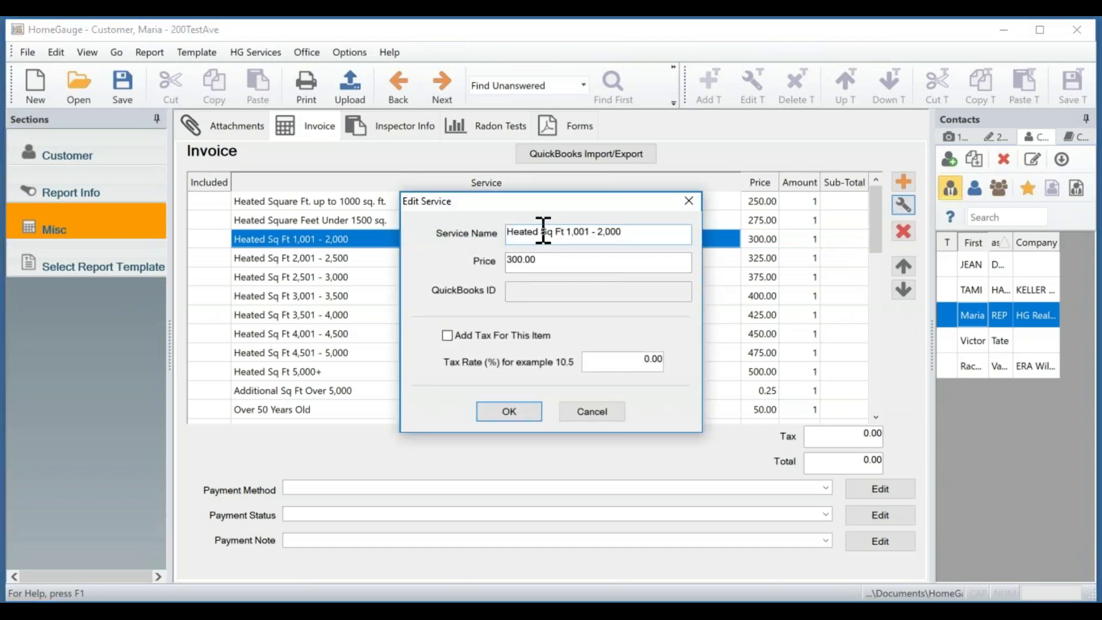
{"action": "left_click_drag", "start_coordinate": [541, 231], "coordinate": [508, 232]}
{"action": "key", "text": "BackSpace"}
{"action": "left_click_drag", "start_coordinate": [523, 259], "coordinate": [504, 260]}
{"action": "type", "text": "425"}
{"action": "left_click", "coordinate": [509, 412]}
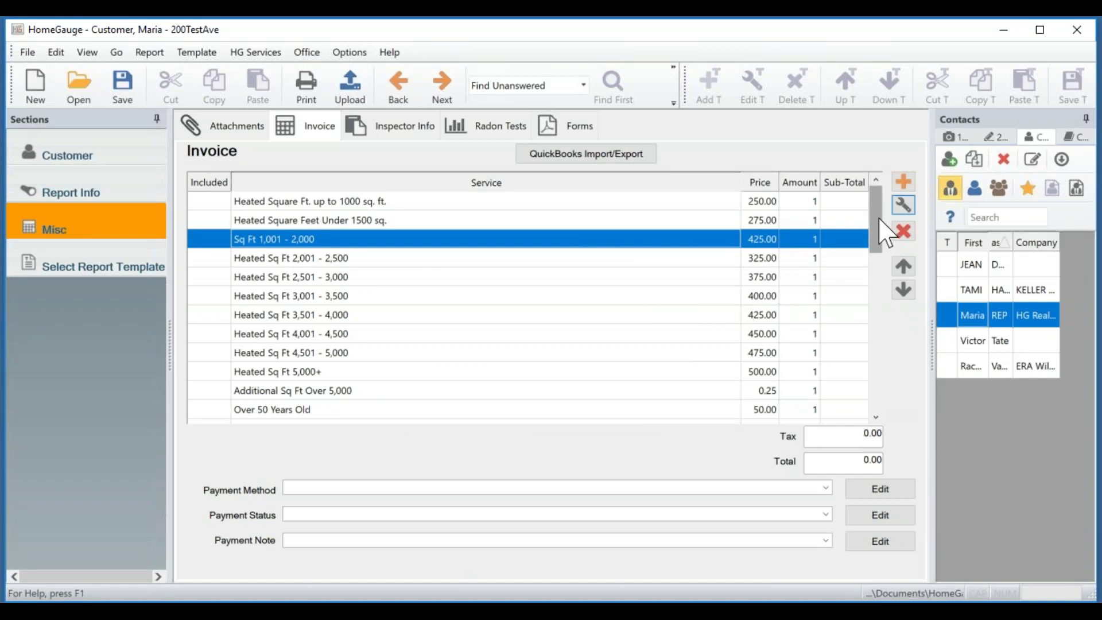
{"action": "left_click_drag", "start_coordinate": [884, 232], "coordinate": [864, 297]}
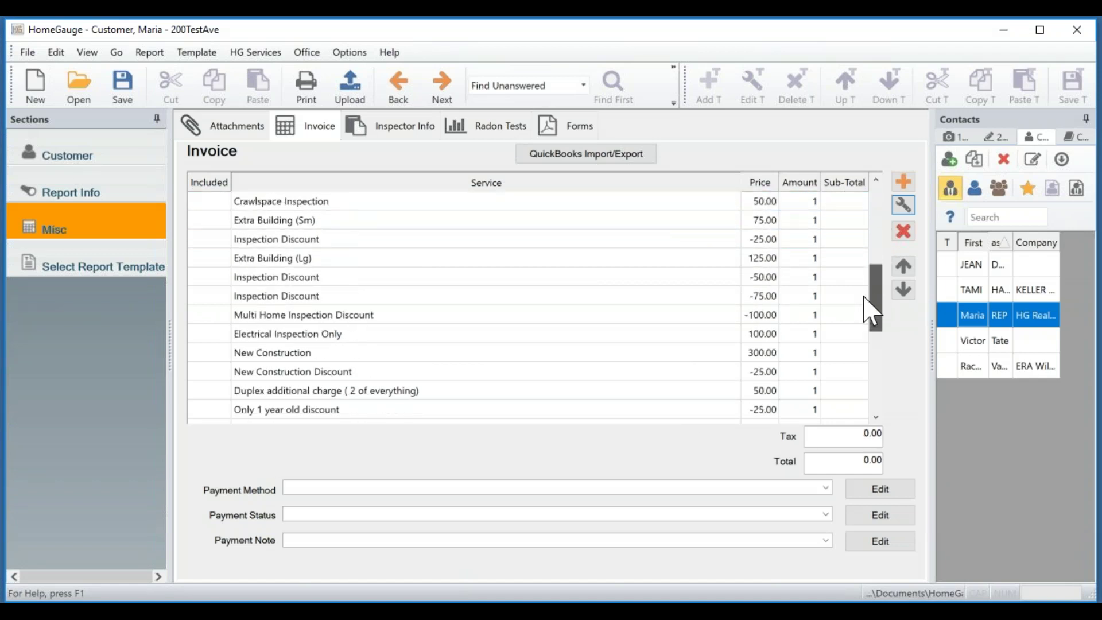
Delete the New Construction service from the invoice's service list.
{"action": "left_click", "coordinate": [352, 352]}
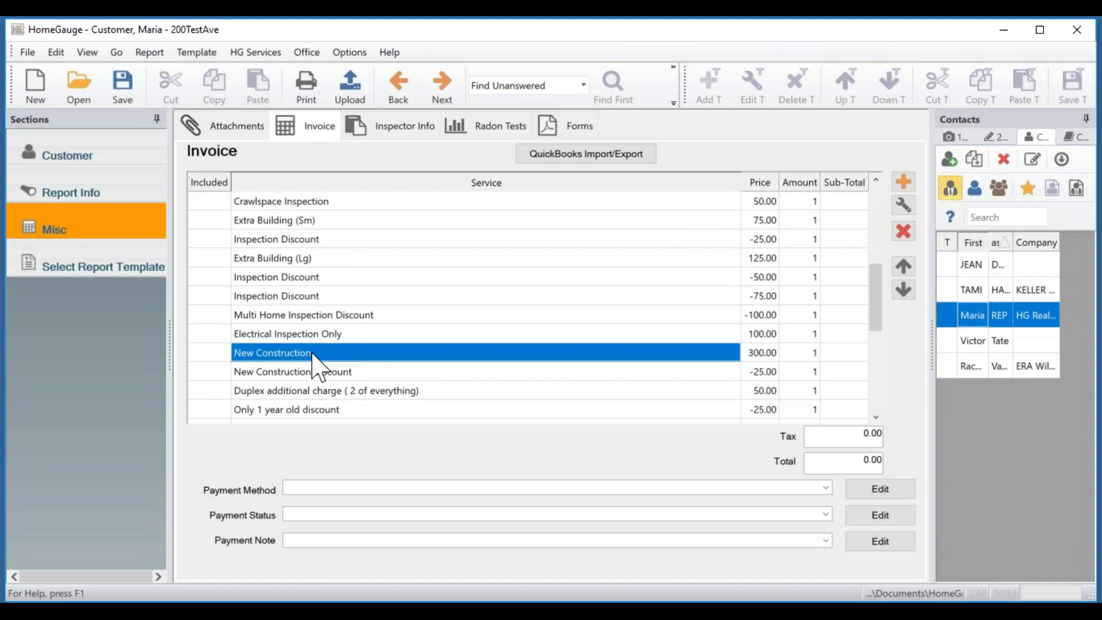
{"action": "left_click", "coordinate": [903, 232]}
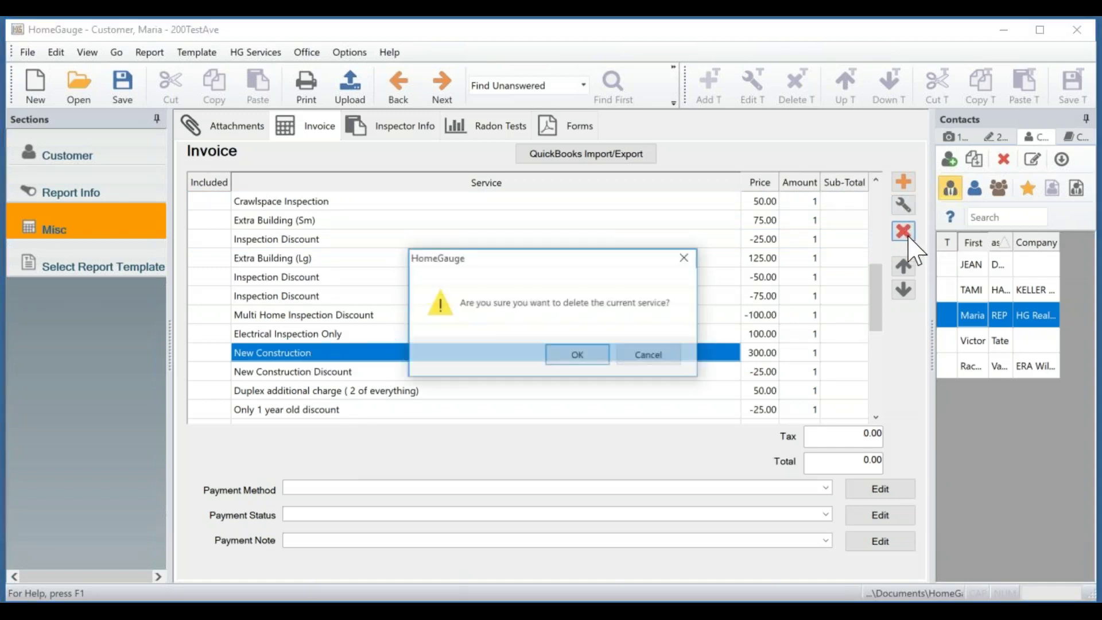
{"action": "left_click", "coordinate": [577, 356]}
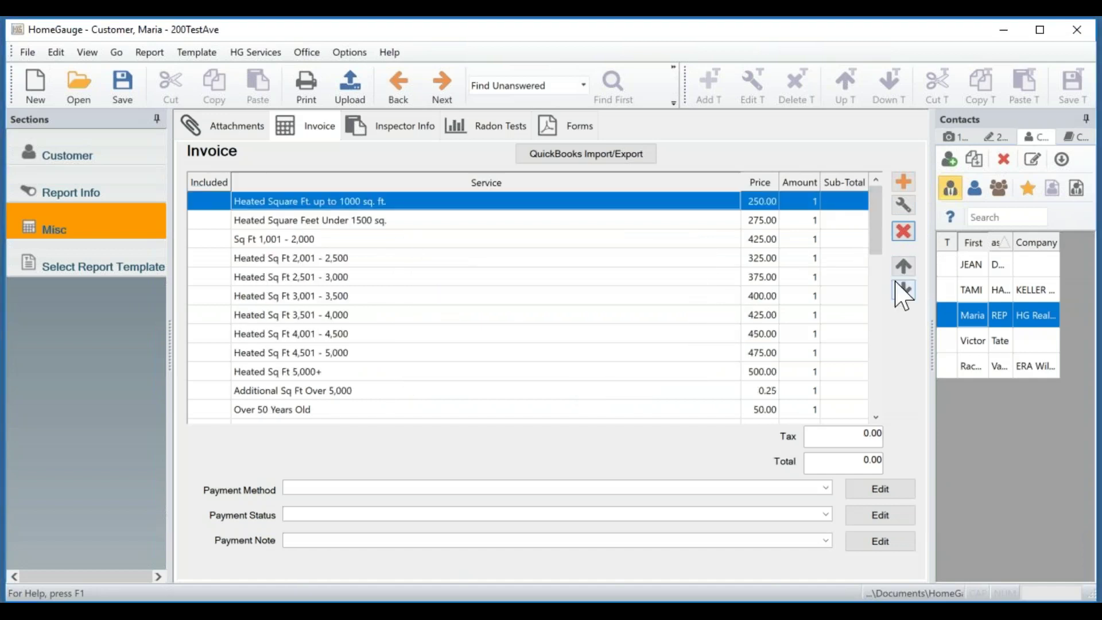
Move the Over 50 Years Old service (50.00) up to the top of the list.
{"action": "scroll", "coordinate": [373, 360], "scroll_direction": "down", "scroll_amount": 2}
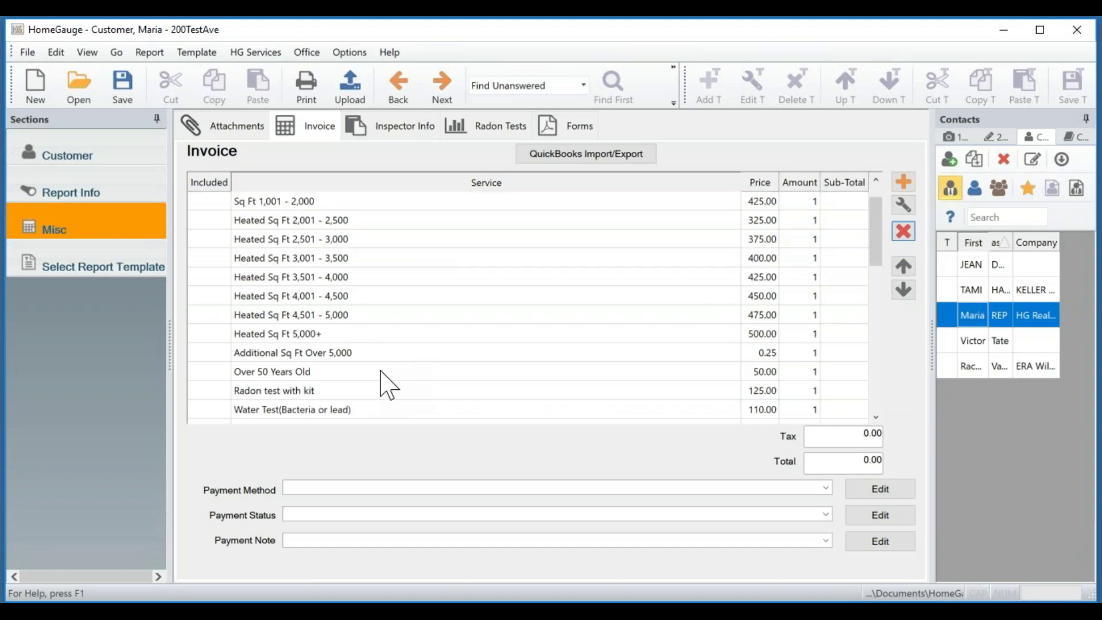
{"action": "left_click", "coordinate": [374, 376]}
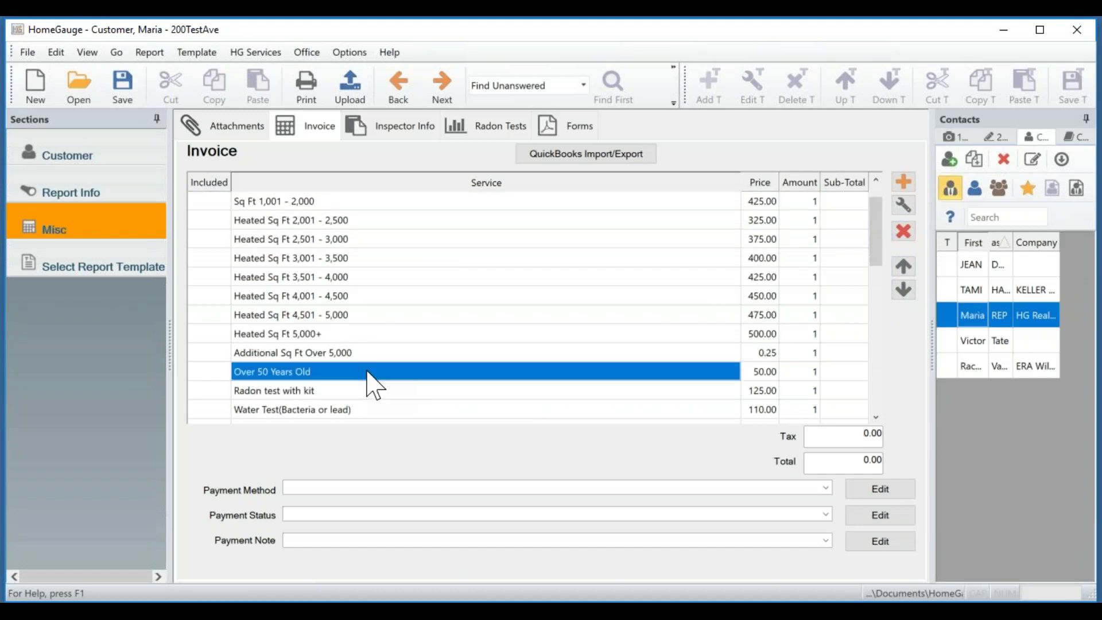
{"action": "left_click", "coordinate": [903, 266]}
{"action": "double_click", "coordinate": [902, 267]}
{"action": "double_click", "coordinate": [903, 266]}
{"action": "double_click", "coordinate": [903, 267]}
{"action": "triple_click", "coordinate": [903, 267]}
{"action": "left_click", "coordinate": [903, 267]}
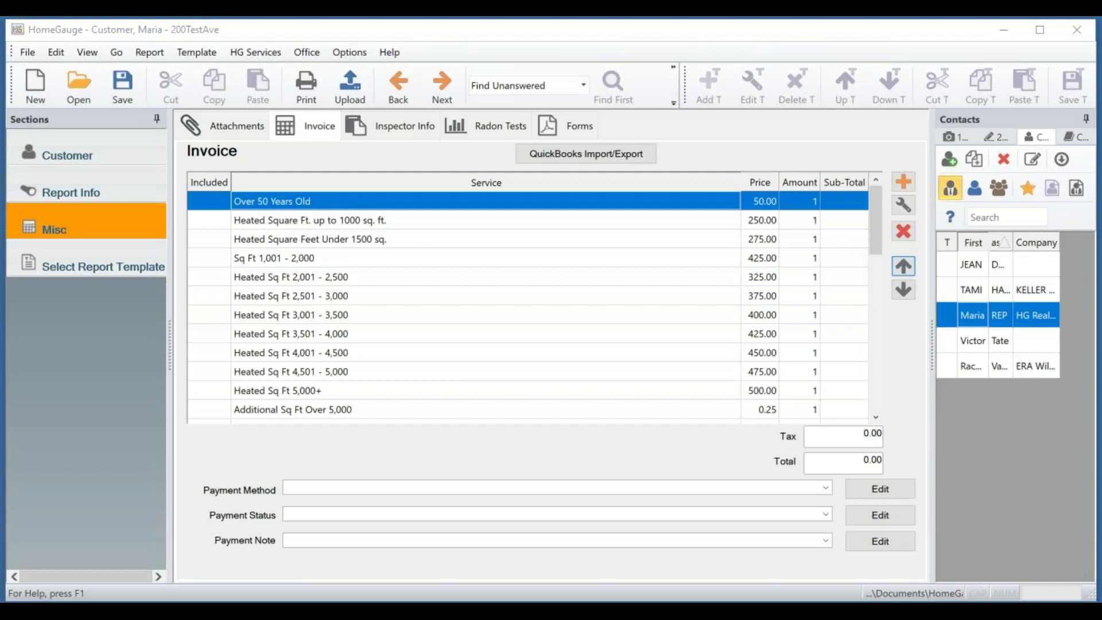
{"action": "left_click", "coordinate": [903, 266]}
{"action": "left_click", "coordinate": [589, 355]}
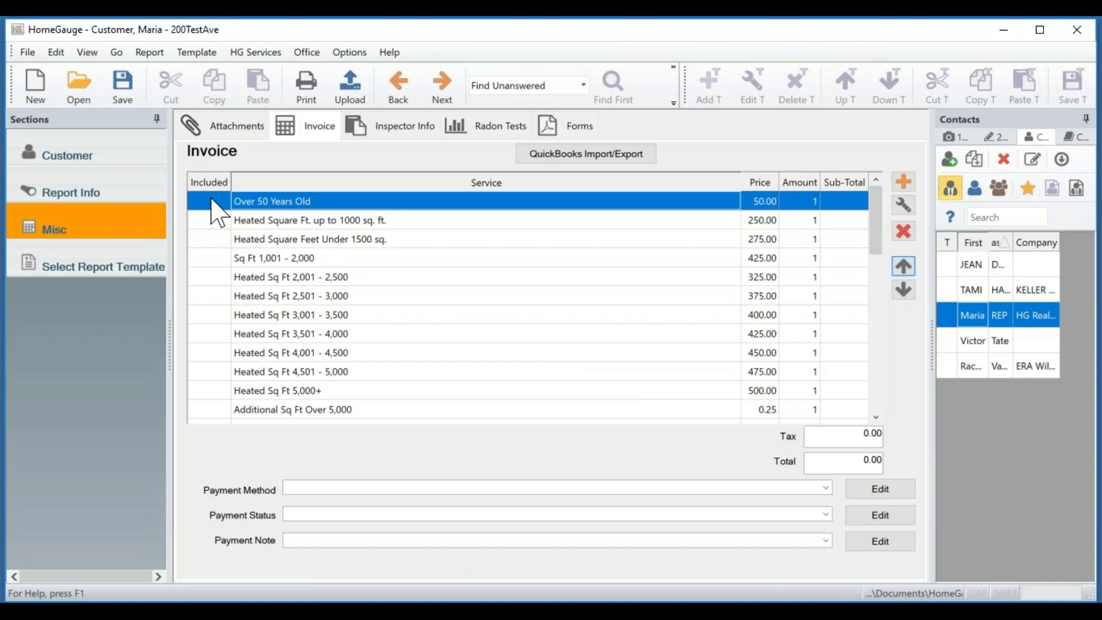
Mark Over 50 Years Old, Sq Ft 1,001 - 2,000 and Repeat customer discount as included, totalling 450.00.
{"action": "left_click", "coordinate": [212, 201]}
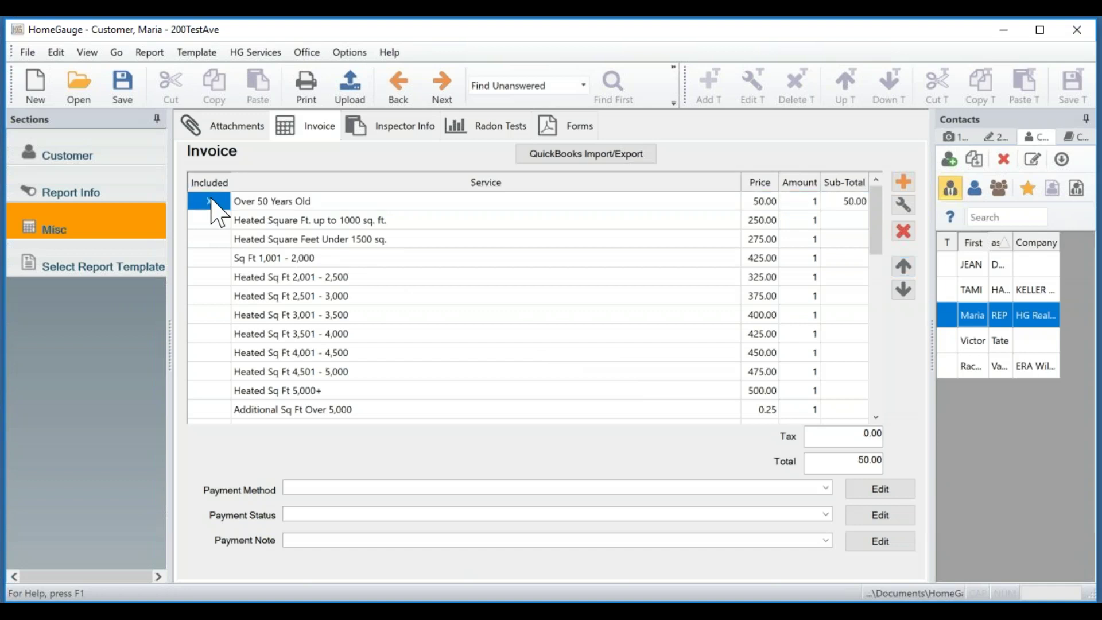
{"action": "left_click", "coordinate": [203, 258]}
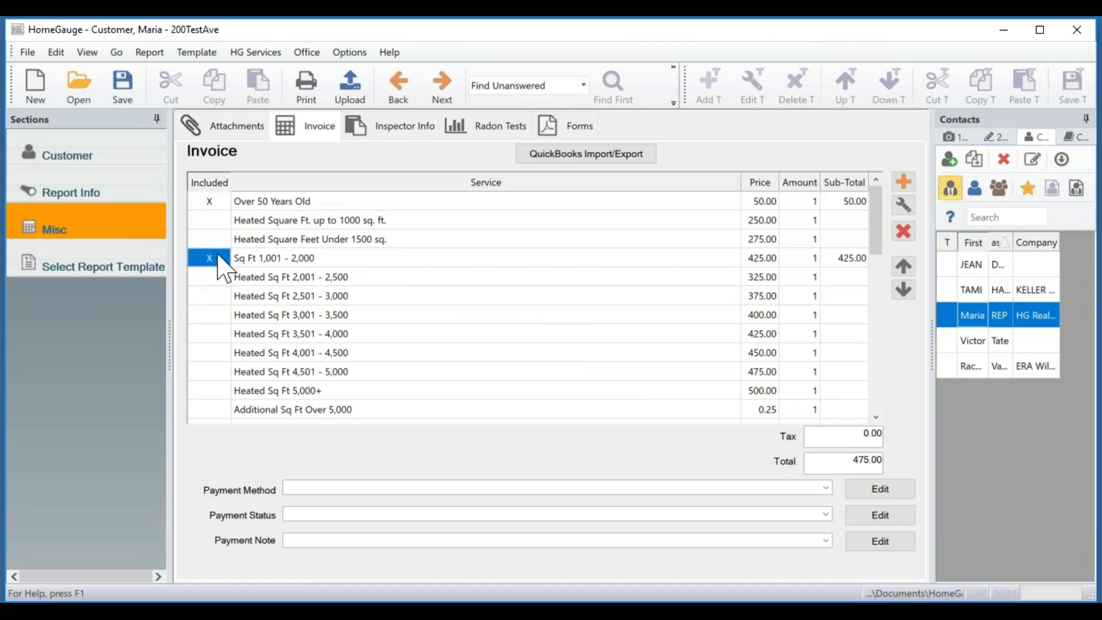
{"action": "left_click_drag", "start_coordinate": [881, 235], "coordinate": [882, 341]}
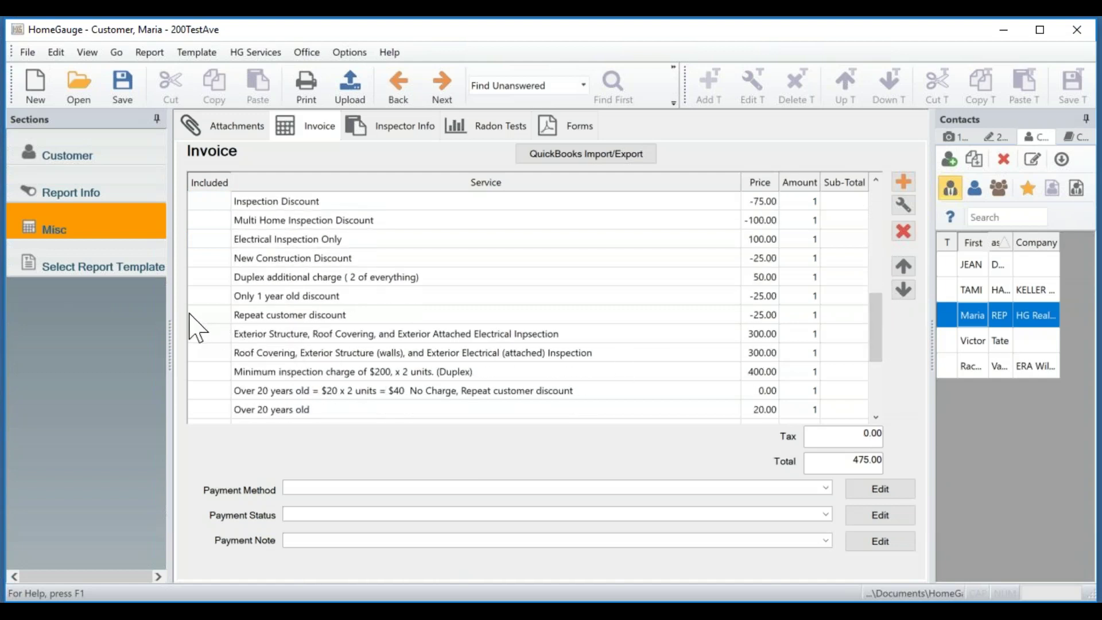
{"action": "left_click", "coordinate": [213, 315]}
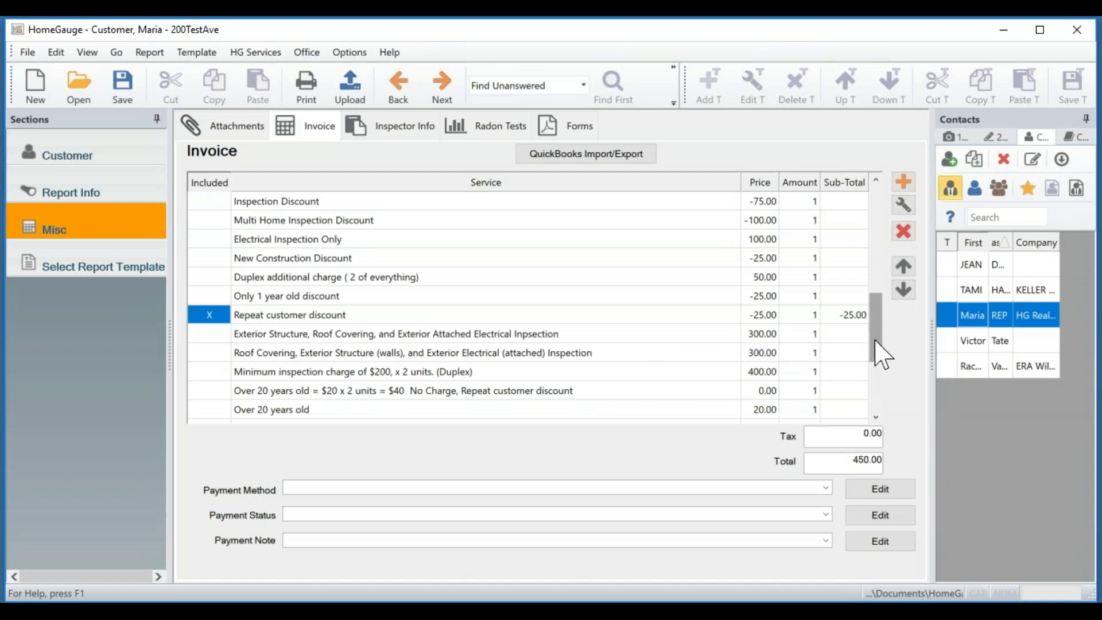
{"action": "left_click_drag", "start_coordinate": [882, 352], "coordinate": [861, 221]}
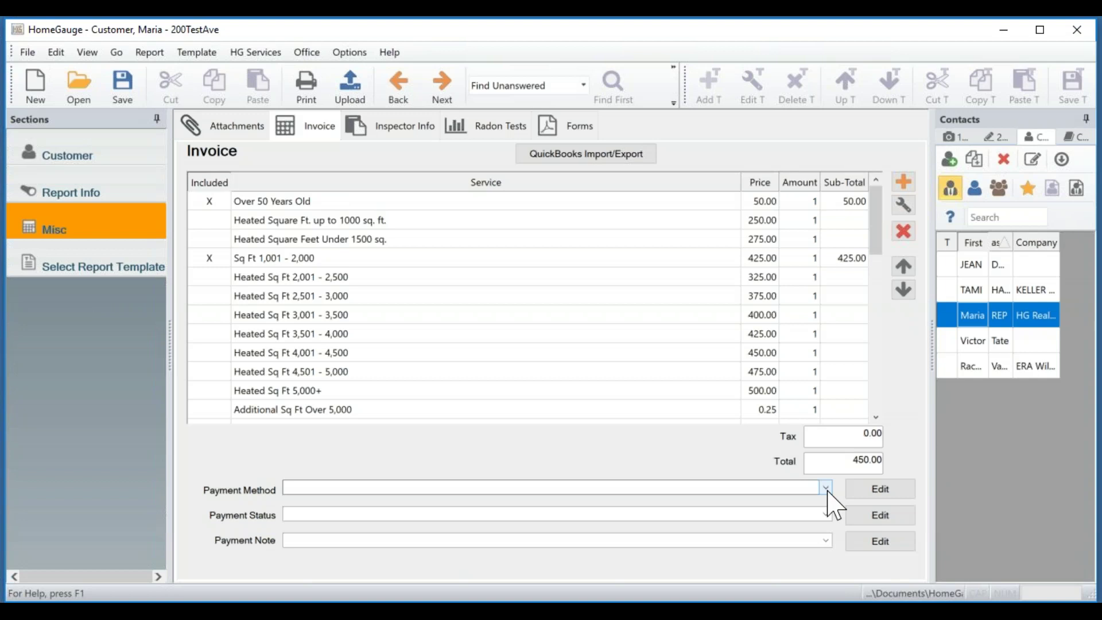
Set payment to Check, Paid At Time Of Inspection, note Mailed Check, and save the report.
{"action": "left_click", "coordinate": [826, 489]}
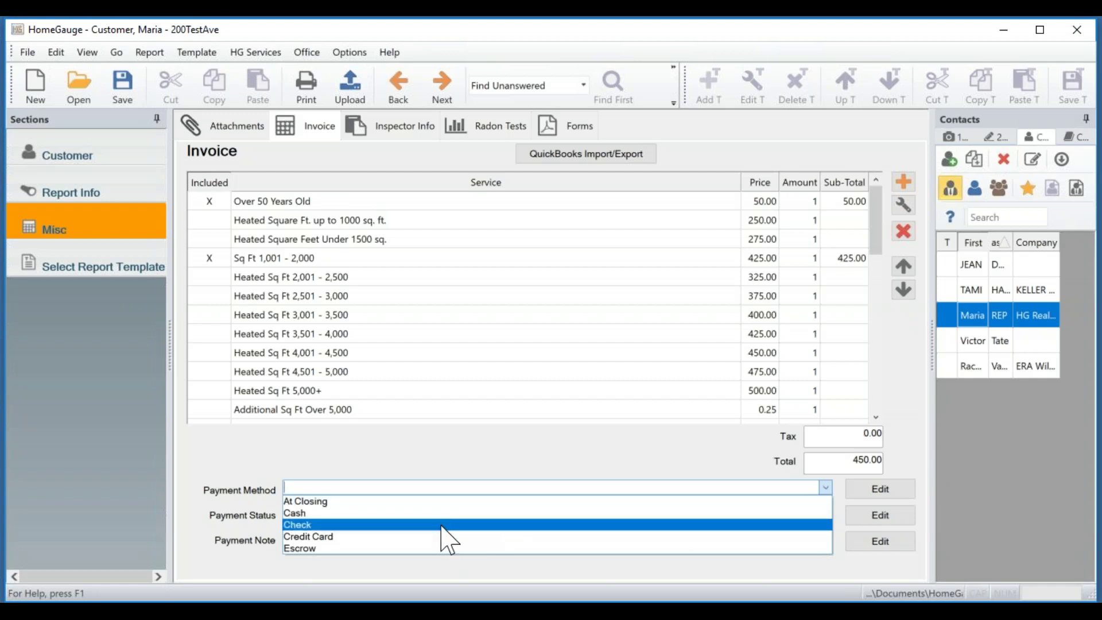
{"action": "left_click", "coordinate": [441, 525]}
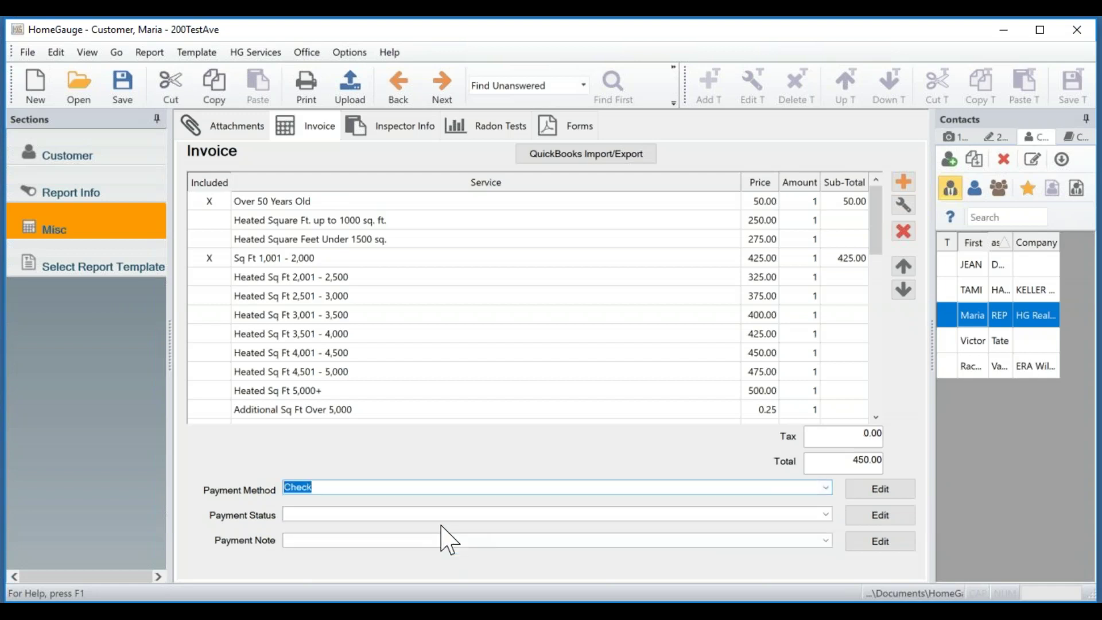
{"action": "left_click", "coordinate": [825, 514]}
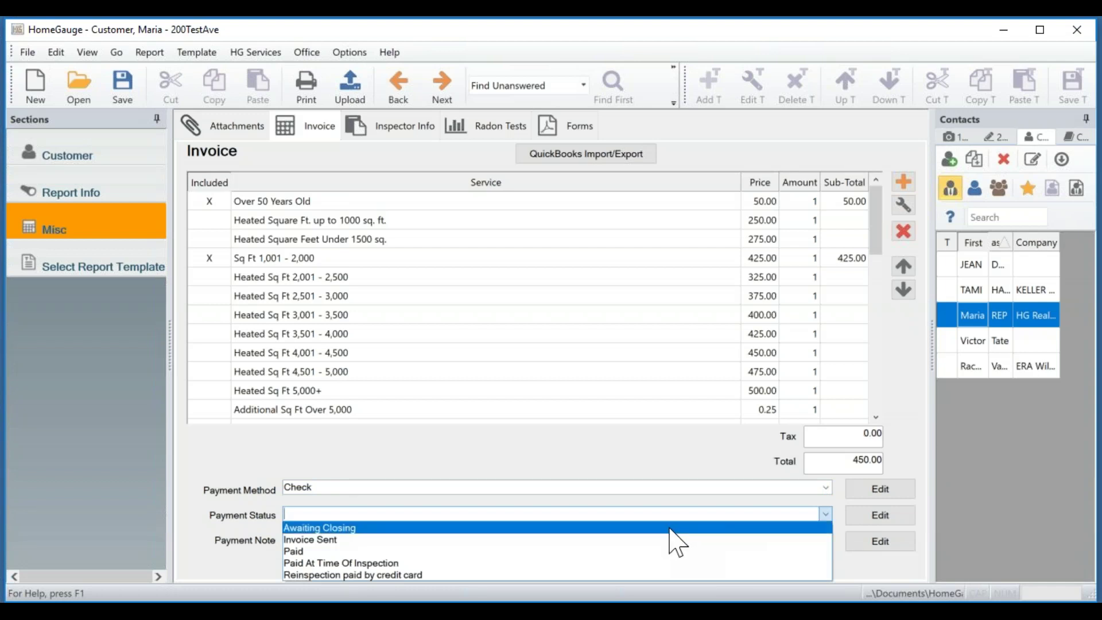
{"action": "left_click", "coordinate": [352, 563]}
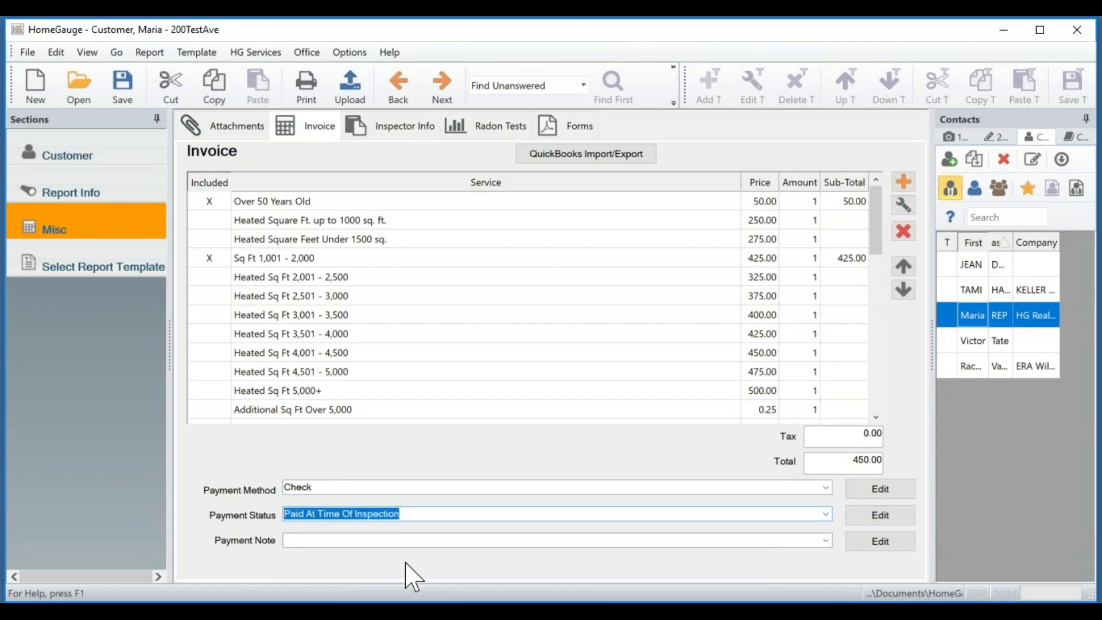
{"action": "left_click", "coordinate": [825, 541]}
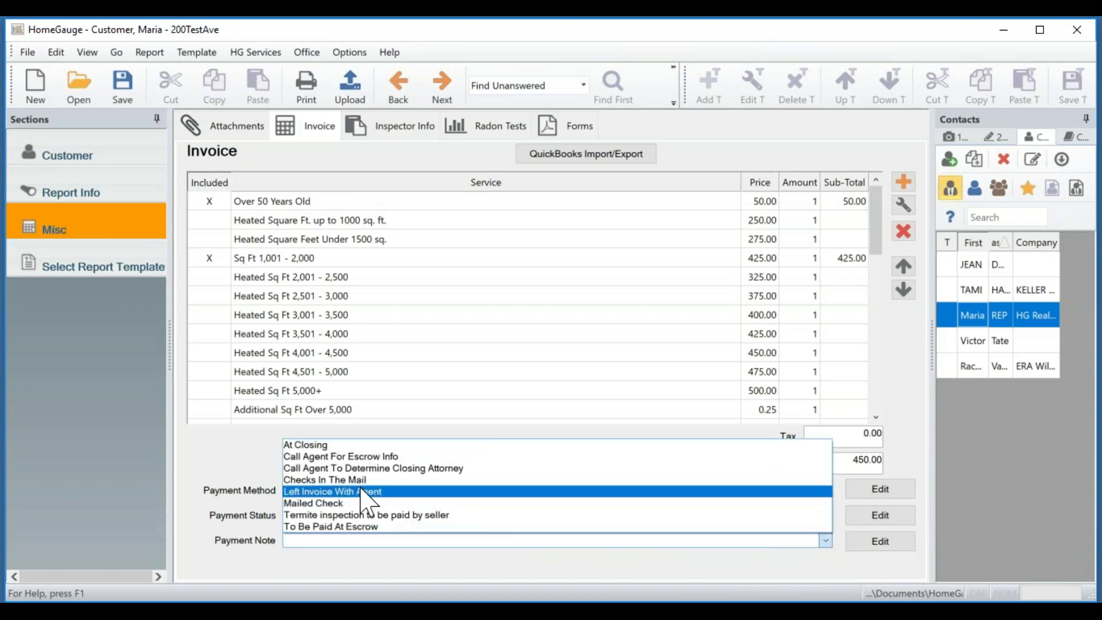
{"action": "left_click", "coordinate": [412, 503]}
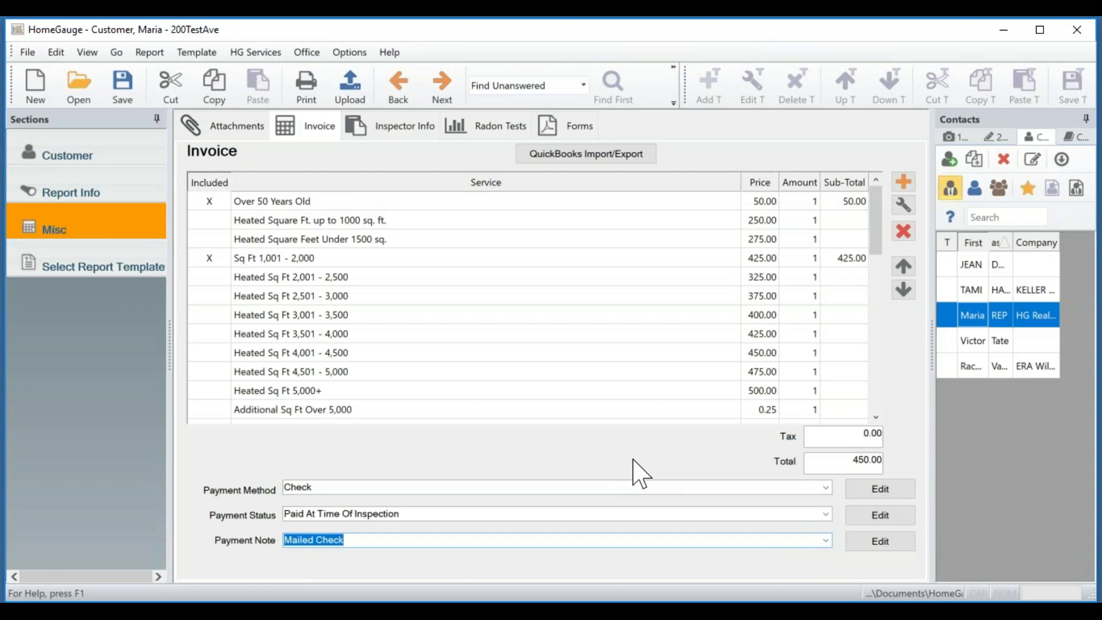
{"action": "key", "text": "ctrl+s"}
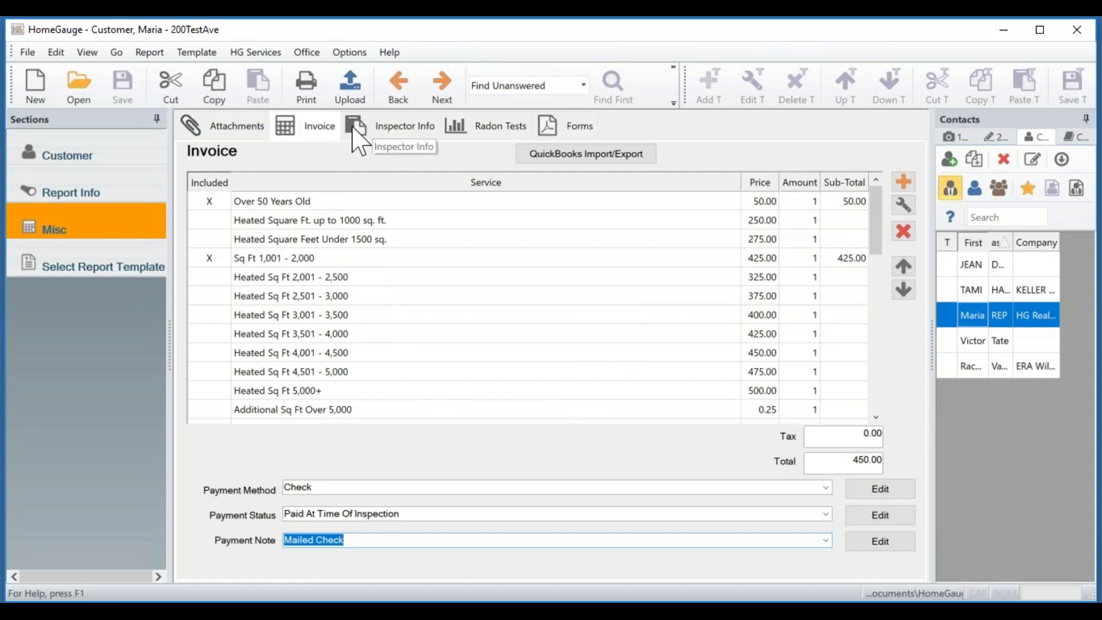
Go to Inspector Info and answer Yes to keeping the service list changes for future reports.
{"action": "left_click", "coordinate": [405, 134]}
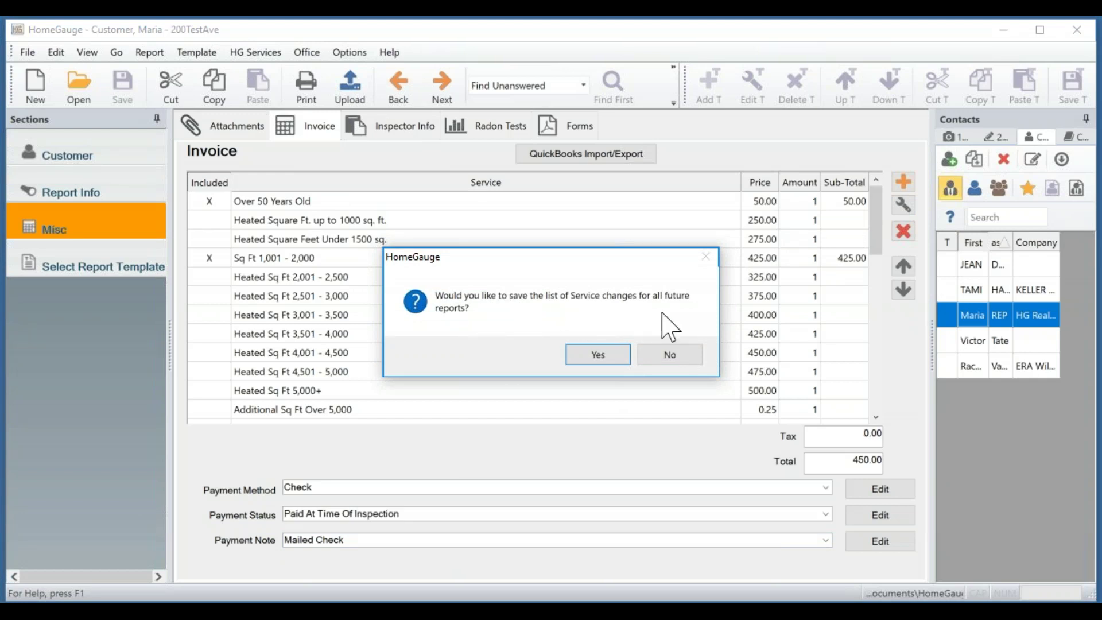
{"action": "left_click", "coordinate": [597, 367]}
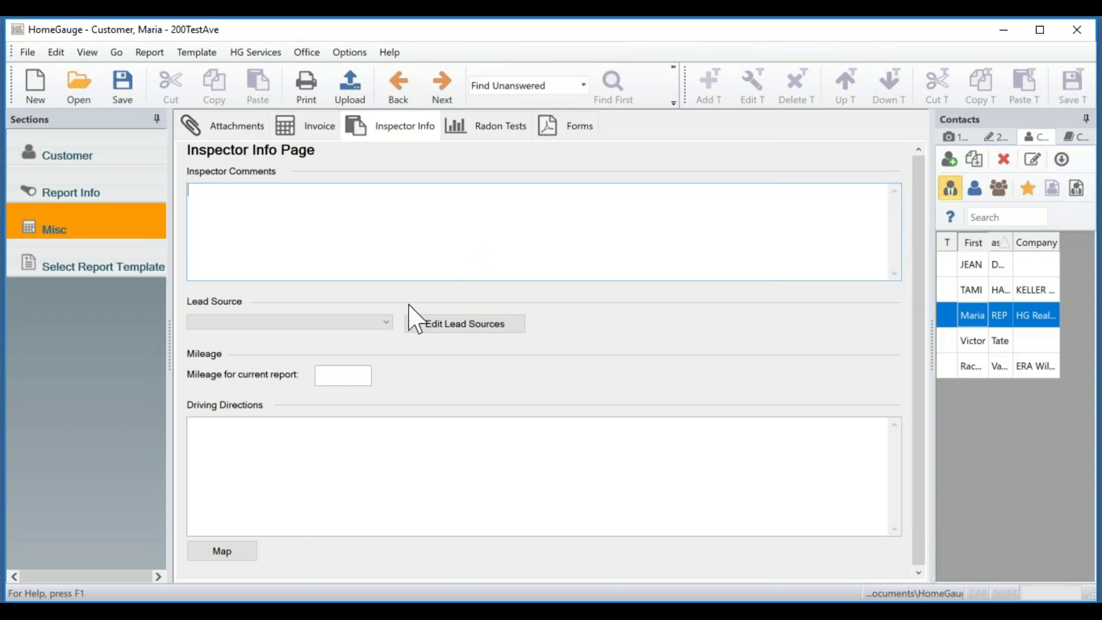
Set Lead Source to My Website and Mileage to 30.
{"action": "left_click", "coordinate": [384, 323]}
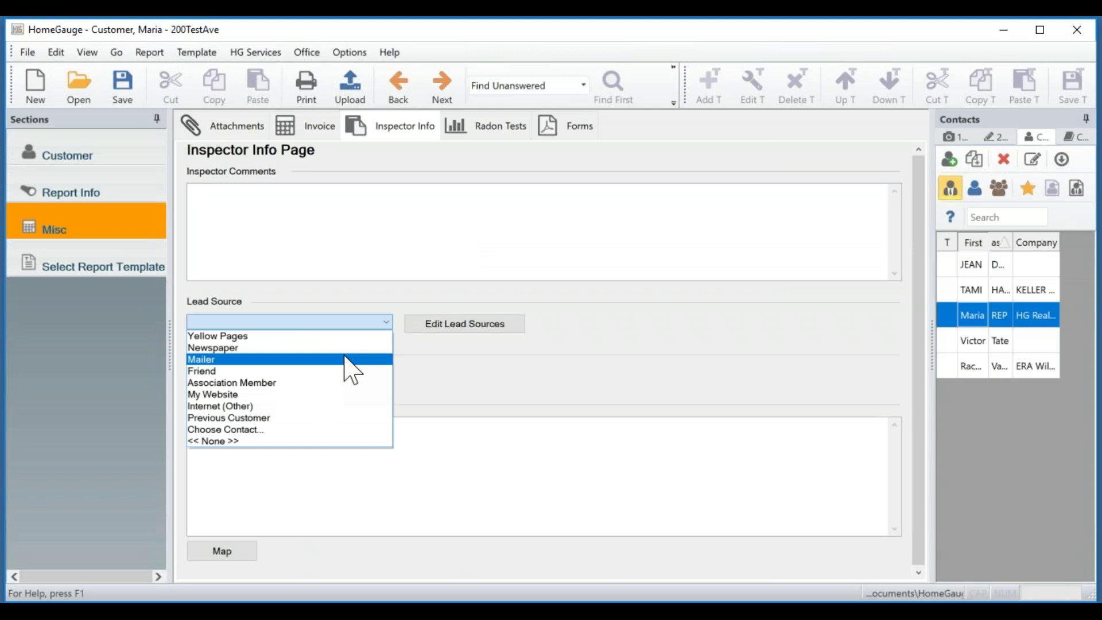
{"action": "left_click", "coordinate": [309, 403]}
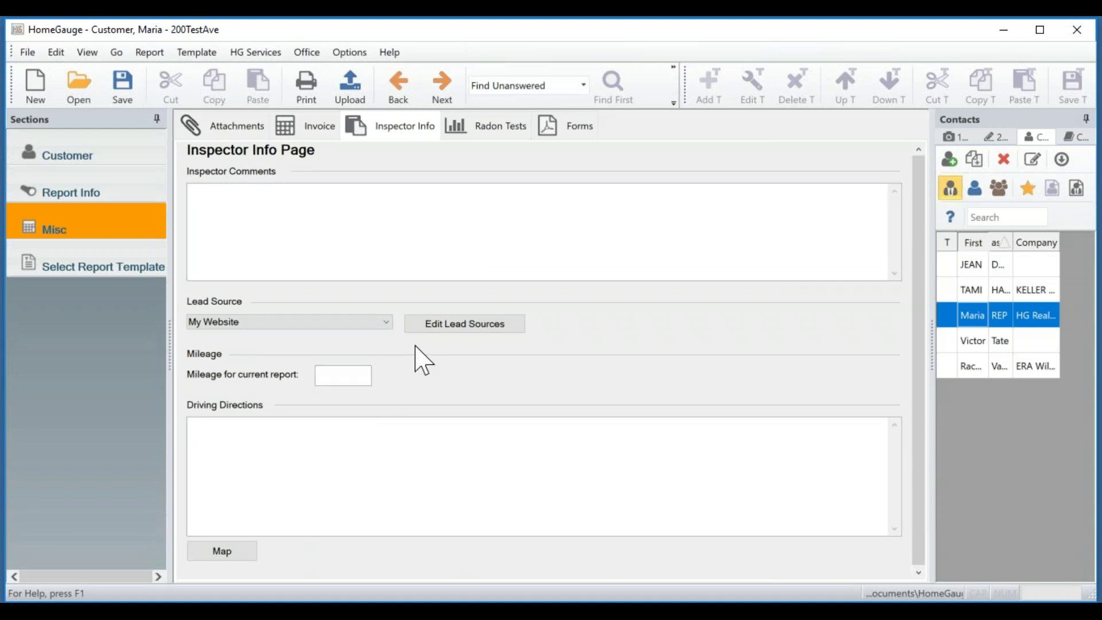
{"action": "left_click", "coordinate": [337, 379]}
{"action": "type", "text": "30"}
Check the driving directions map provider options without changing them, then go to Radon Tests.
{"action": "left_click", "coordinate": [370, 437]}
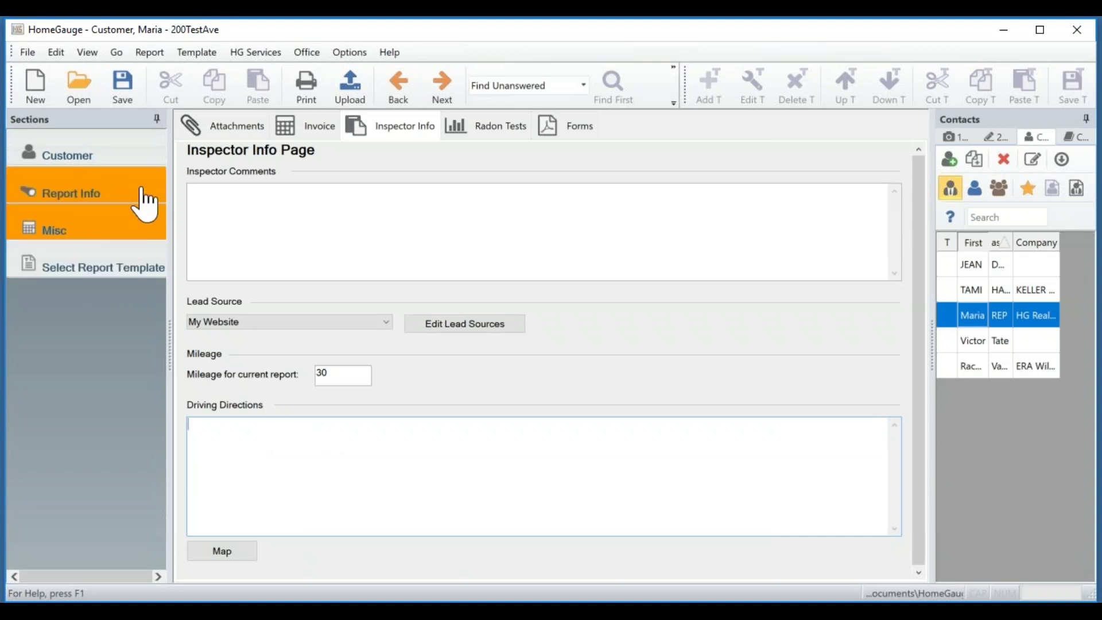
{"action": "left_click", "coordinate": [241, 554]}
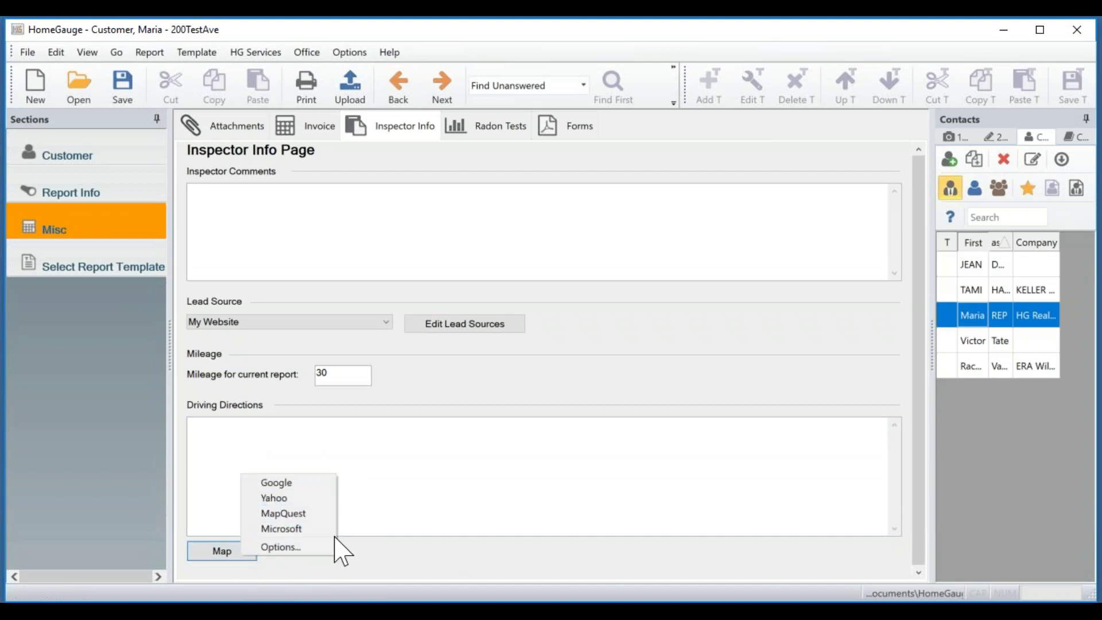
{"action": "left_click", "coordinate": [437, 451]}
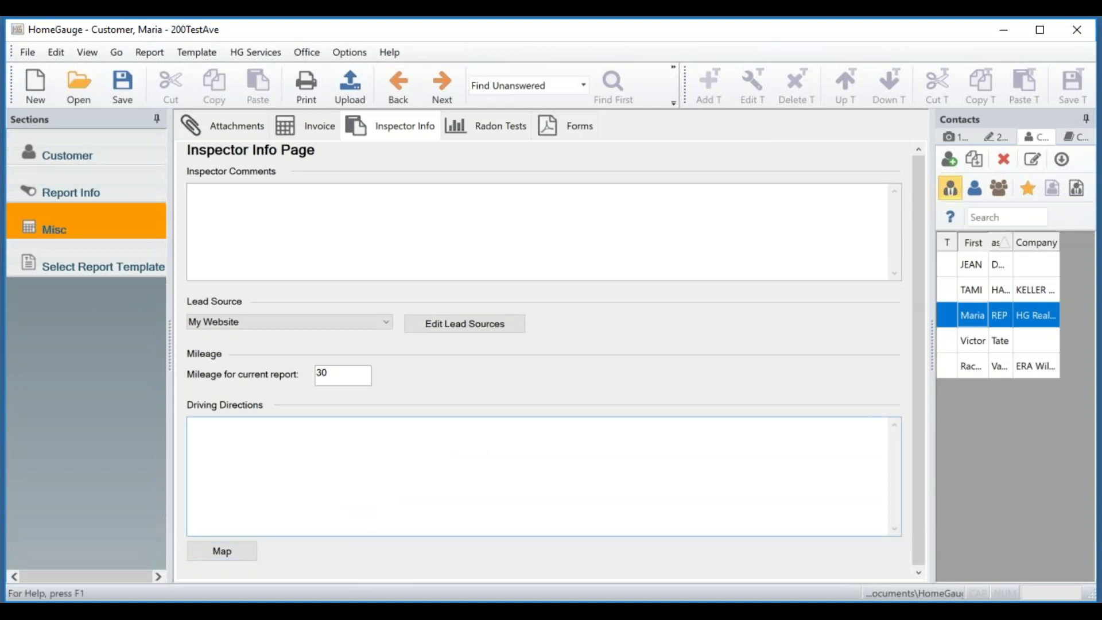
{"action": "left_click", "coordinate": [502, 140]}
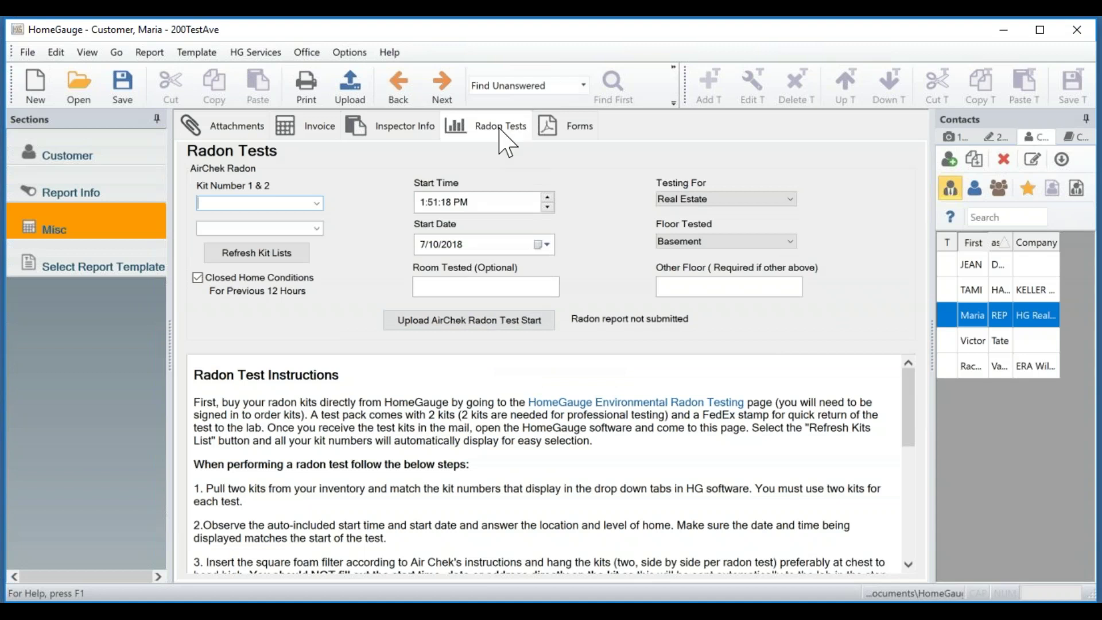
Add an Additional Comments form to the 200TestAve report from the Select Form list.
{"action": "left_click", "coordinate": [581, 127]}
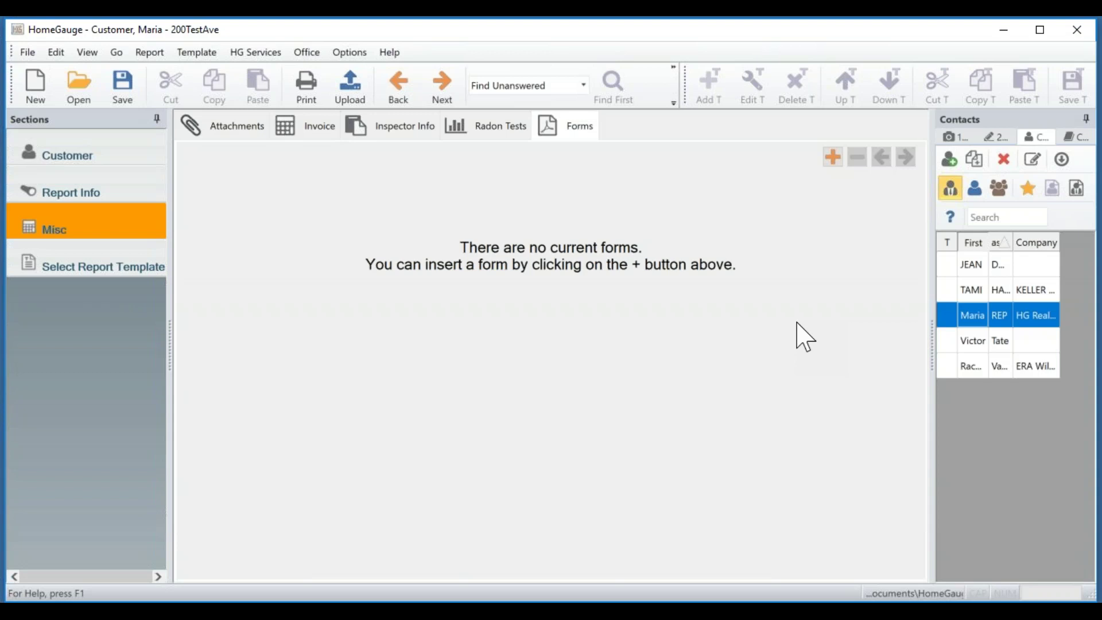
{"action": "left_click", "coordinate": [830, 161]}
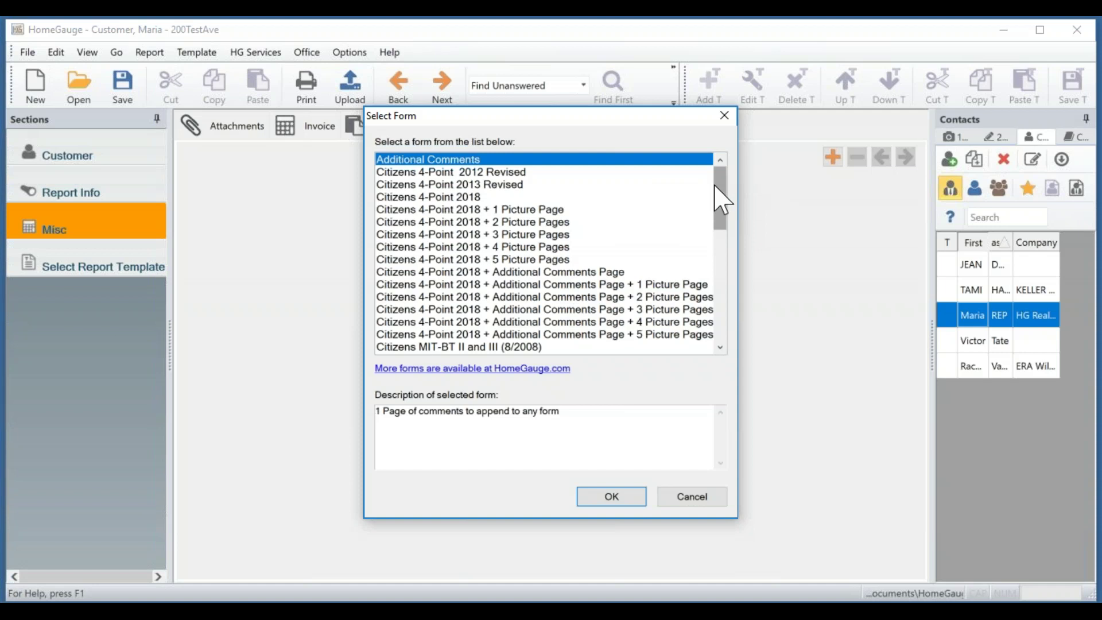
{"action": "left_click_drag", "start_coordinate": [717, 188], "coordinate": [722, 214]}
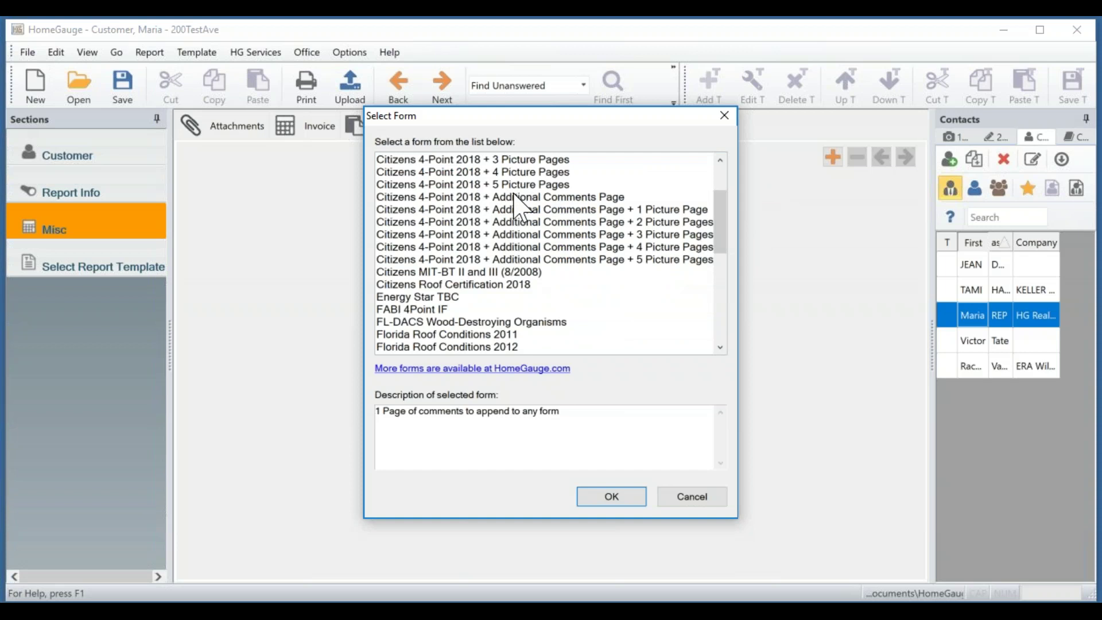
{"action": "left_click_drag", "start_coordinate": [728, 232], "coordinate": [730, 275]}
{"action": "left_click_drag", "start_coordinate": [729, 289], "coordinate": [730, 315]}
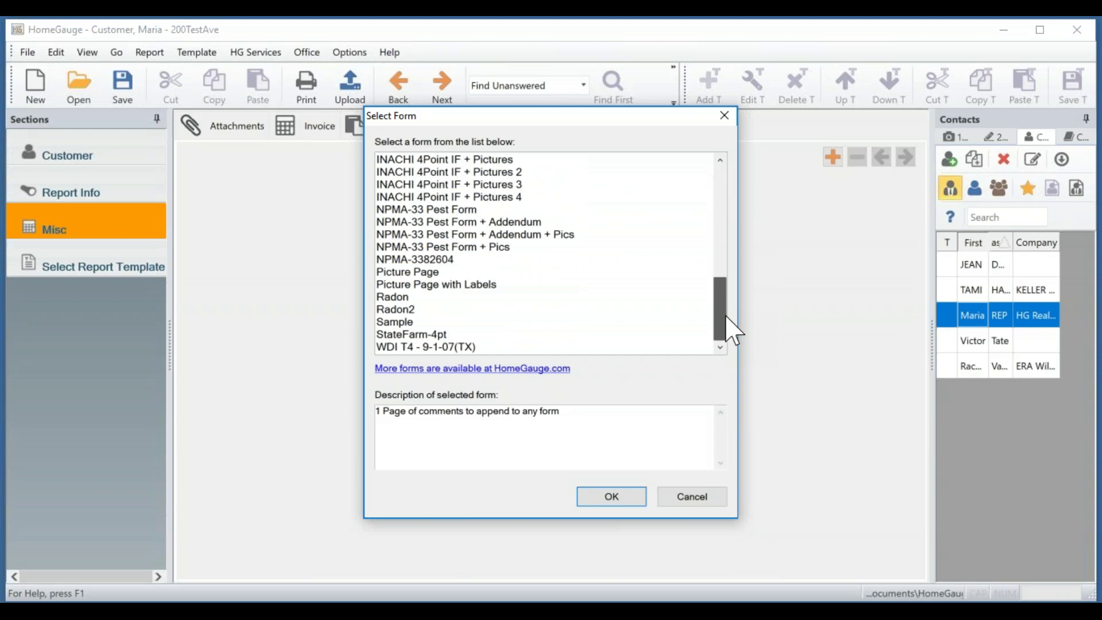
{"action": "left_click_drag", "start_coordinate": [733, 331], "coordinate": [713, 202]}
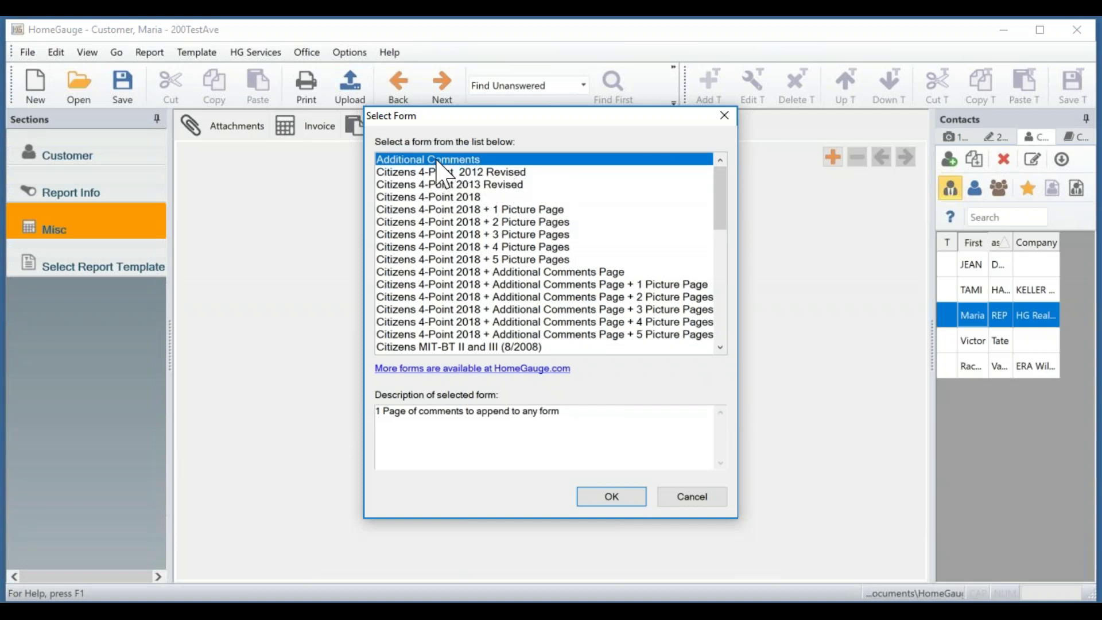
{"action": "left_click", "coordinate": [609, 498]}
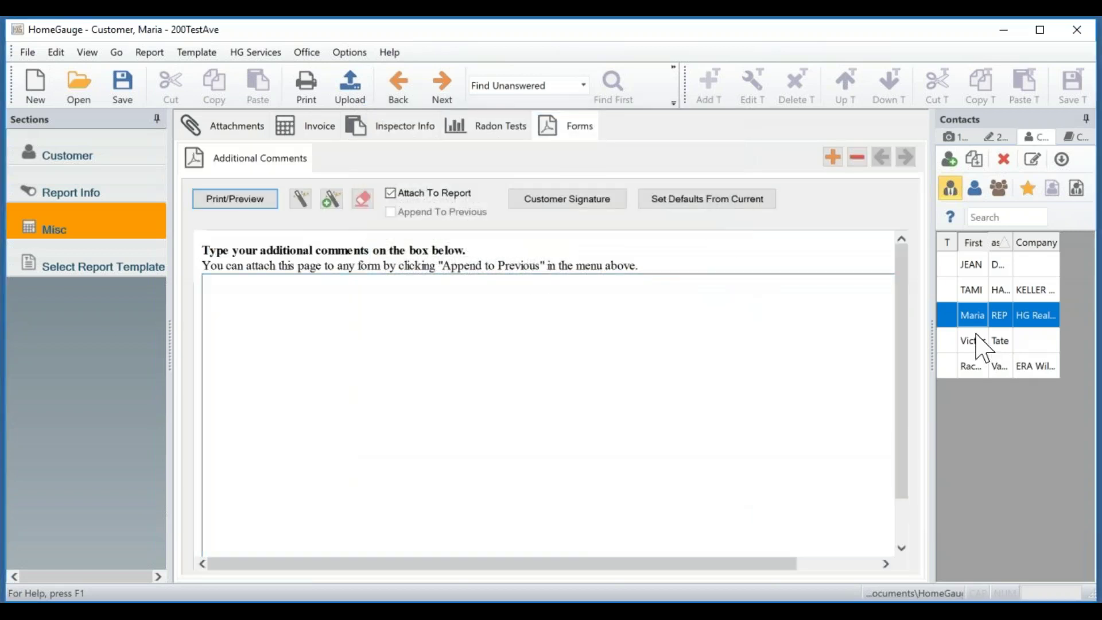
Add the Citizens 4-Point 2018 + 5 Picture Pages form after the Additional Comments form.
{"action": "left_click_drag", "start_coordinate": [902, 313], "coordinate": [905, 275]}
{"action": "left_click", "coordinate": [568, 349]}
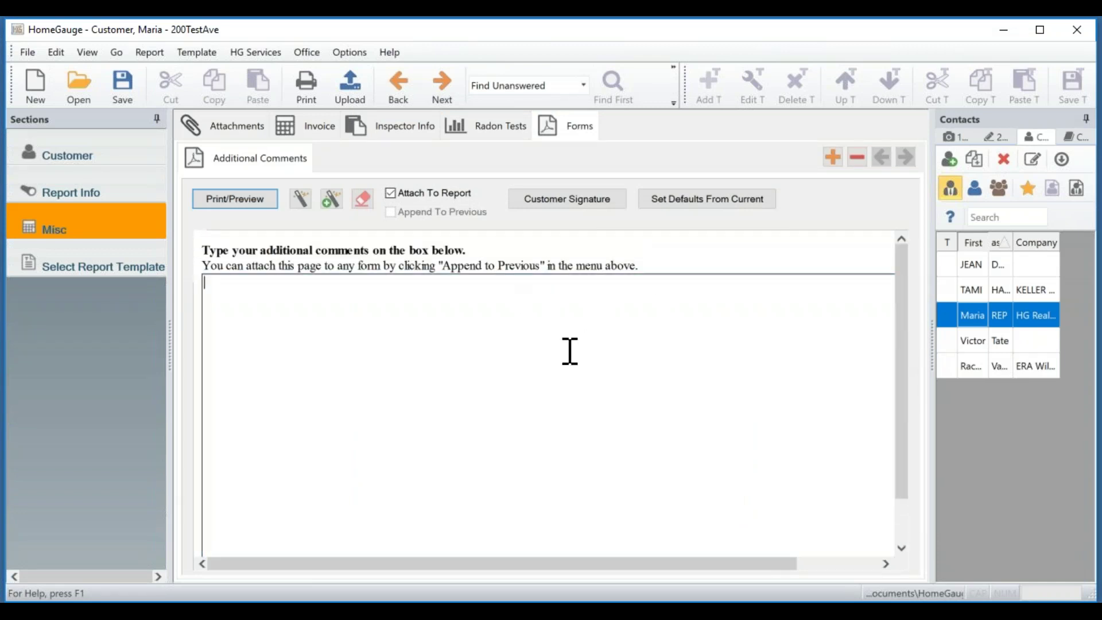
{"action": "left_click", "coordinate": [832, 157]}
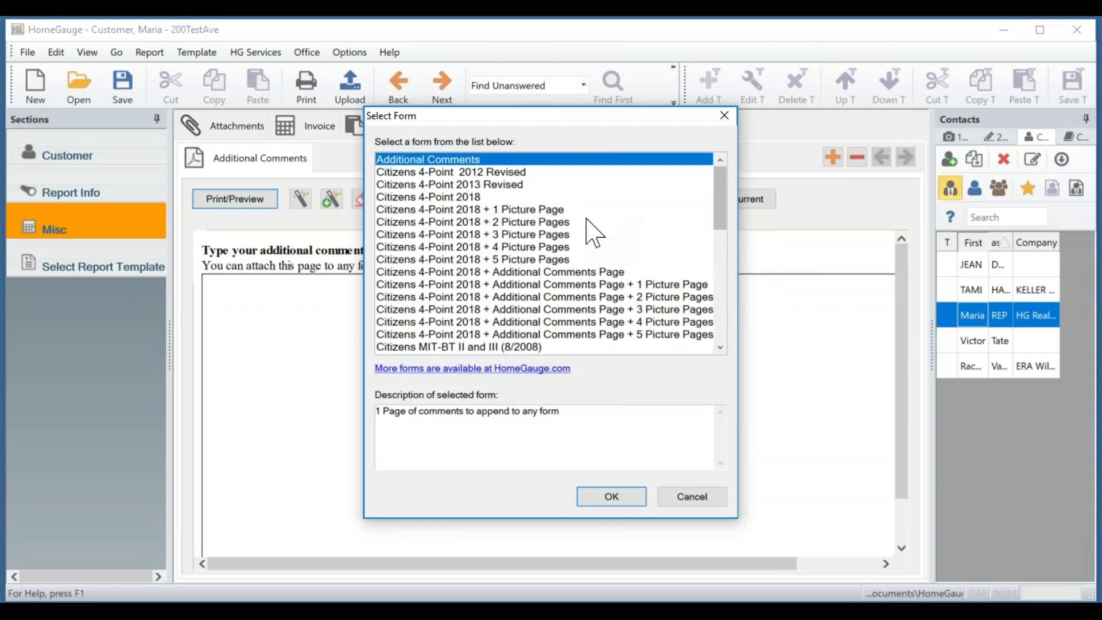
{"action": "left_click", "coordinate": [477, 260]}
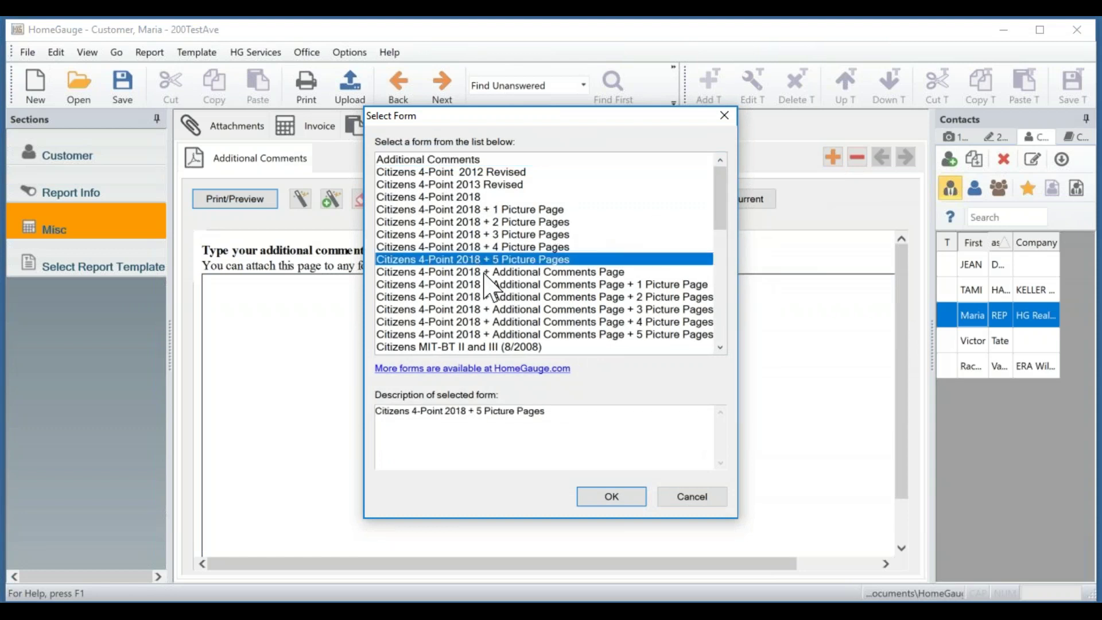
{"action": "left_click", "coordinate": [612, 497]}
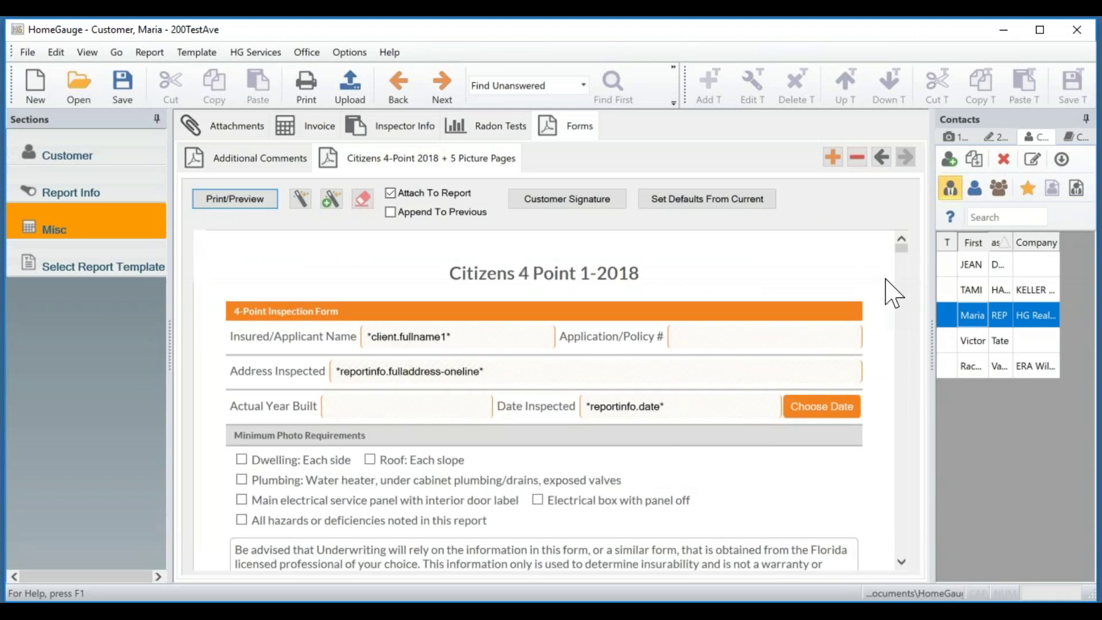
Check the Citizens form's Name and Application/Policy # placeholders, then list the forms available to add.
{"action": "scroll", "coordinate": [871, 283], "scroll_direction": "down", "scroll_amount": 1}
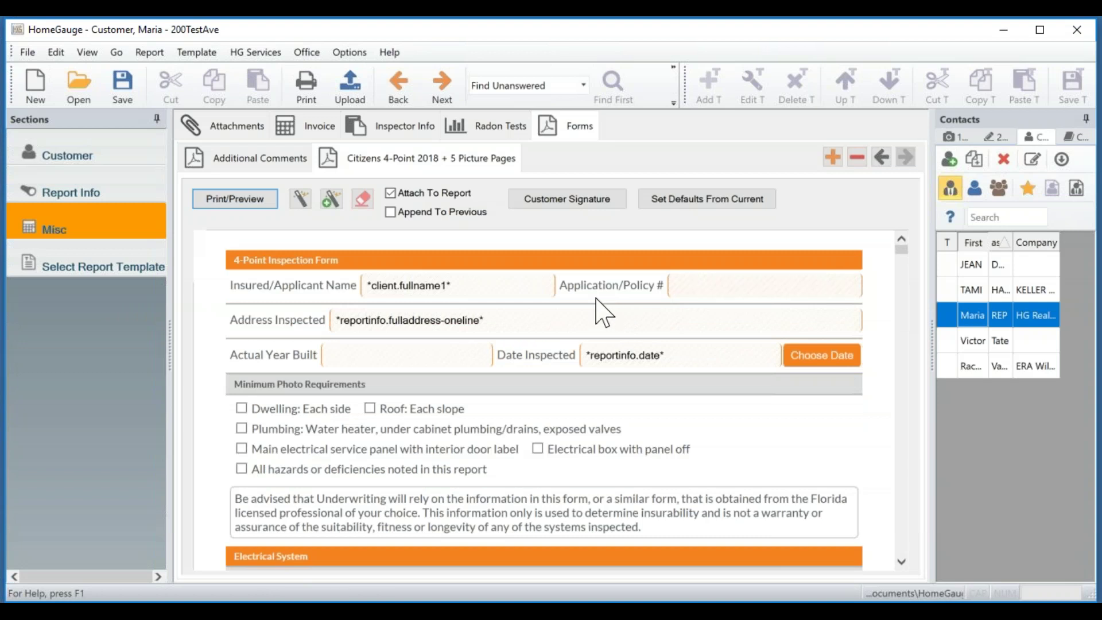
{"action": "left_click_drag", "start_coordinate": [456, 286], "coordinate": [350, 281]}
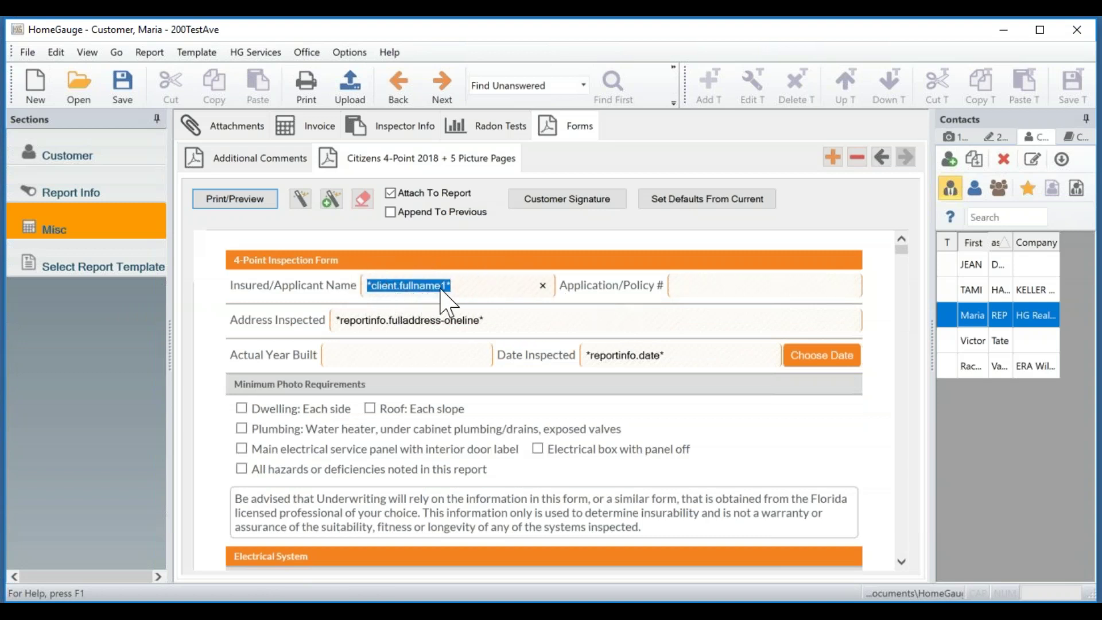
{"action": "left_click", "coordinate": [469, 289]}
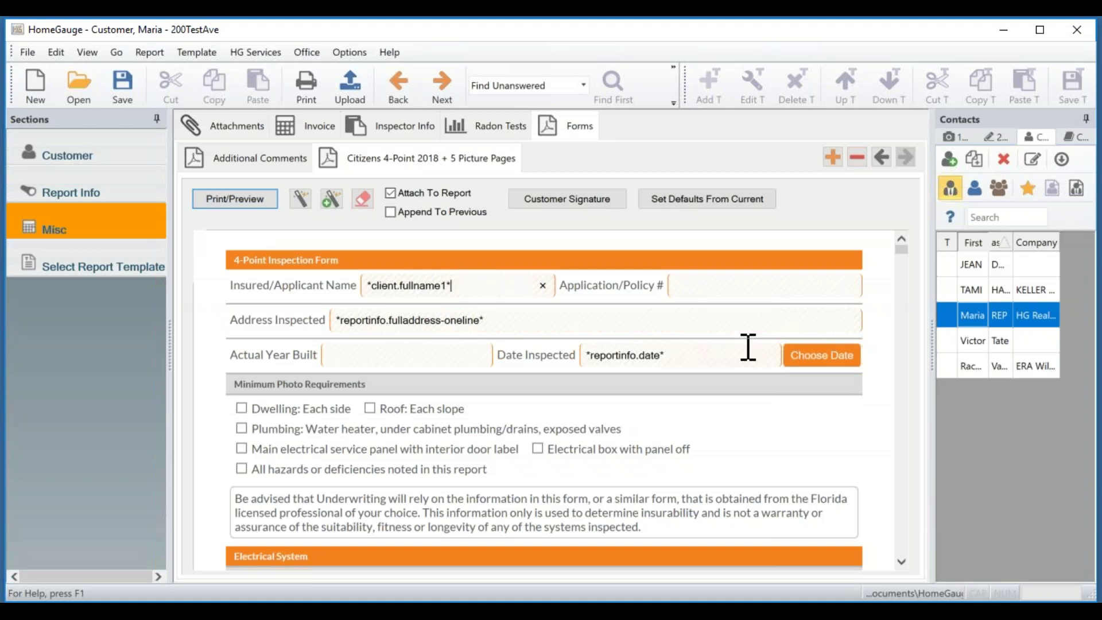
{"action": "left_click", "coordinate": [750, 283]}
{"action": "mouse_move", "coordinate": [902, 250]}
{"action": "left_mouse_down"}
{"action": "mouse_move", "coordinate": [922, 320]}
{"action": "mouse_move", "coordinate": [903, 249]}
{"action": "left_mouse_up"}
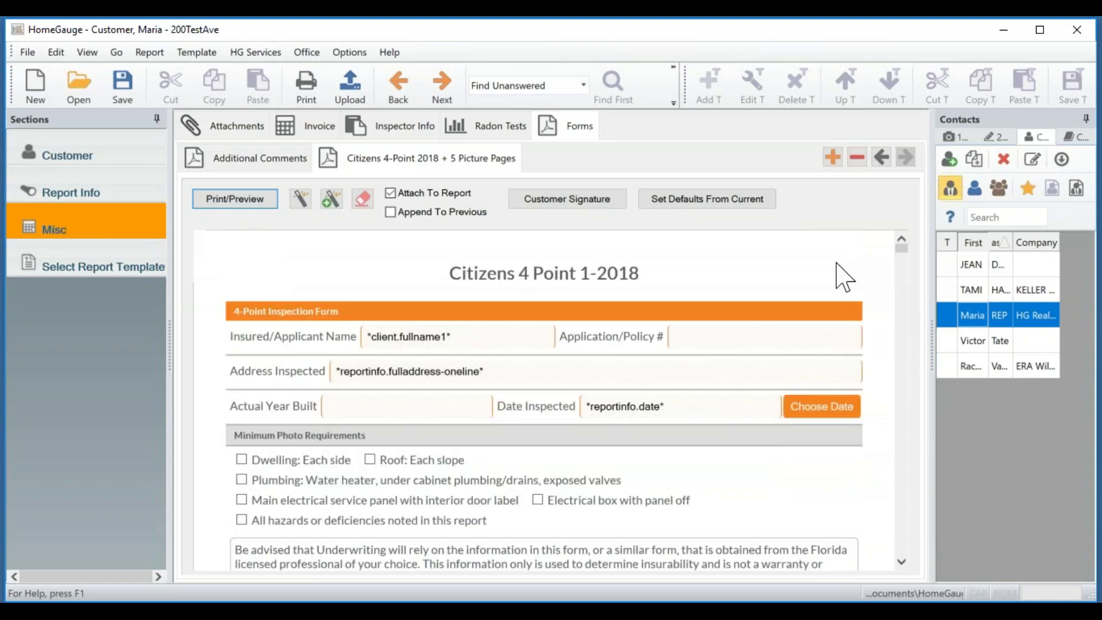
{"action": "scroll", "coordinate": [843, 277], "scroll_direction": "down", "scroll_amount": 2}
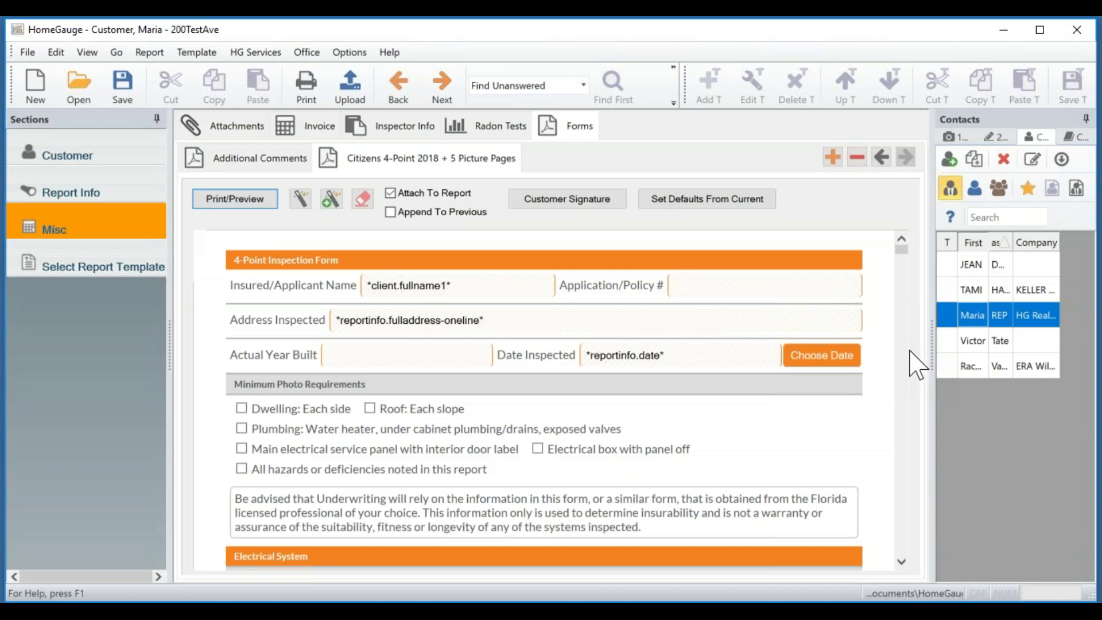
{"action": "left_click", "coordinate": [712, 283]}
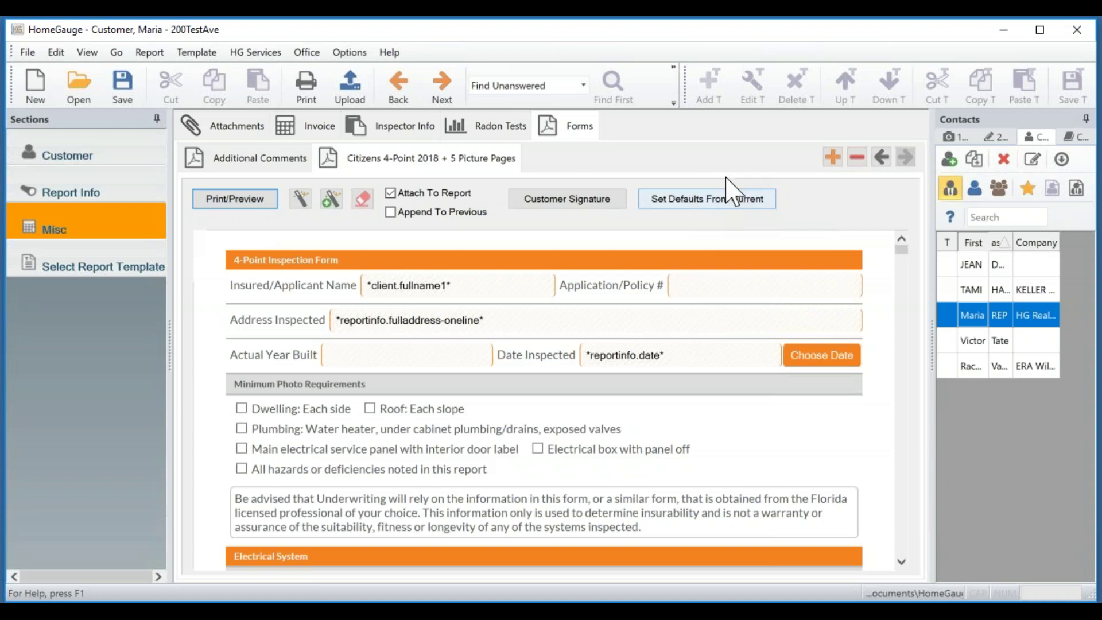
{"action": "left_click", "coordinate": [832, 157]}
{"action": "left_click_drag", "start_coordinate": [721, 202], "coordinate": [725, 313]}
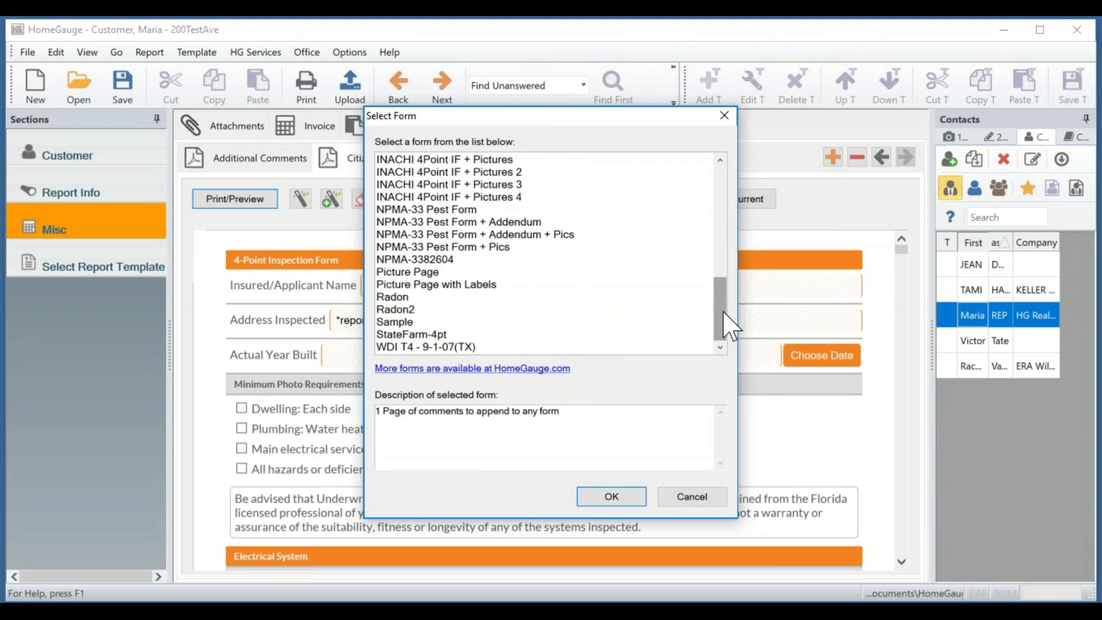
Read the NPMA-33 Pest Form description and cancel without adding any form.
{"action": "left_click", "coordinate": [428, 210]}
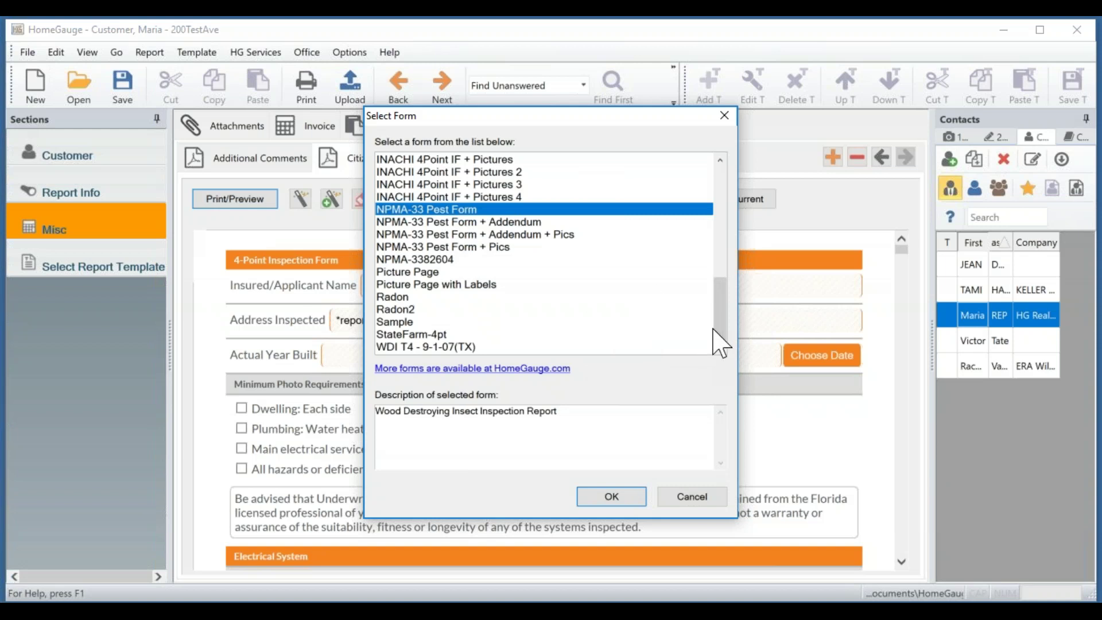
{"action": "left_click_drag", "start_coordinate": [724, 333], "coordinate": [714, 170]}
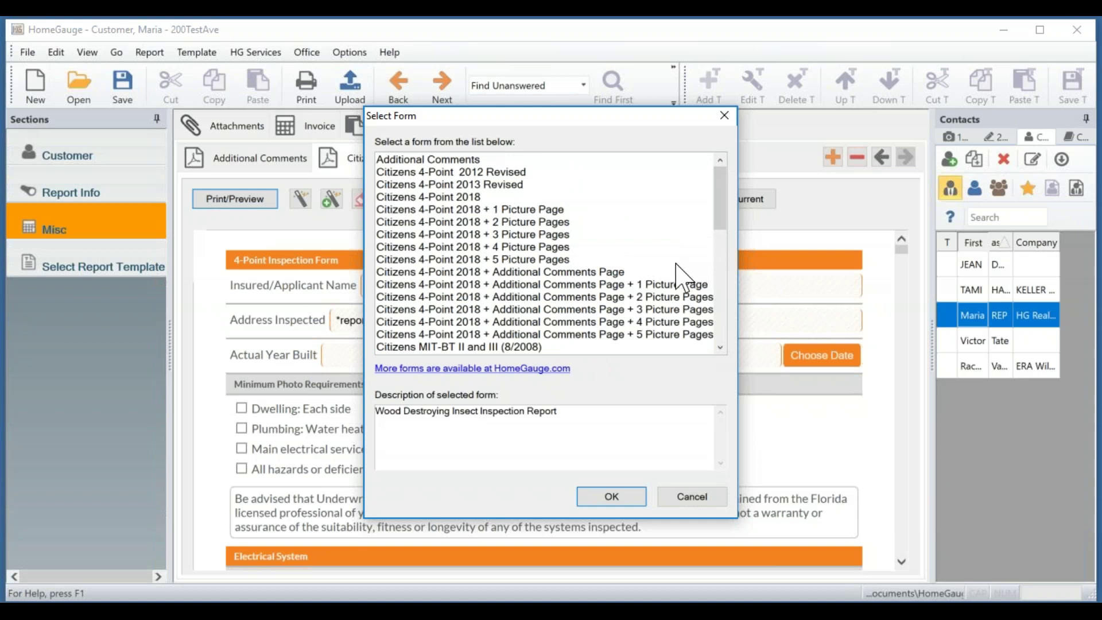
{"action": "left_click", "coordinate": [691, 497]}
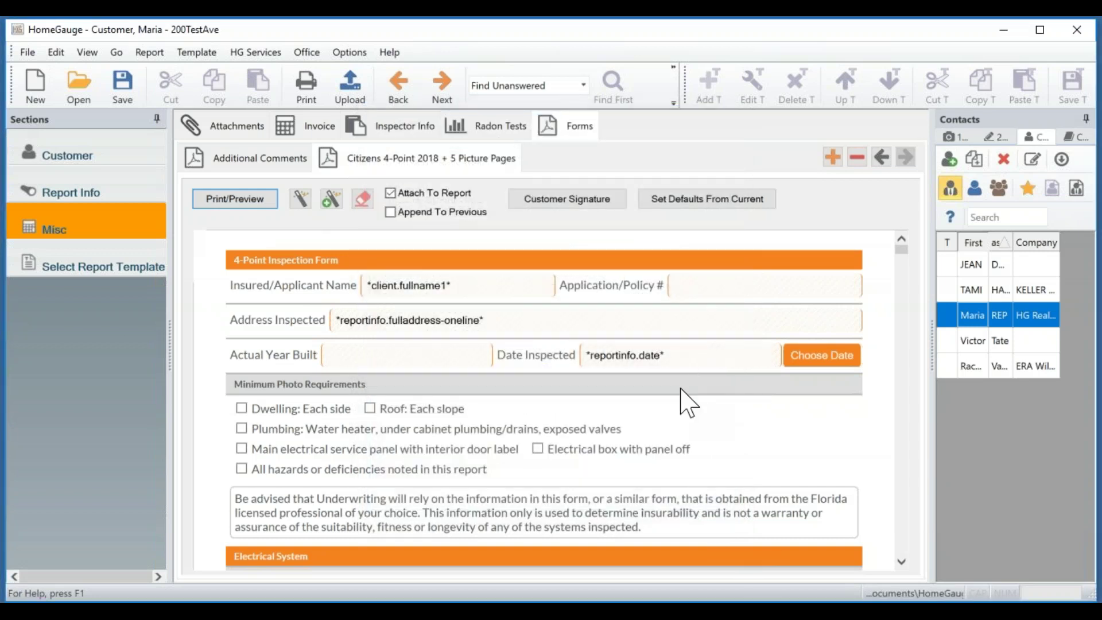
{"action": "scroll", "coordinate": [813, 445], "scroll_direction": "up", "scroll_amount": 1}
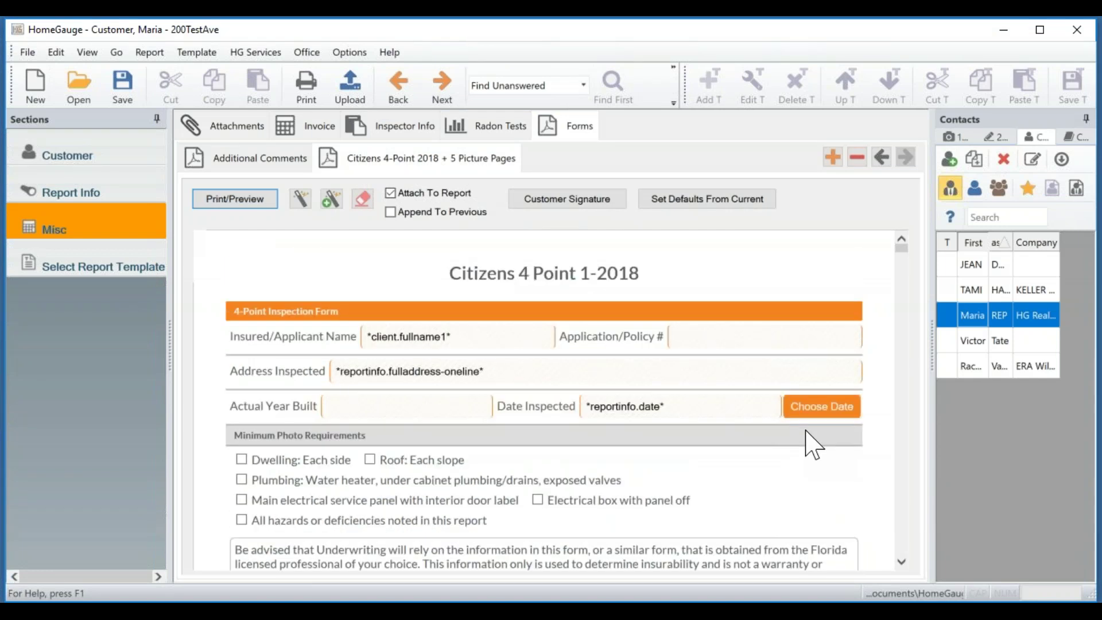
{"action": "scroll", "coordinate": [810, 445], "scroll_direction": "down", "scroll_amount": 3}
{"action": "scroll", "coordinate": [810, 444], "scroll_direction": "up", "scroll_amount": 3}
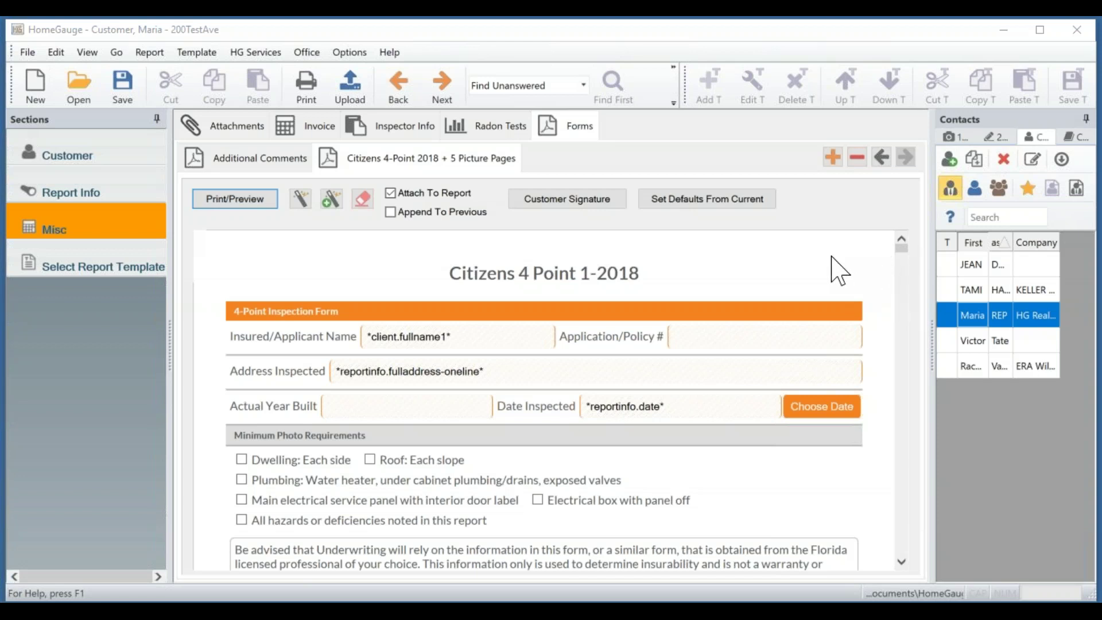
Add a Picture Page with Labels form to the report.
{"action": "left_click", "coordinate": [833, 157]}
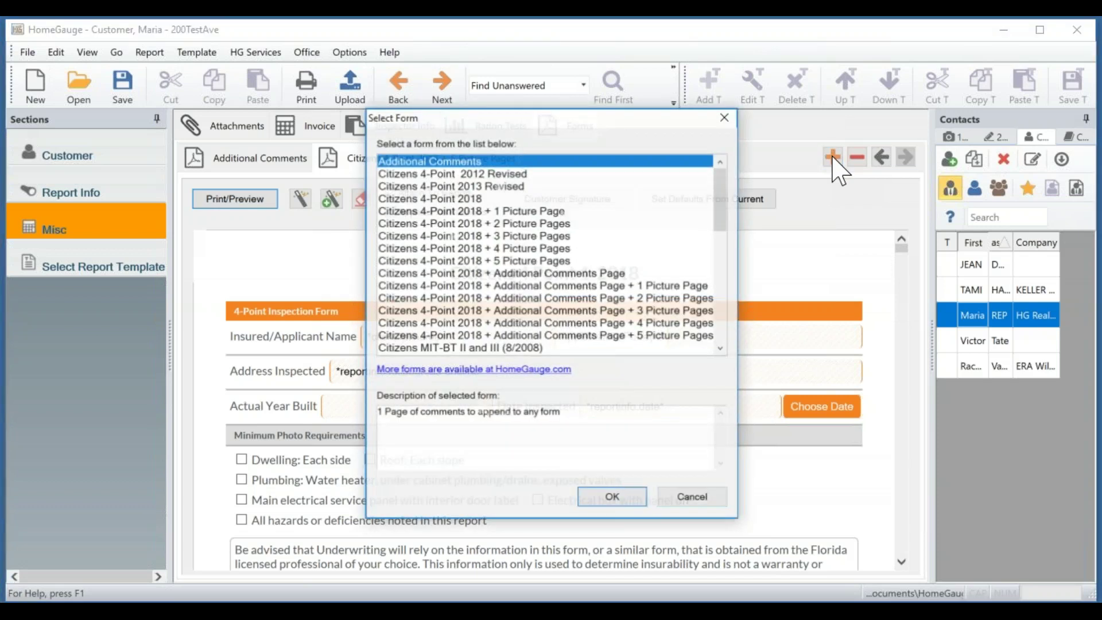
{"action": "scroll", "coordinate": [657, 232], "scroll_direction": "down", "scroll_amount": 5}
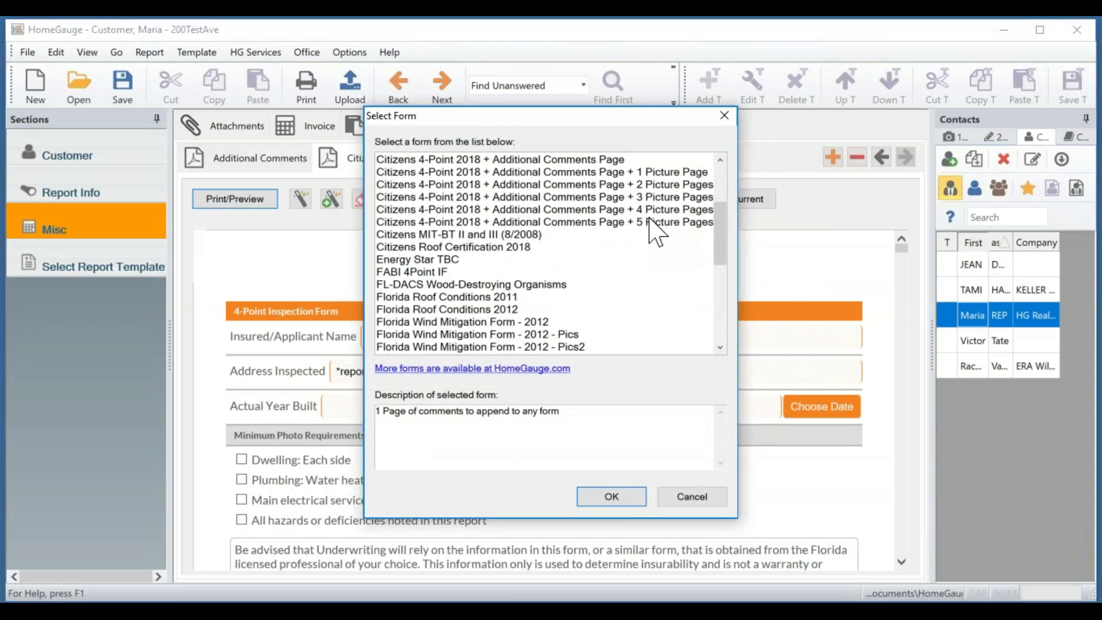
{"action": "scroll", "coordinate": [657, 232], "scroll_direction": "down", "scroll_amount": 4}
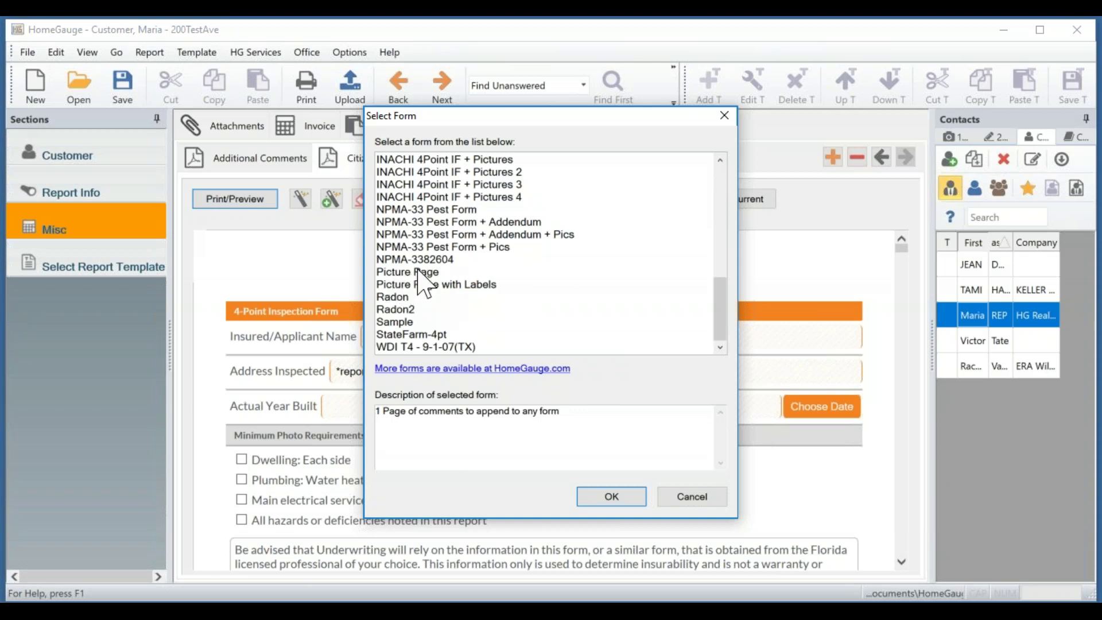
{"action": "left_click", "coordinate": [435, 273]}
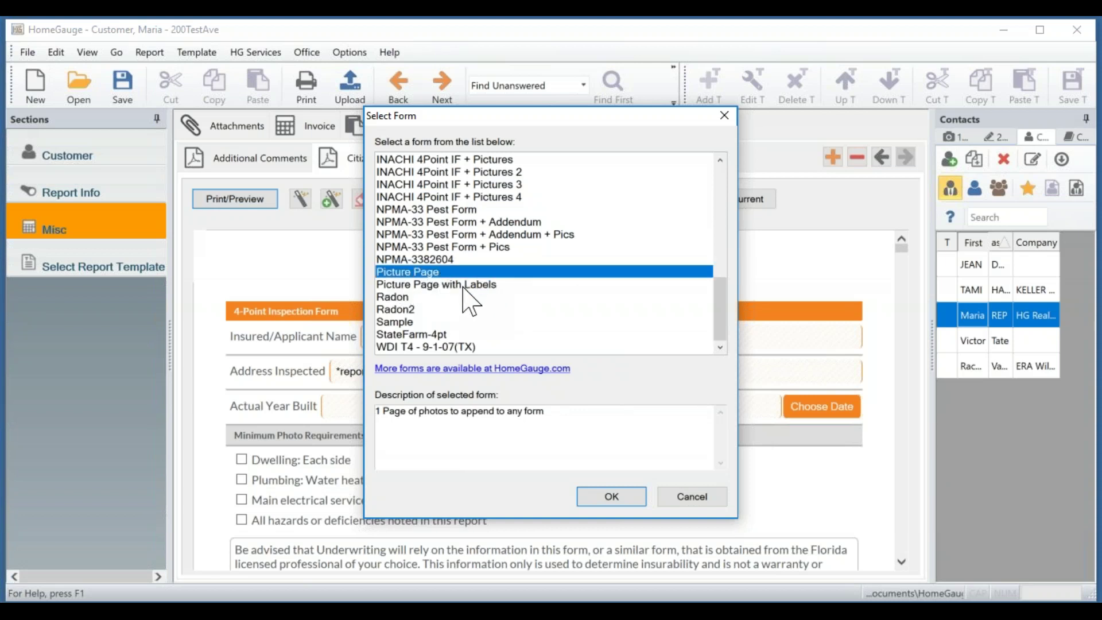
{"action": "left_click", "coordinate": [464, 285]}
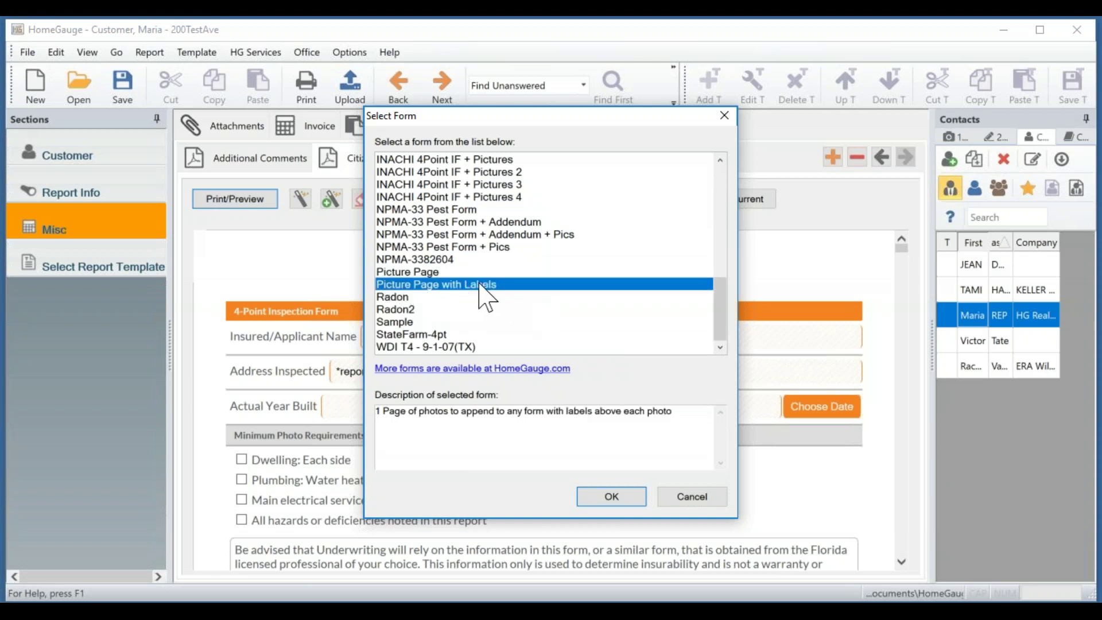
{"action": "left_click", "coordinate": [631, 500]}
Scroll through the new picture page, then return to the Additional Comments form.
{"action": "scroll", "coordinate": [818, 425], "scroll_direction": "down", "scroll_amount": 4}
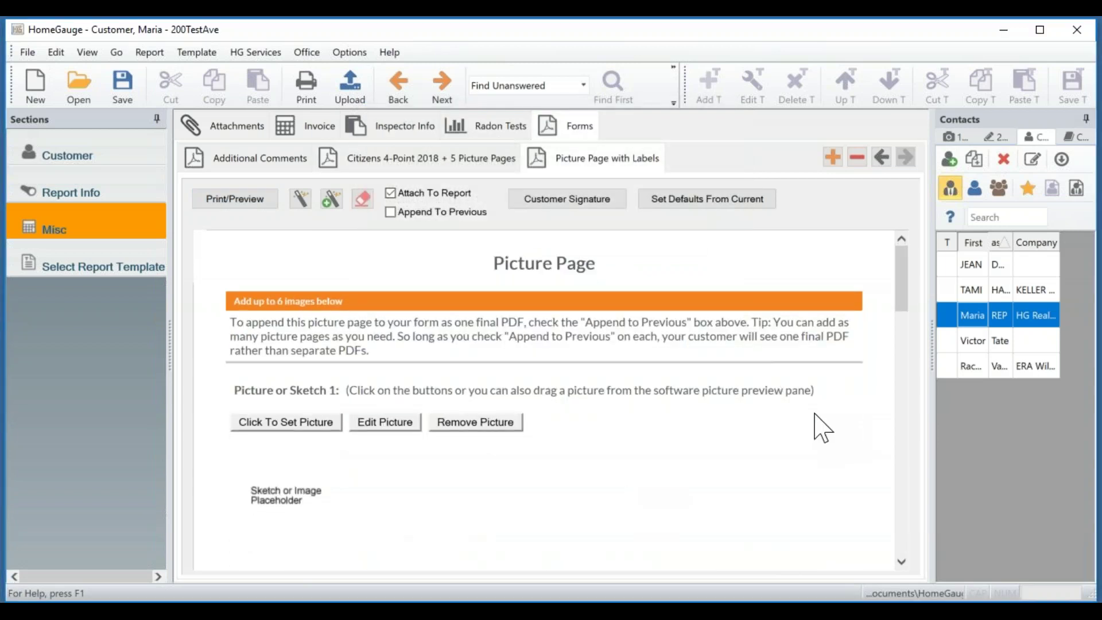
{"action": "scroll", "coordinate": [818, 431], "scroll_direction": "down", "scroll_amount": 3}
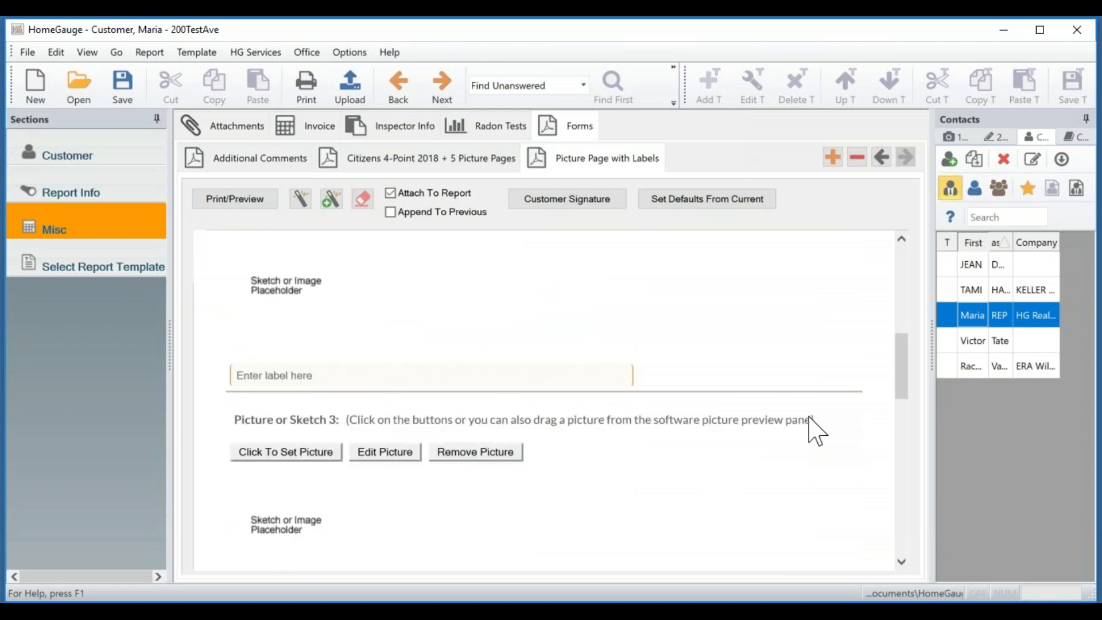
{"action": "scroll", "coordinate": [818, 431], "scroll_direction": "up", "scroll_amount": 6}
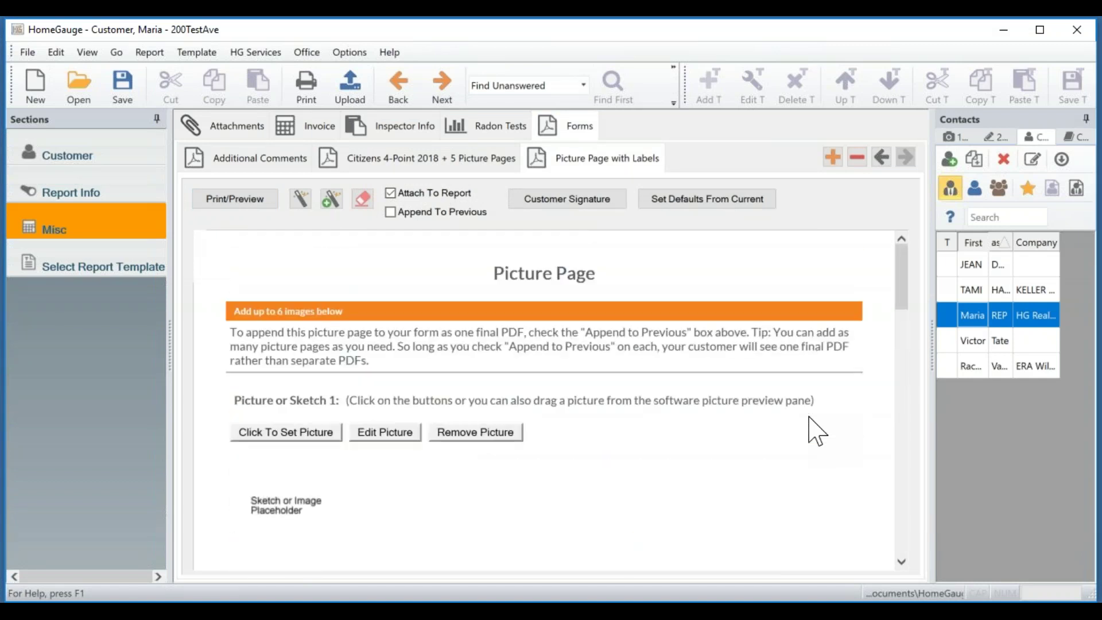
{"action": "left_click", "coordinate": [256, 157]}
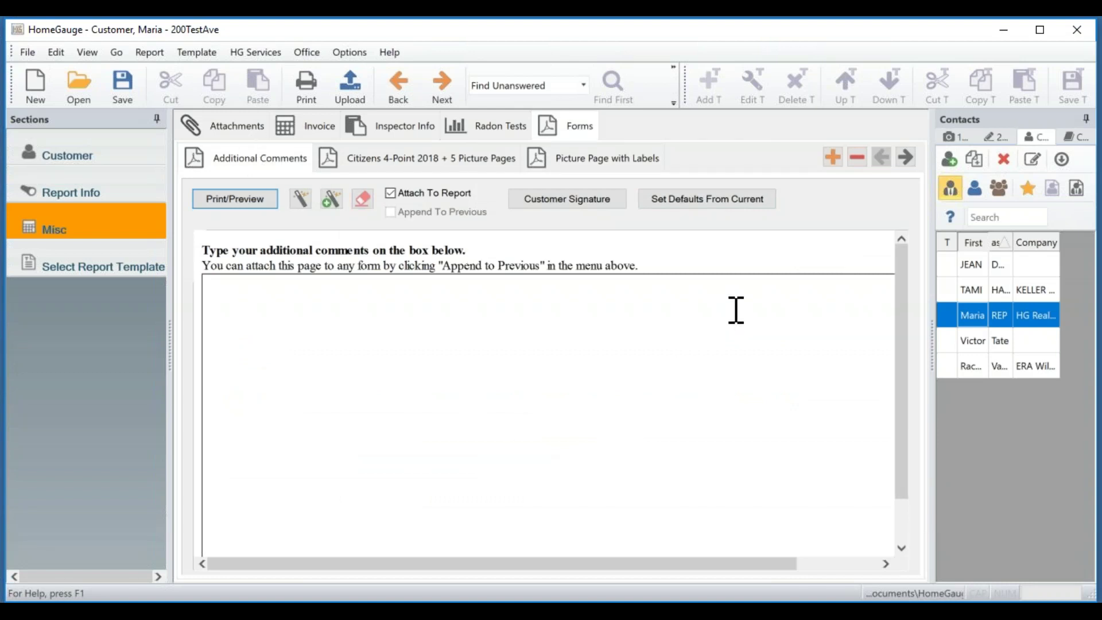
Delete the Additional Comments form and set Picture Page with Labels to Append To Previous.
{"action": "left_click", "coordinate": [858, 158]}
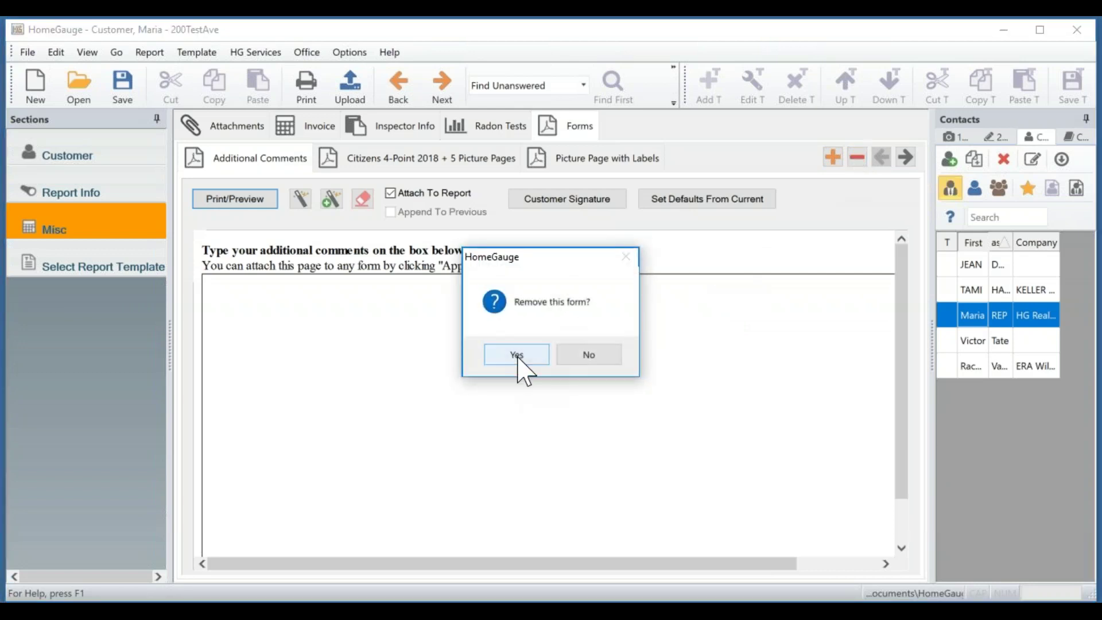
{"action": "left_click", "coordinate": [518, 354]}
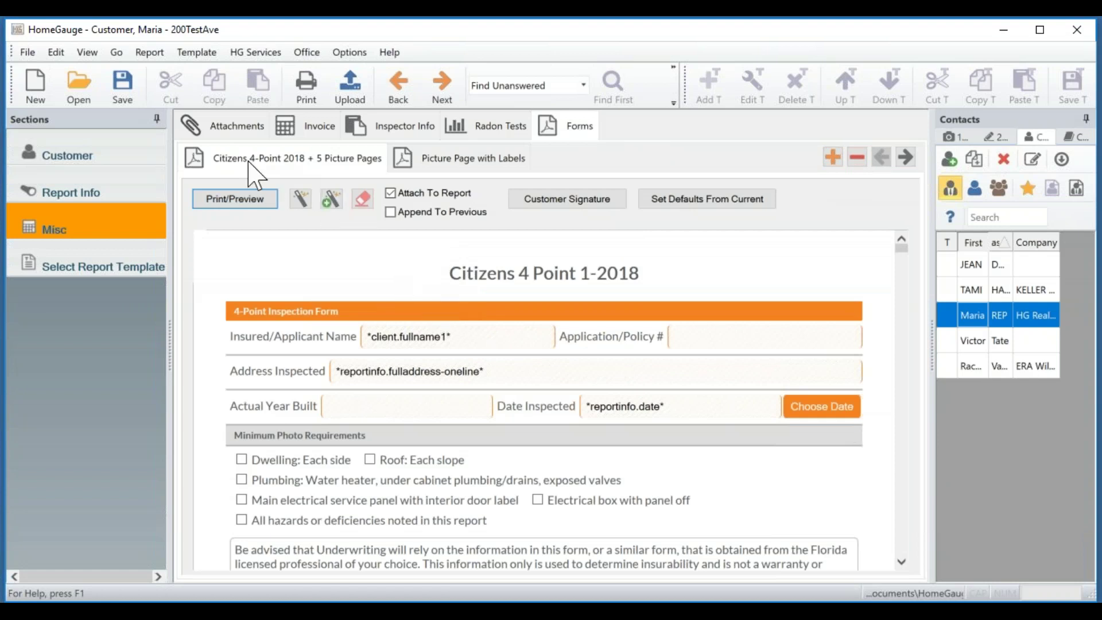
{"action": "left_click", "coordinate": [451, 162]}
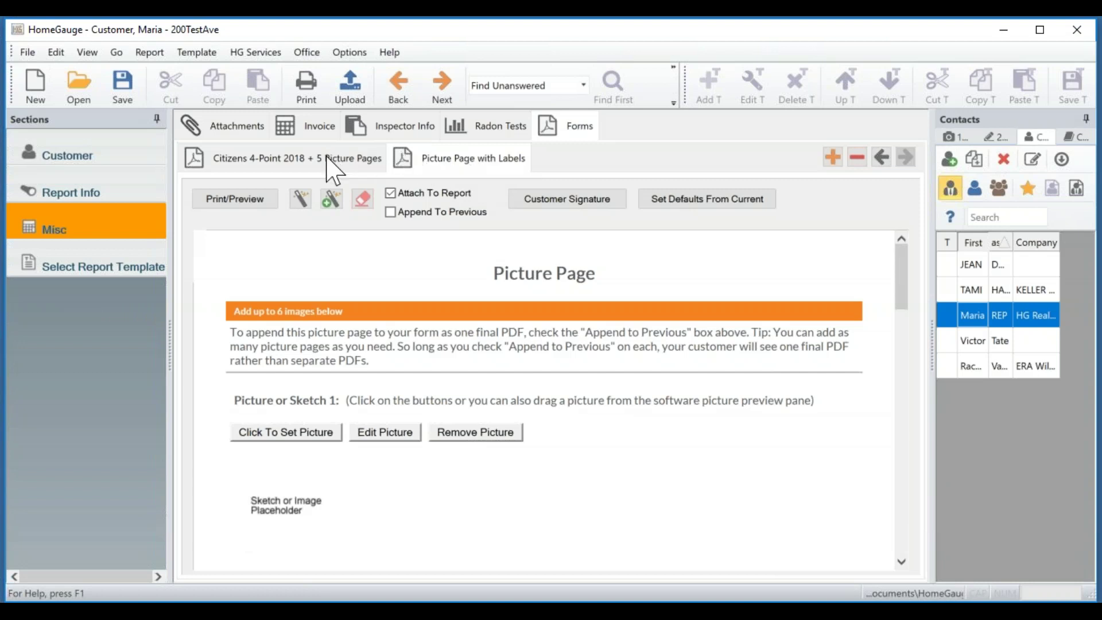
{"action": "left_click", "coordinate": [329, 159]}
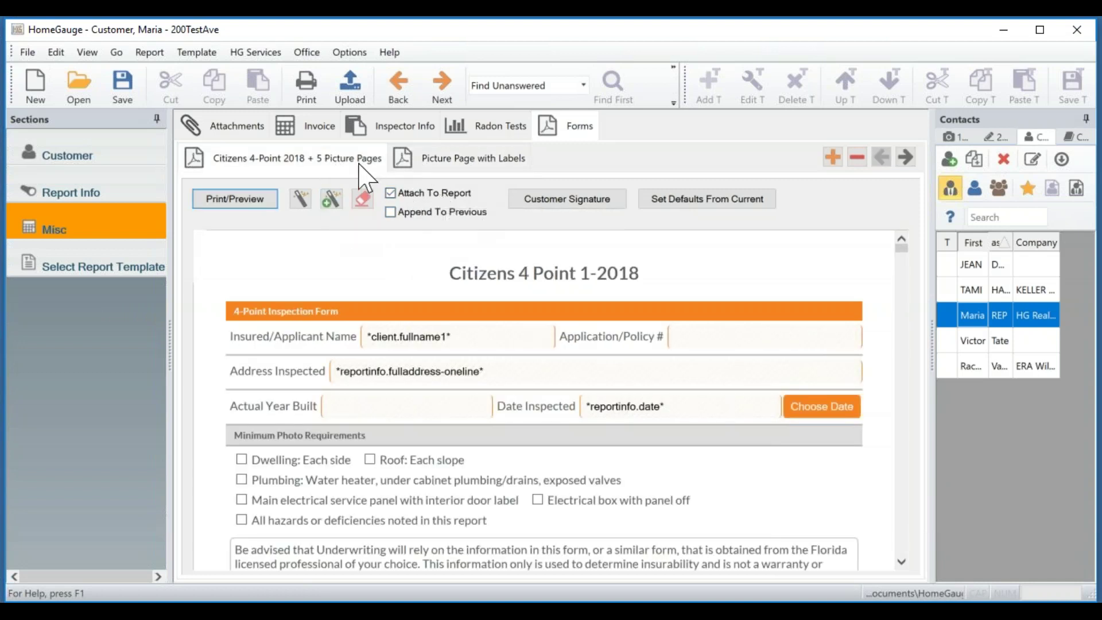
{"action": "left_click", "coordinate": [450, 158]}
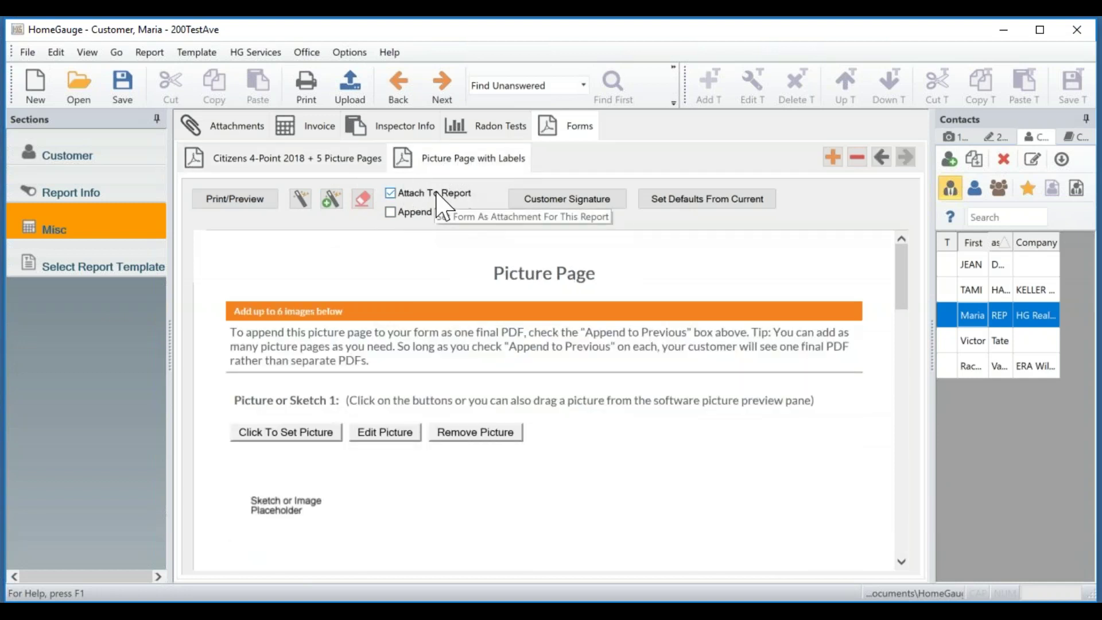
{"action": "left_click", "coordinate": [393, 214]}
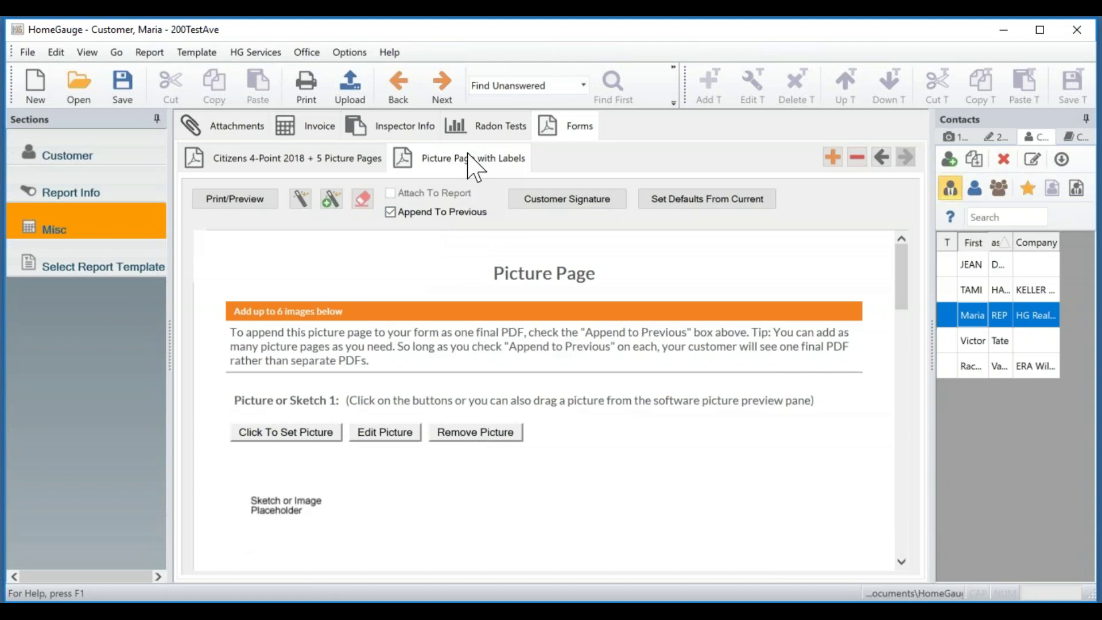
Show the Citizens 4-Point 2018 + 5 Picture Pages form tab again.
{"action": "left_click", "coordinate": [367, 162]}
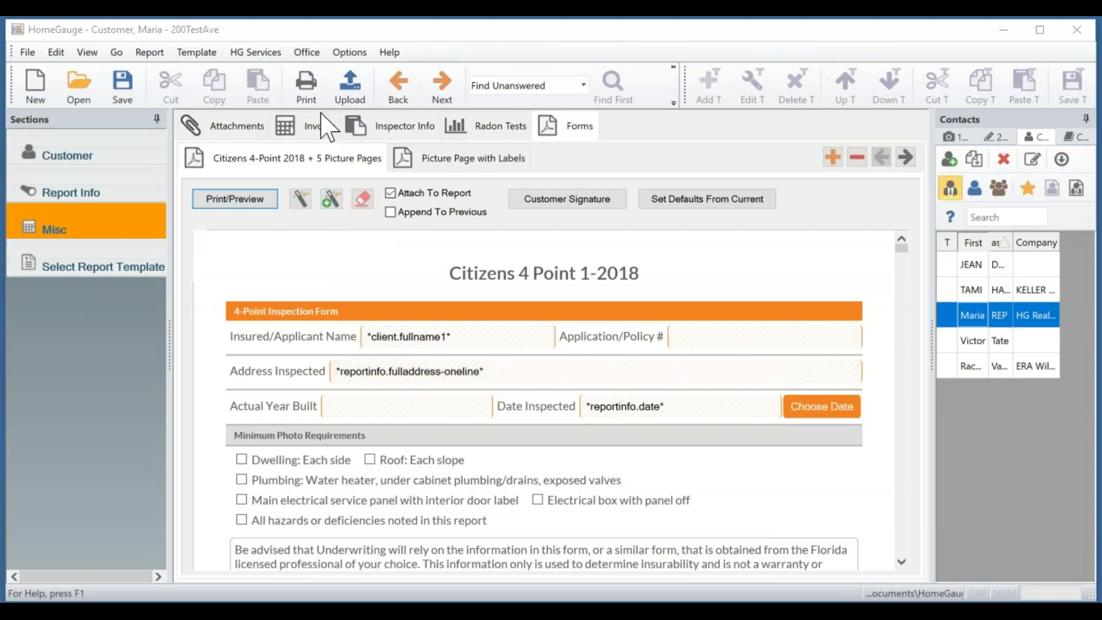
{"action": "left_click", "coordinate": [309, 53]}
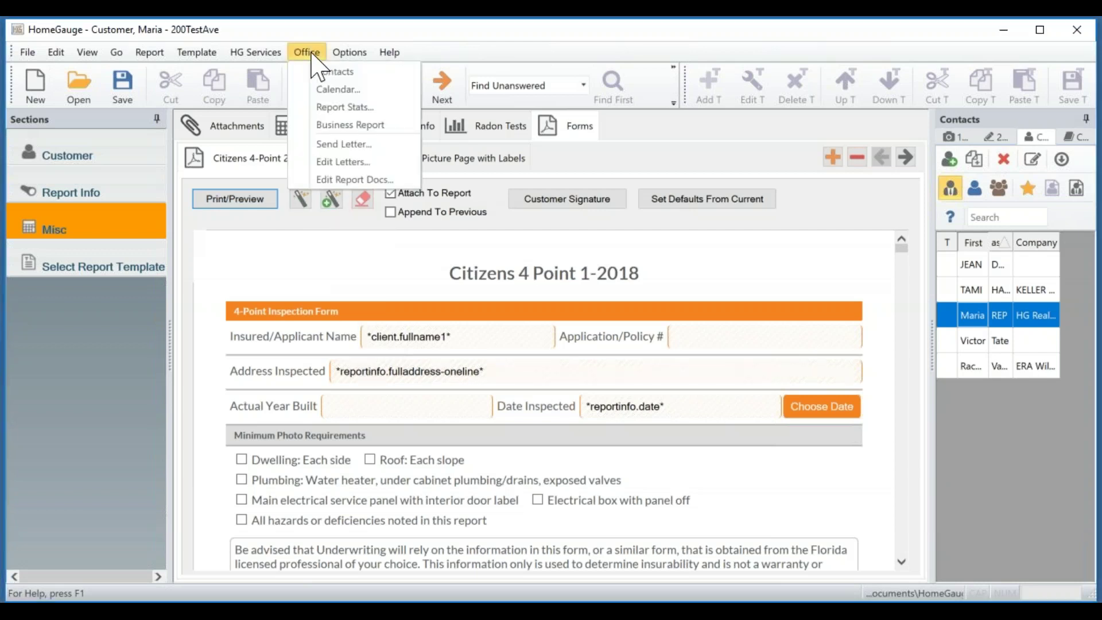
{"action": "left_click", "coordinate": [355, 179]}
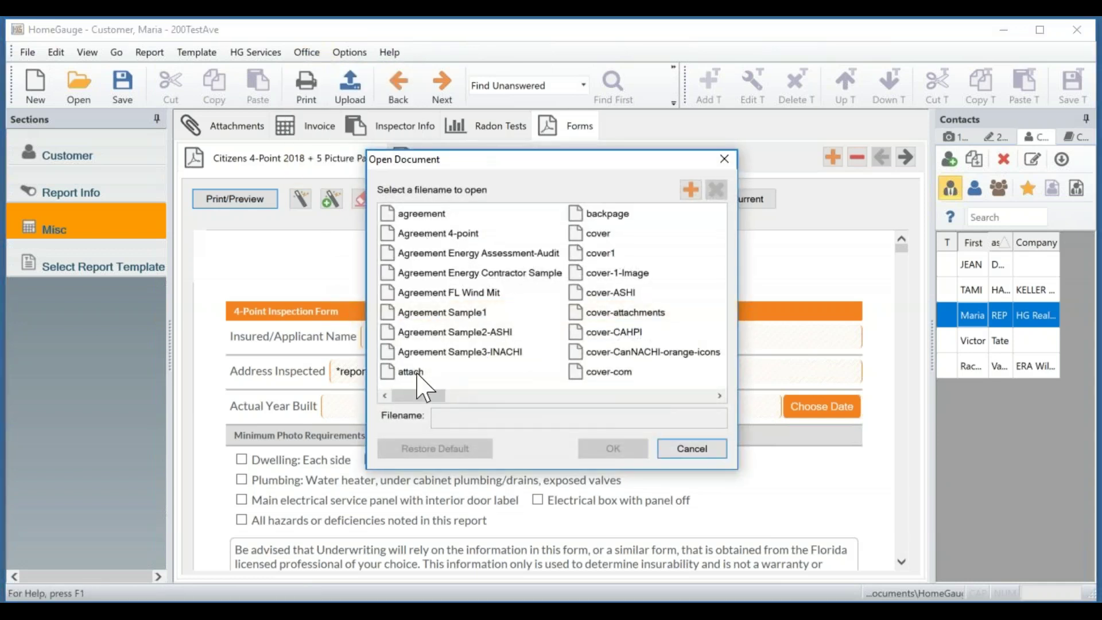
{"action": "left_click", "coordinate": [414, 373]}
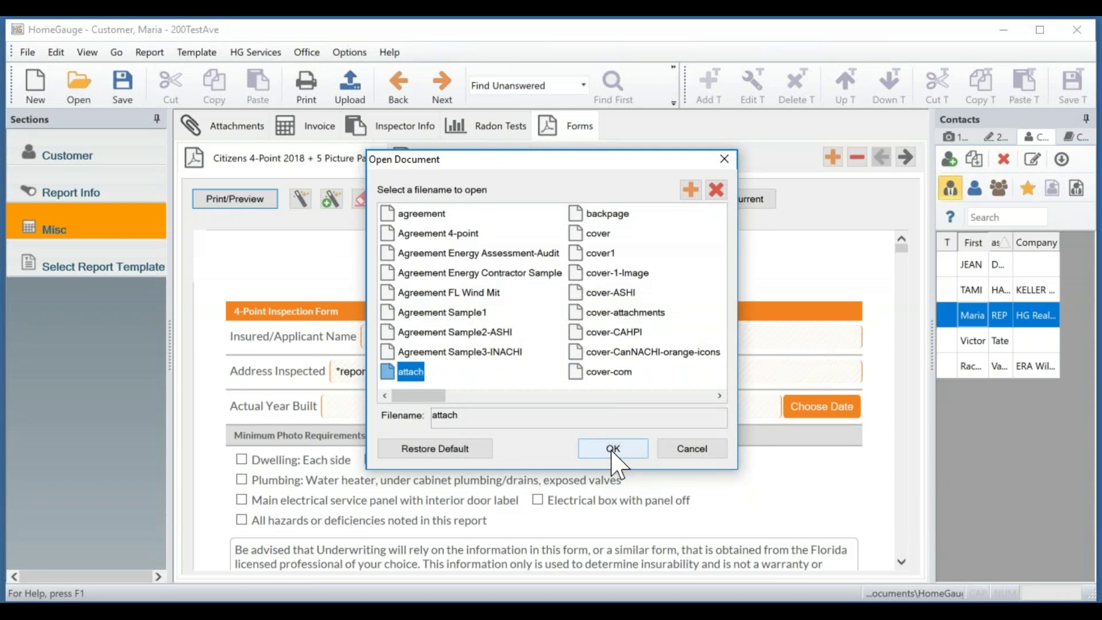
{"action": "left_click", "coordinate": [612, 454]}
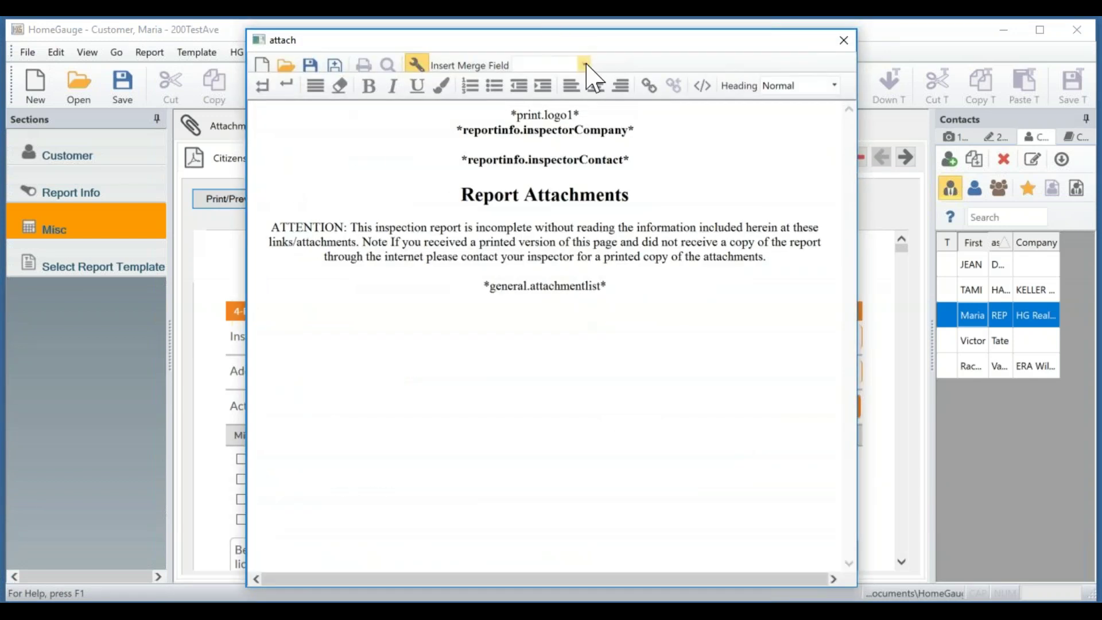
{"action": "left_click", "coordinate": [584, 65]}
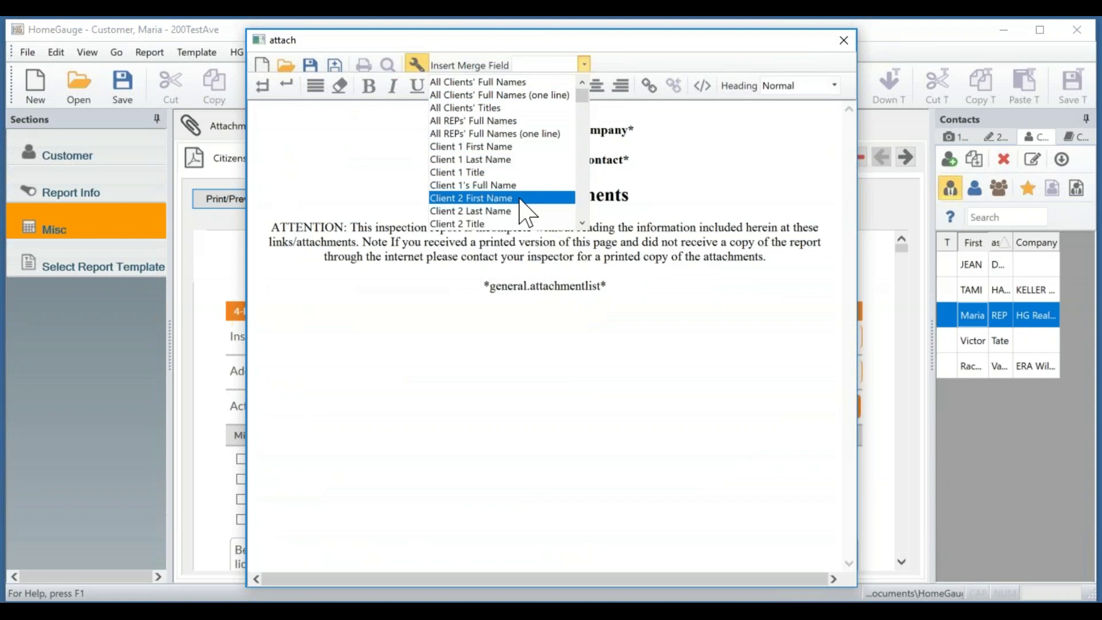
{"action": "scroll", "coordinate": [505, 159], "scroll_direction": "down", "scroll_amount": 2}
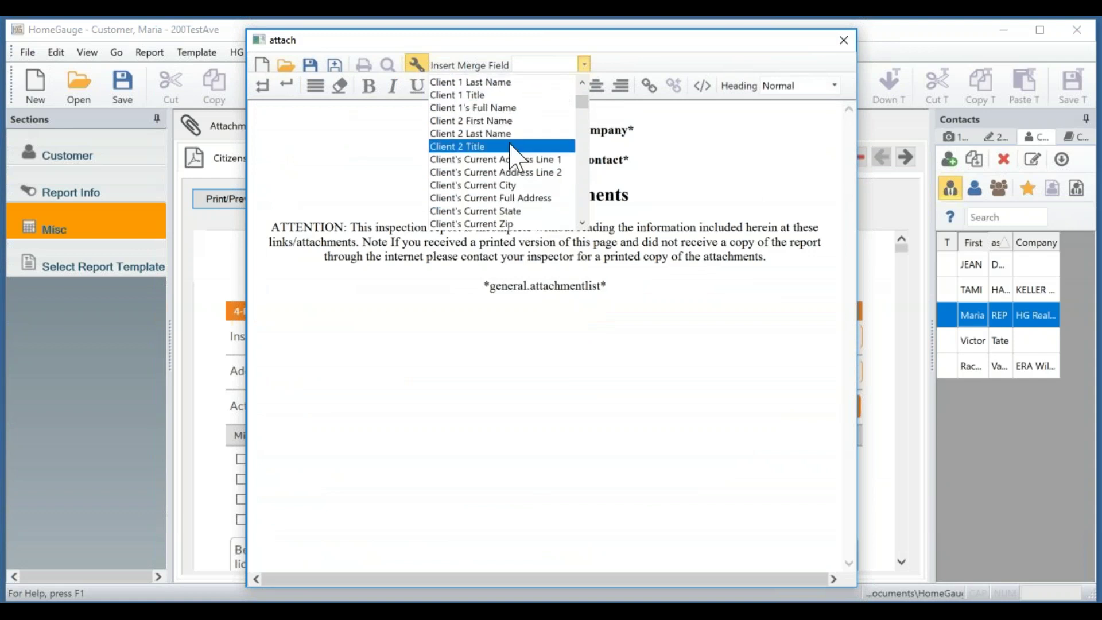
{"action": "scroll", "coordinate": [513, 158], "scroll_direction": "down", "scroll_amount": 4}
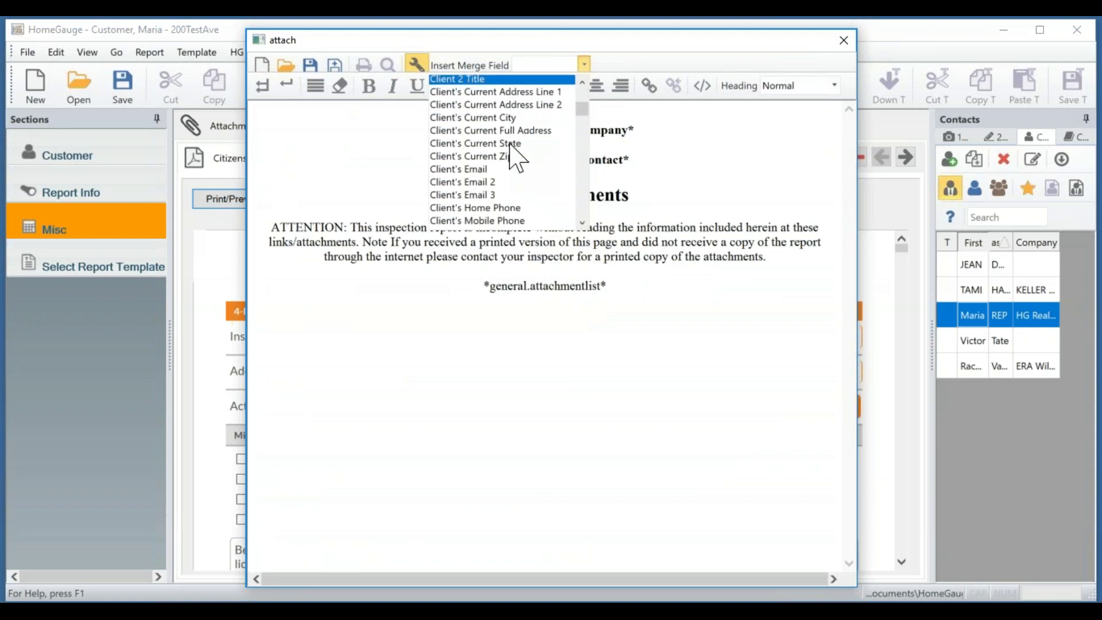
{"action": "scroll", "coordinate": [516, 158], "scroll_direction": "down", "scroll_amount": 4}
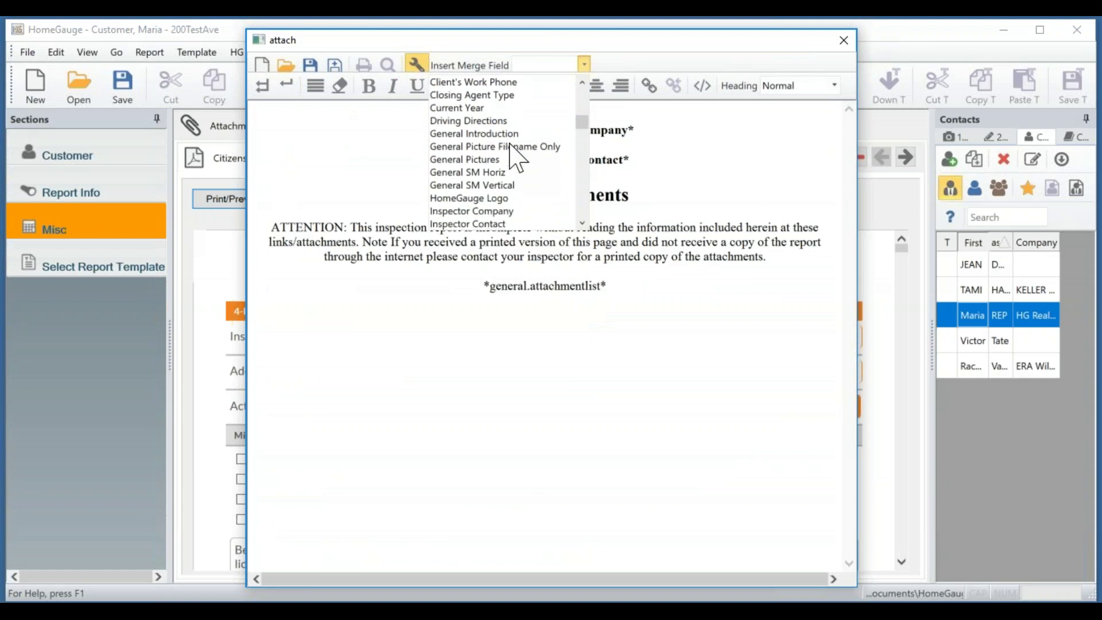
{"action": "scroll", "coordinate": [516, 157], "scroll_direction": "up", "scroll_amount": 13}
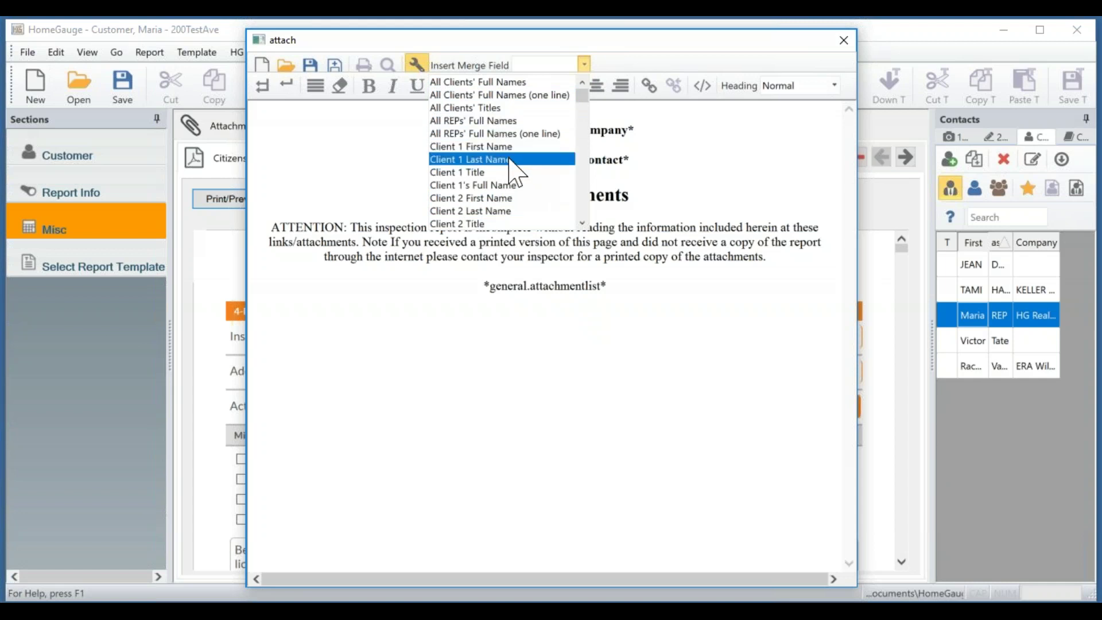
{"action": "left_click", "coordinate": [734, 142]}
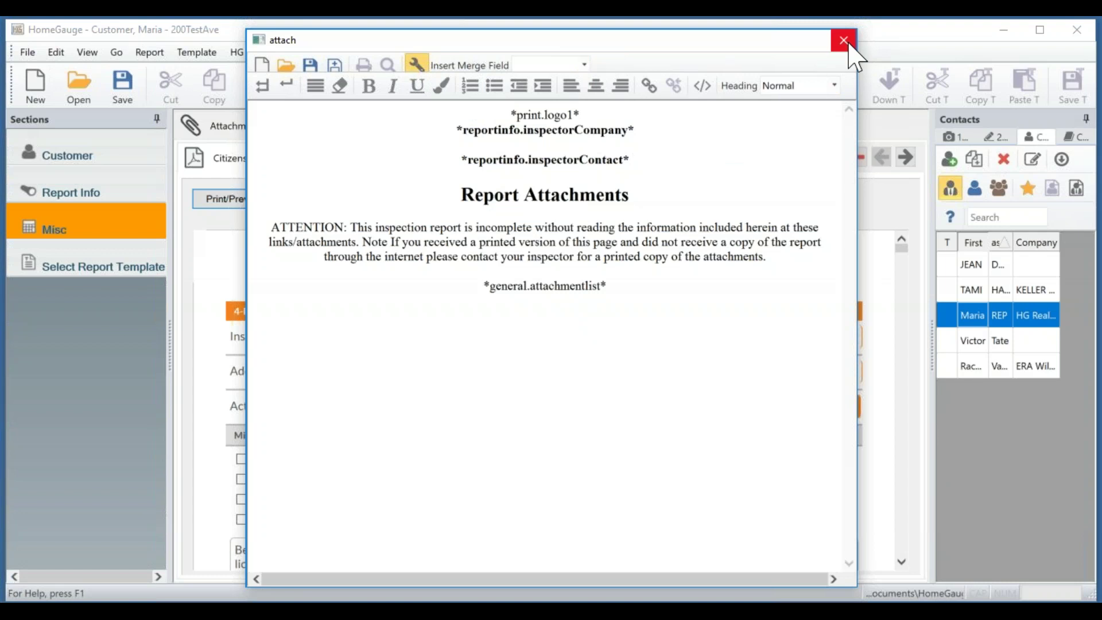
{"action": "left_click", "coordinate": [850, 44]}
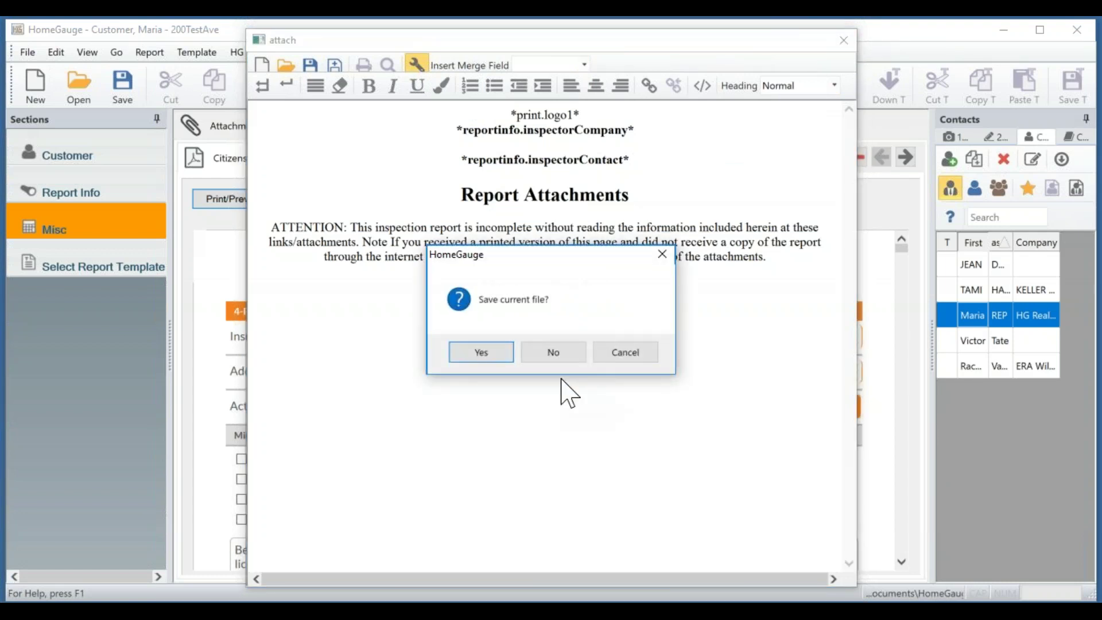
{"action": "left_click", "coordinate": [553, 352]}
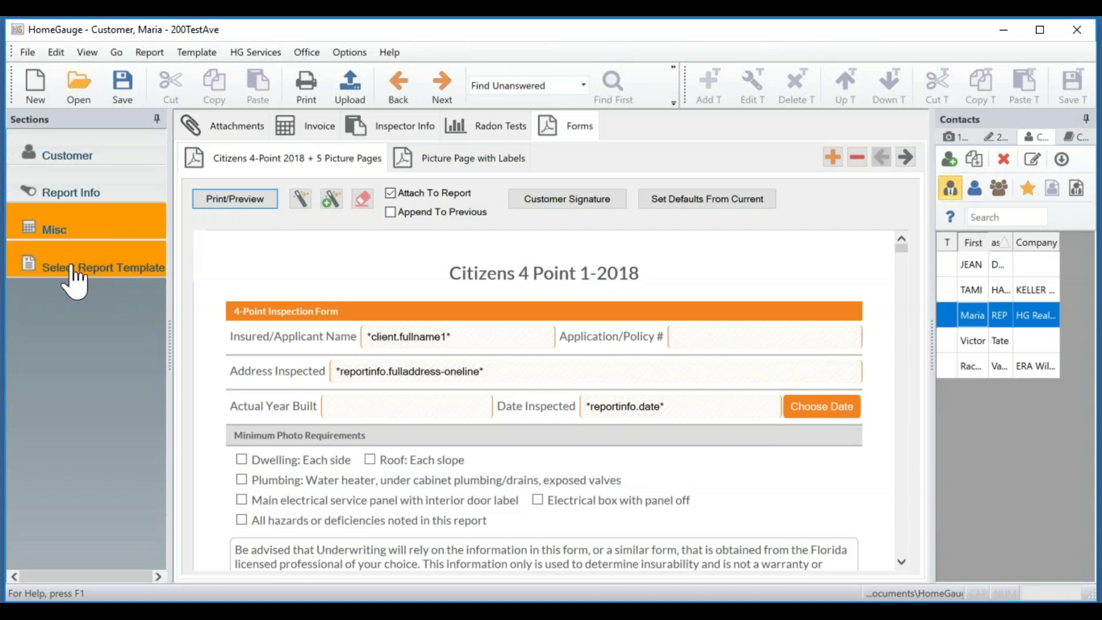
Load the Residential > Systems (Residential).ht5 template into the report.
{"action": "left_click", "coordinate": [71, 267]}
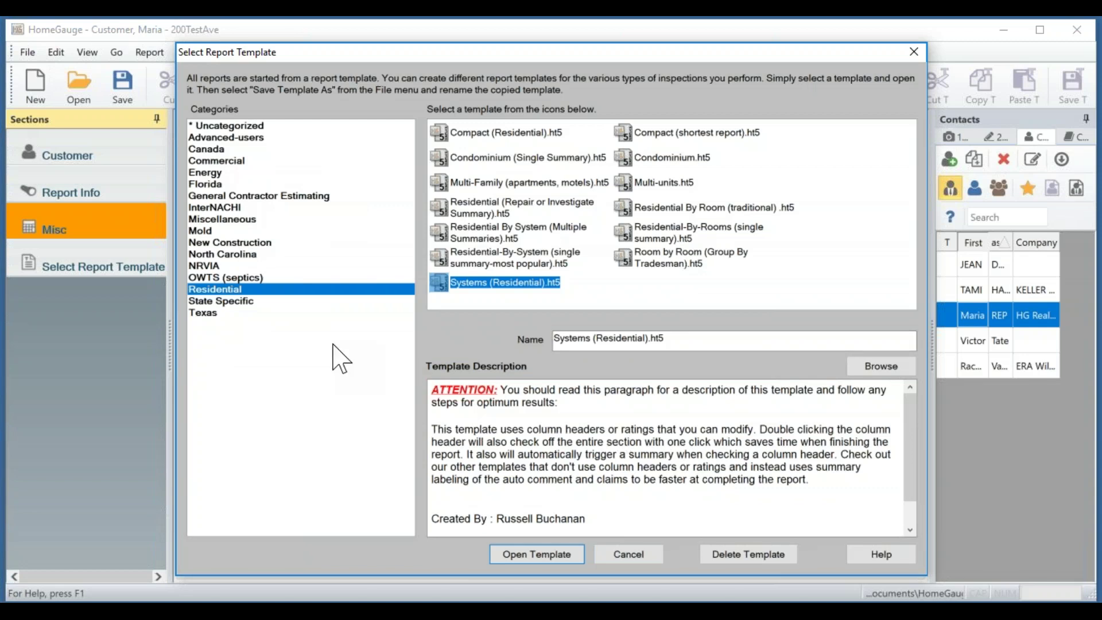
{"action": "left_click", "coordinate": [224, 290]}
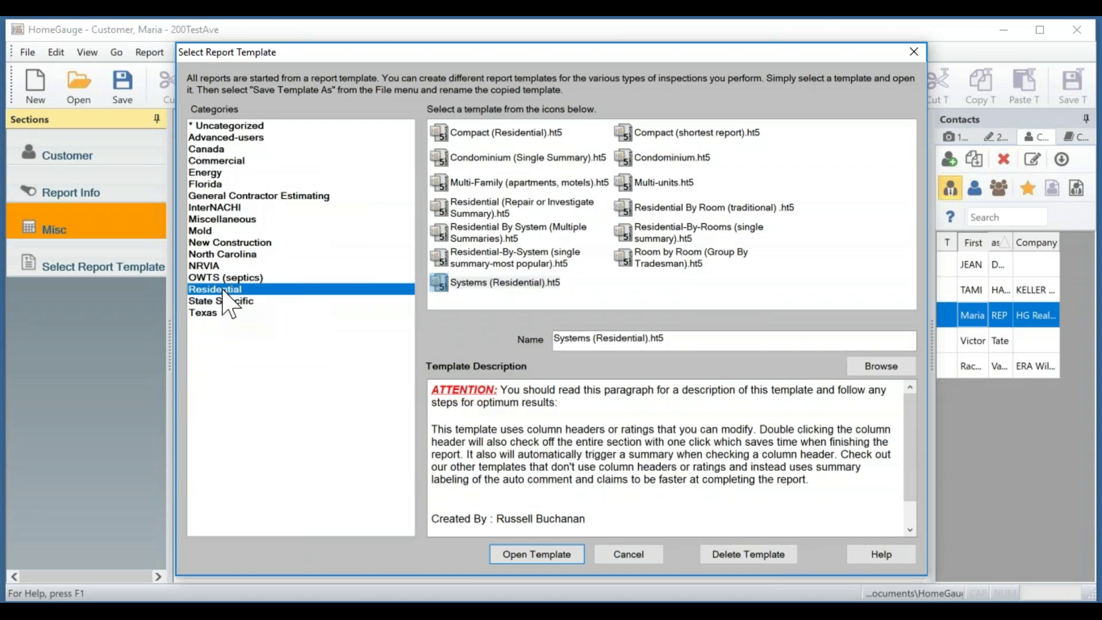
{"action": "left_click", "coordinate": [440, 282]}
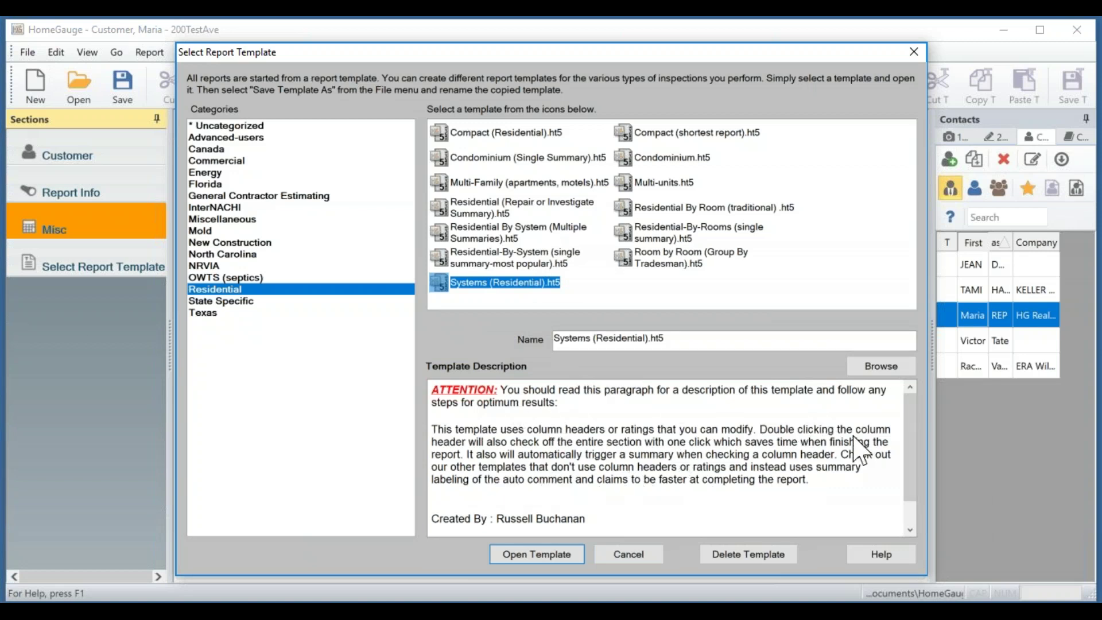
{"action": "left_click_drag", "start_coordinate": [910, 435], "coordinate": [911, 488]}
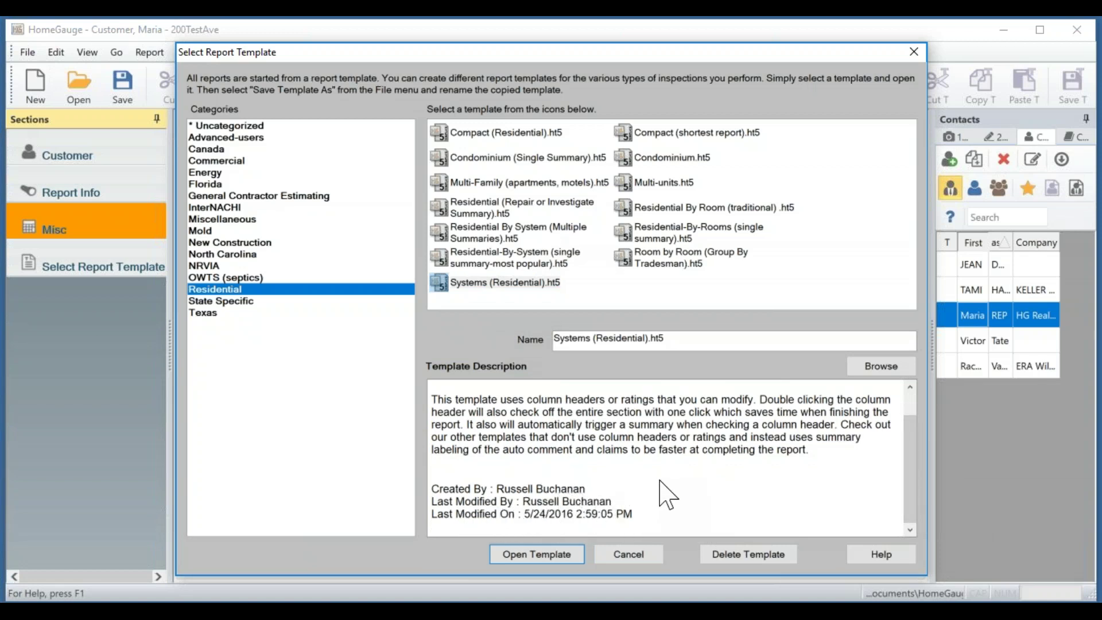
{"action": "left_click", "coordinate": [489, 283]}
{"action": "left_click", "coordinate": [507, 548]}
{"action": "left_click", "coordinate": [472, 286]}
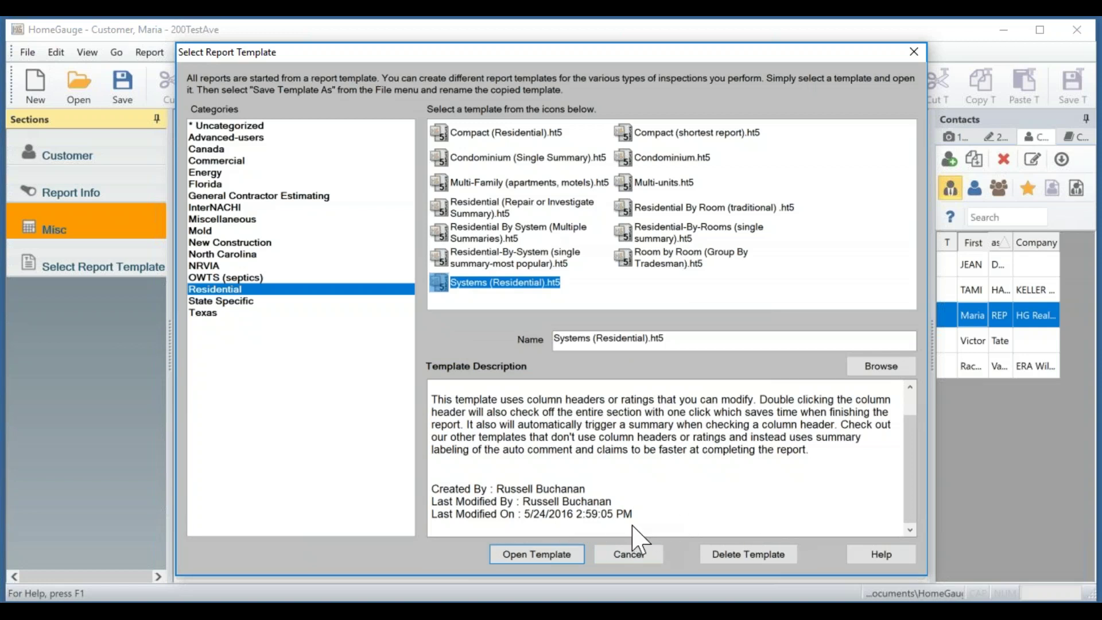
{"action": "left_click", "coordinate": [529, 554]}
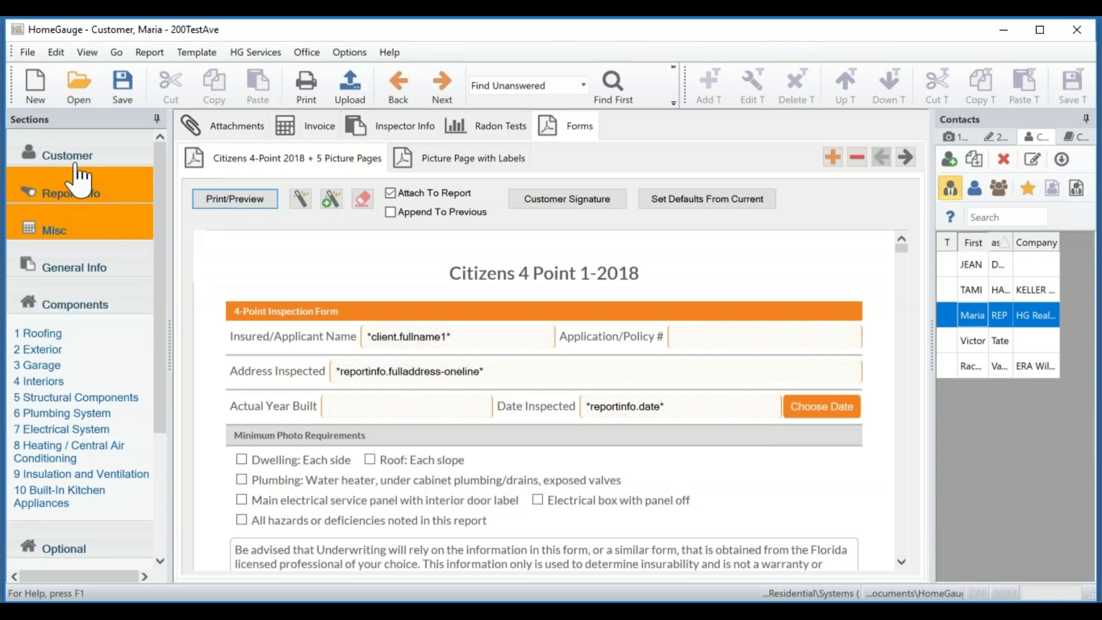
Open General Info and read through the report introduction text.
{"action": "left_click", "coordinate": [83, 270]}
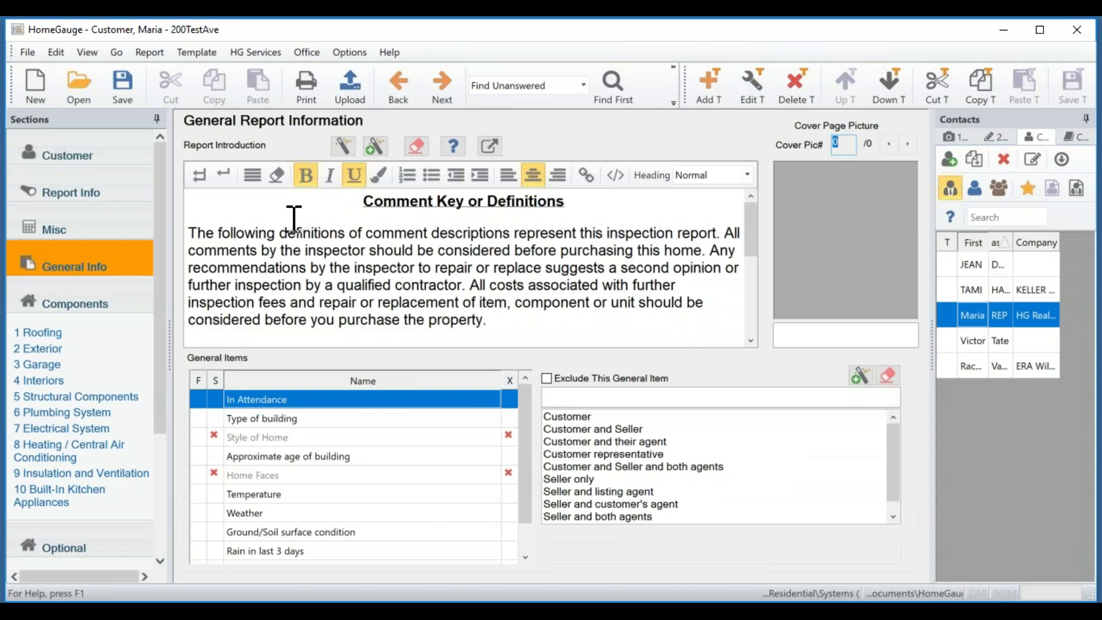
{"action": "left_click", "coordinate": [752, 228]}
{"action": "left_click_drag", "start_coordinate": [753, 230], "coordinate": [754, 272]}
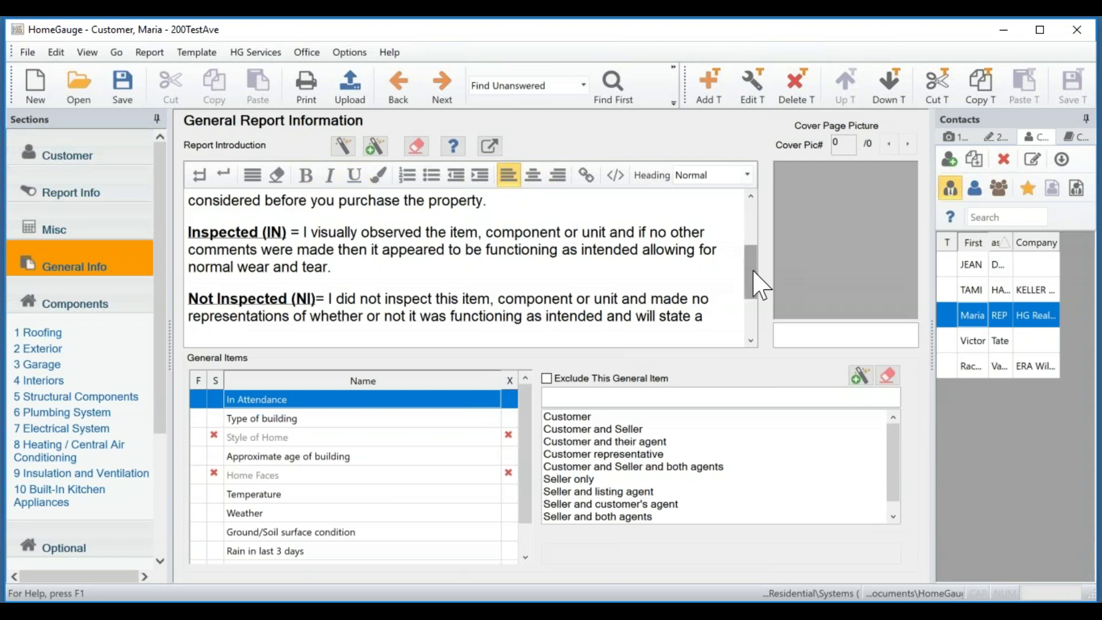
{"action": "left_click_drag", "start_coordinate": [754, 272], "coordinate": [751, 327]}
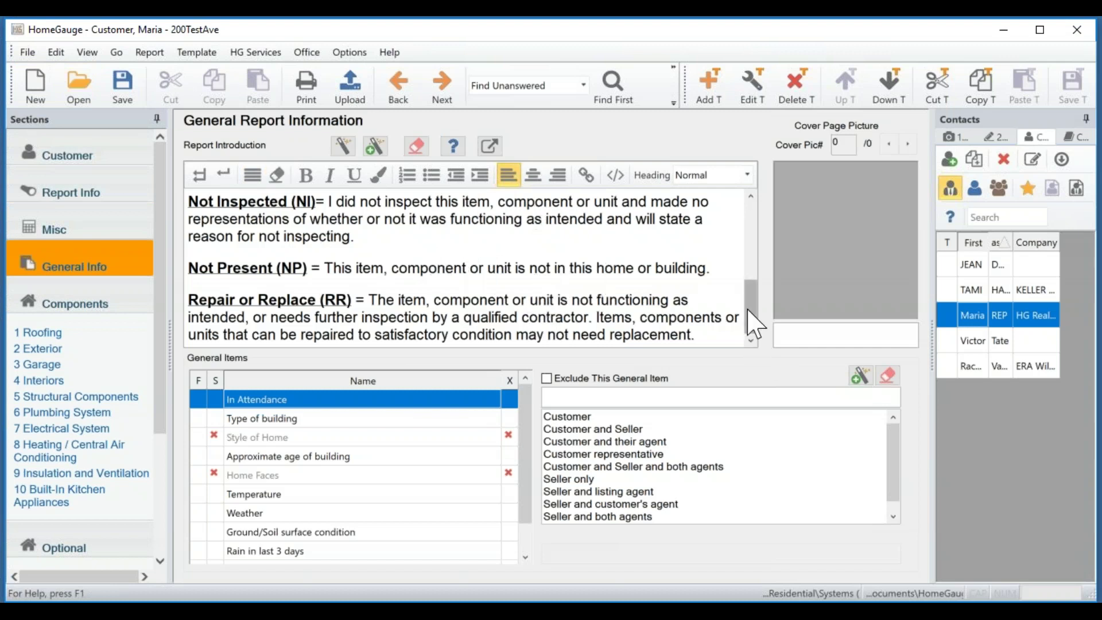
{"action": "left_click_drag", "start_coordinate": [752, 324], "coordinate": [752, 223]}
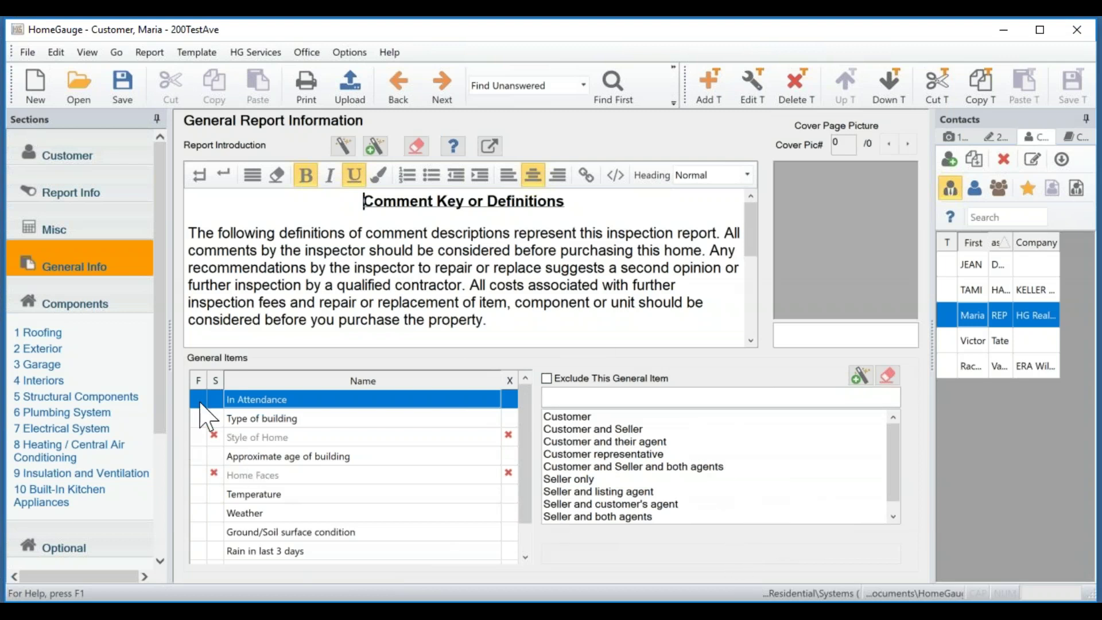
Set In Attendance to Customer and Seller and Type of building to Single Family (2 story).
{"action": "left_click", "coordinate": [273, 401]}
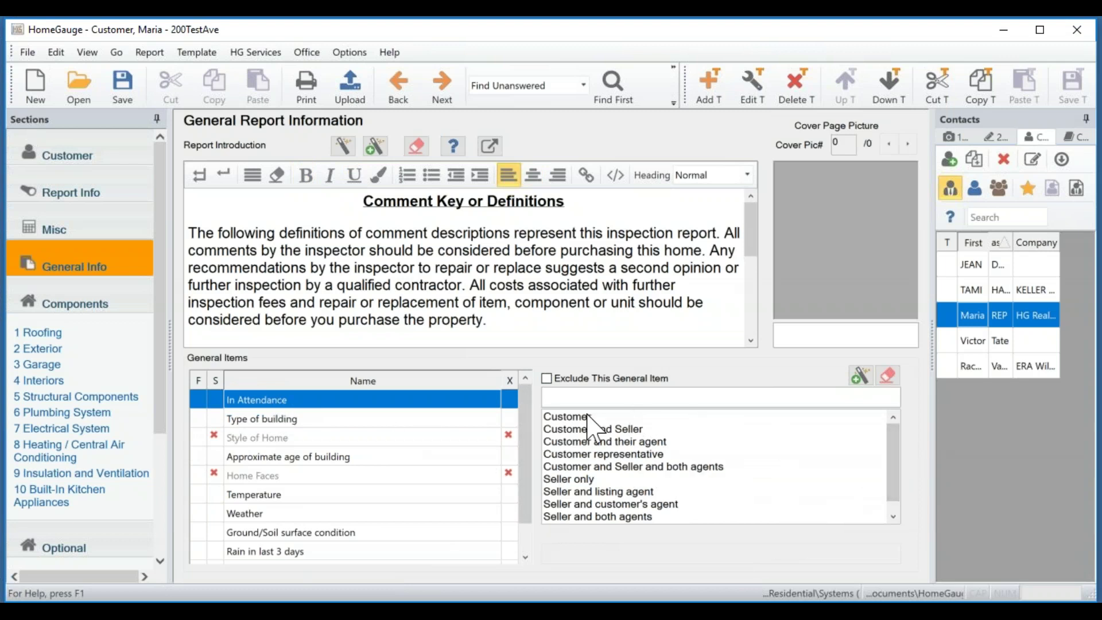
{"action": "left_click", "coordinate": [565, 431]}
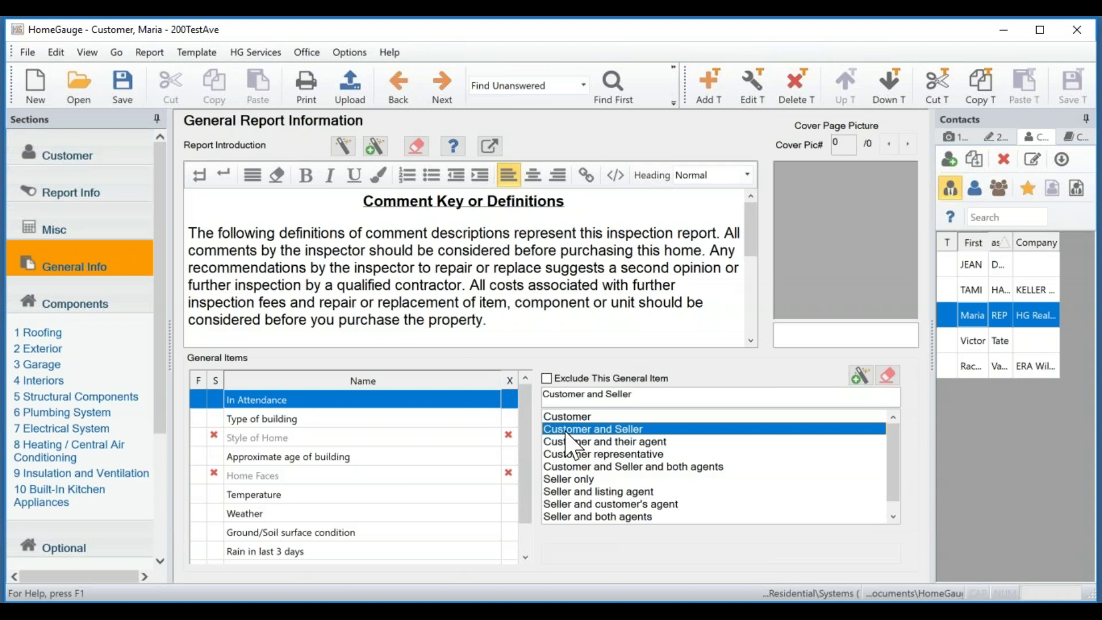
{"action": "left_click", "coordinate": [340, 419]}
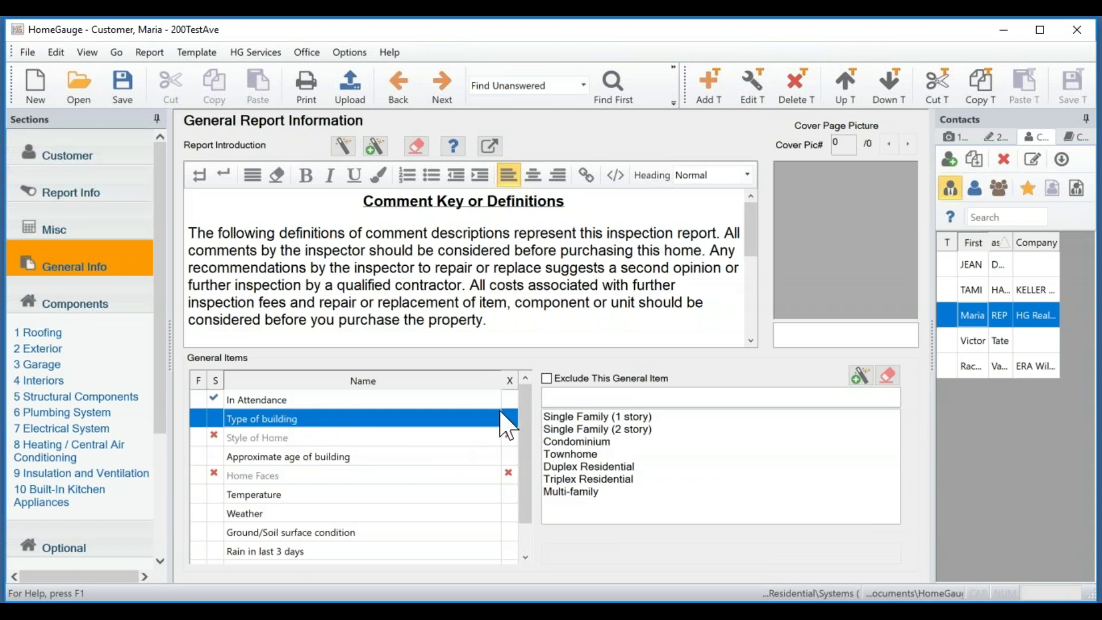
{"action": "left_click", "coordinate": [598, 431]}
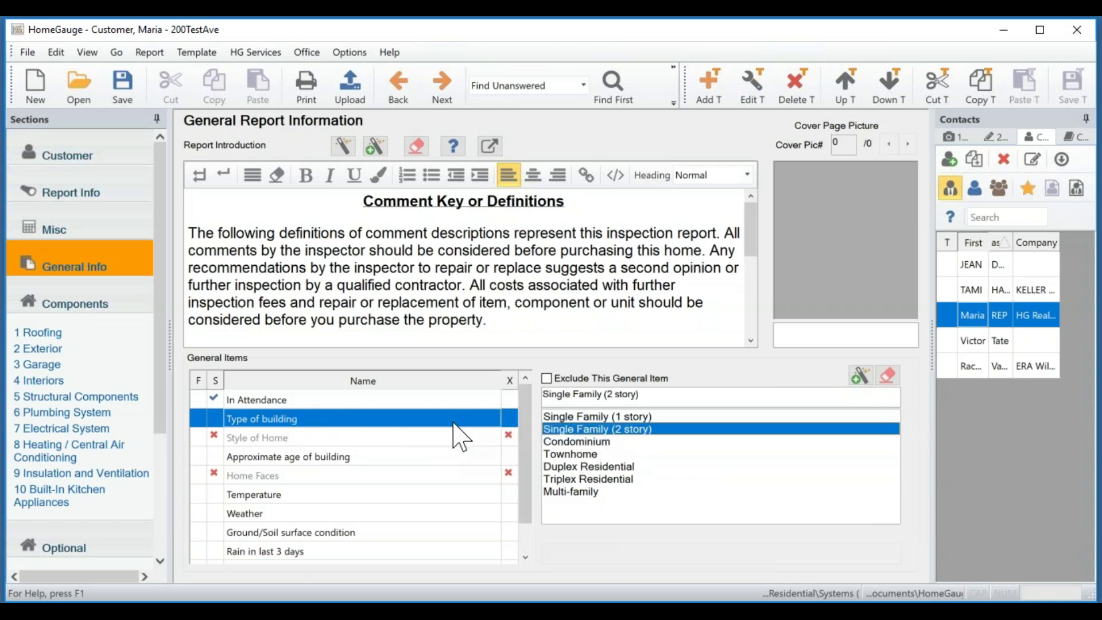
{"action": "left_click", "coordinate": [352, 437]}
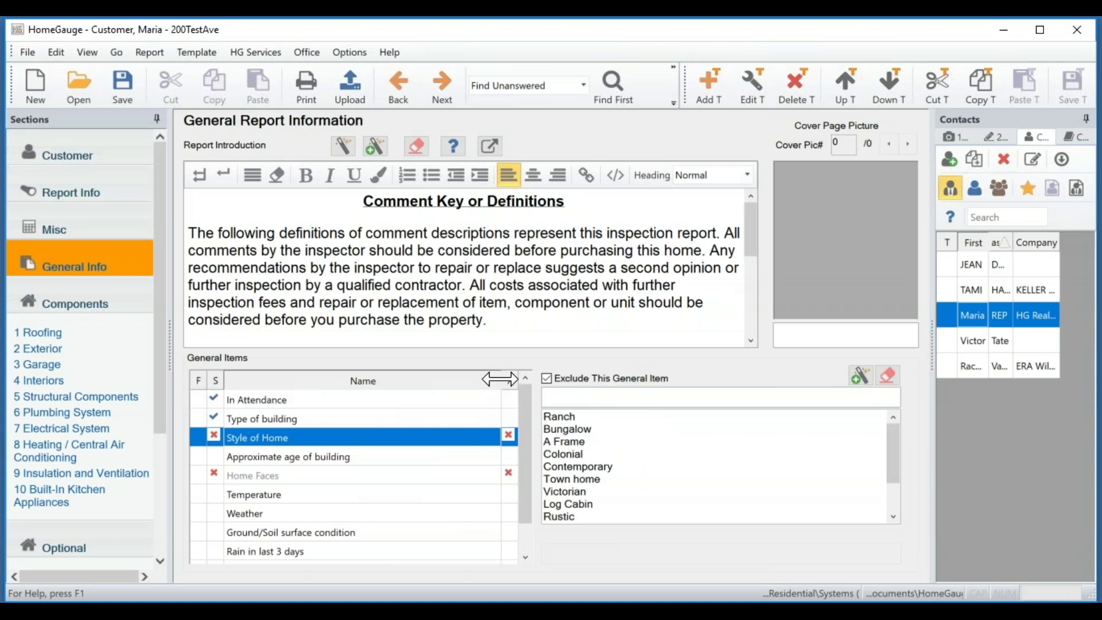
{"action": "left_click", "coordinate": [199, 399]}
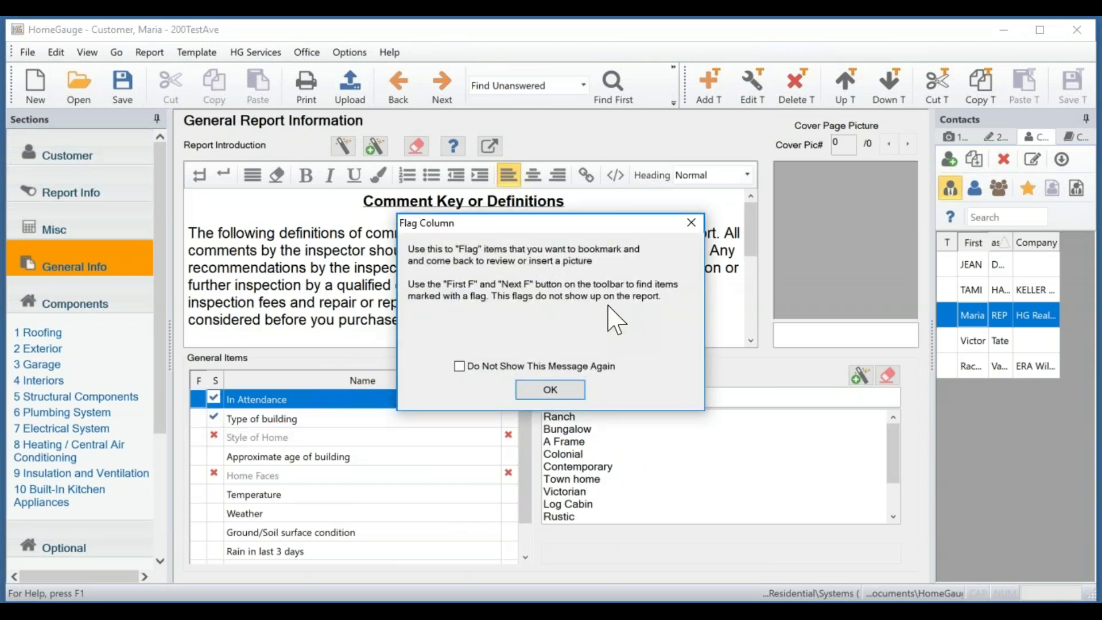
Switch the finder to Find Flagged, run Find First, and flag In Attendance for review.
{"action": "left_click", "coordinate": [551, 390]}
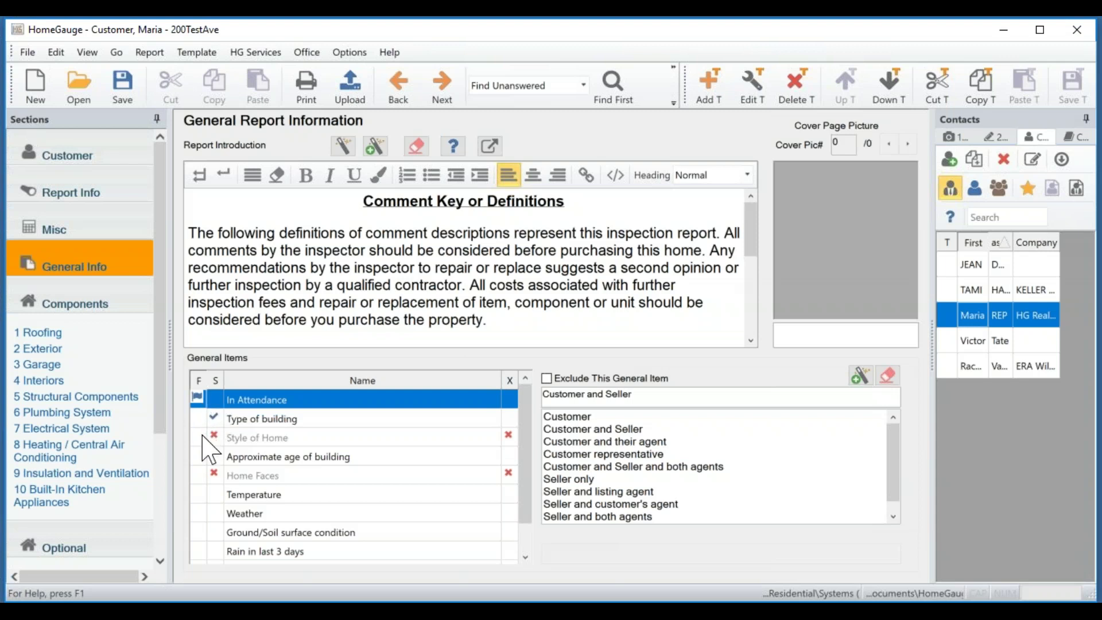
{"action": "left_click", "coordinate": [314, 437]}
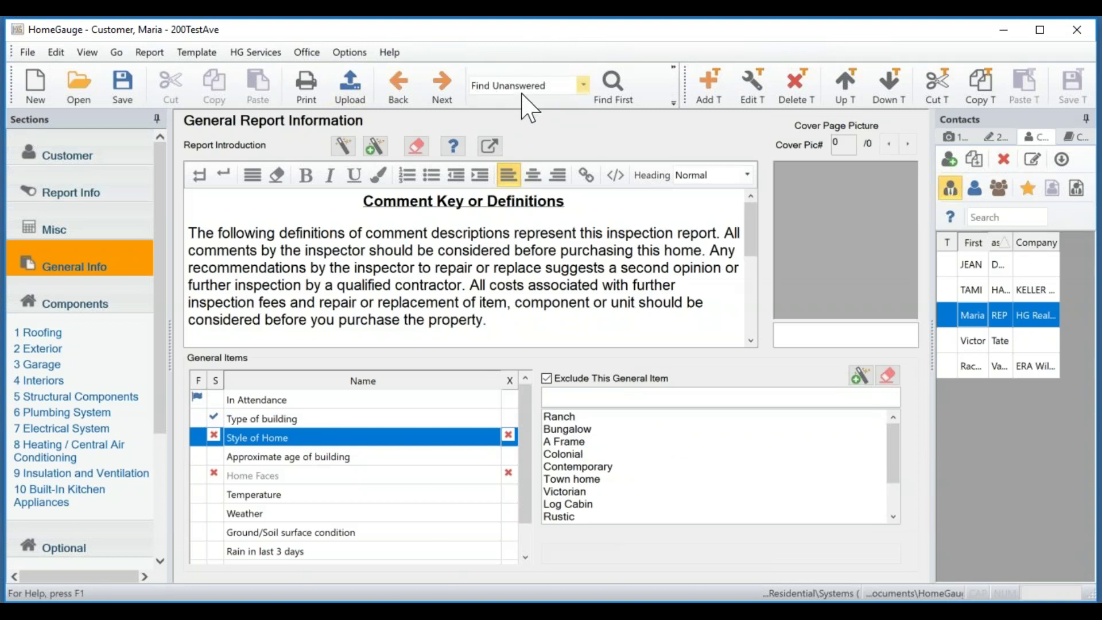
{"action": "left_click", "coordinate": [581, 88]}
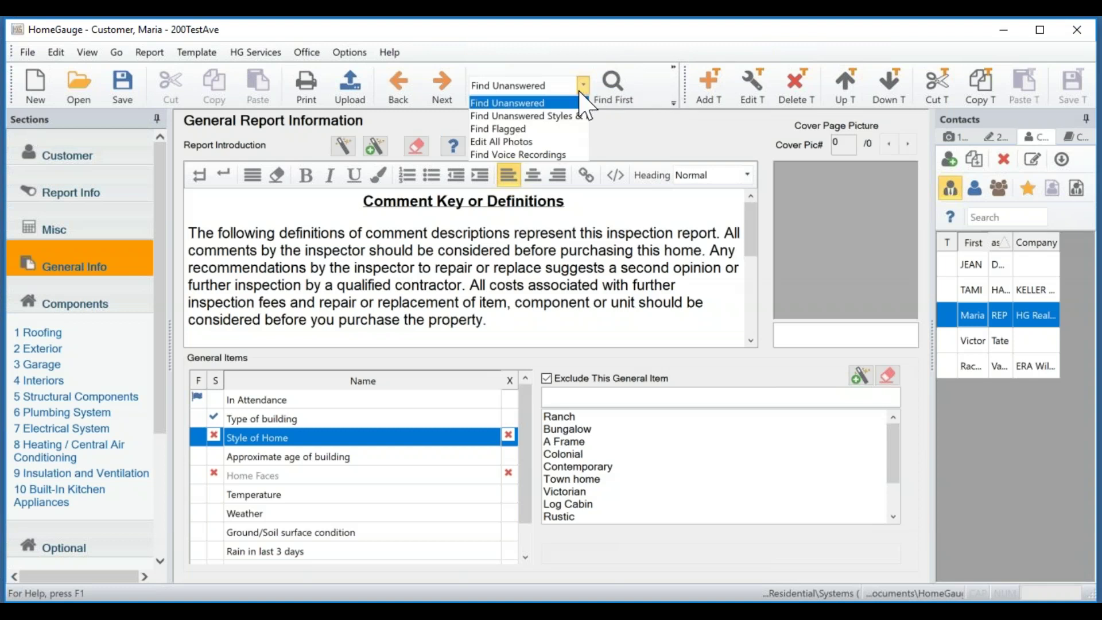
{"action": "left_click", "coordinate": [519, 129]}
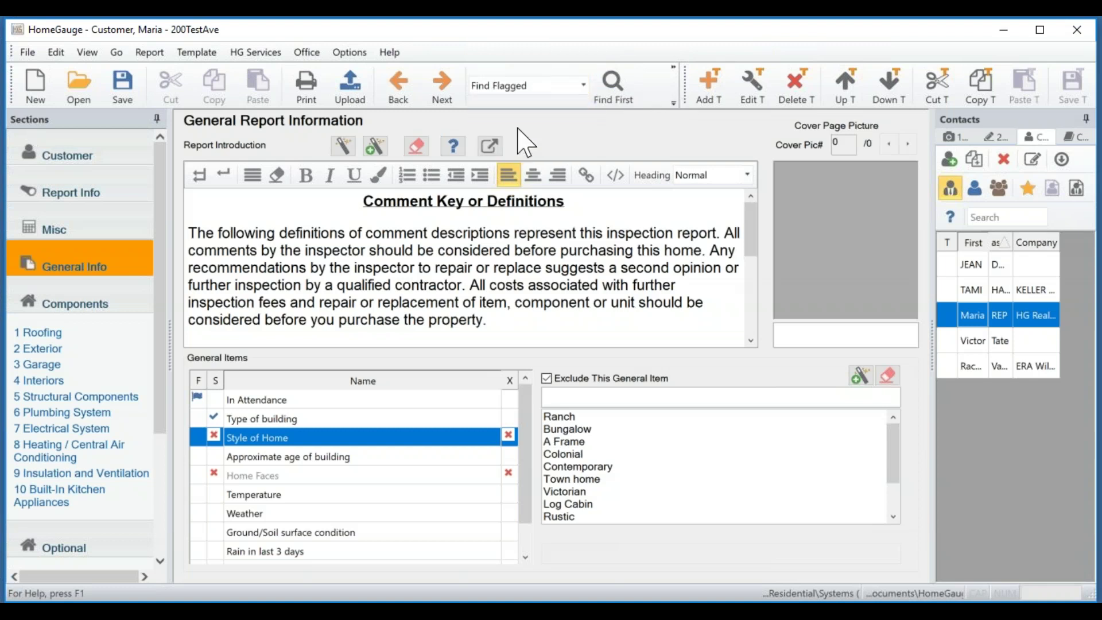
{"action": "left_click", "coordinate": [612, 89]}
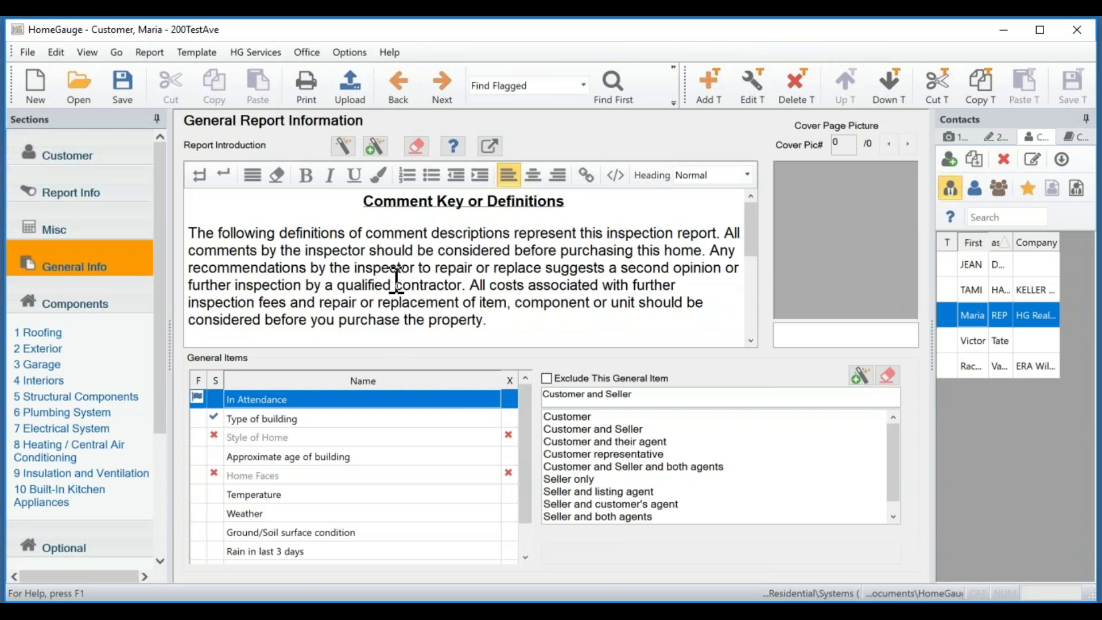
{"action": "left_click", "coordinate": [197, 397]}
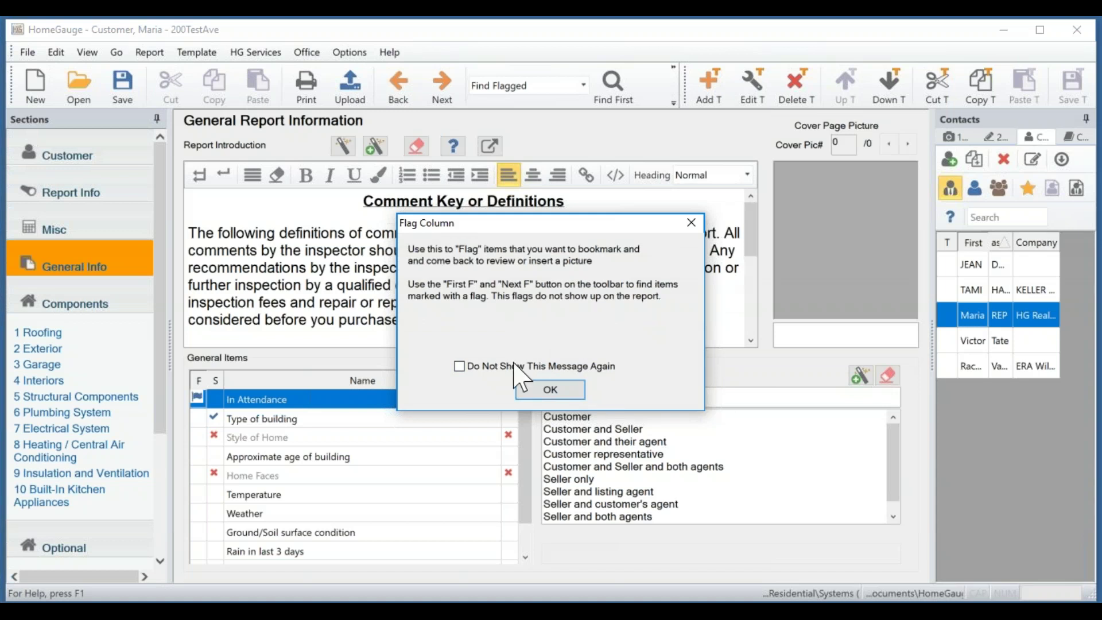
Dismiss the In Attendance flag notice and select Approximate age of building, clearing the status-column message.
{"action": "left_click", "coordinate": [550, 390]}
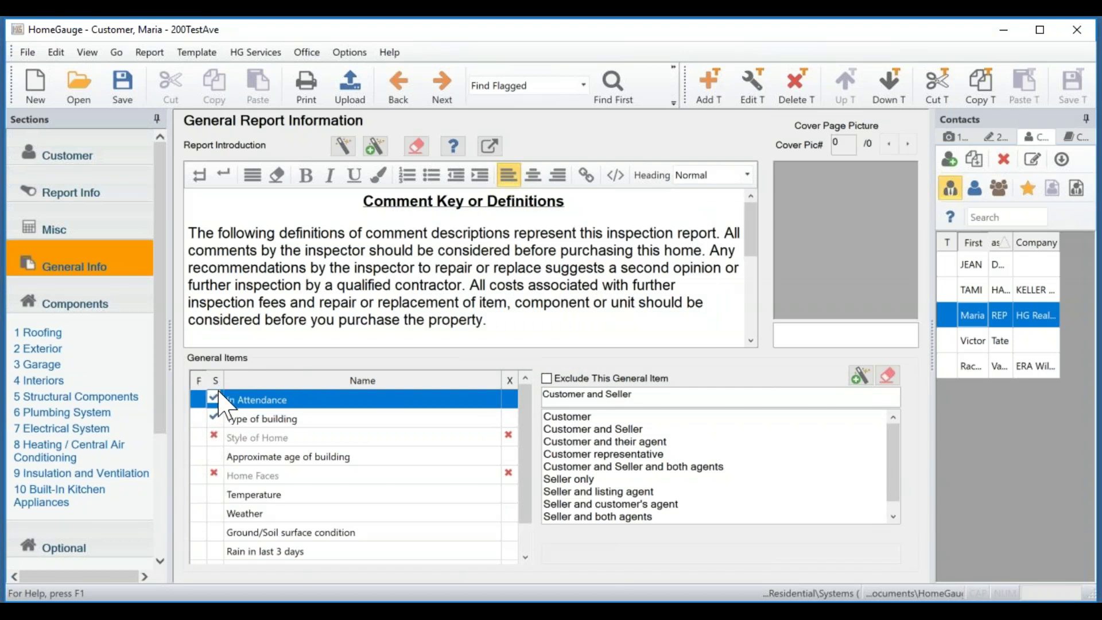
{"action": "left_click", "coordinate": [215, 459]}
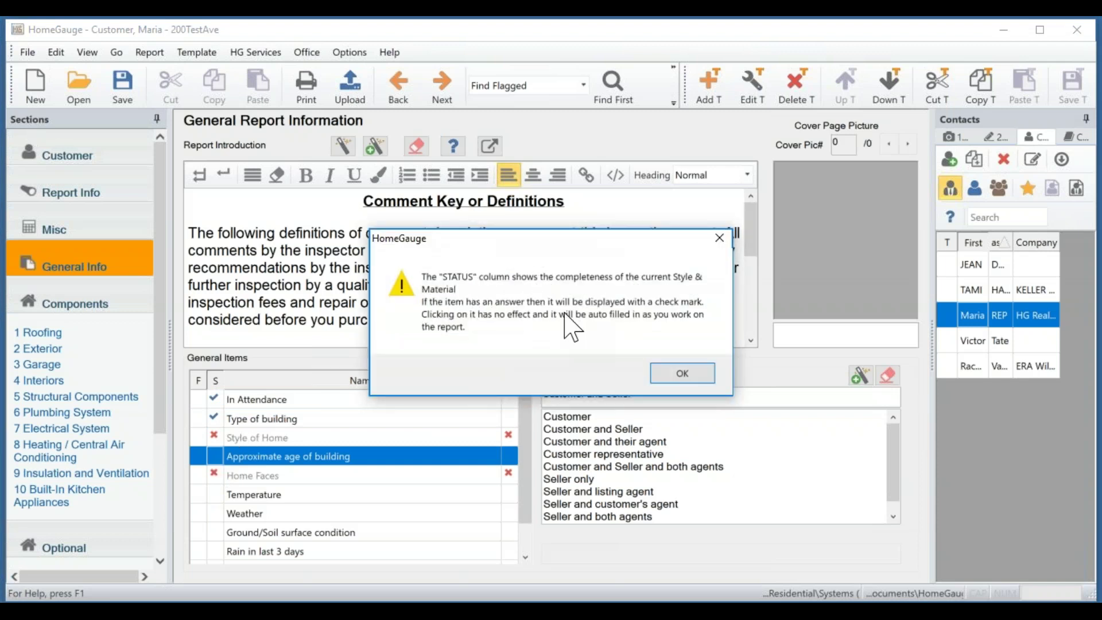
{"action": "left_click", "coordinate": [694, 377]}
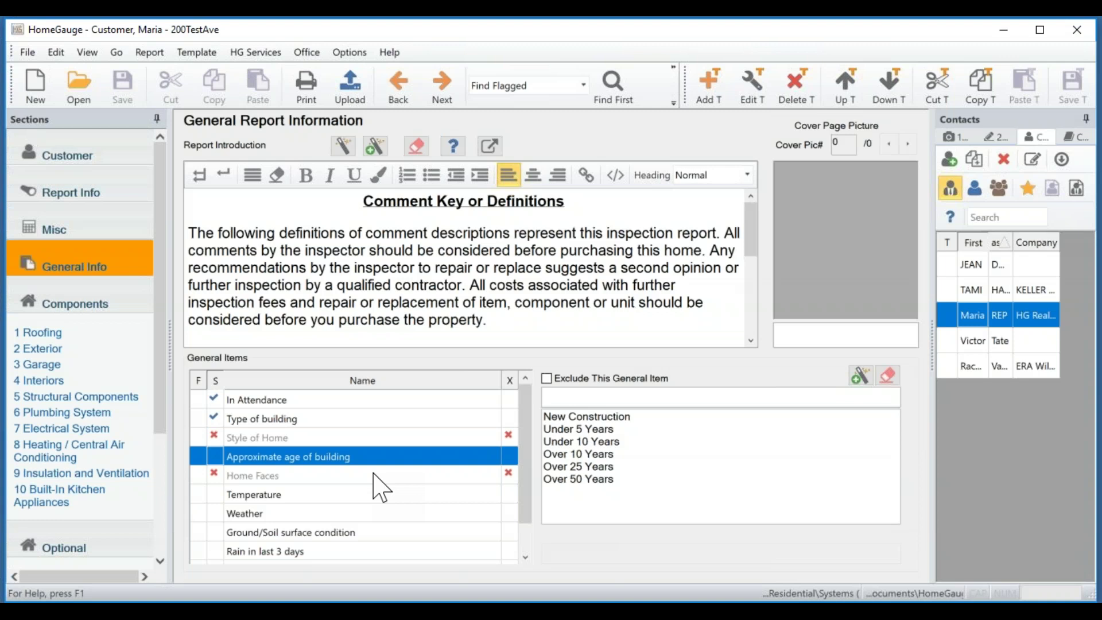
Re-include Style of Home answered as Bungalow, then check the Radon Test and Water Test items.
{"action": "left_click", "coordinate": [508, 435]}
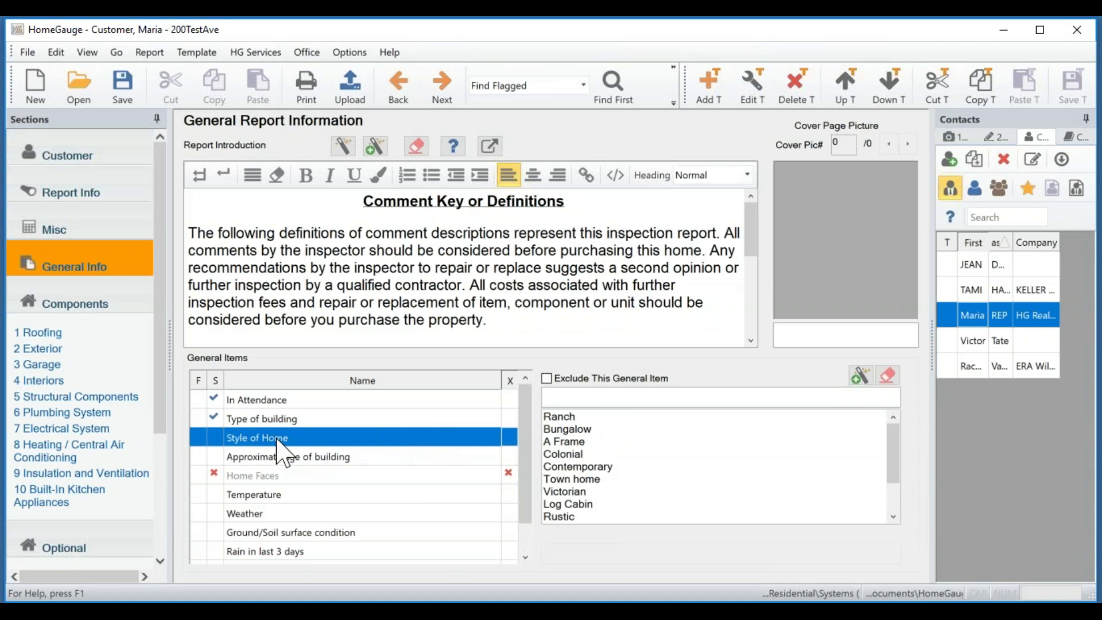
{"action": "left_click", "coordinate": [581, 429]}
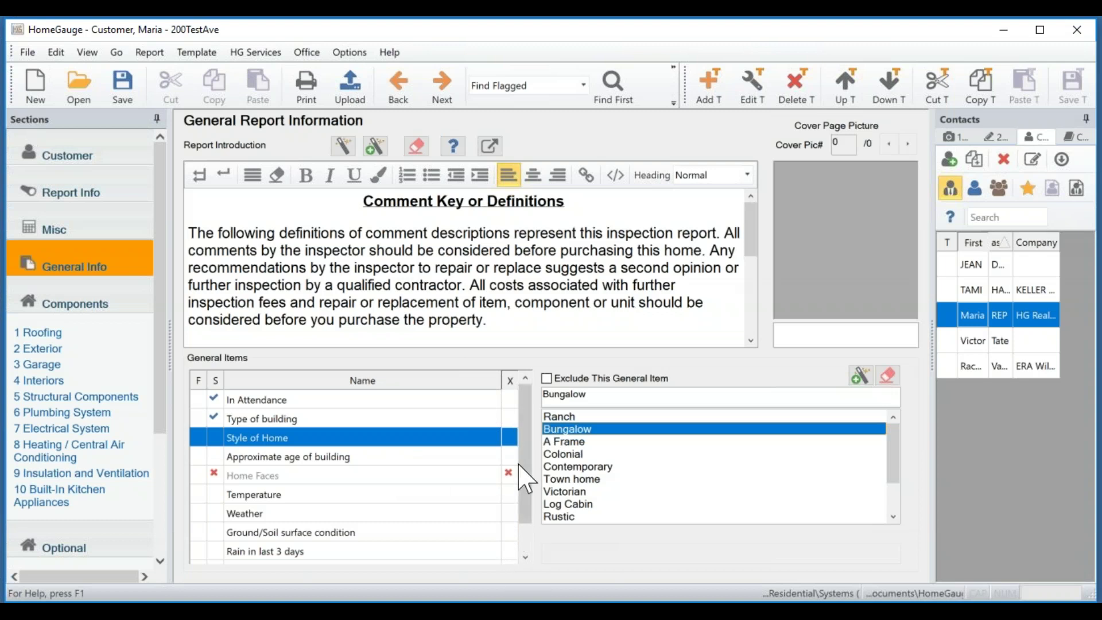
{"action": "left_click_drag", "start_coordinate": [524, 453], "coordinate": [525, 514]}
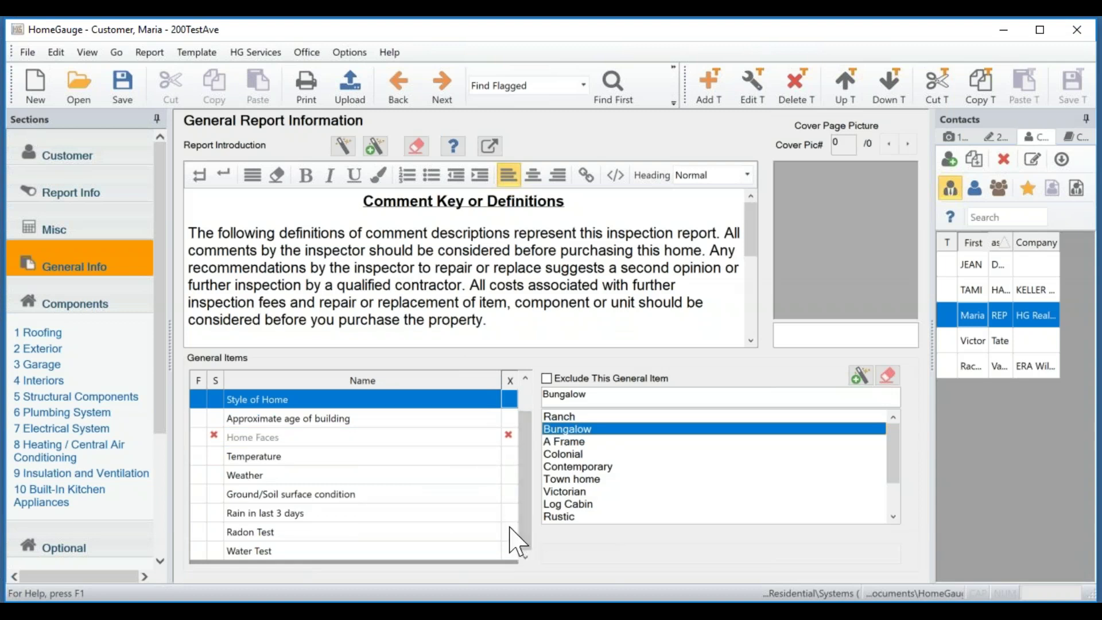
{"action": "left_click", "coordinate": [508, 530]}
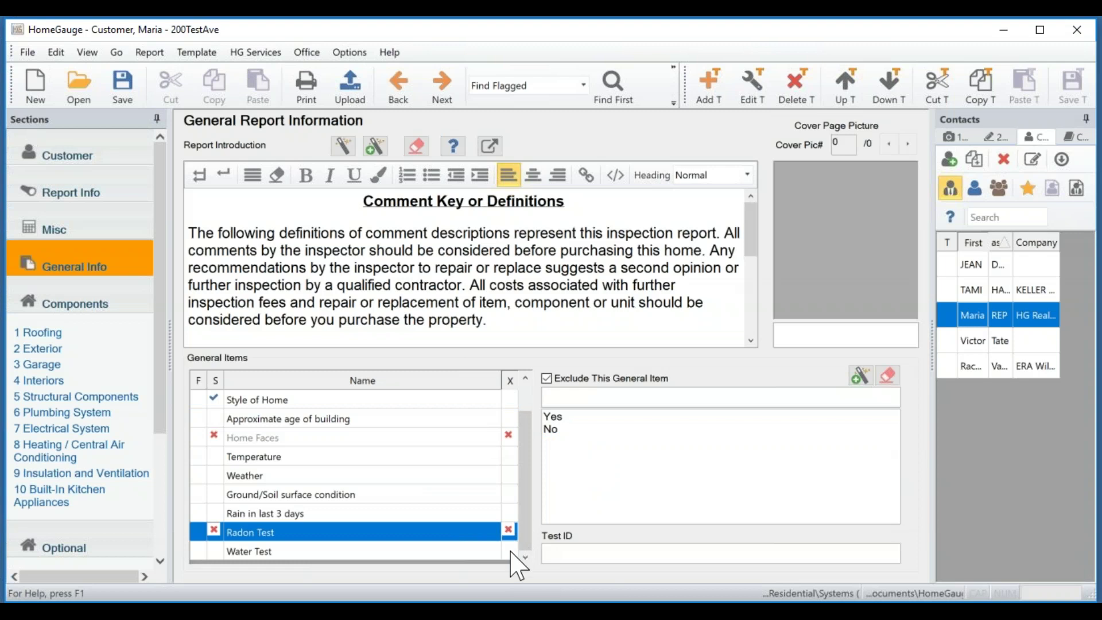
{"action": "left_click", "coordinate": [509, 550]}
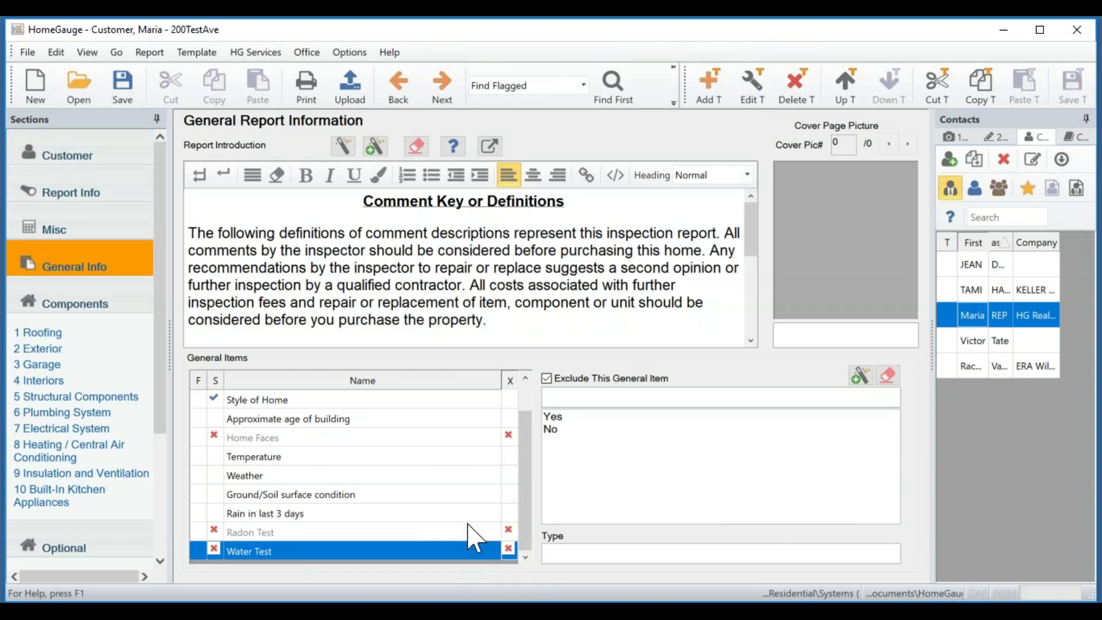
{"action": "left_click", "coordinate": [388, 533]}
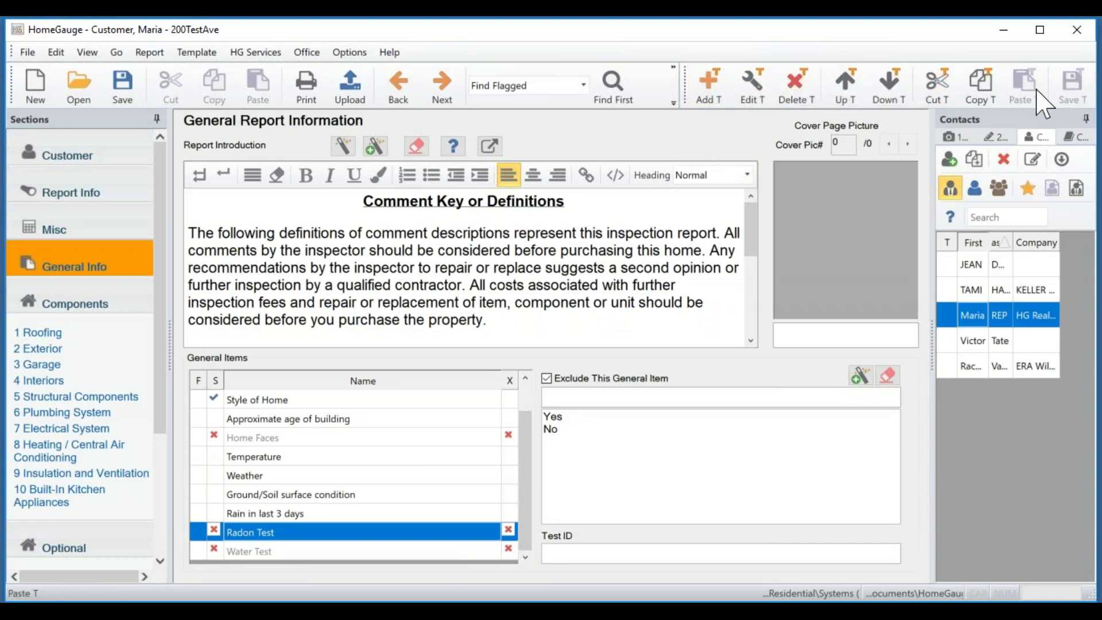
Review Radon Test's exclude-by-default definition unchanged, save the template, and select Approximate age of building.
{"action": "left_click", "coordinate": [753, 92]}
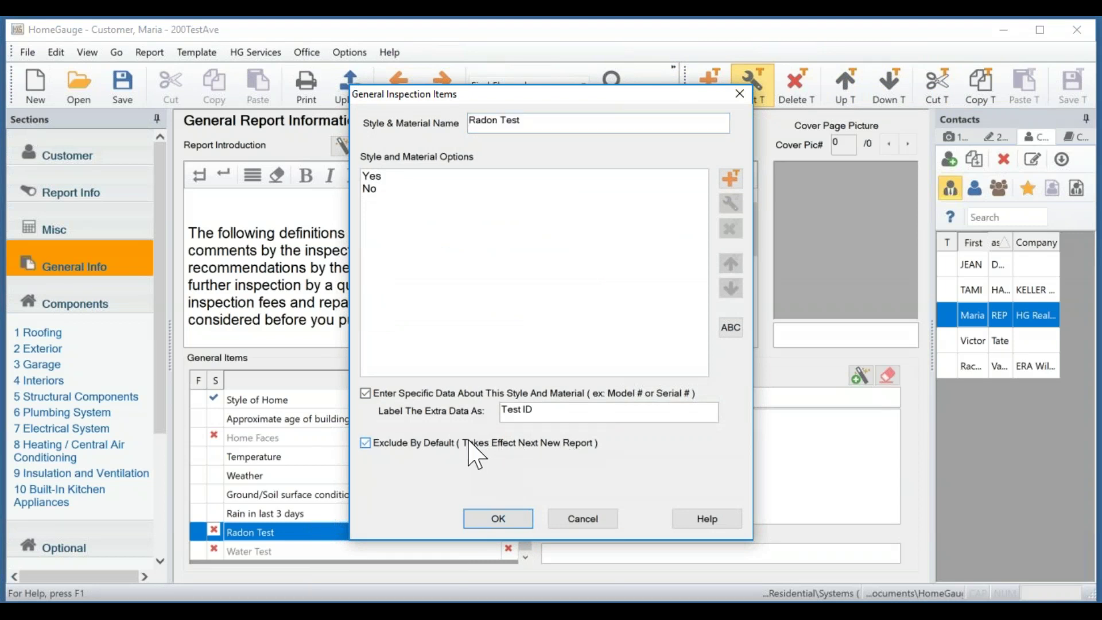
{"action": "left_click", "coordinate": [521, 527]}
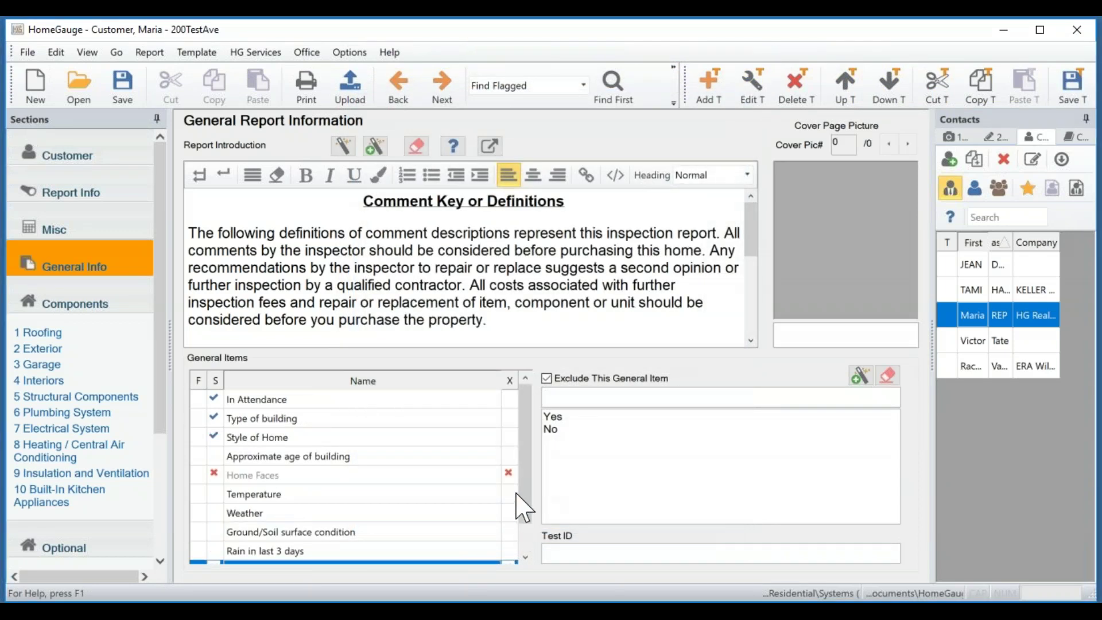
{"action": "left_click_drag", "start_coordinate": [529, 474], "coordinate": [533, 531]}
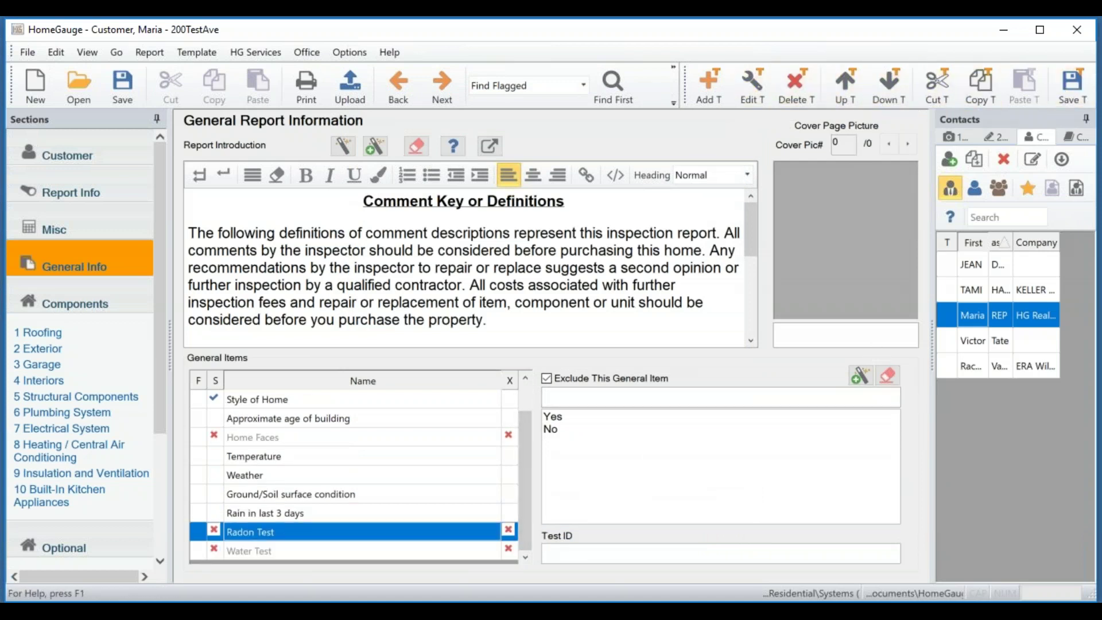
{"action": "left_click", "coordinate": [1073, 86]}
{"action": "left_click", "coordinate": [393, 418]}
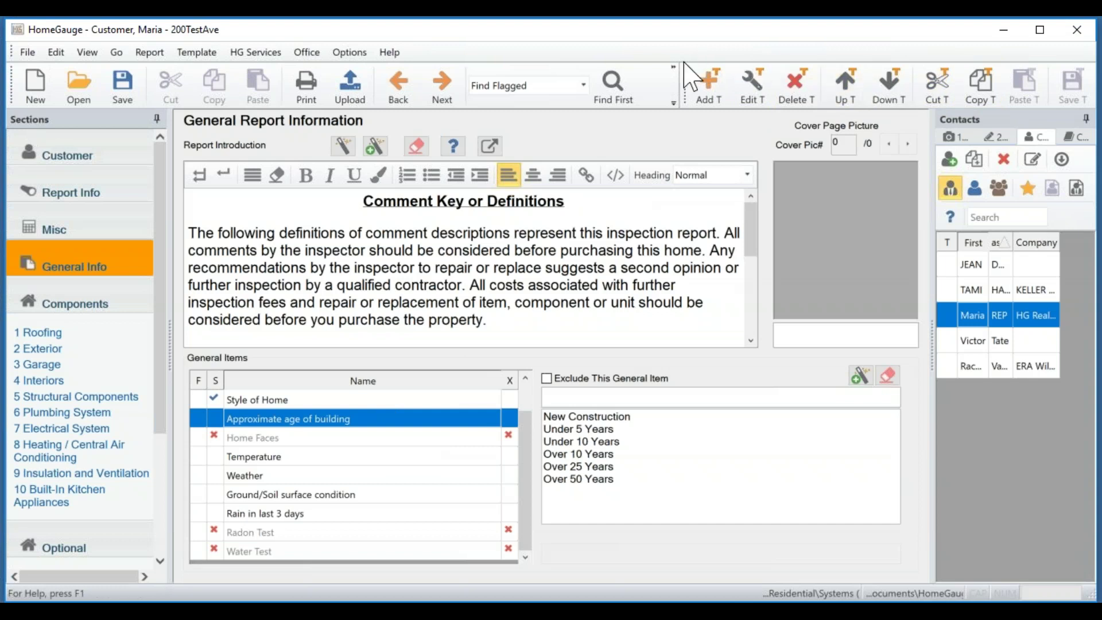
Add a general item called New Item with the options 'item 1' and 'item 2'.
{"action": "left_click", "coordinate": [711, 91]}
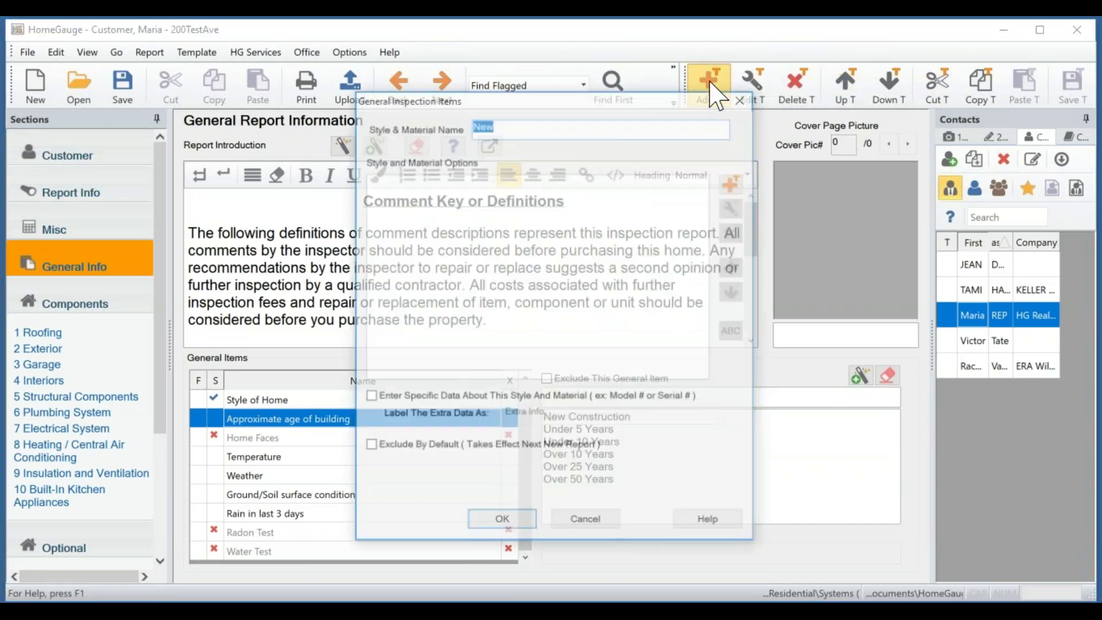
{"action": "left_click", "coordinate": [552, 123]}
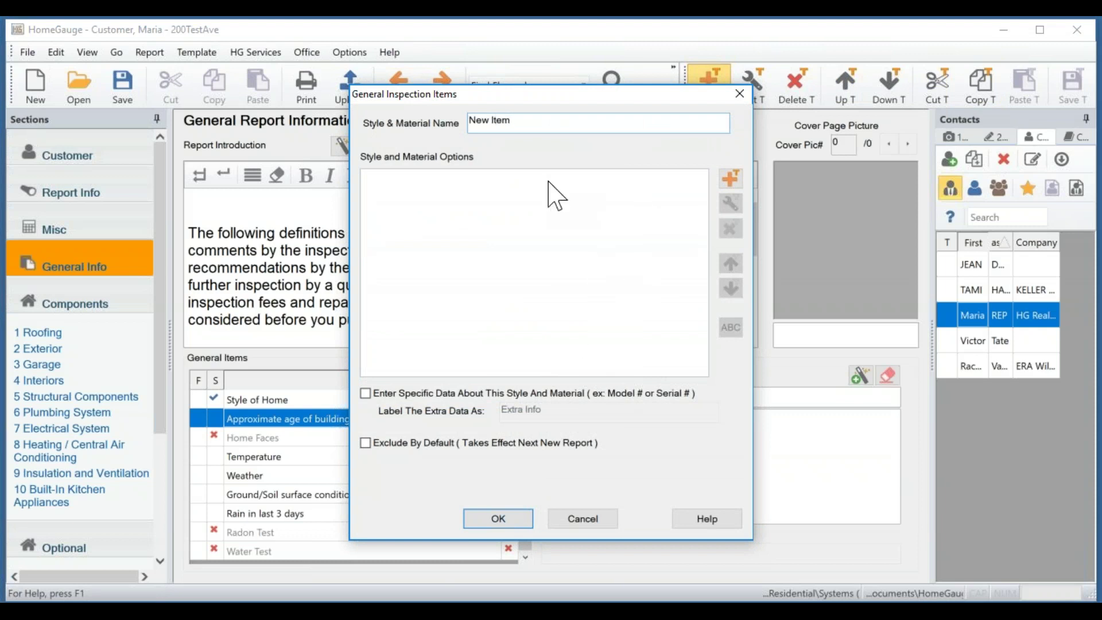
{"action": "left_click_drag", "start_coordinate": [597, 95], "coordinate": [374, 93]}
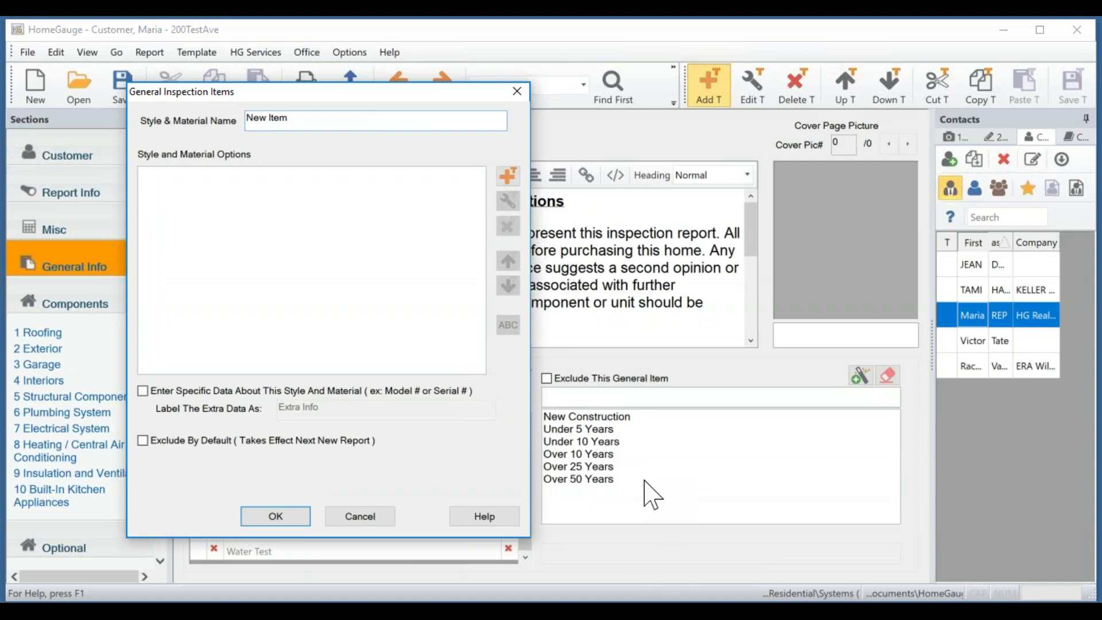
{"action": "left_click", "coordinate": [507, 179]}
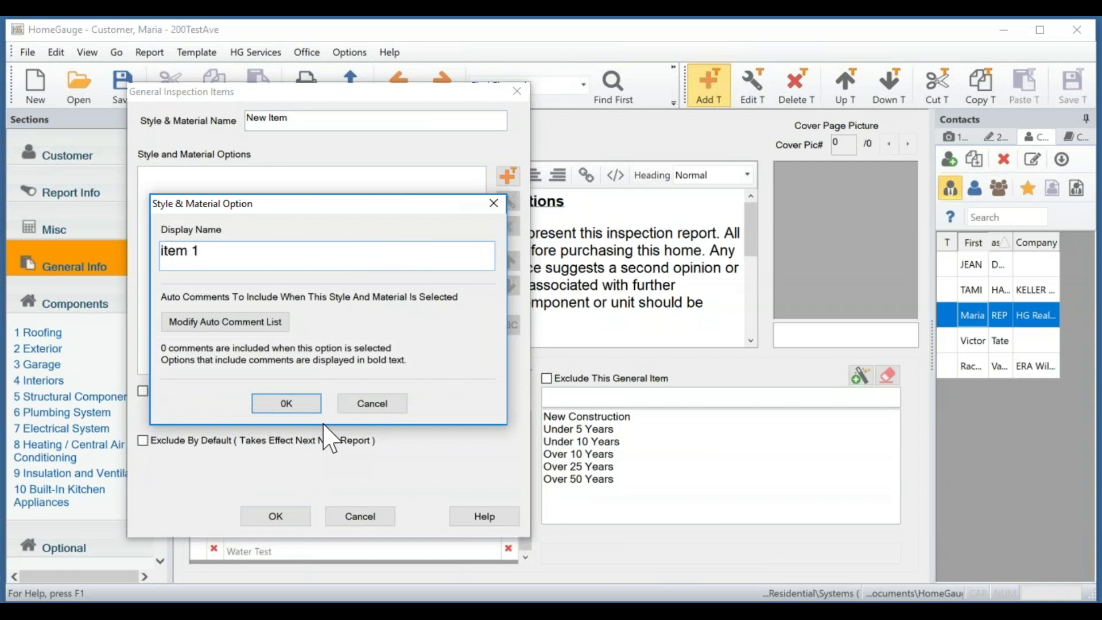
{"action": "left_click", "coordinate": [286, 403]}
{"action": "left_click", "coordinate": [507, 176]}
{"action": "left_click", "coordinate": [293, 404]}
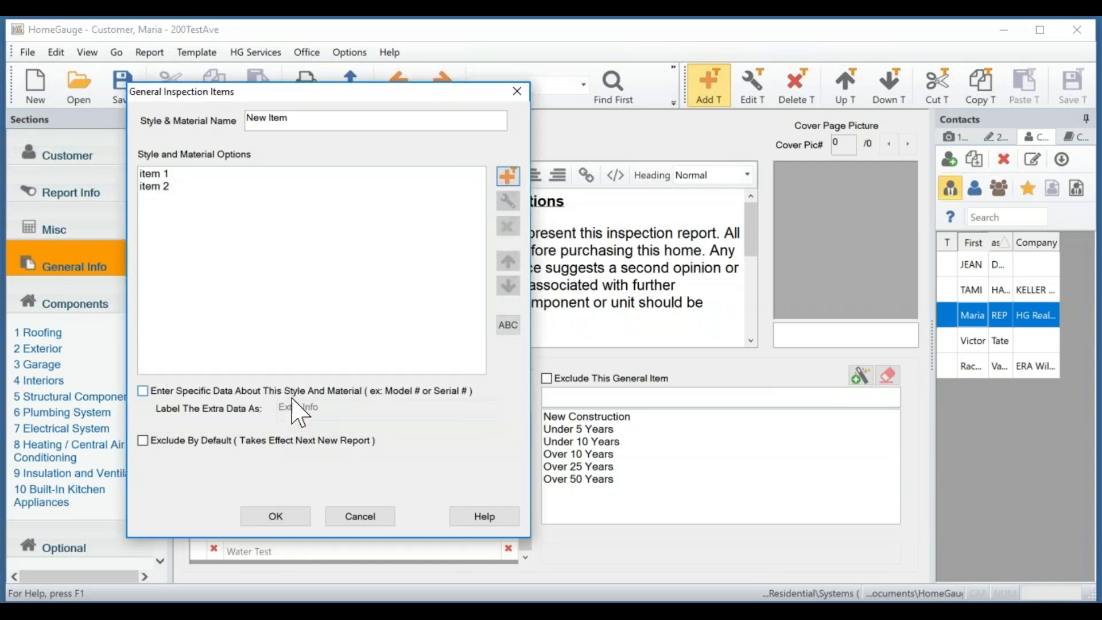
{"action": "left_click", "coordinate": [285, 523]}
Select New Item at the end of General Info to check its options, then save the template.
{"action": "scroll", "coordinate": [321, 493], "scroll_direction": "down", "scroll_amount": 3}
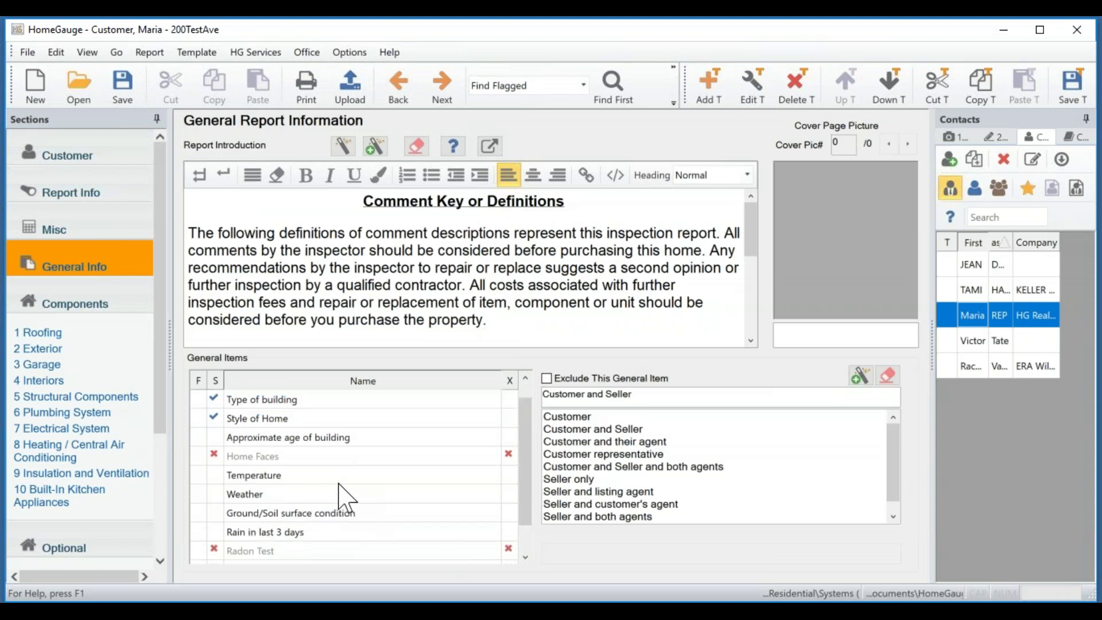
{"action": "left_click", "coordinate": [350, 551]}
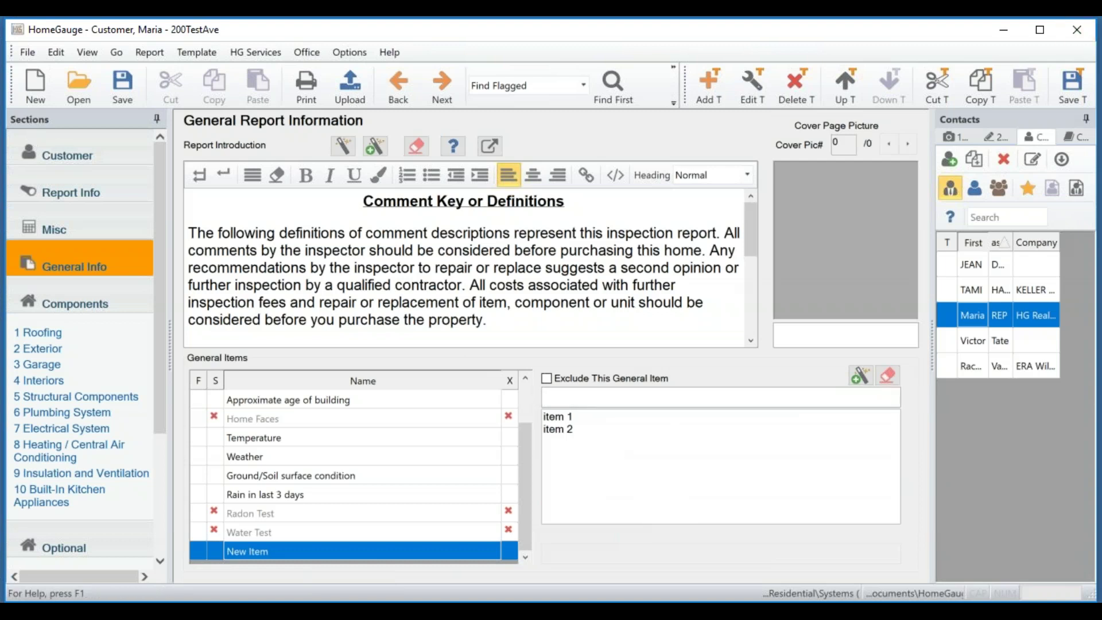
{"action": "left_click", "coordinate": [1072, 86]}
Move New Item up eight rows to head General Items above In Attendance, then save.
{"action": "left_click", "coordinate": [847, 89]}
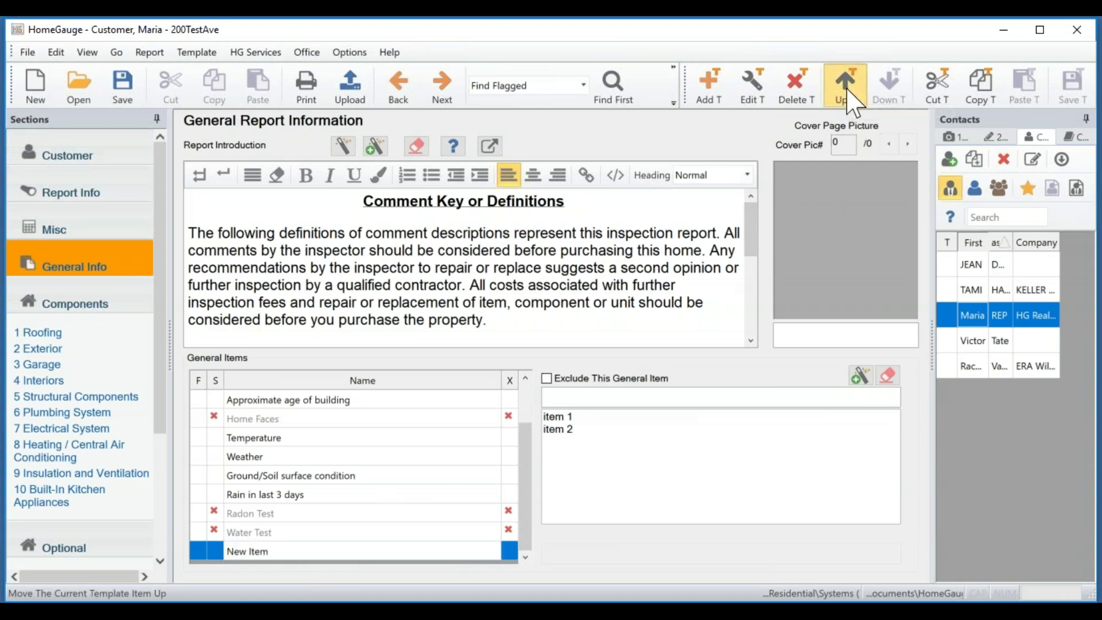
{"action": "left_click", "coordinate": [847, 89]}
{"action": "left_click", "coordinate": [847, 88]}
{"action": "left_click", "coordinate": [847, 89]}
{"action": "left_click", "coordinate": [847, 89]}
{"action": "left_click", "coordinate": [847, 88]}
{"action": "left_click", "coordinate": [847, 89]}
{"action": "left_click", "coordinate": [847, 89]}
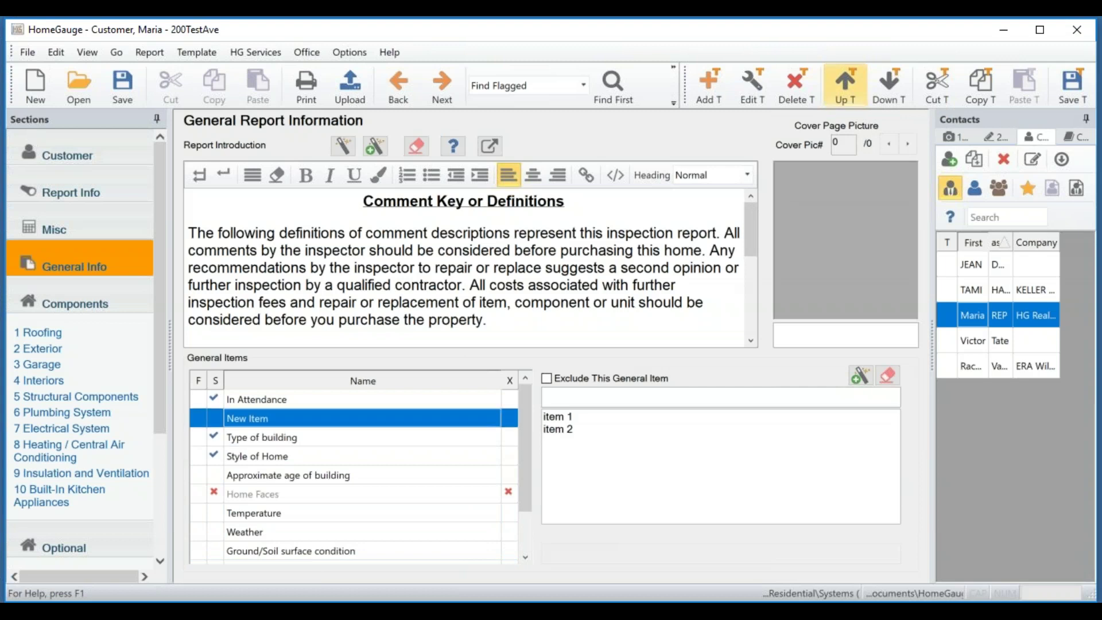
{"action": "left_click", "coordinate": [847, 89]}
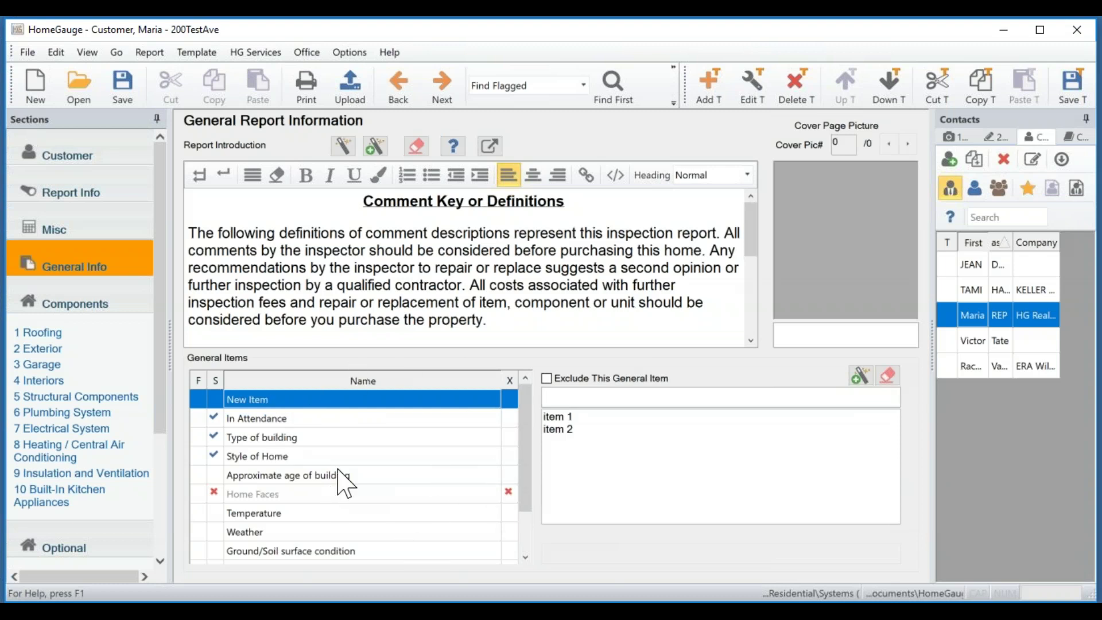
{"action": "left_click_drag", "start_coordinate": [527, 451], "coordinate": [527, 414]}
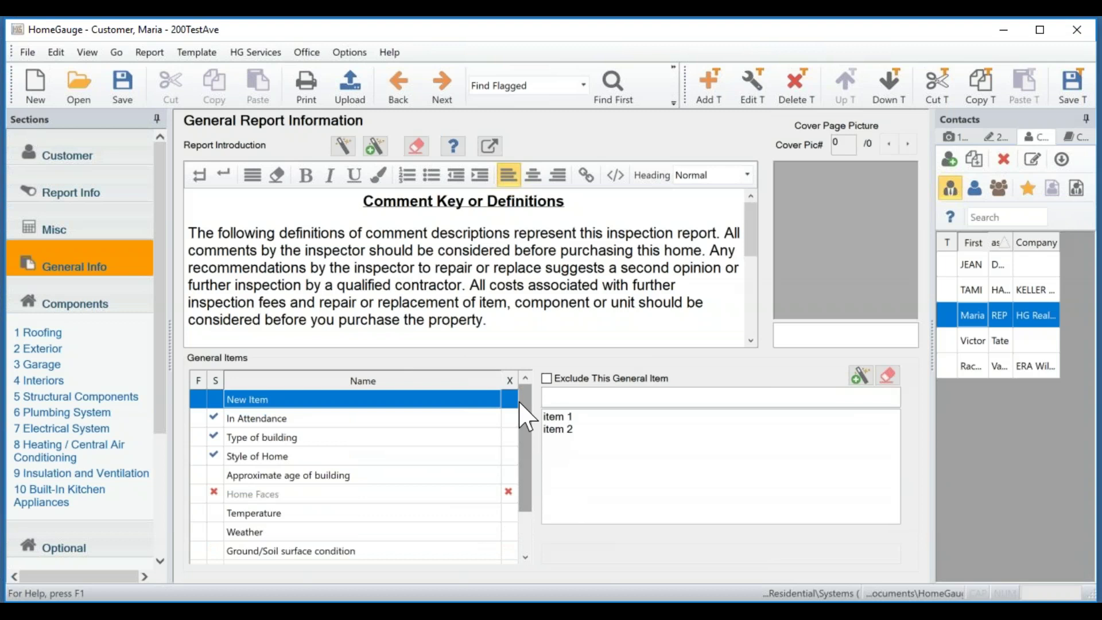
{"action": "left_click", "coordinate": [1071, 83]}
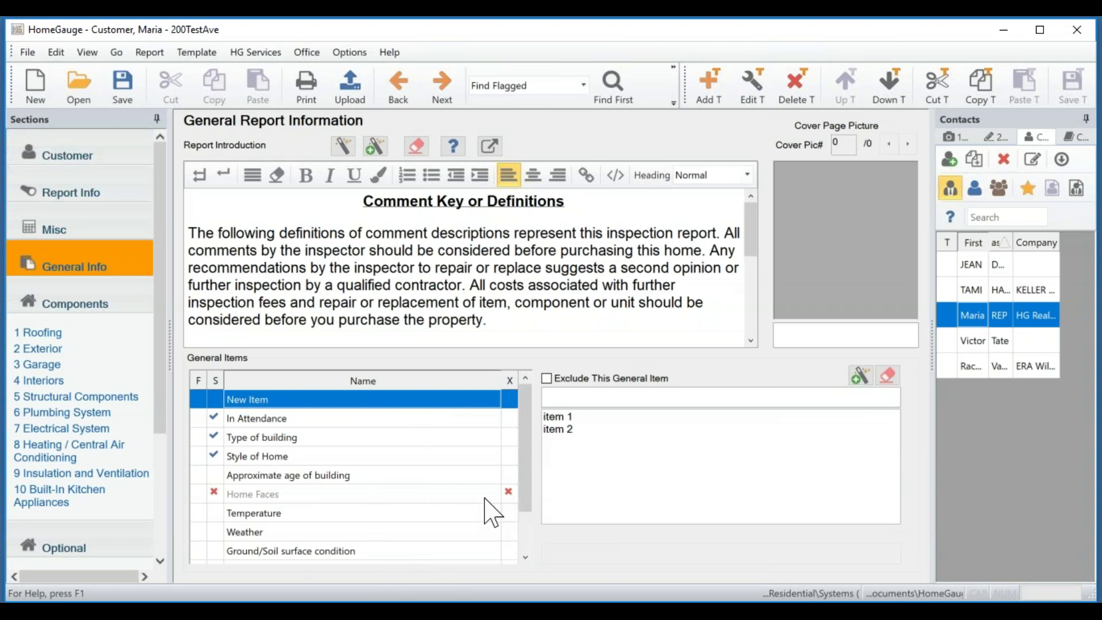
Delete the Home Faces general item with its options, confirming Yes, and save the template.
{"action": "left_click", "coordinate": [386, 495]}
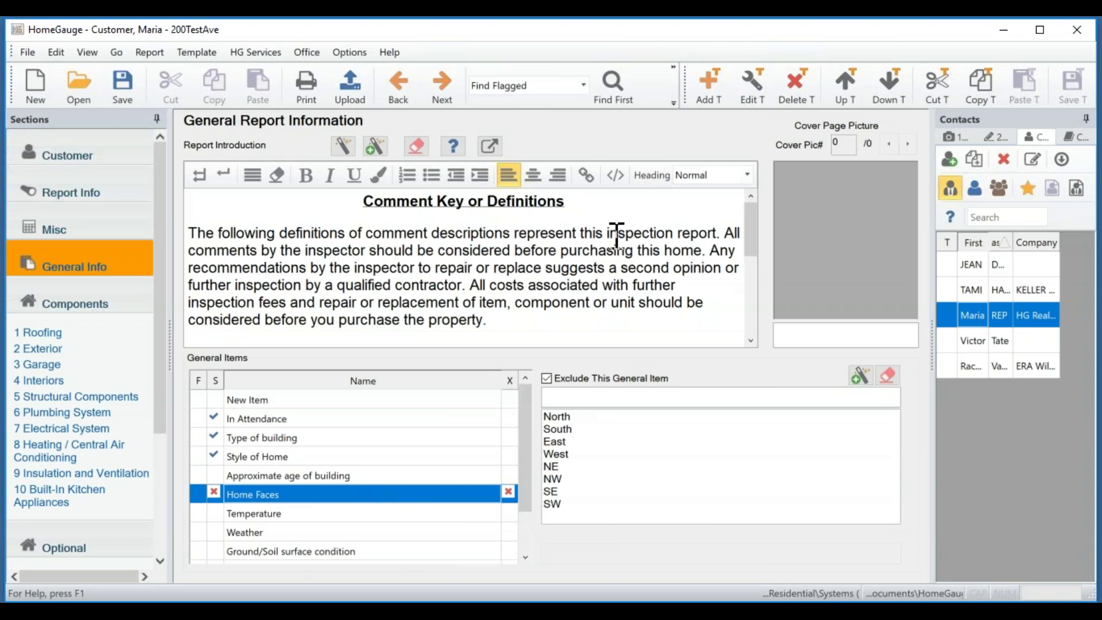
{"action": "left_click", "coordinate": [809, 89]}
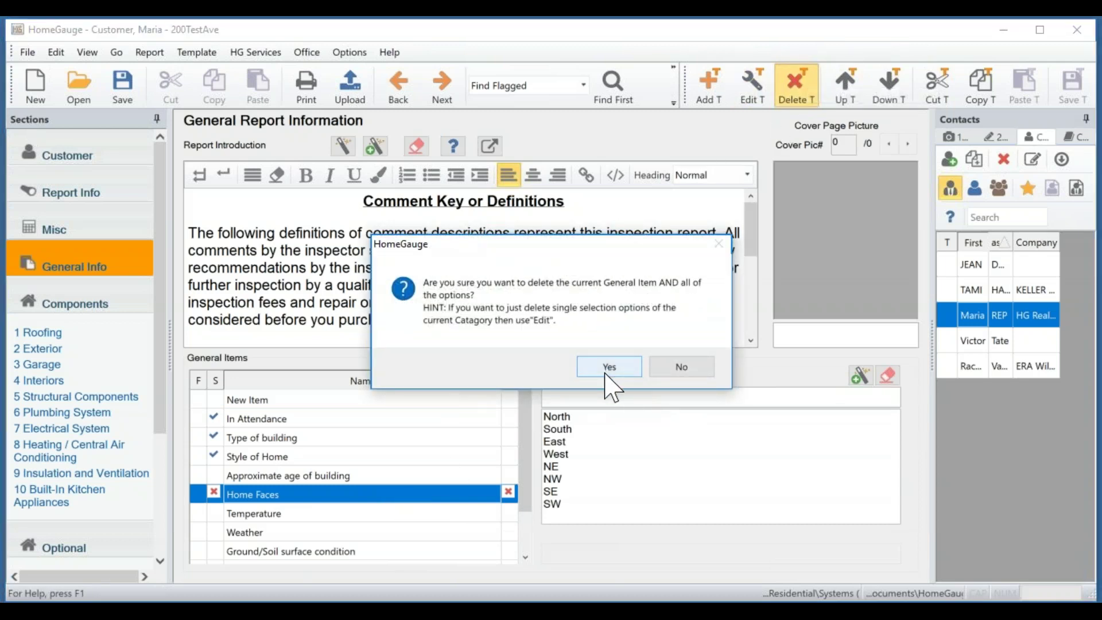
{"action": "left_click", "coordinate": [610, 367]}
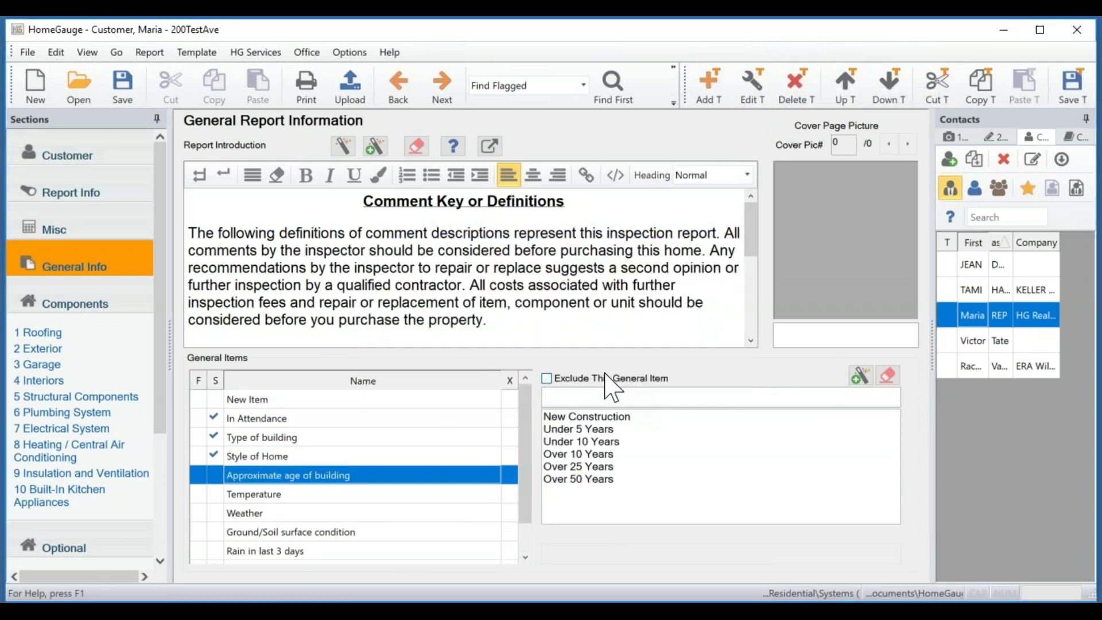
{"action": "left_click", "coordinate": [1072, 86]}
Drag the blue house photo (Used 7) from the 1-Pictures library onto the Cover Page Picture box.
{"action": "left_click", "coordinate": [947, 138]}
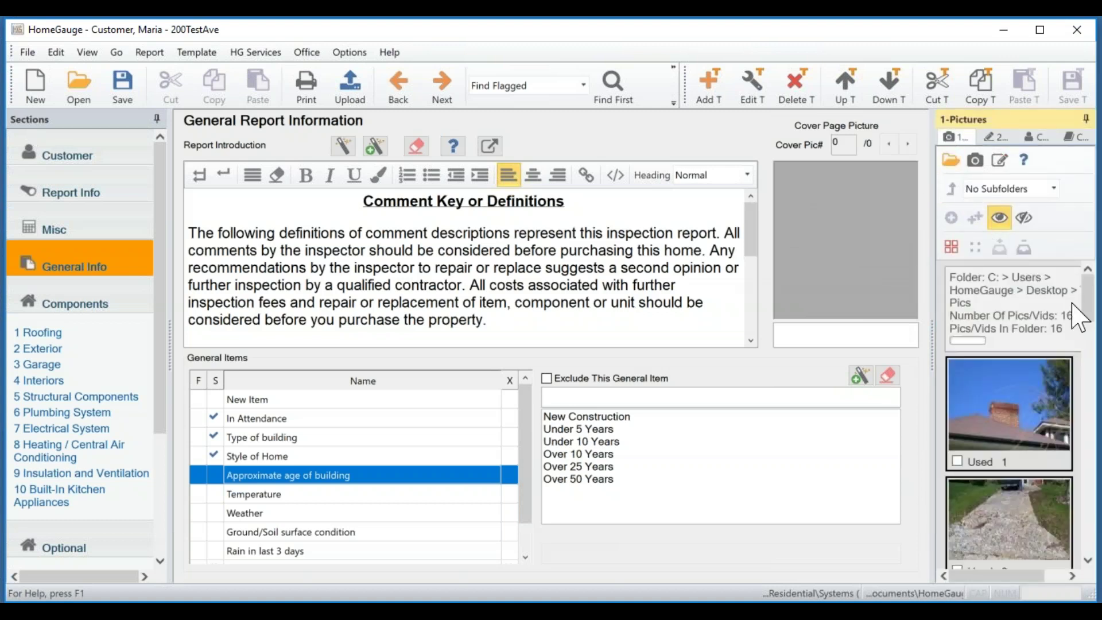
{"action": "left_click_drag", "start_coordinate": [1085, 290], "coordinate": [1078, 435]}
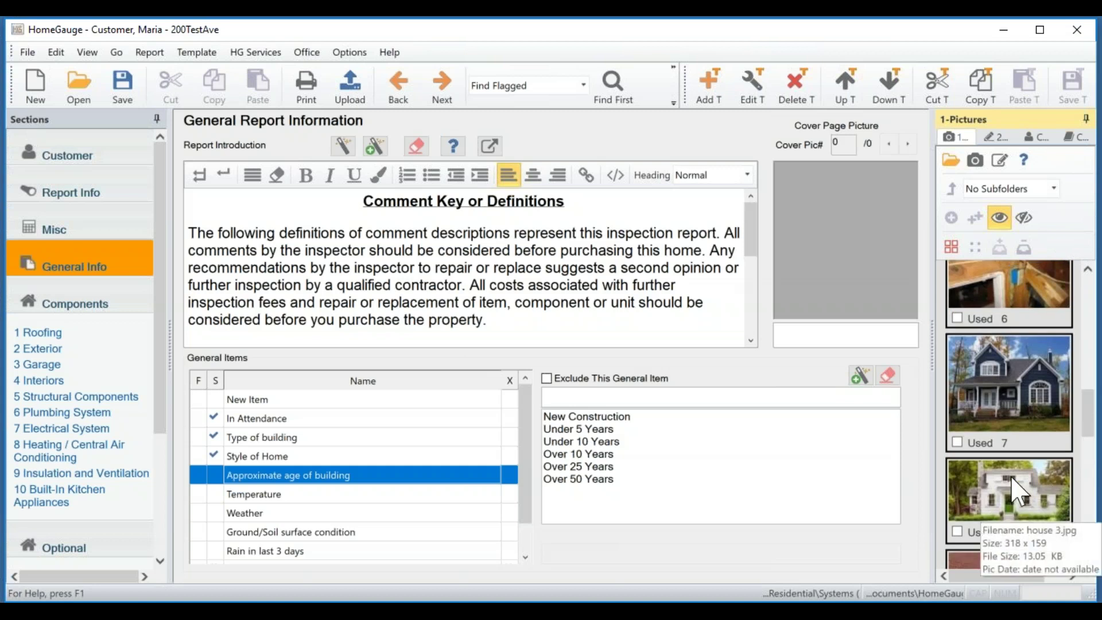
{"action": "left_click_drag", "start_coordinate": [1006, 370], "coordinate": [847, 242]}
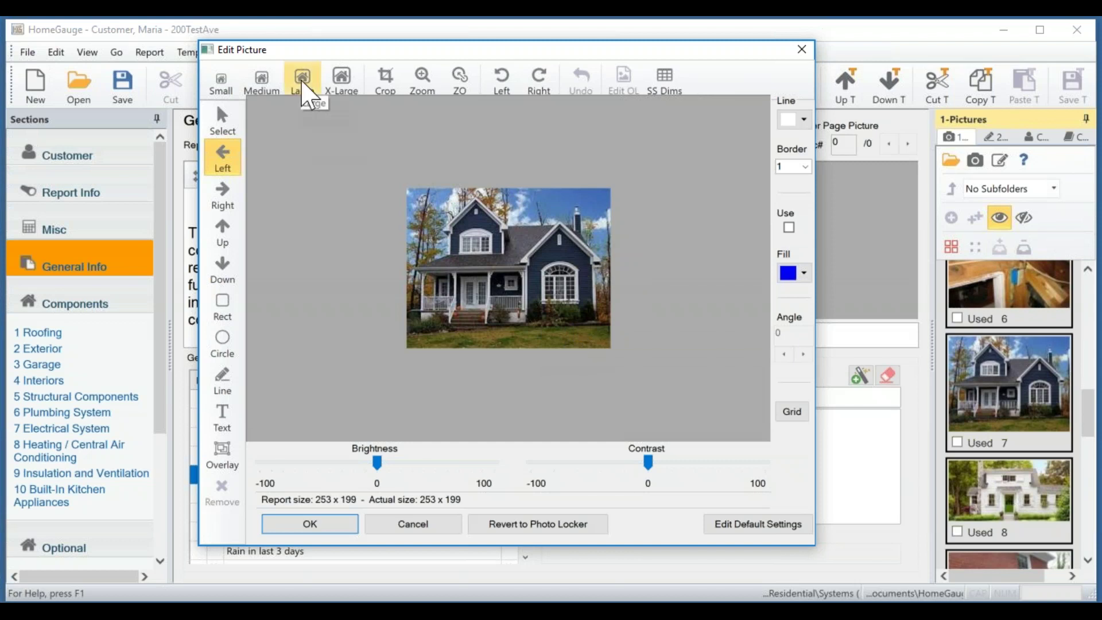
Size the cover picture Large (400 x 315) after trying X-Large, and accept the edits.
{"action": "left_click", "coordinate": [302, 85]}
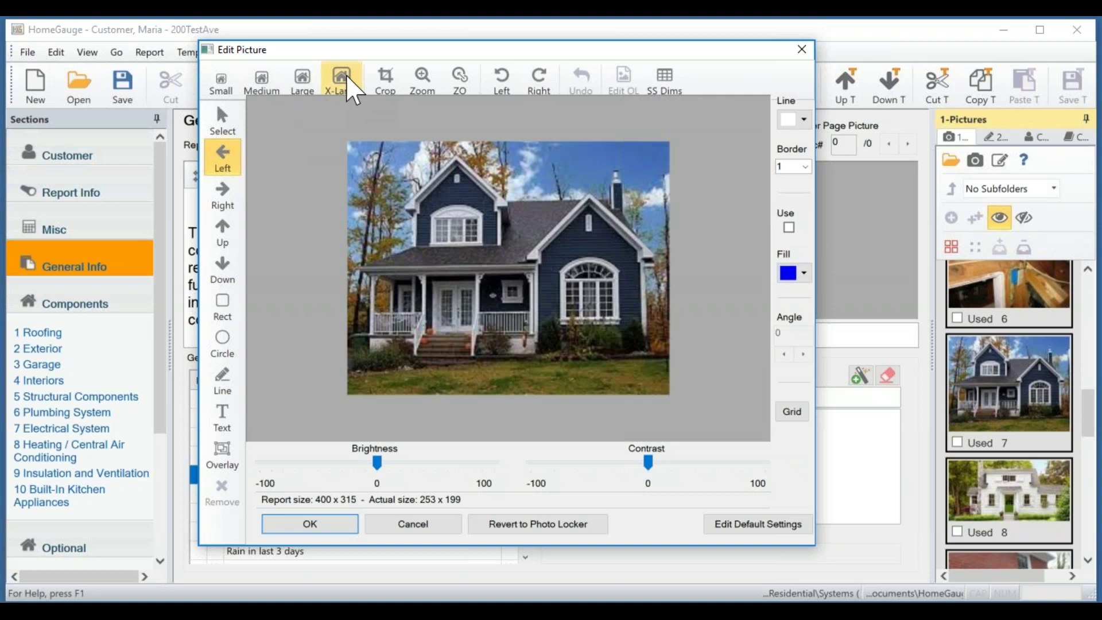
{"action": "left_click", "coordinate": [344, 83]}
{"action": "left_click", "coordinate": [295, 88]}
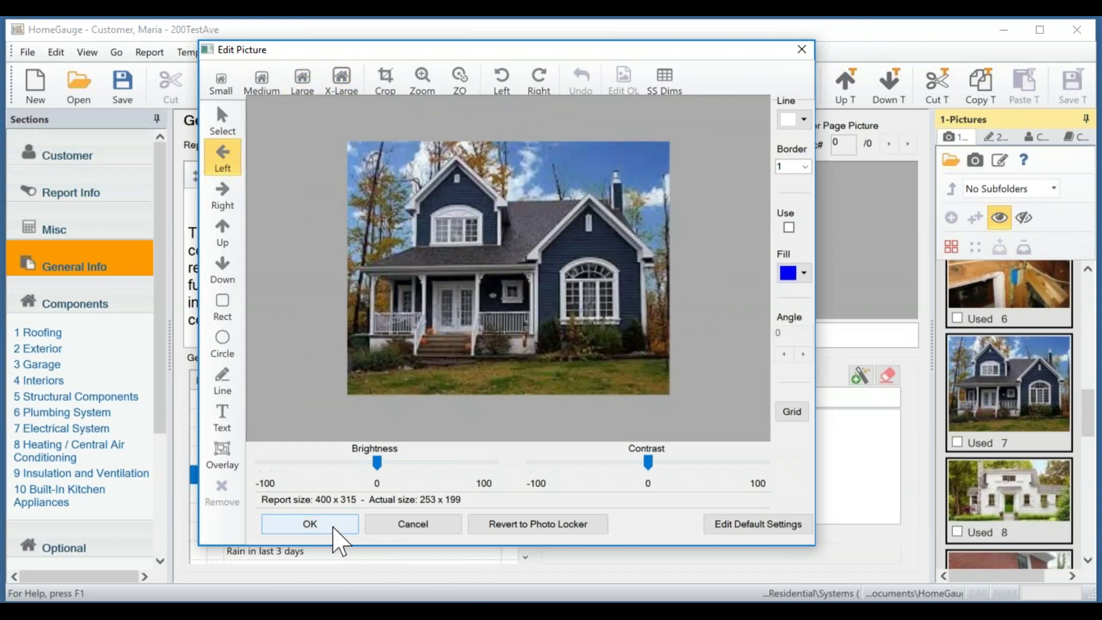
{"action": "left_click", "coordinate": [334, 529]}
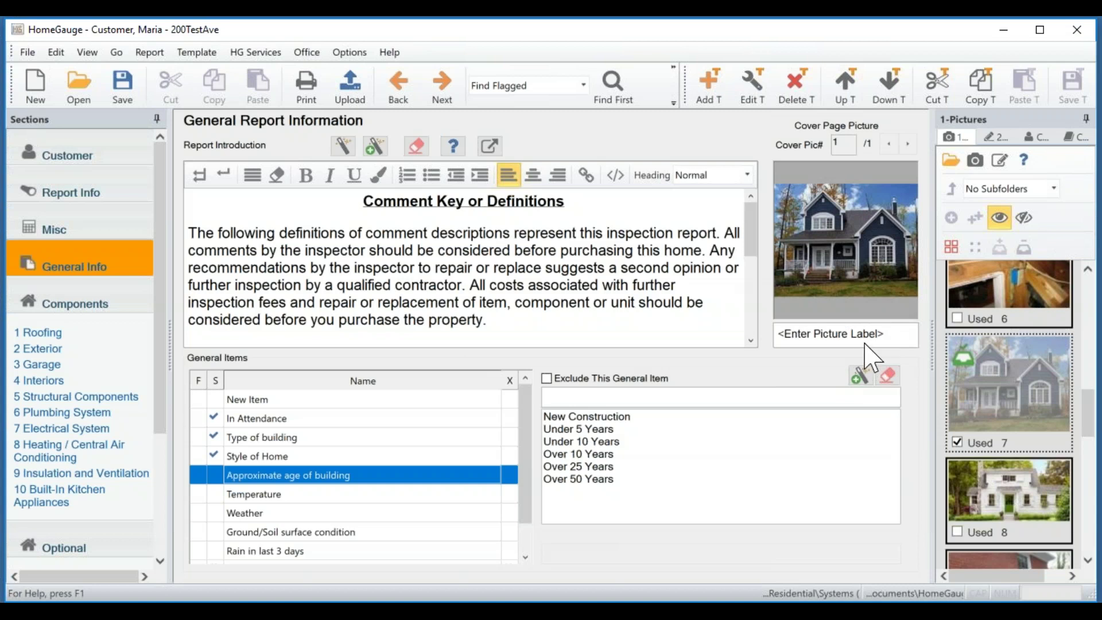
Caption the cover page picture 'Front of Home'.
{"action": "left_click", "coordinate": [870, 335]}
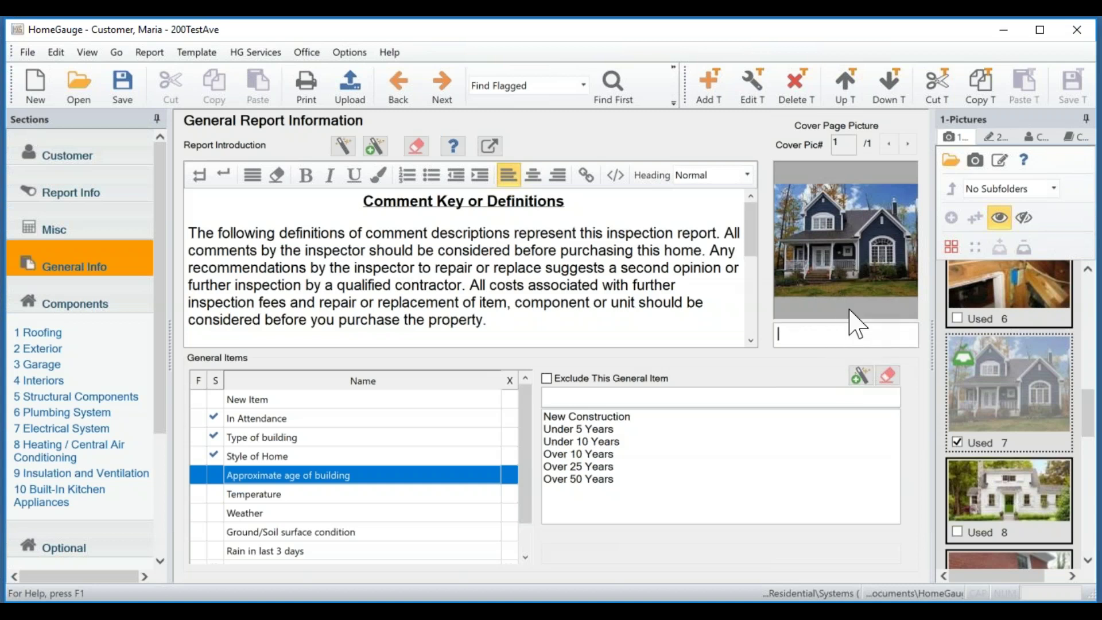
{"action": "type", "text": "Front of Home"}
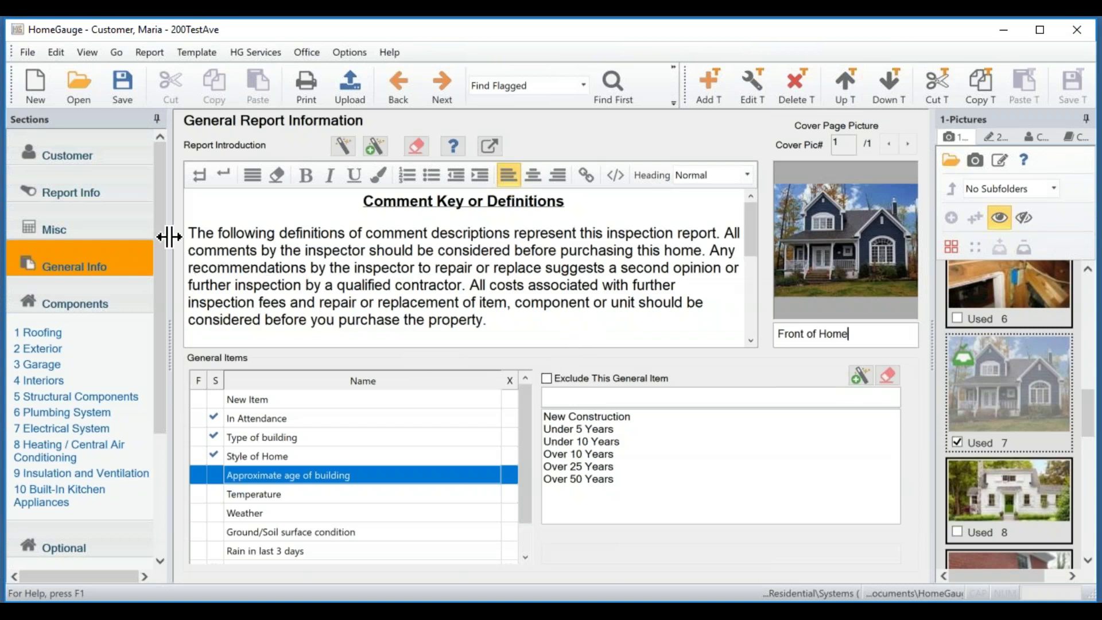
{"action": "left_click_drag", "start_coordinate": [160, 230], "coordinate": [150, 305]}
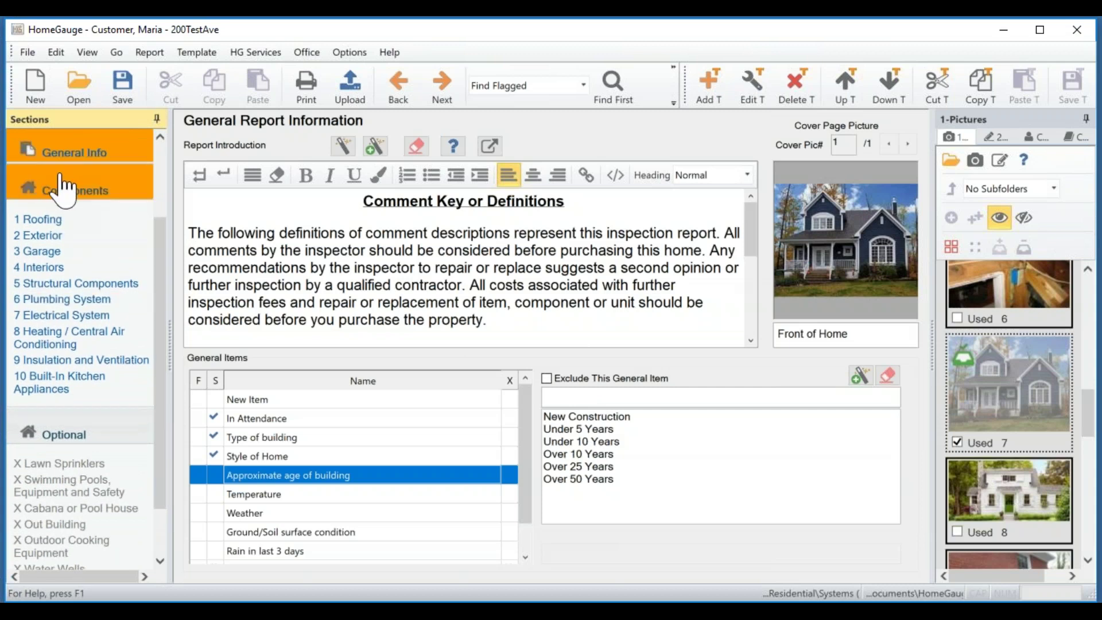
Show the Components section overview, then pick Structural Components.
{"action": "left_click", "coordinate": [86, 195]}
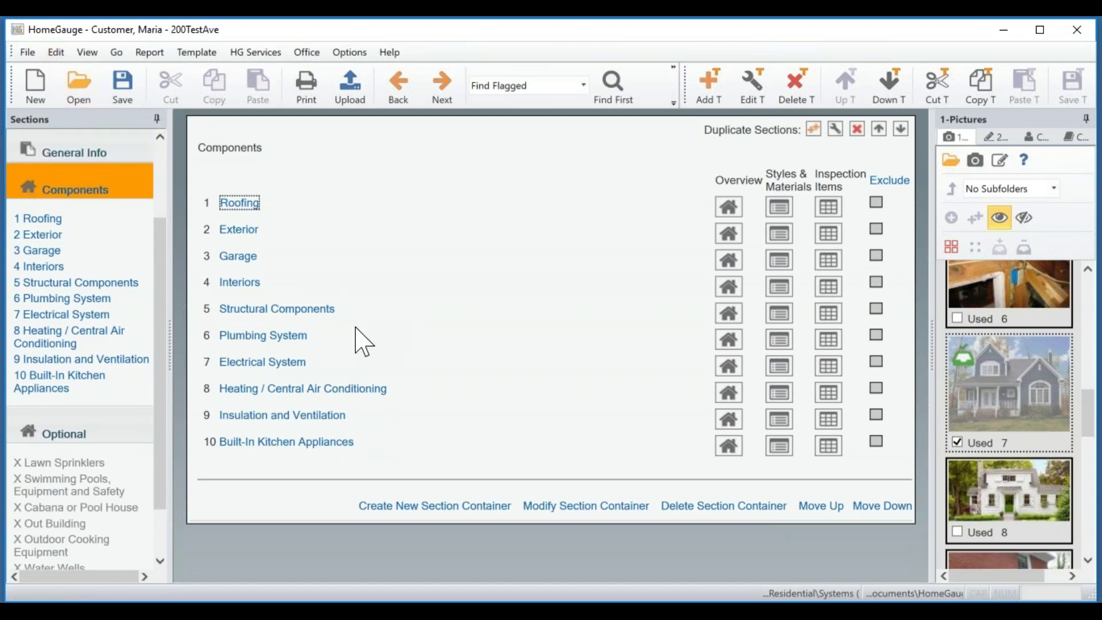
{"action": "left_click", "coordinate": [251, 316]}
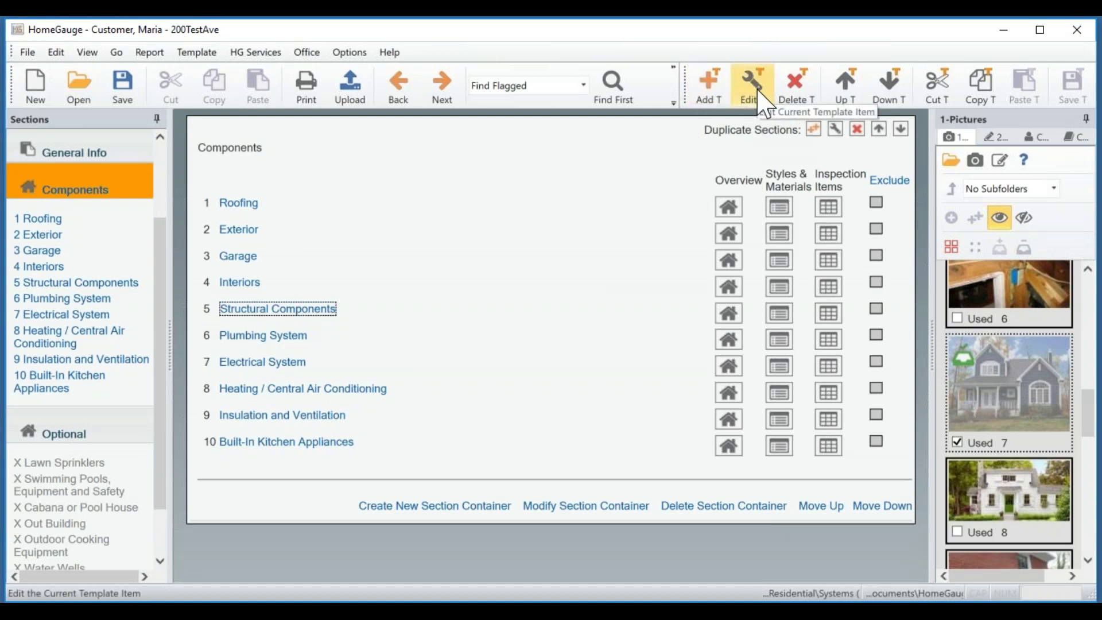
Delete 'Components' from the Structural Components section name, leaving 'Structural', and save the template.
{"action": "left_click", "coordinate": [765, 103]}
{"action": "left_click", "coordinate": [492, 162]}
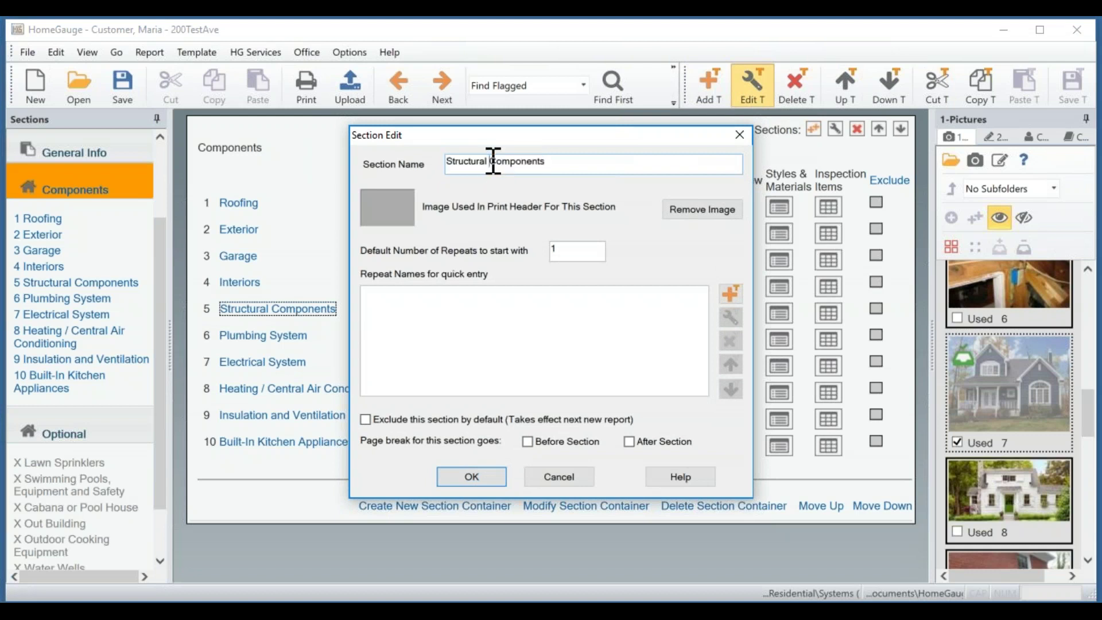
{"action": "left_click_drag", "start_coordinate": [550, 162], "coordinate": [489, 161]}
{"action": "key", "text": "BackSpace"}
{"action": "left_click", "coordinate": [476, 483]}
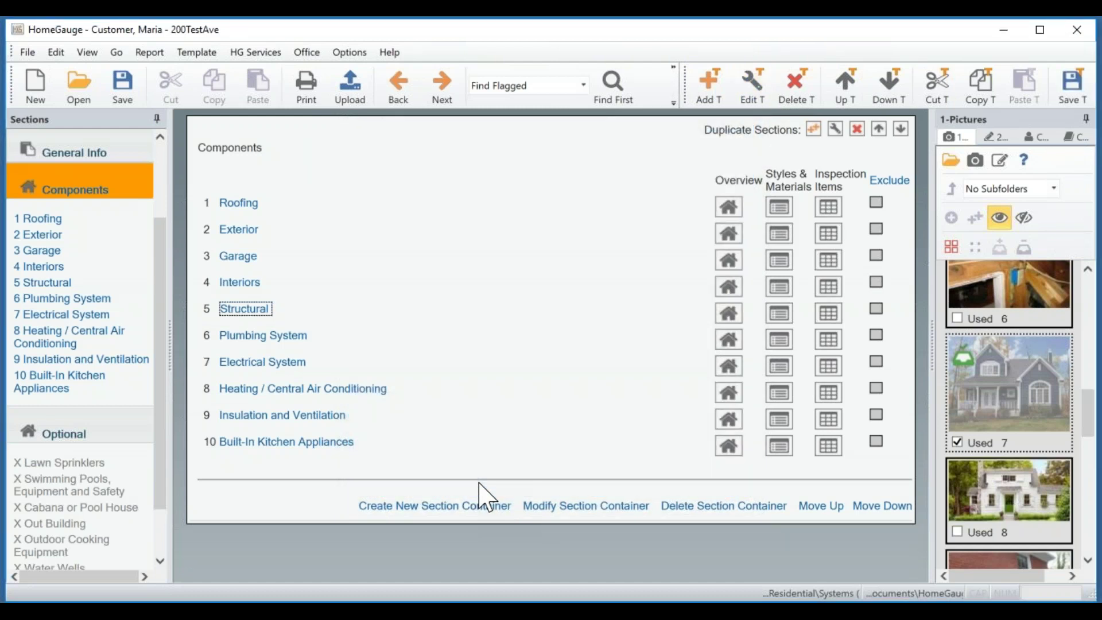
{"action": "left_click", "coordinate": [1070, 95]}
Move the Exterior section above Roofing, then select Built-In Kitchen Appliances.
{"action": "left_click", "coordinate": [240, 234]}
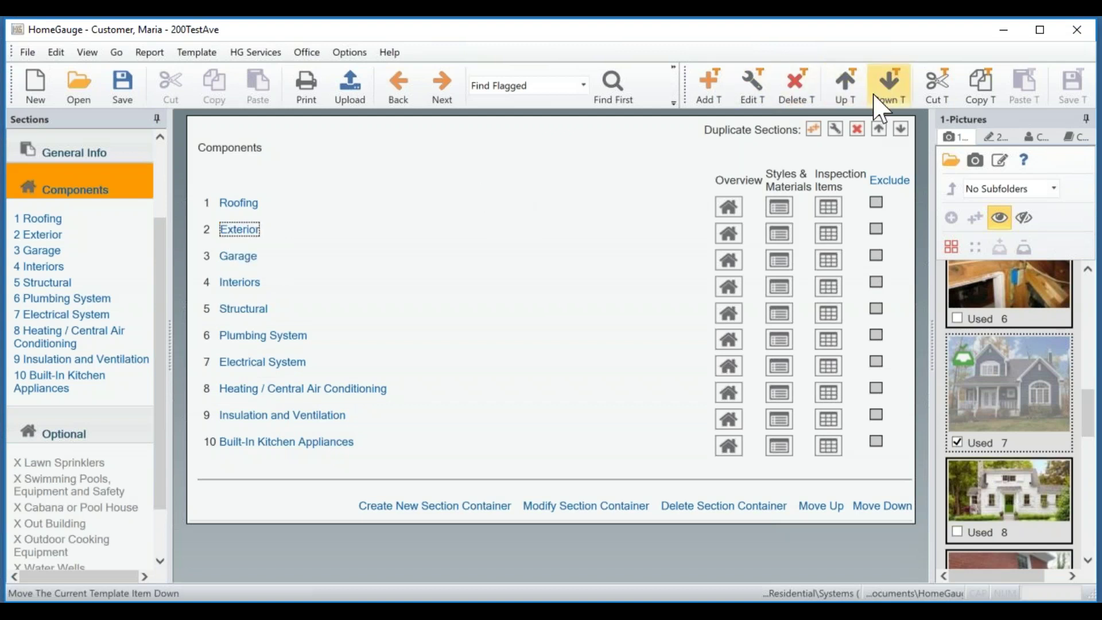
{"action": "left_click", "coordinate": [844, 87]}
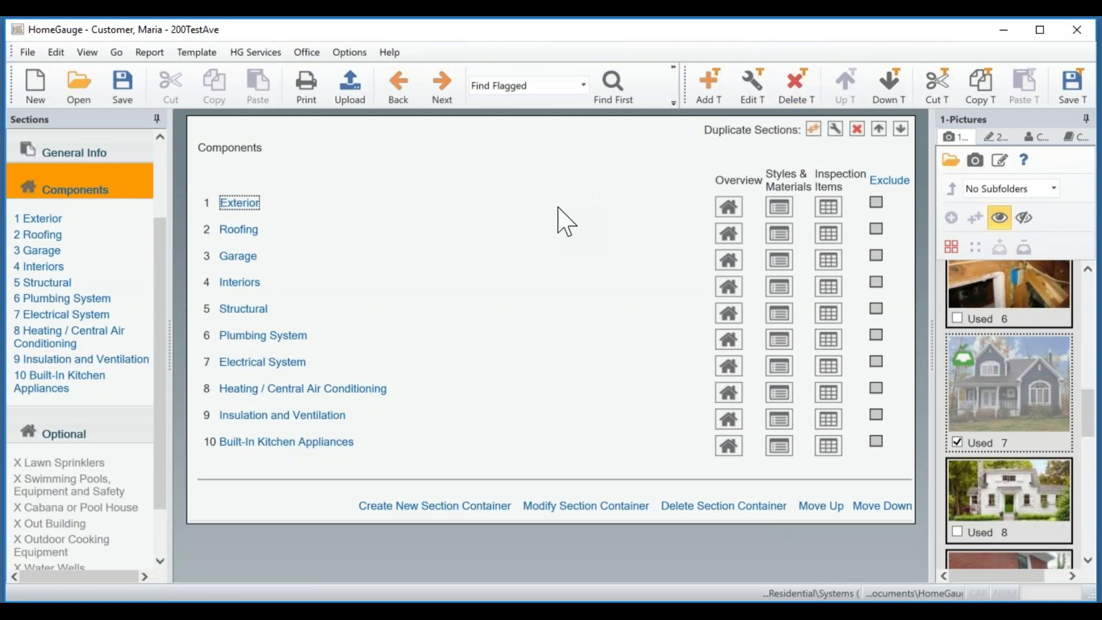
{"action": "left_click", "coordinate": [275, 447]}
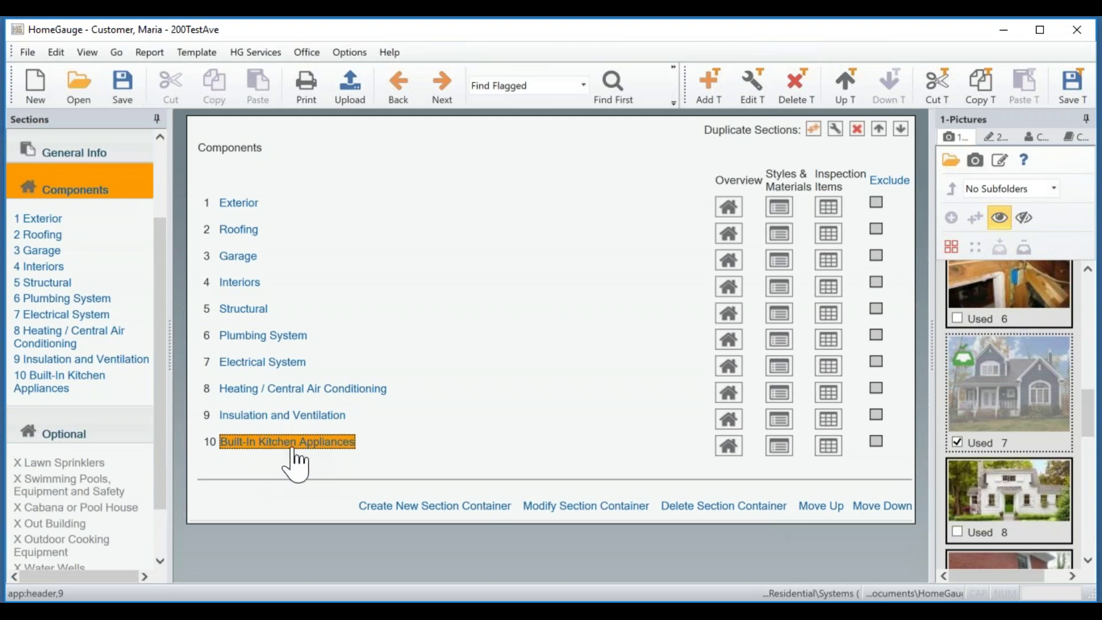
Delete the Built-In Kitchen Appliances section, confirm the deletion, and save the template.
{"action": "left_click", "coordinate": [803, 93]}
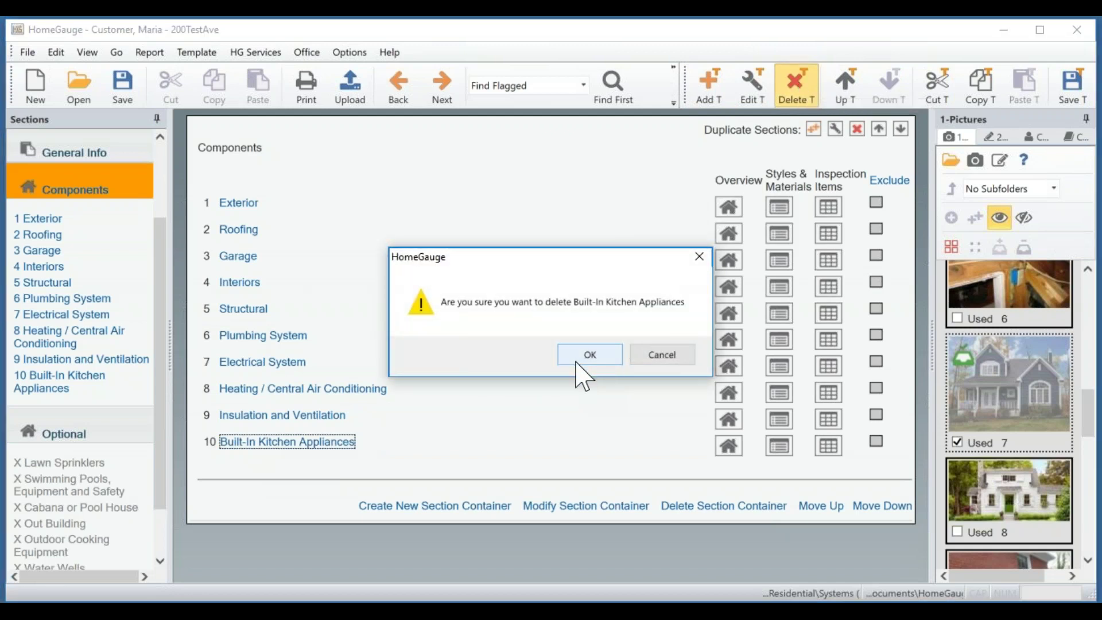
{"action": "left_click", "coordinate": [577, 361]}
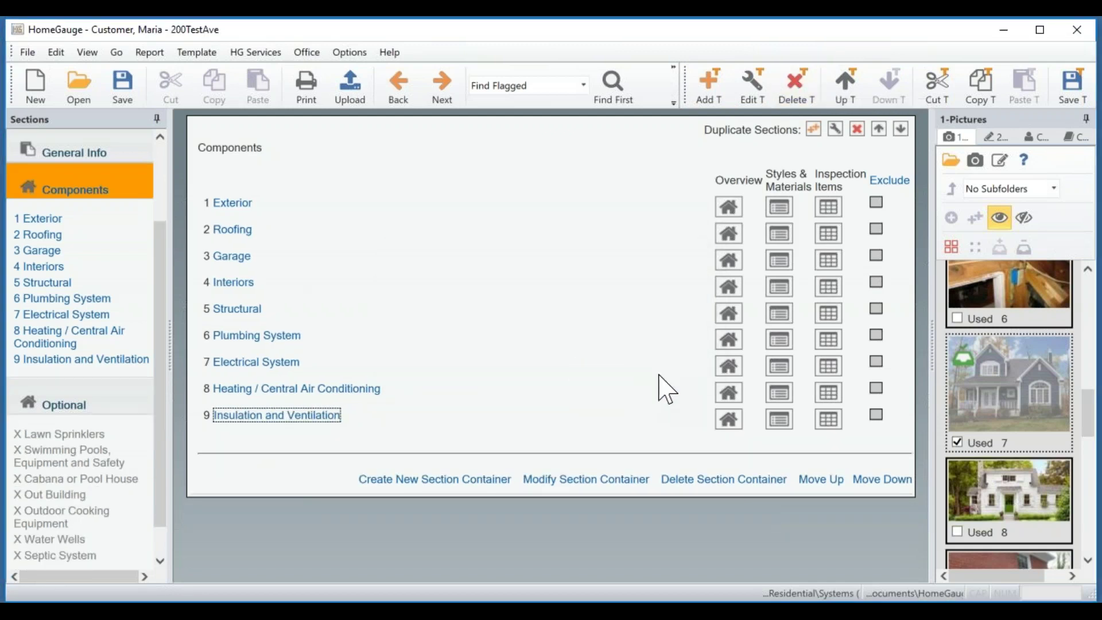
{"action": "left_click", "coordinate": [1072, 85]}
Duplicate the Garage section, naming the original 'Attached Garage' and the new copy 'Garage #2'.
{"action": "left_click", "coordinate": [230, 259]}
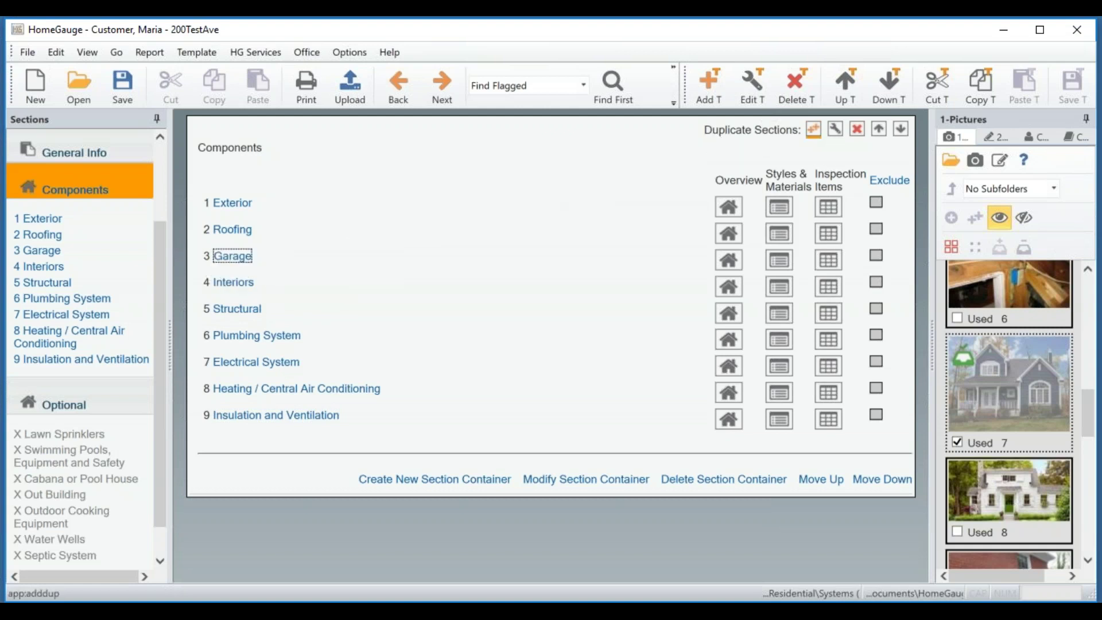
{"action": "left_click", "coordinate": [814, 131]}
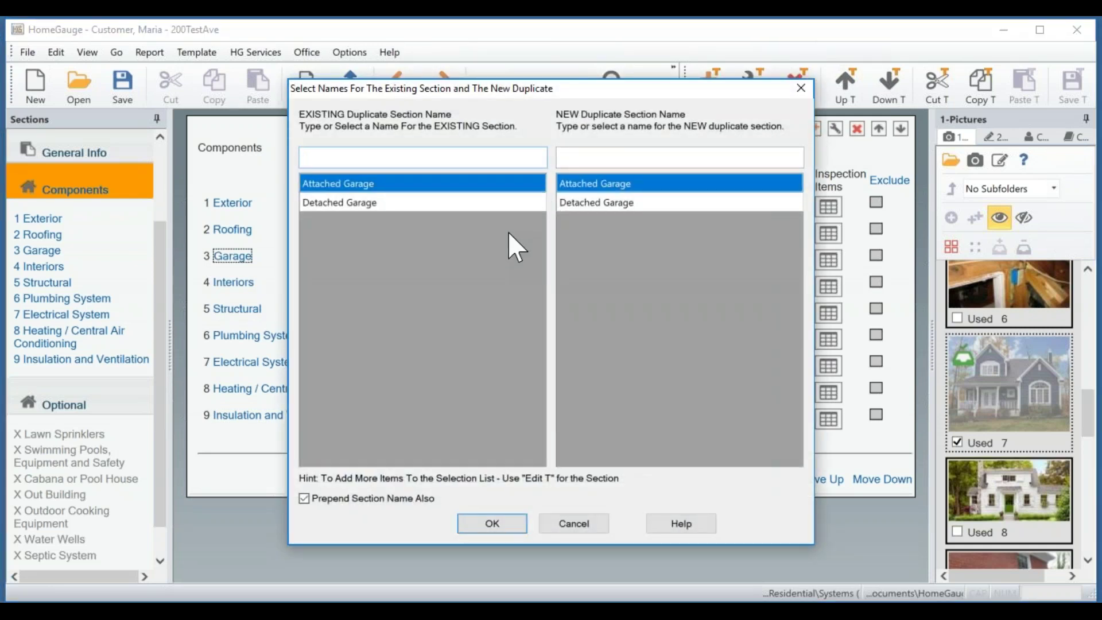
{"action": "left_click", "coordinate": [331, 184]}
{"action": "left_click", "coordinate": [595, 205]}
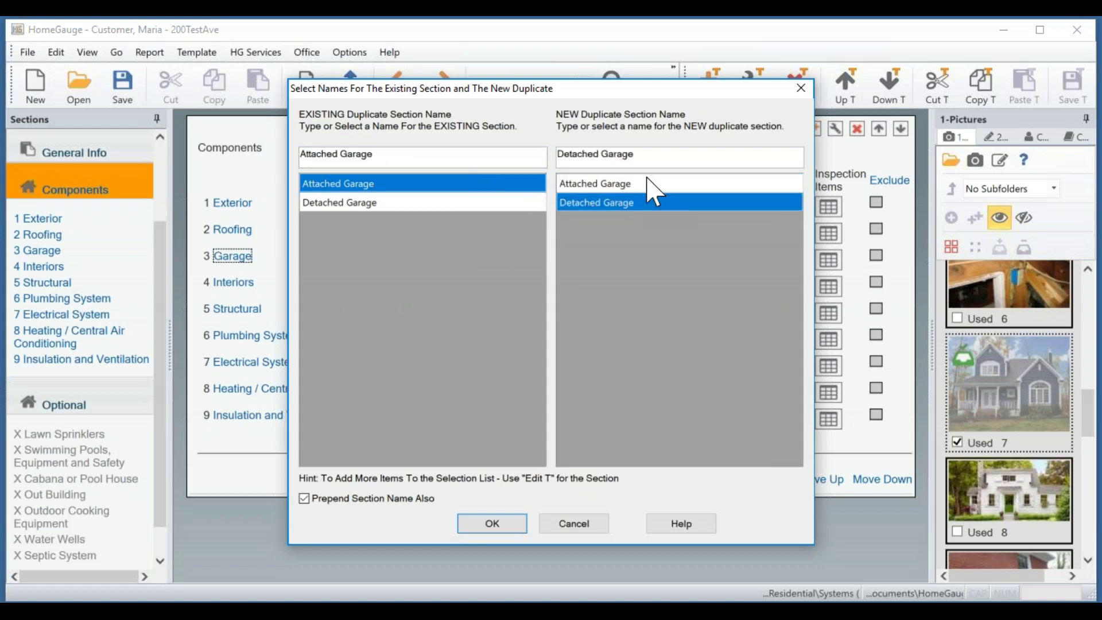
{"action": "left_click_drag", "start_coordinate": [665, 156], "coordinate": [547, 160]}
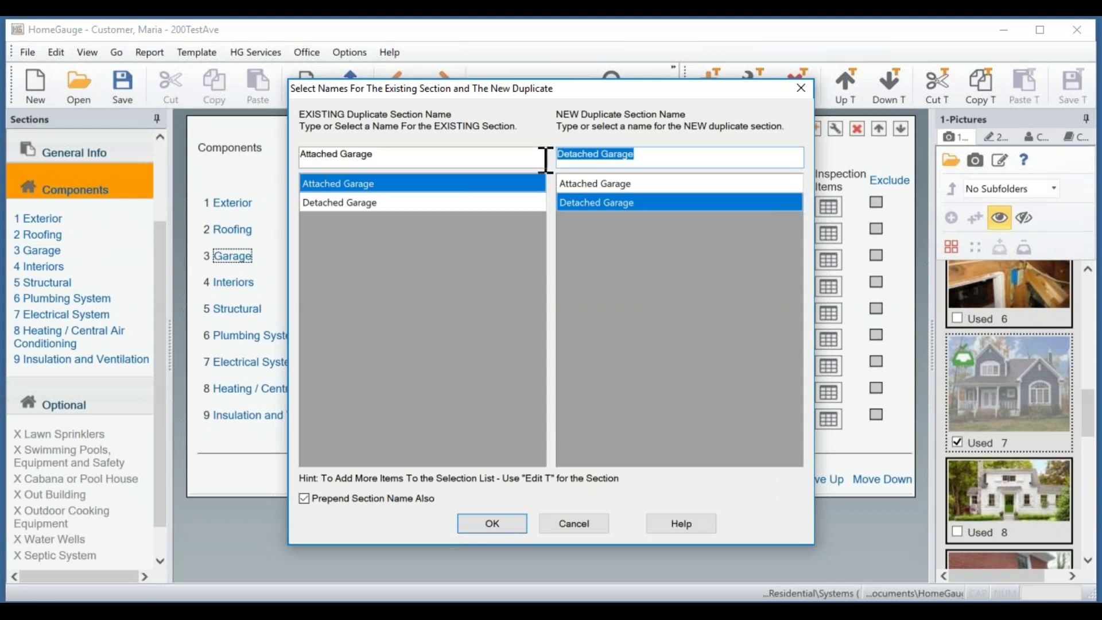
{"action": "type", "text": "Garag"}
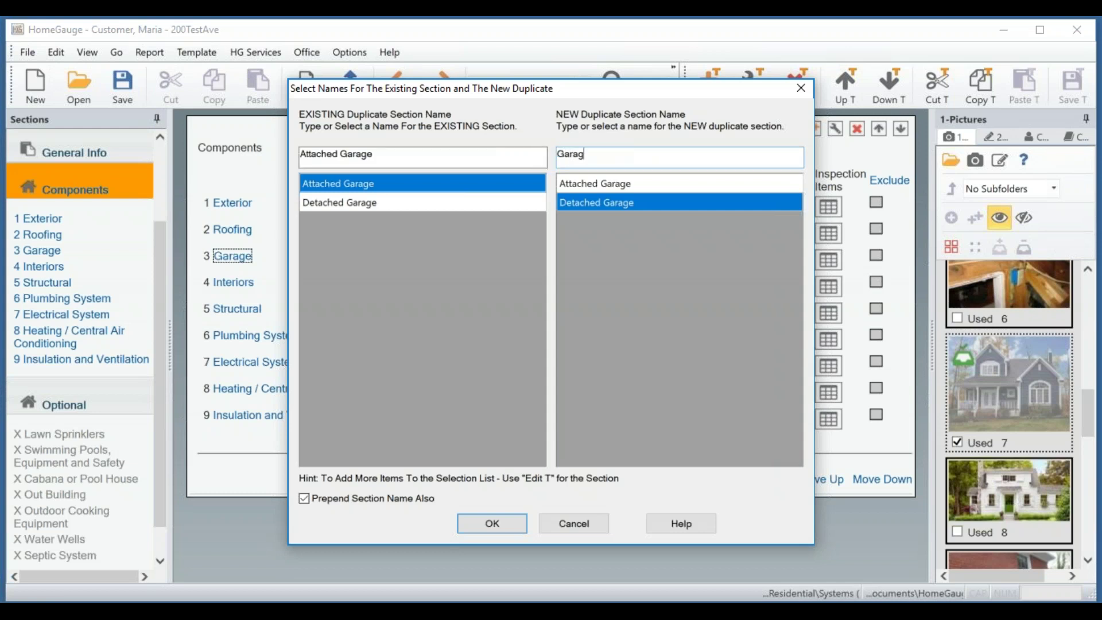
{"action": "type", "text": "e #2"}
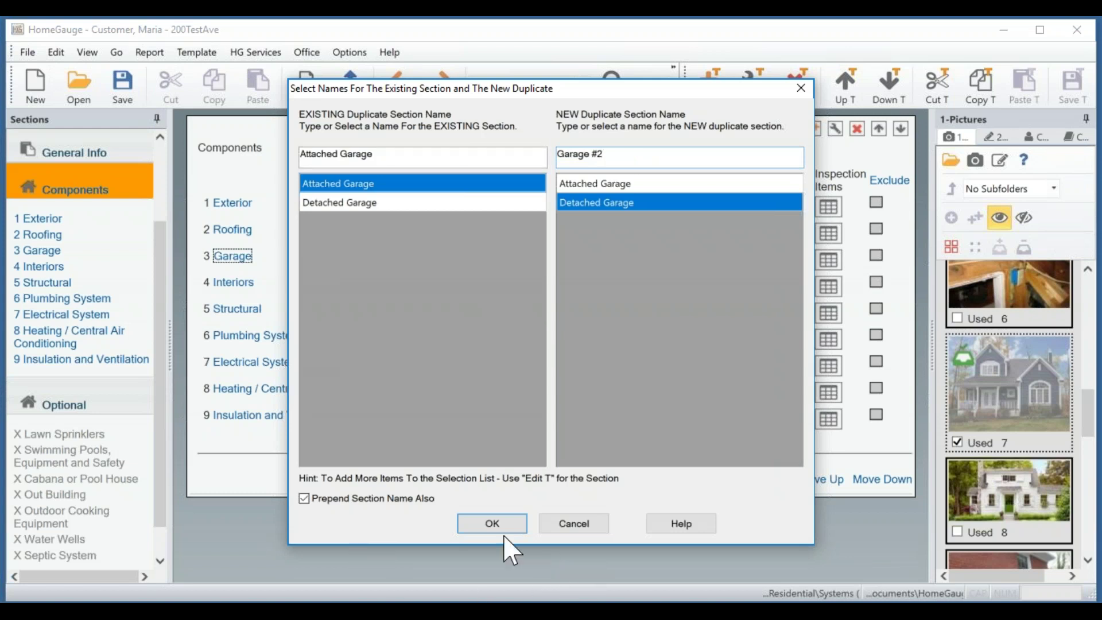
{"action": "left_click", "coordinate": [491, 526]}
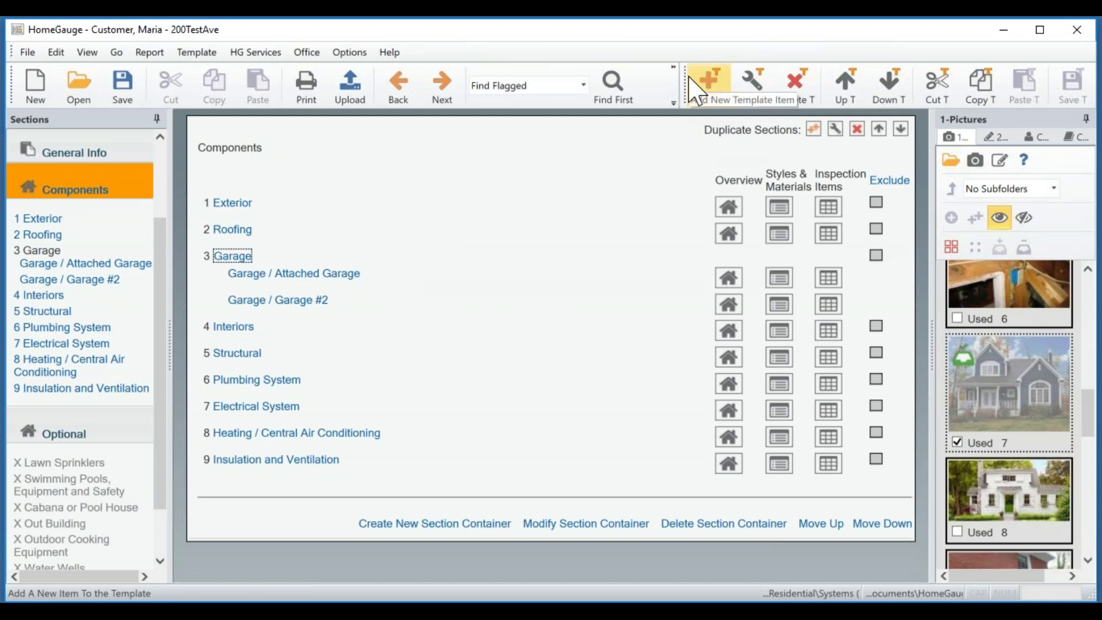
Delete the 'Garage / Garage #2' duplicate section and confirm with Yes.
{"action": "left_click", "coordinate": [305, 303]}
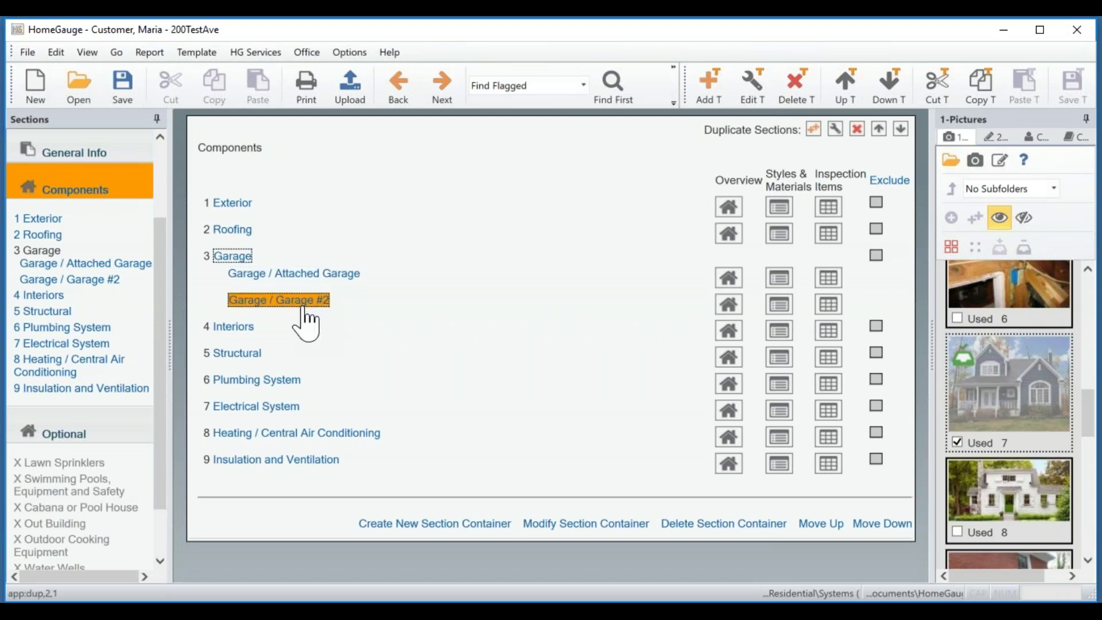
{"action": "left_click", "coordinate": [857, 132]}
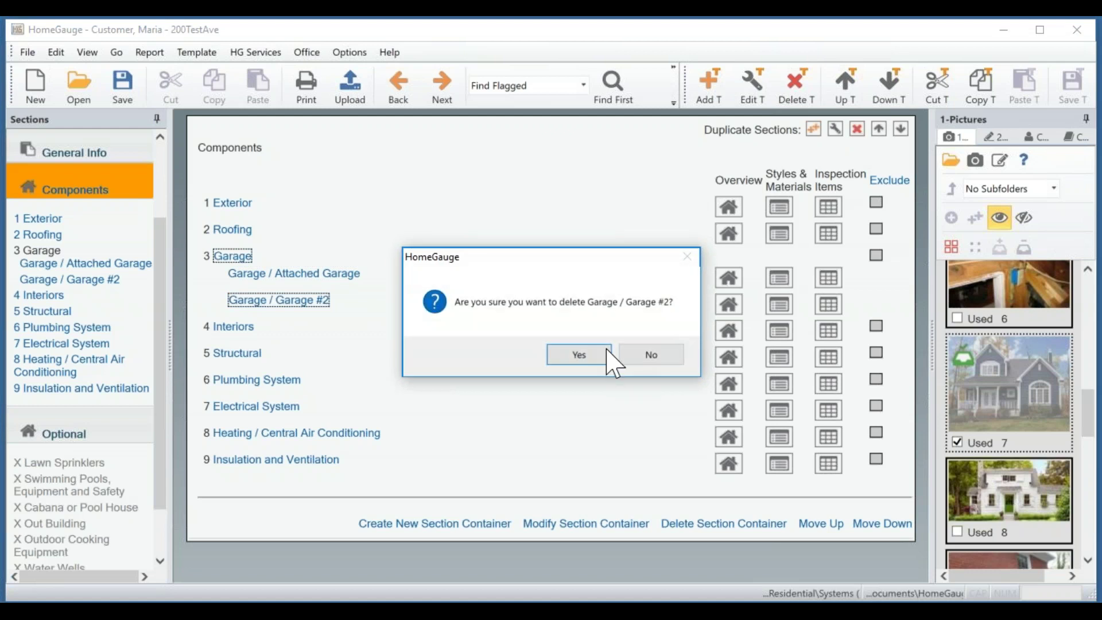
{"action": "left_click", "coordinate": [577, 362]}
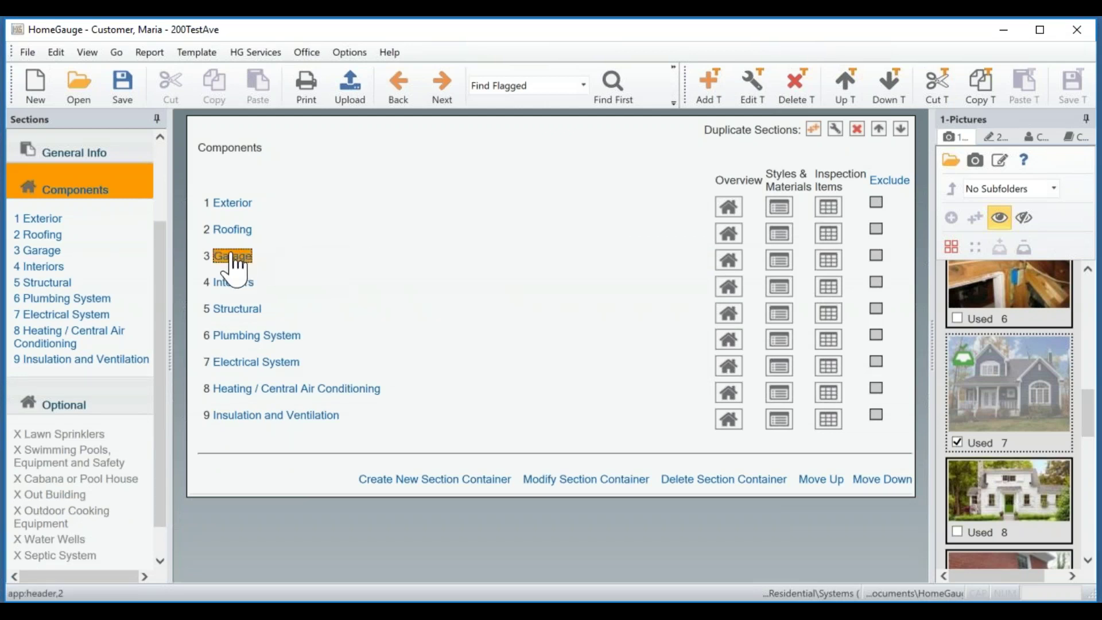
In the Garage section settings, move the Detached Garage repeat name above Attached Garage.
{"action": "left_click", "coordinate": [751, 90]}
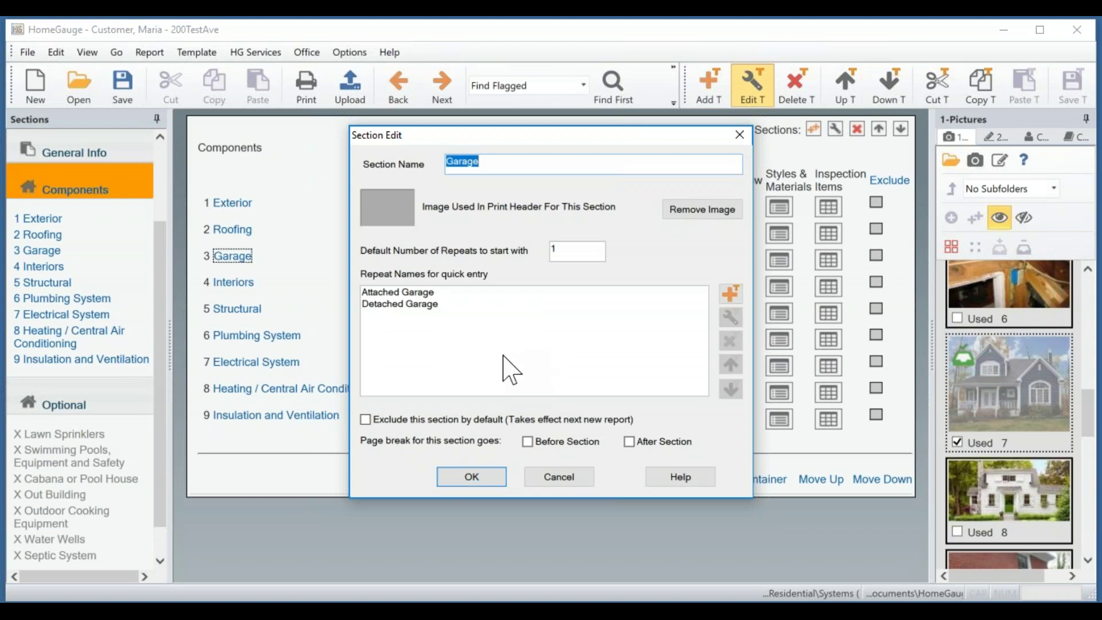
{"action": "left_click", "coordinate": [410, 306]}
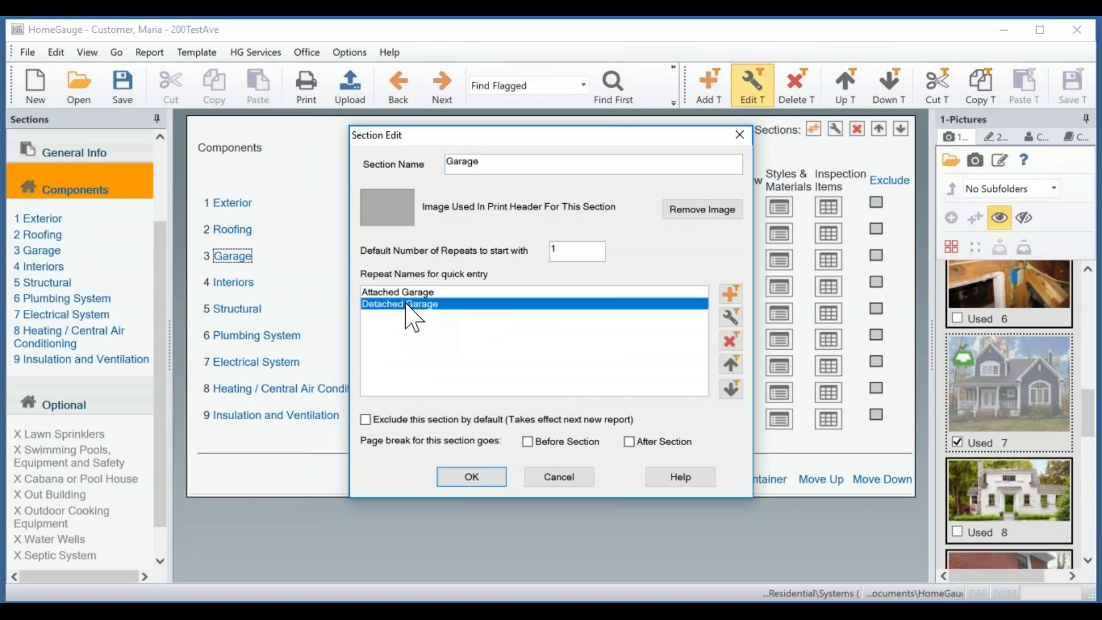
{"action": "left_click", "coordinate": [731, 365]}
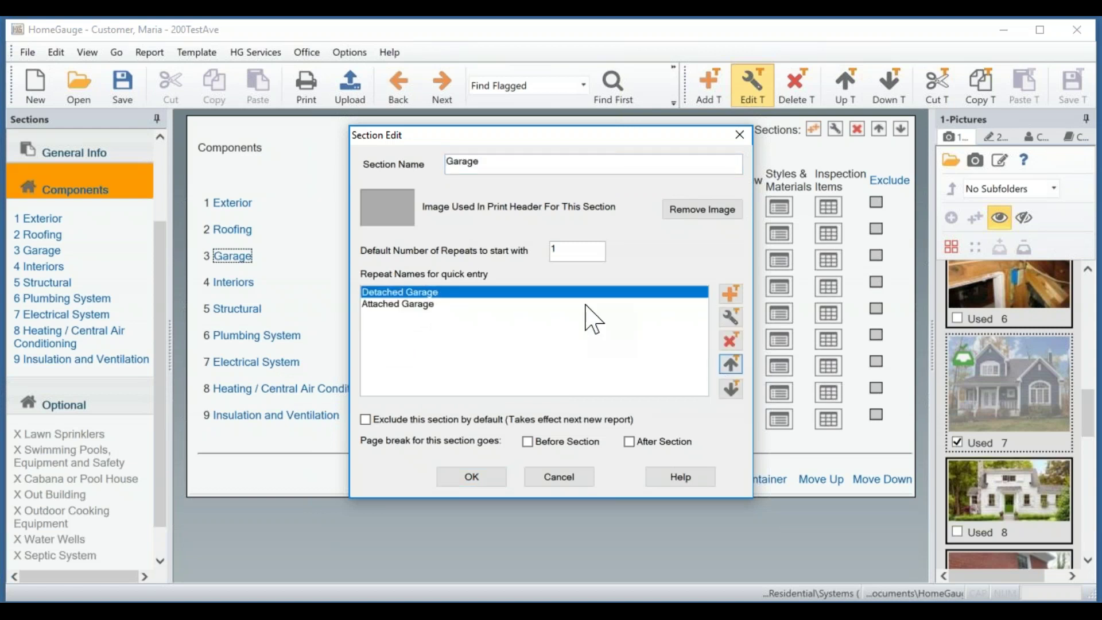
{"action": "left_click", "coordinate": [542, 370]}
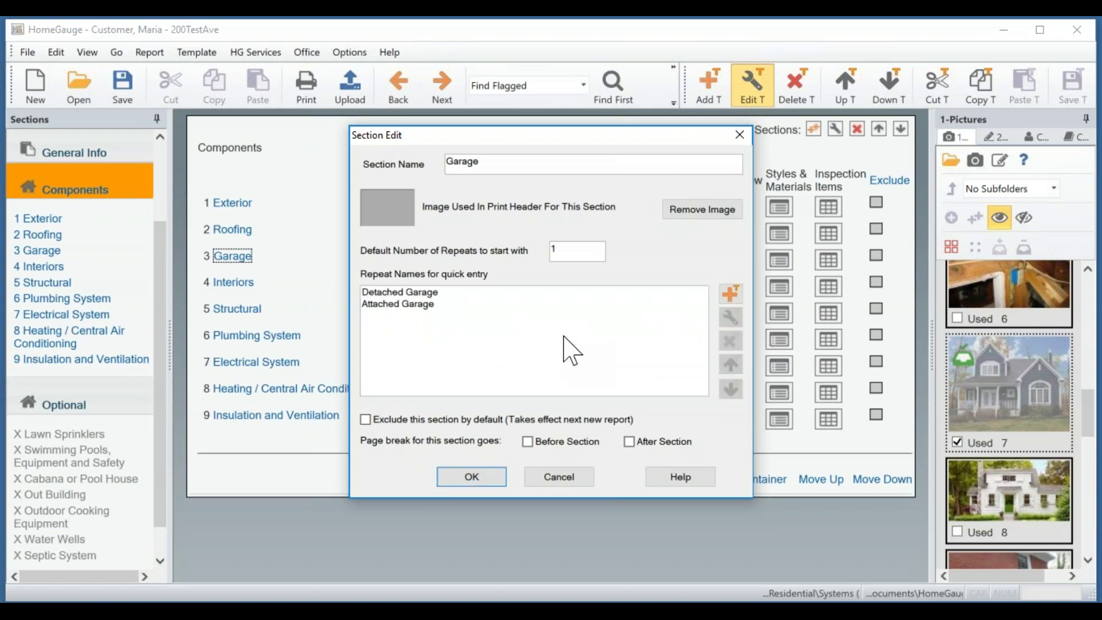
{"action": "left_click", "coordinate": [595, 293]}
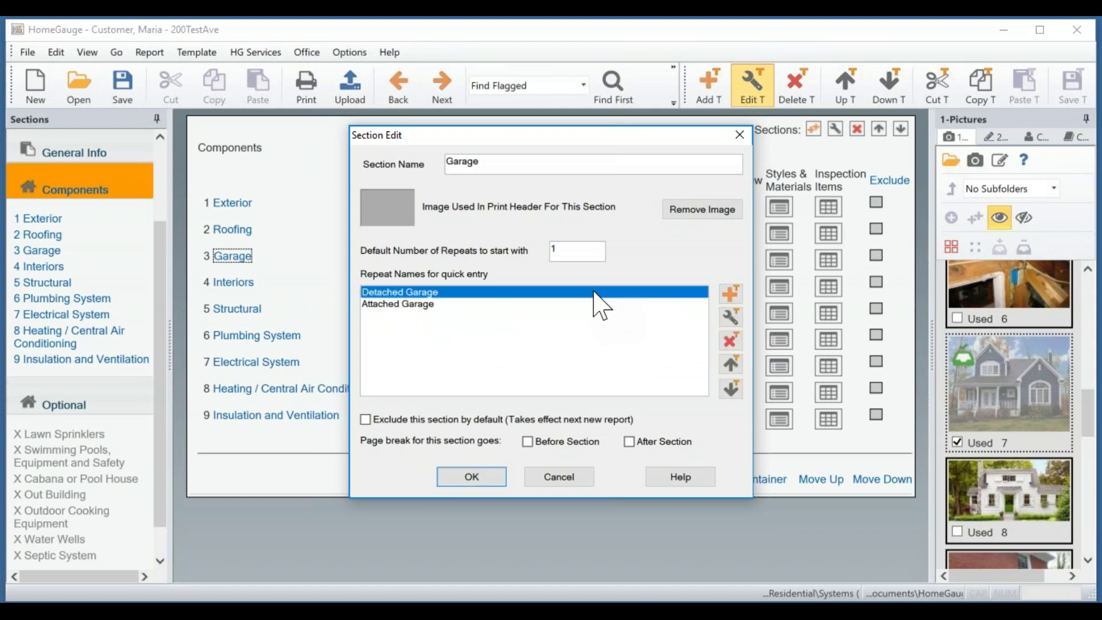
{"action": "left_click", "coordinate": [732, 294]}
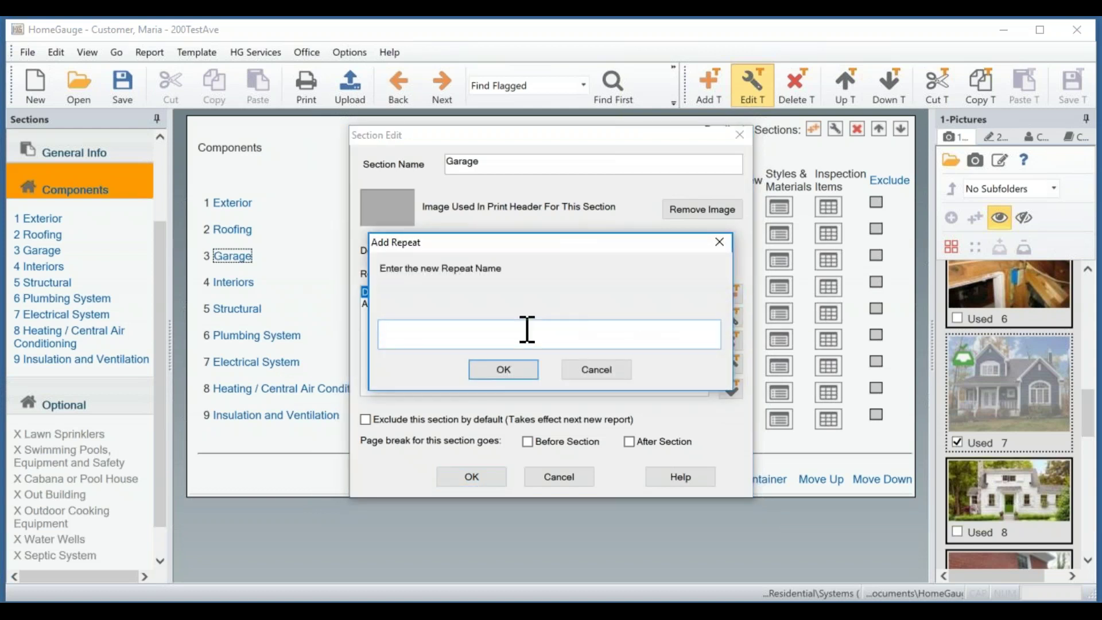
{"action": "left_click", "coordinate": [594, 370]}
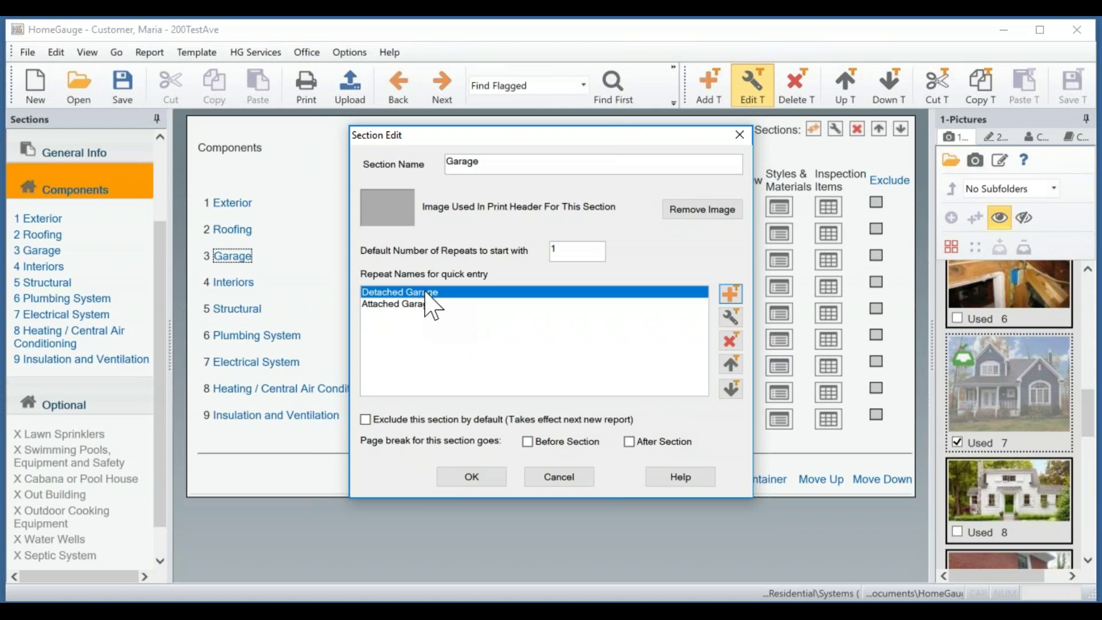
Set the Garage section's Default Number of Repeats to 2 and apply.
{"action": "double_click", "coordinate": [563, 248]}
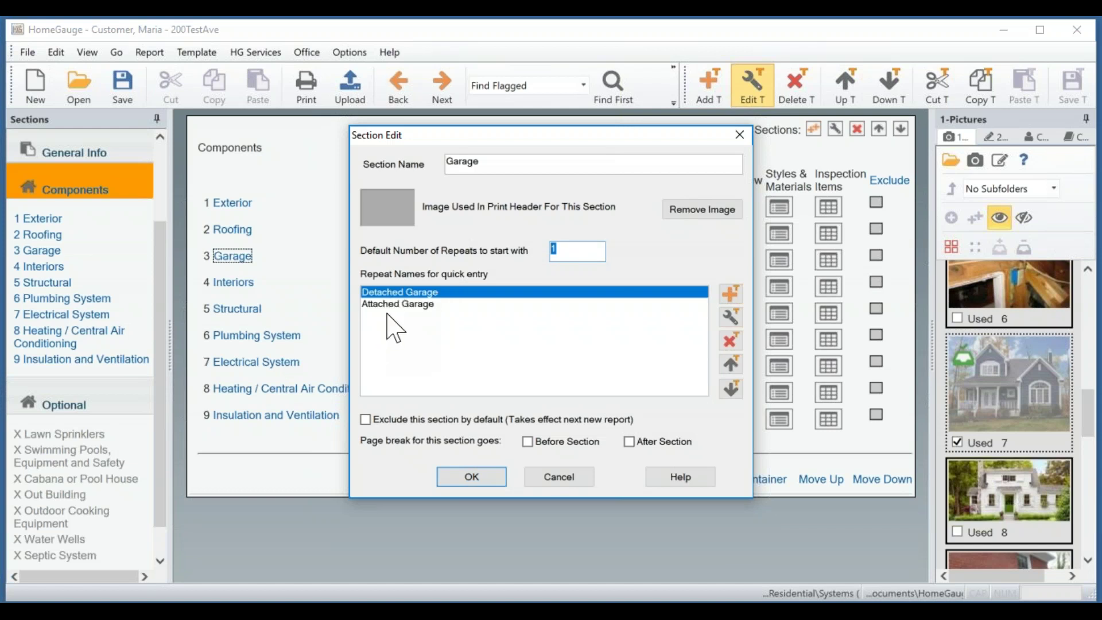
{"action": "type", "text": "2"}
{"action": "left_click", "coordinate": [473, 478]}
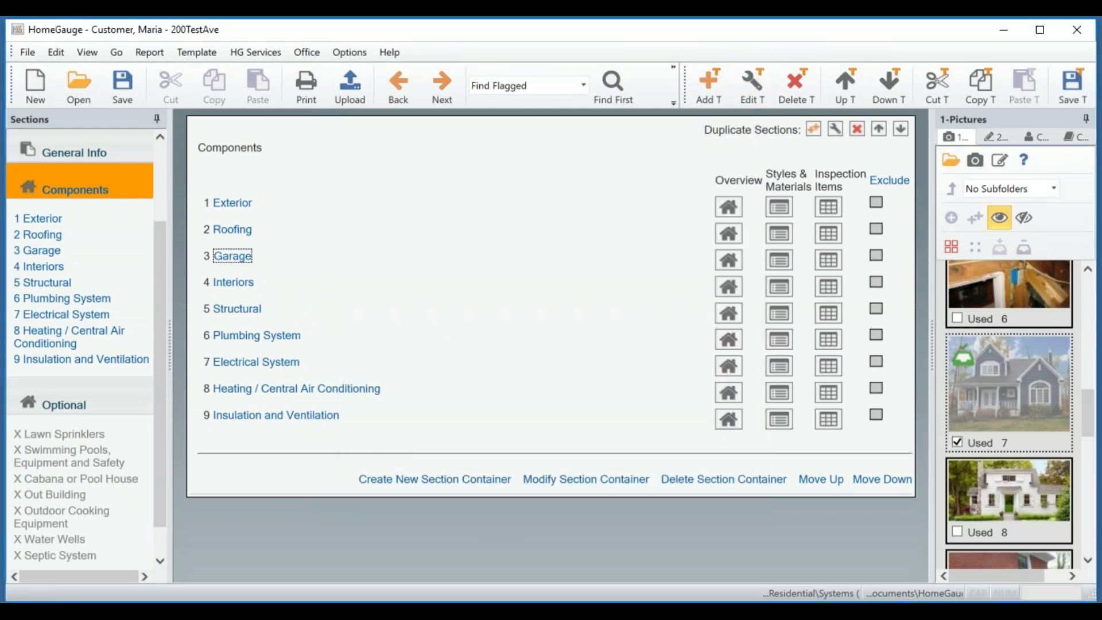
Save the template changes with Save T, then with the main Save button.
{"action": "left_click", "coordinate": [1077, 87]}
{"action": "left_click", "coordinate": [120, 84]}
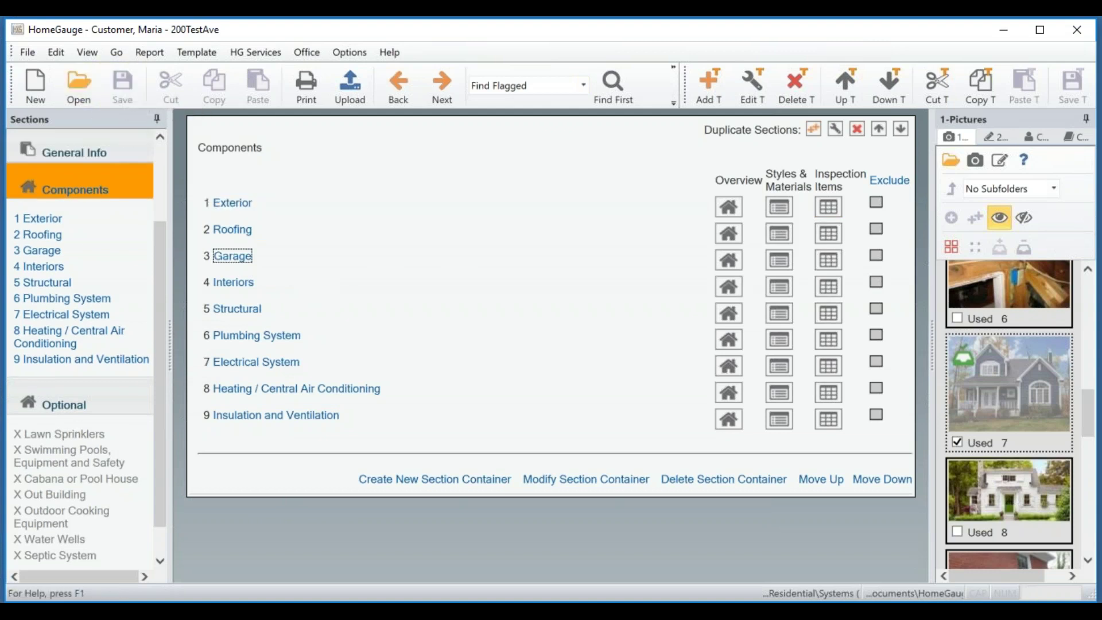
Create a new report from the Systems (Residential).ht5 template and view its Components.
{"action": "left_click", "coordinate": [34, 86]}
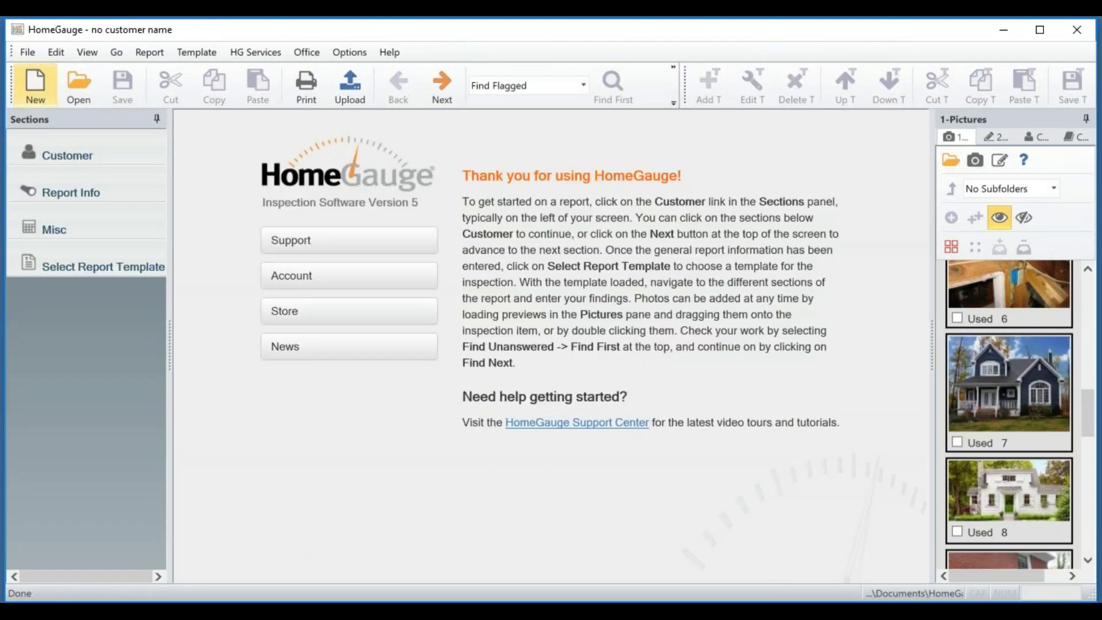
{"action": "left_click", "coordinate": [79, 270]}
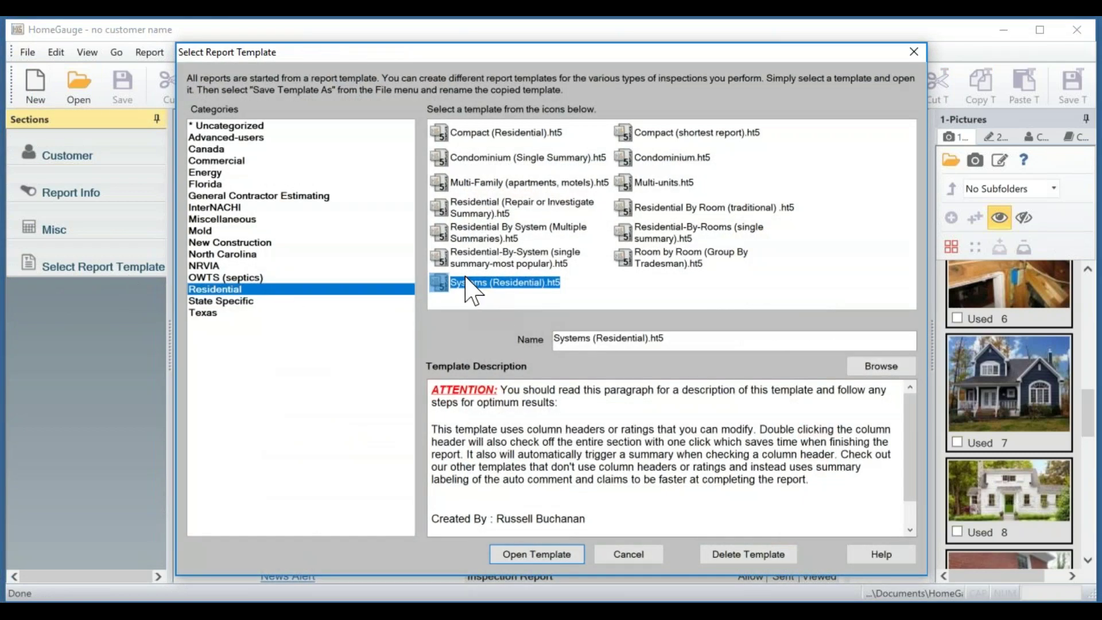
{"action": "left_click", "coordinate": [558, 552]}
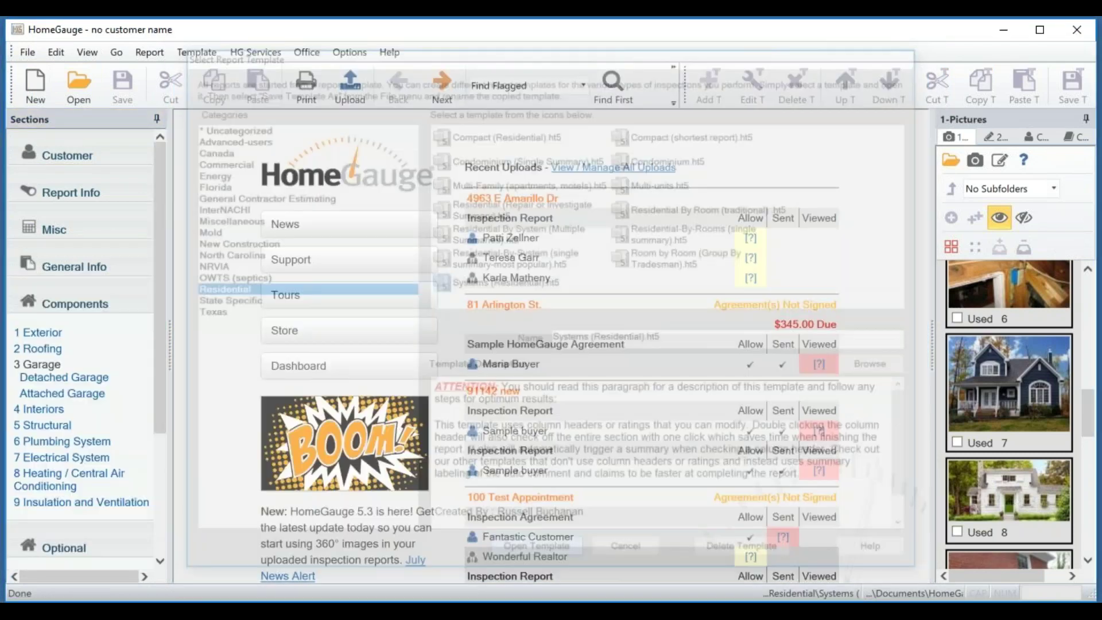
{"action": "left_click", "coordinate": [59, 310]}
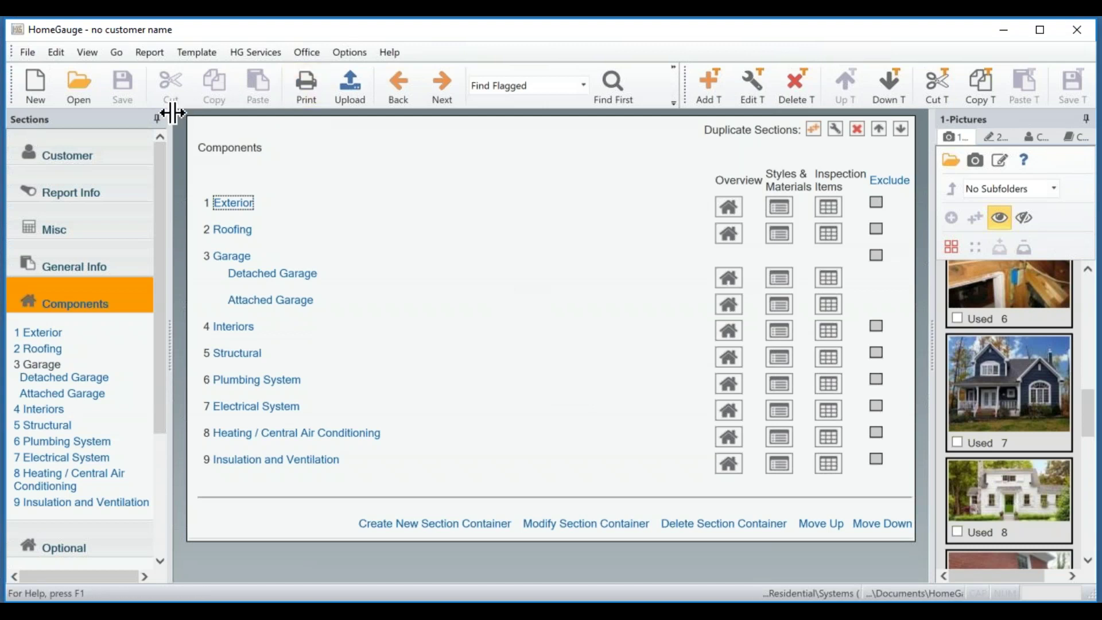
Reopen the 200TestAve inspection report and display its Components page.
{"action": "left_click", "coordinate": [37, 89]}
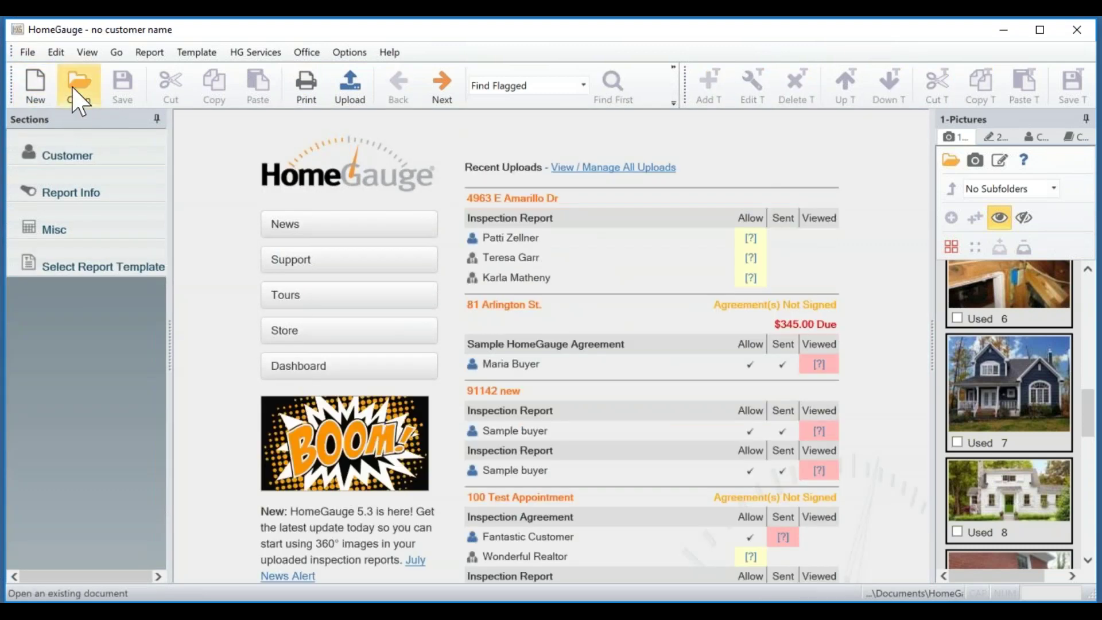
{"action": "left_click", "coordinate": [77, 96]}
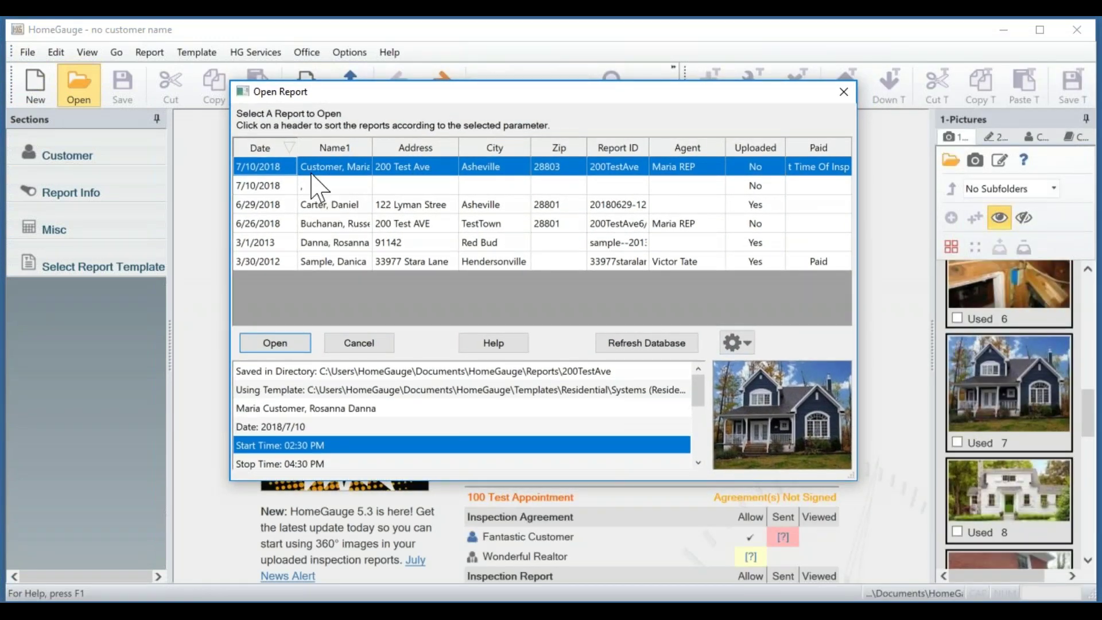
{"action": "left_click", "coordinate": [275, 343]}
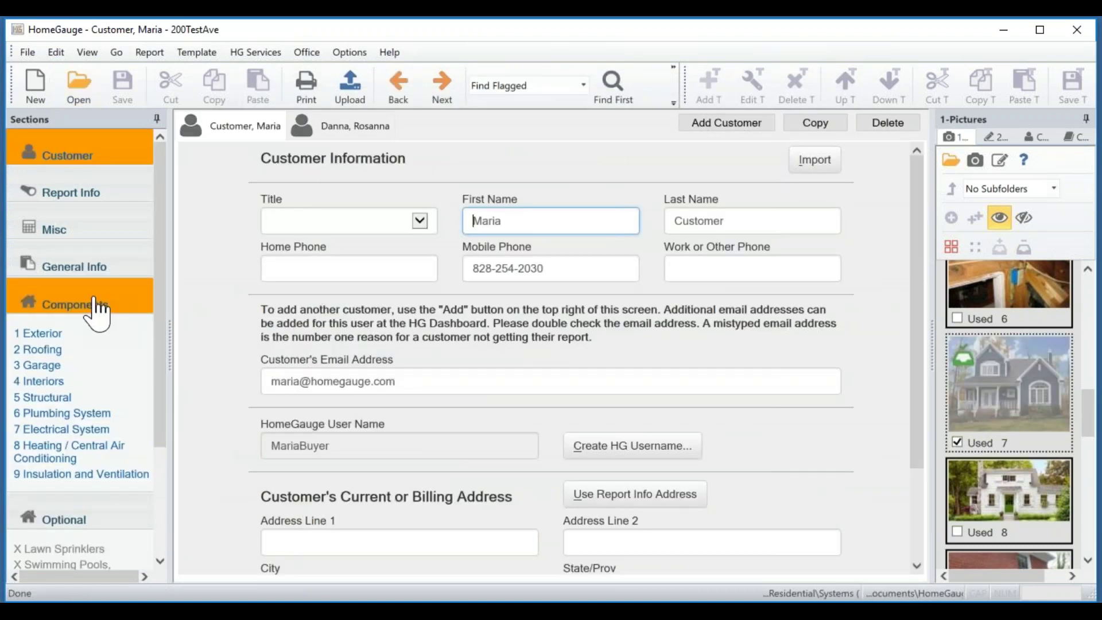
{"action": "left_click", "coordinate": [102, 310]}
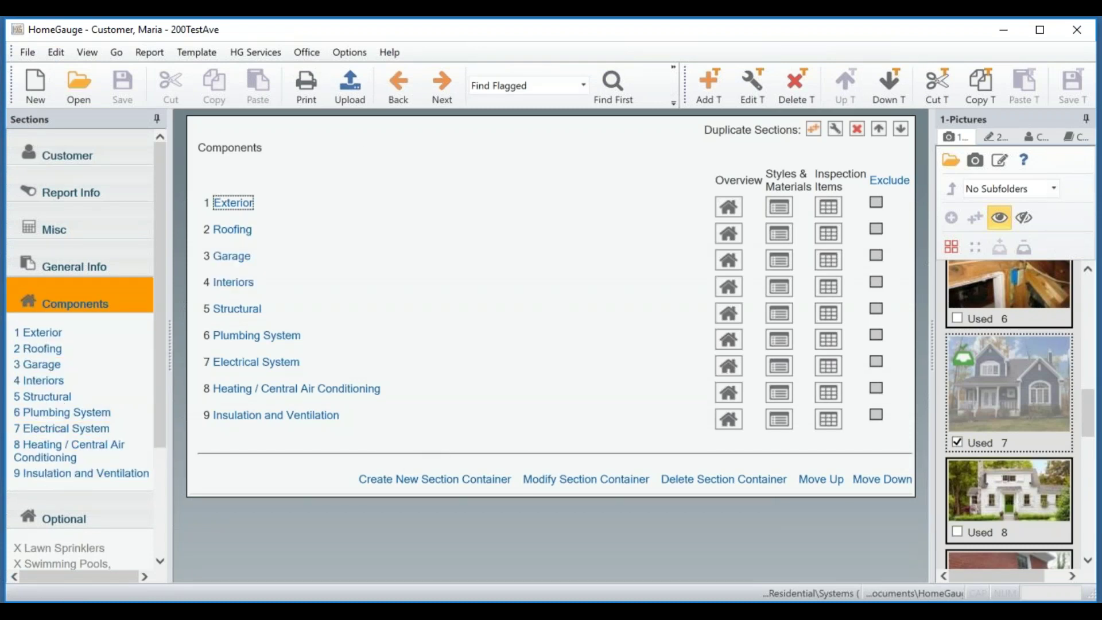
{"action": "left_click", "coordinate": [1100, 179]}
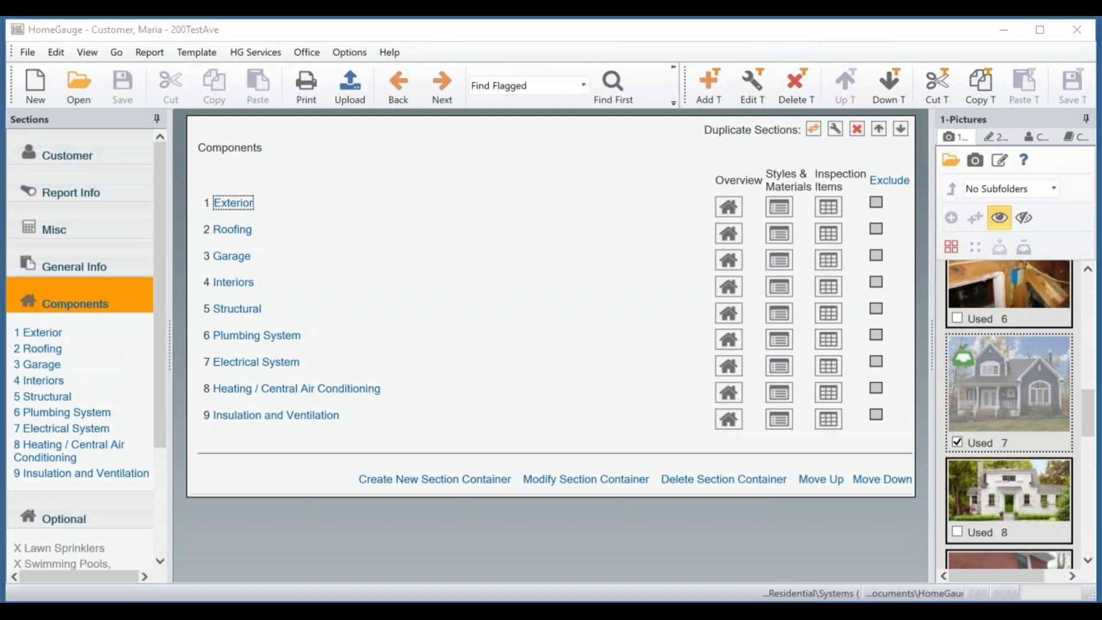
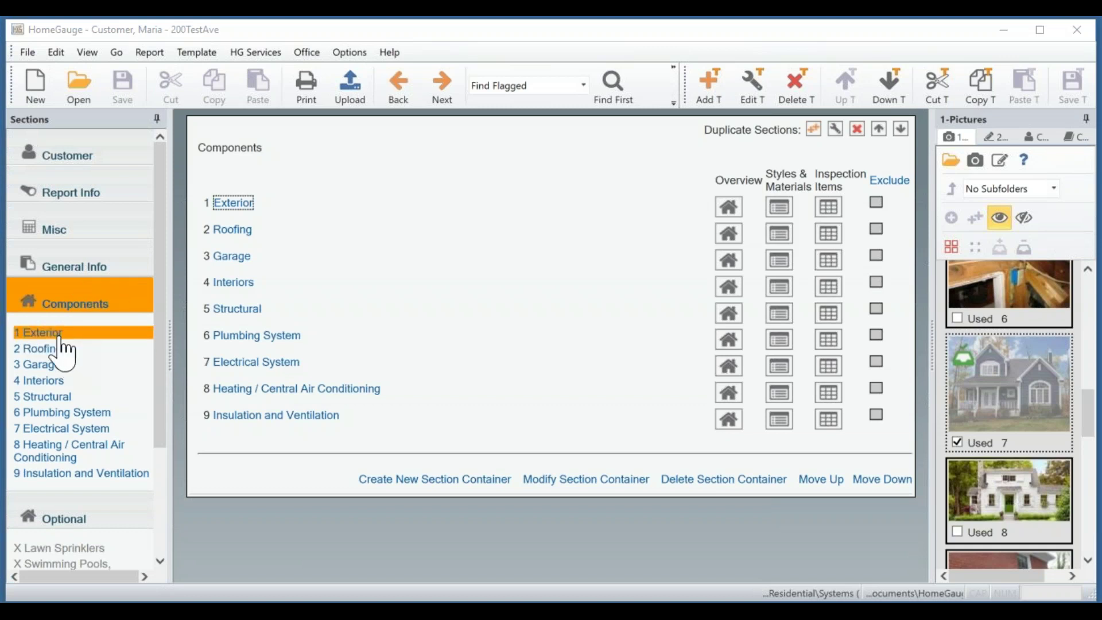
Show the inspection items of the report's 1 Exterior component.
{"action": "left_click", "coordinate": [59, 338]}
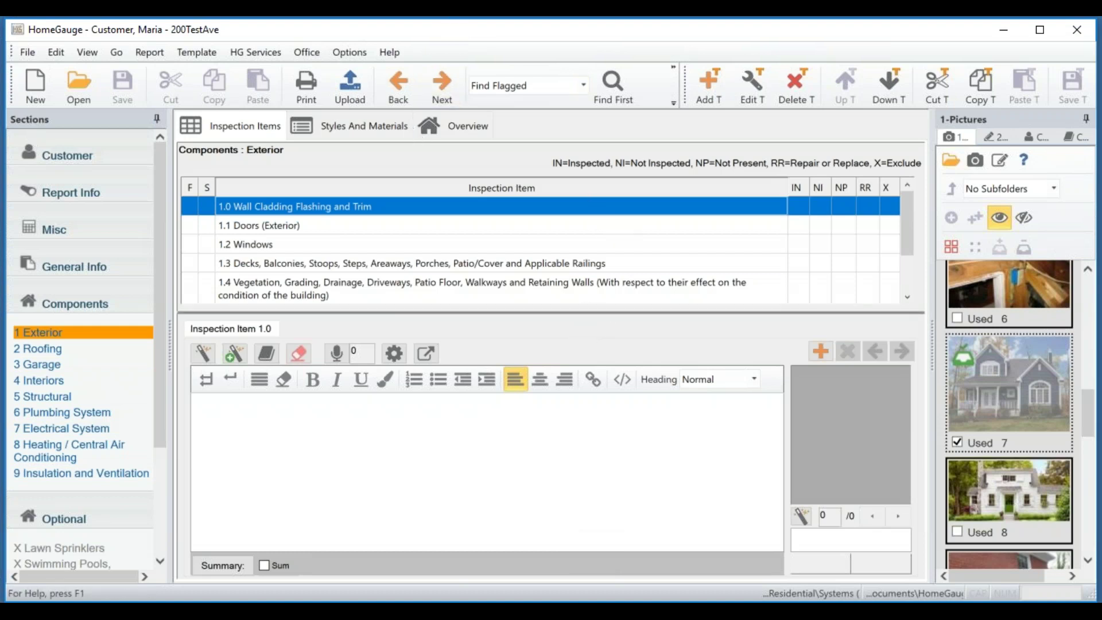
Make the Exterior item list taller and widen the pictures panel.
{"action": "left_click_drag", "start_coordinate": [575, 312], "coordinate": [582, 361]}
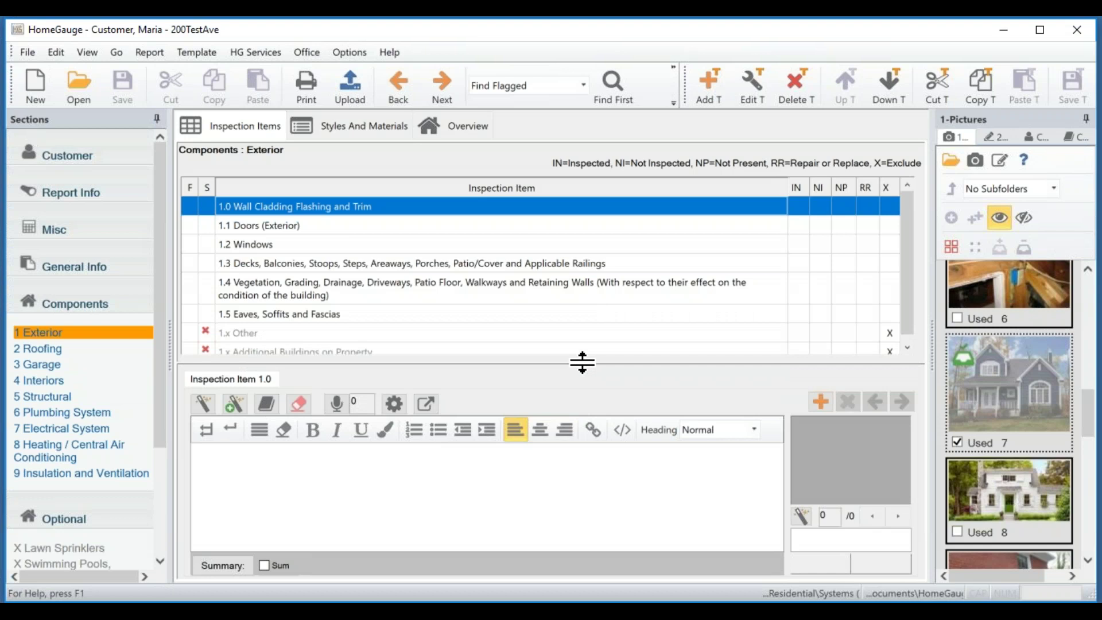
{"action": "mouse_move", "coordinate": [582, 362]}
{"action": "left_mouse_down"}
{"action": "mouse_move", "coordinate": [591, 438]}
{"action": "mouse_move", "coordinate": [586, 360]}
{"action": "left_mouse_up"}
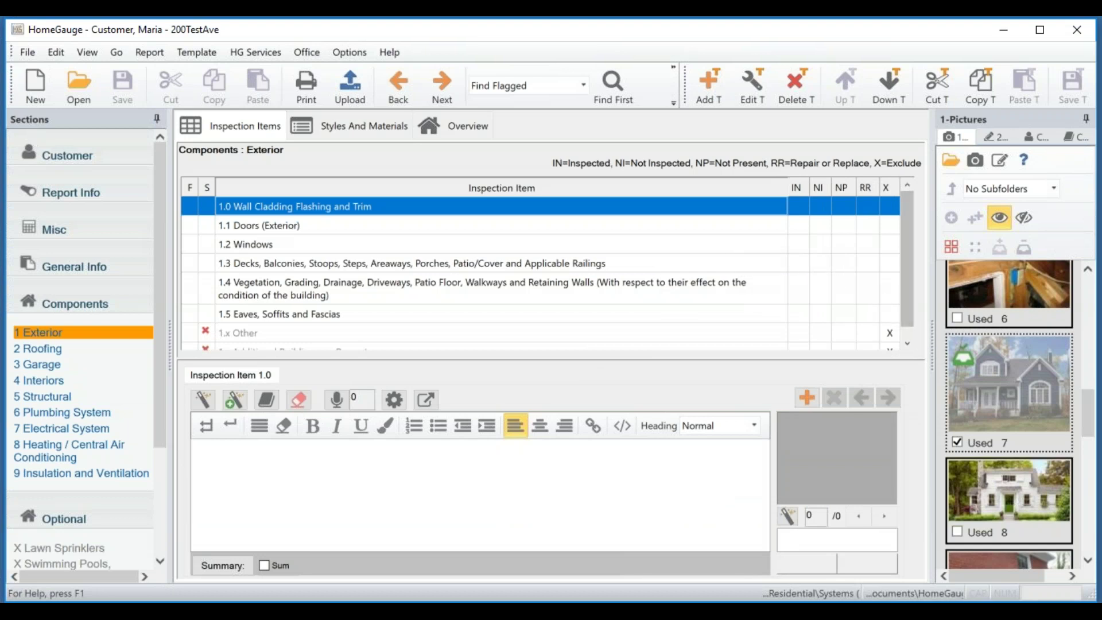
{"action": "left_click_drag", "start_coordinate": [932, 340], "coordinate": [904, 324]}
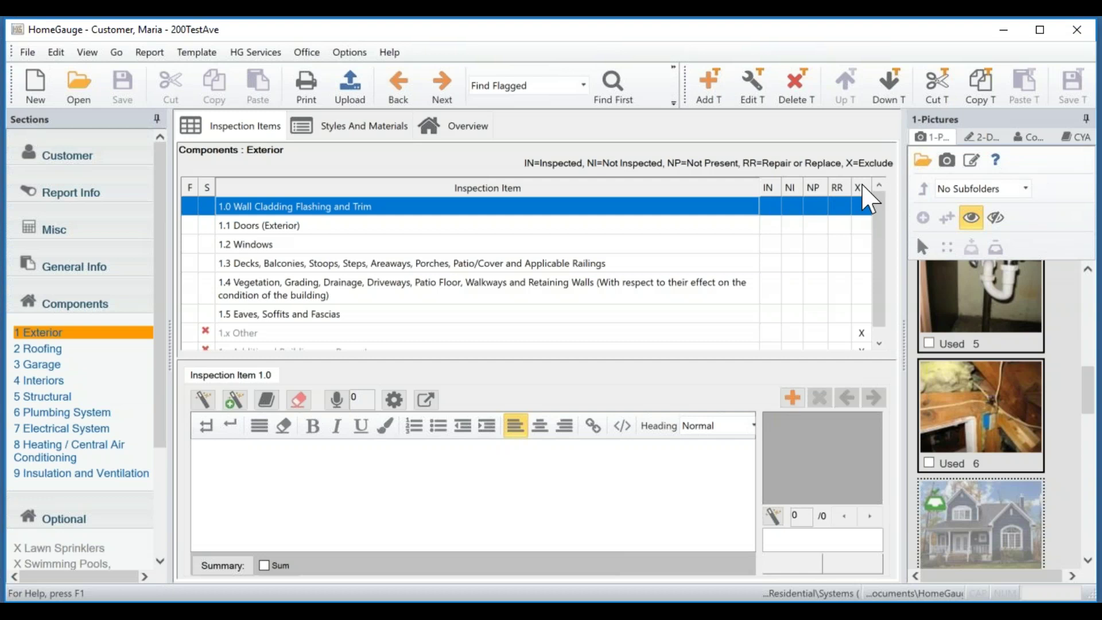
Exclude 1.x Additional Buildings on Property from the report.
{"action": "scroll", "coordinate": [878, 279], "scroll_direction": "down", "scroll_amount": 1}
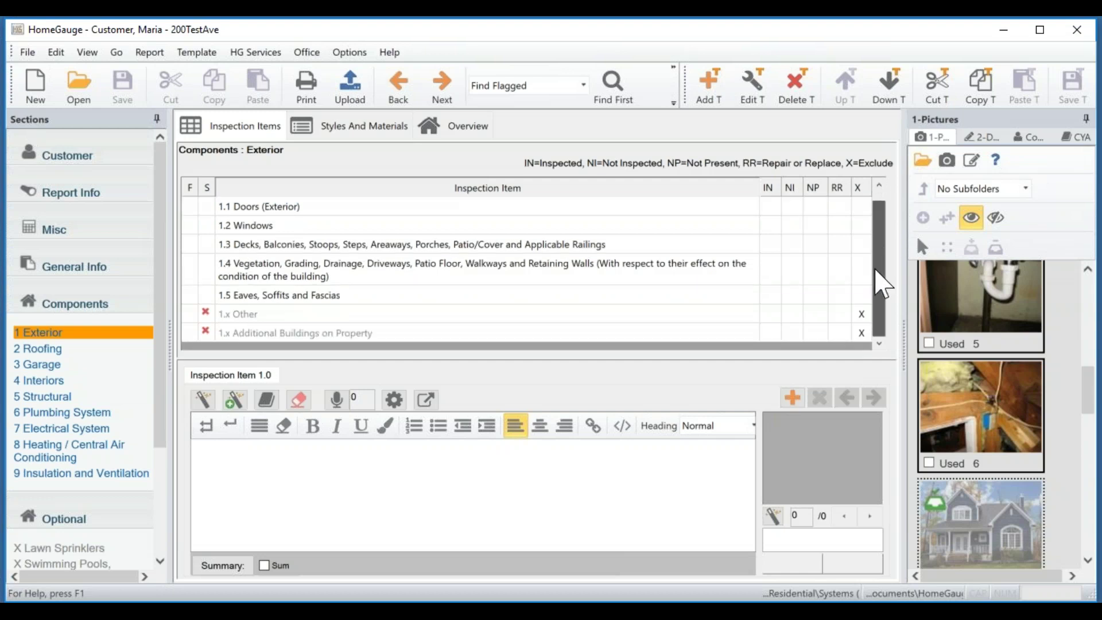
{"action": "left_click", "coordinate": [860, 332]}
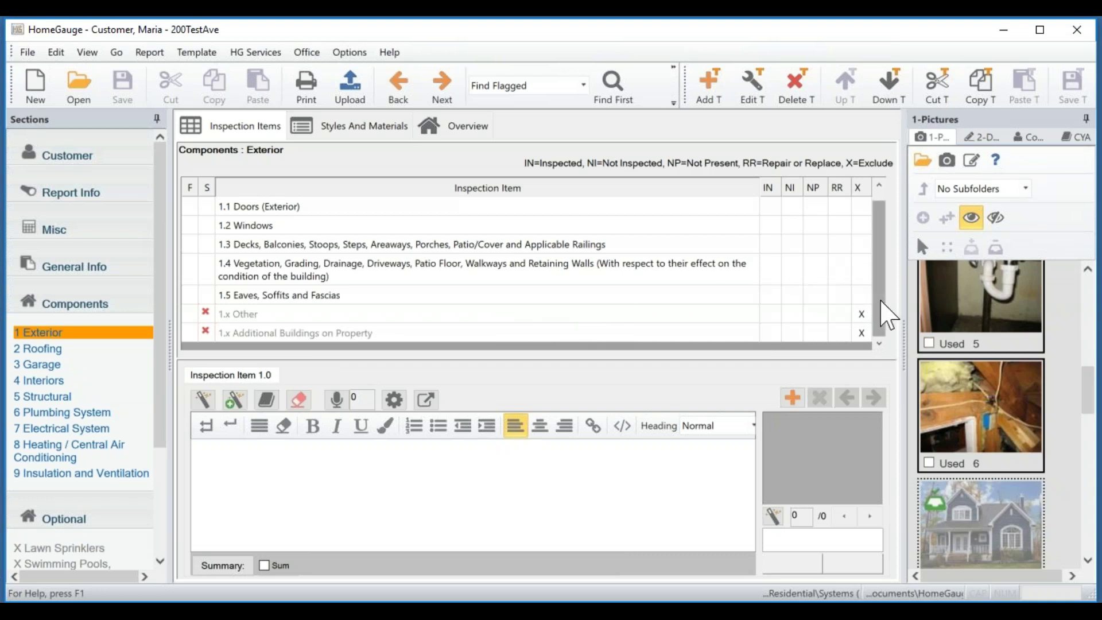
{"action": "scroll", "coordinate": [881, 281], "scroll_direction": "up", "scroll_amount": 1}
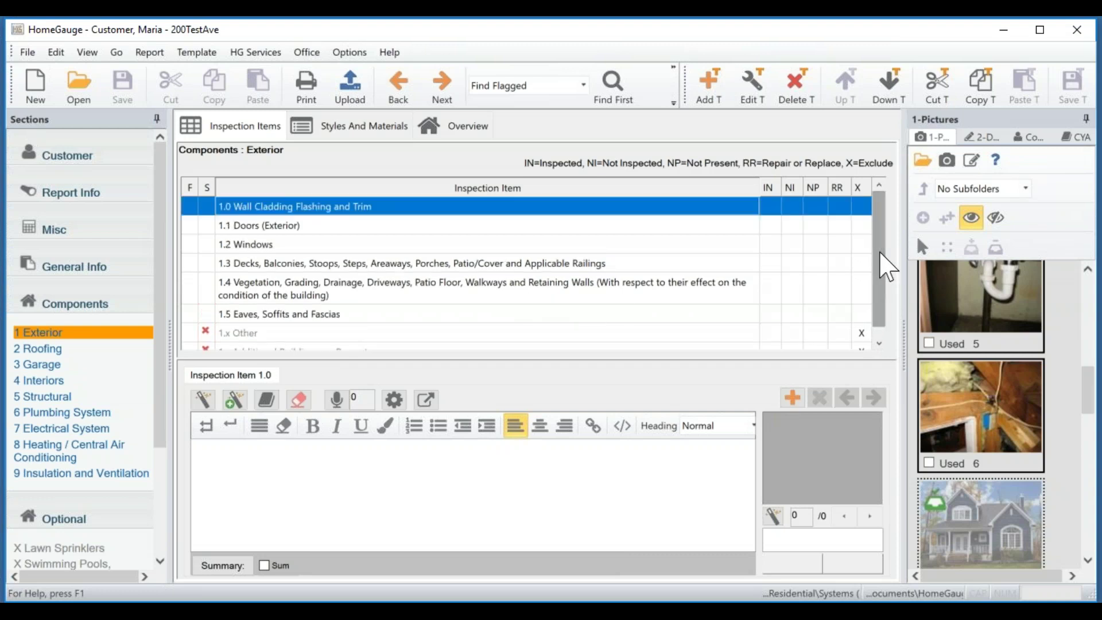
Rate Wall Cladding inspected, Windows not present, and Decks and Vegetation repair or replace.
{"action": "left_click", "coordinate": [770, 206]}
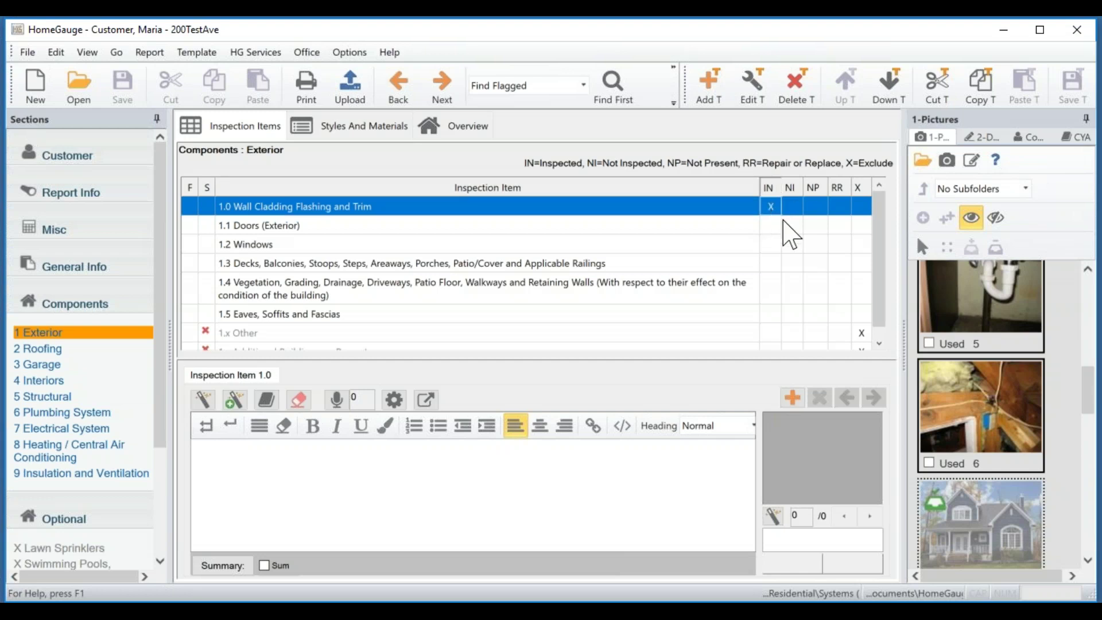
{"action": "left_click", "coordinate": [793, 225]}
{"action": "left_click", "coordinate": [816, 244]}
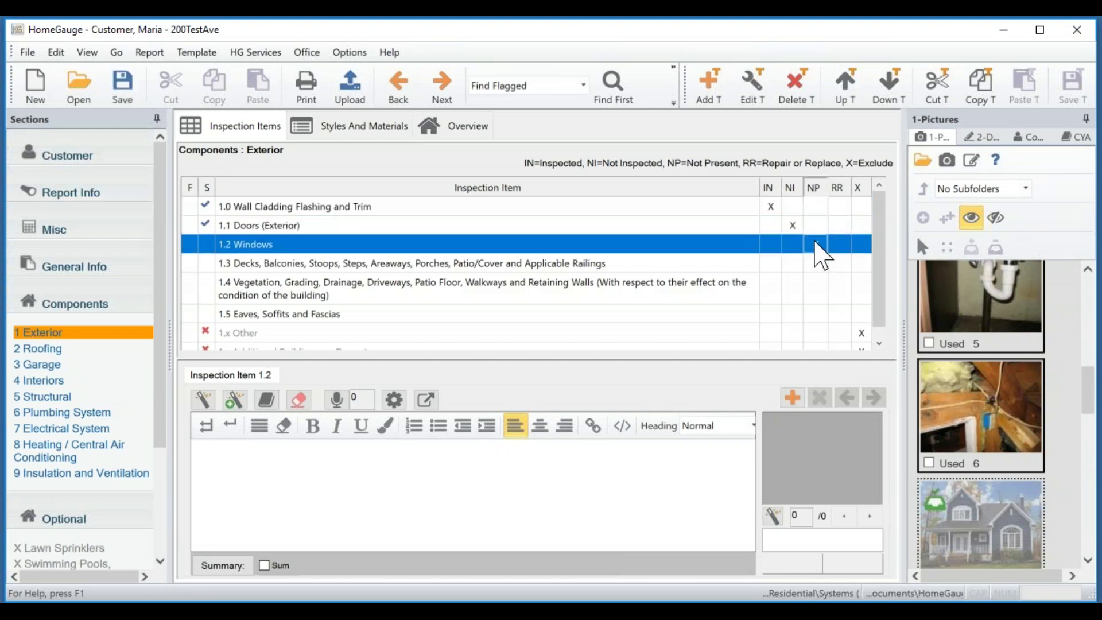
{"action": "left_click", "coordinate": [841, 283]}
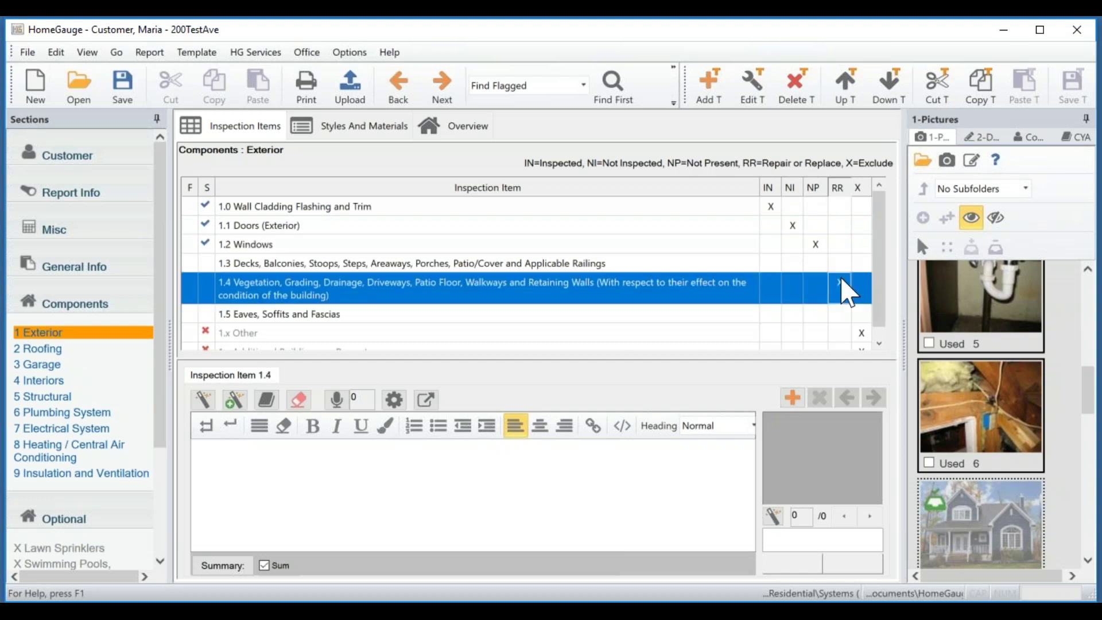
{"action": "left_click", "coordinate": [771, 206]}
{"action": "left_click", "coordinate": [838, 263]}
{"action": "left_click", "coordinate": [839, 284]}
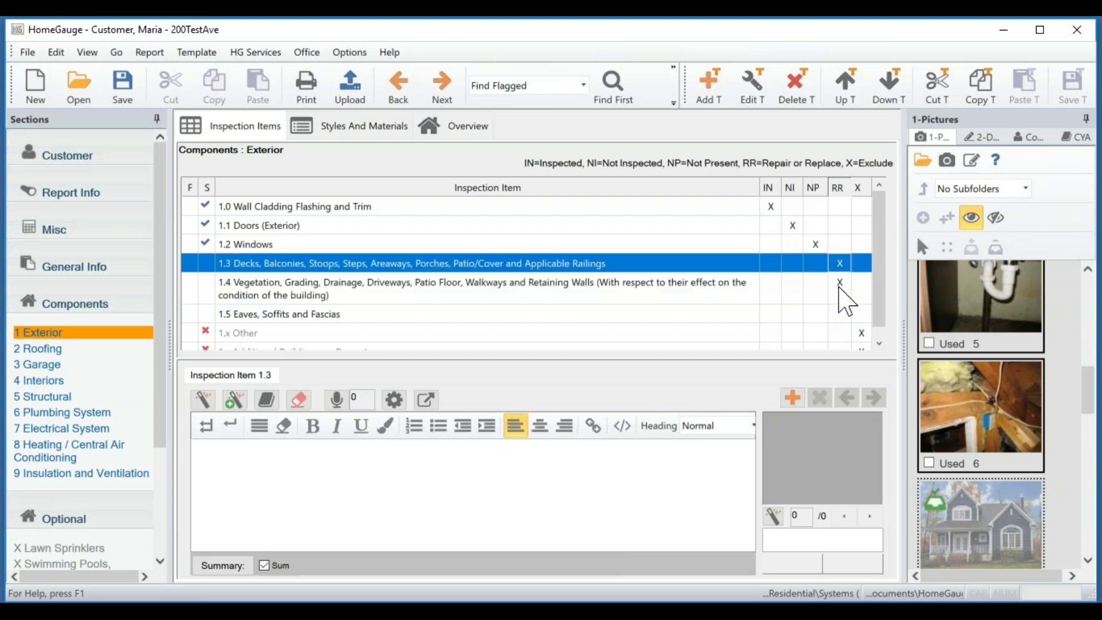
Change Doors (Exterior) to inspected and reconfirm Decks and Vegetation as repair or replace.
{"action": "left_click", "coordinate": [793, 226]}
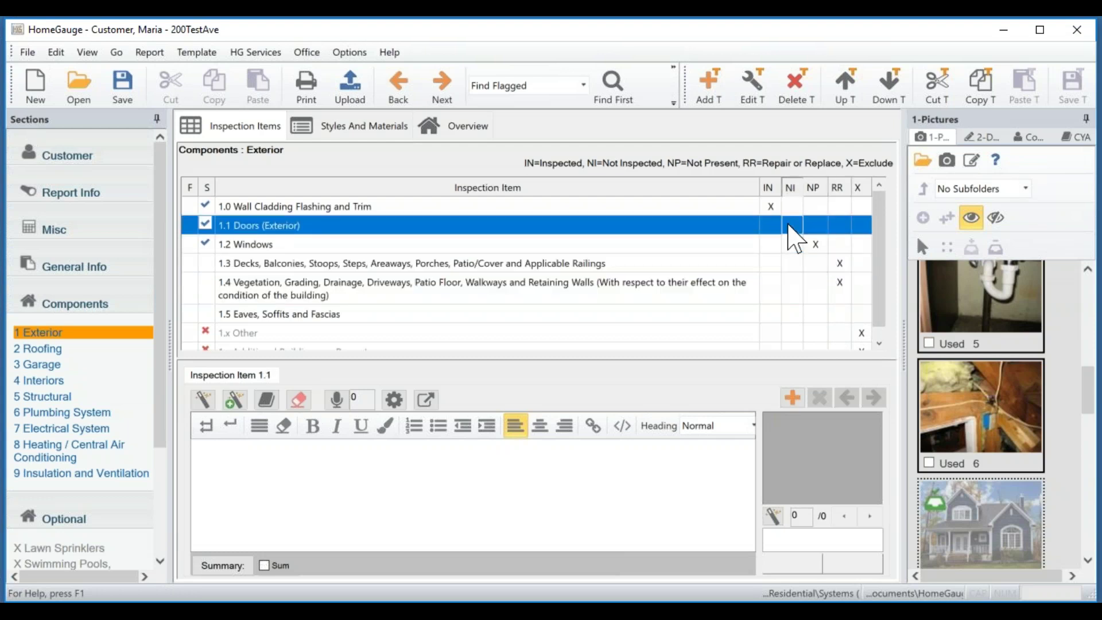
{"action": "left_click", "coordinate": [770, 194]}
{"action": "left_click", "coordinate": [839, 263]}
{"action": "left_click", "coordinate": [839, 281]}
{"action": "left_click", "coordinate": [709, 265]}
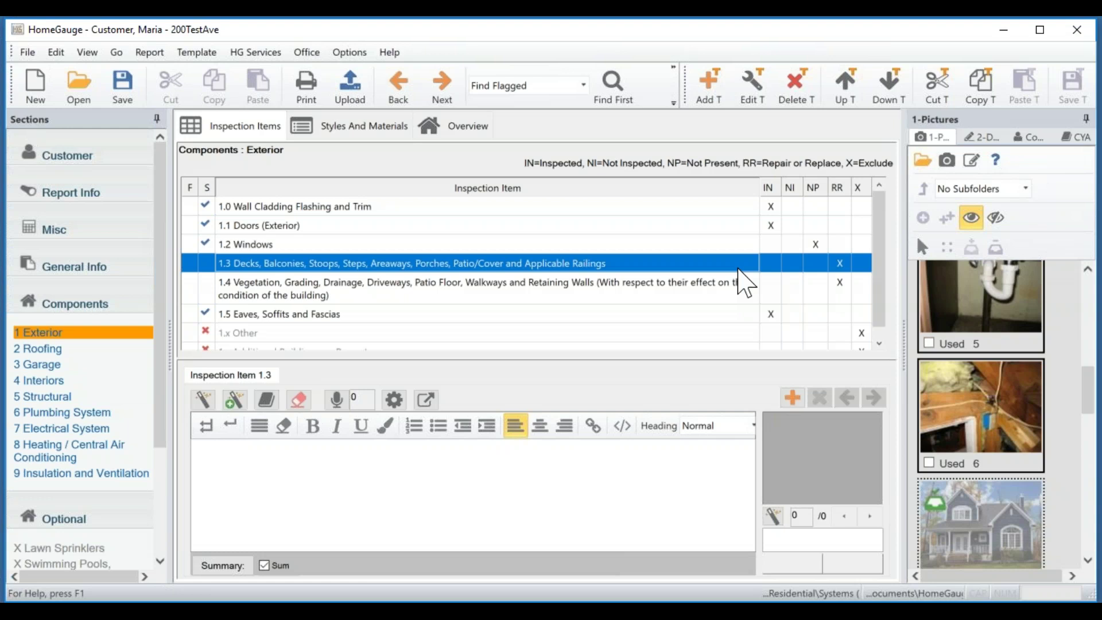
{"action": "mouse_move", "coordinate": [881, 224]}
{"action": "left_mouse_down"}
{"action": "mouse_move", "coordinate": [879, 248]}
{"action": "mouse_move", "coordinate": [878, 209]}
{"action": "left_mouse_up"}
Check the 'siding blister absorption' library comment for item 1.0 Wall Cladding Flashing and Trim.
{"action": "left_click", "coordinate": [423, 205]}
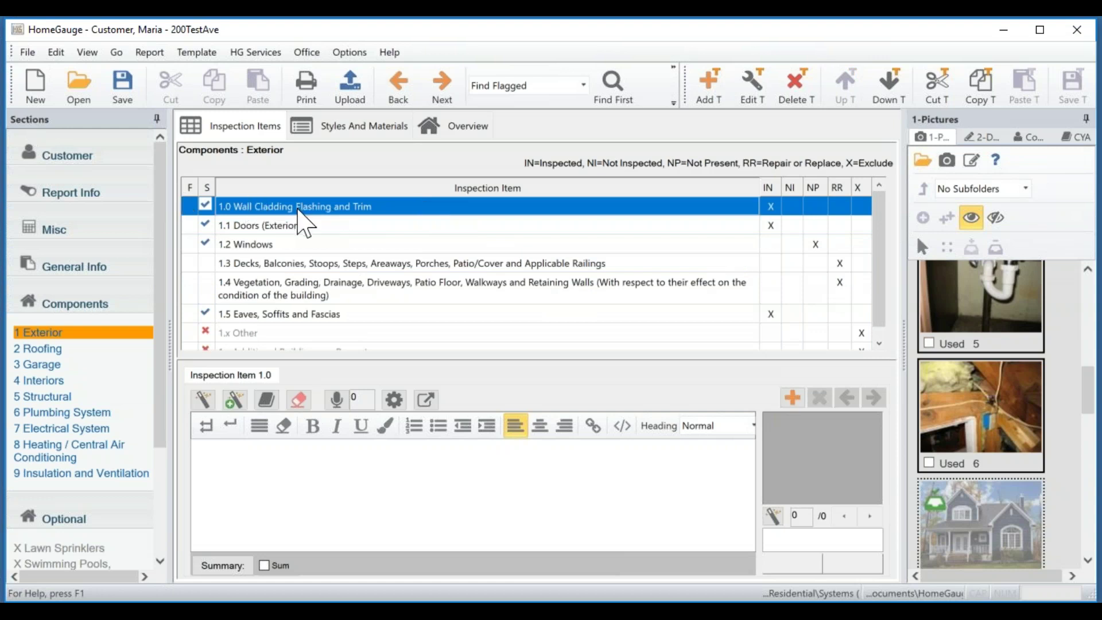
{"action": "left_click", "coordinate": [320, 468]}
{"action": "left_click", "coordinate": [202, 405]}
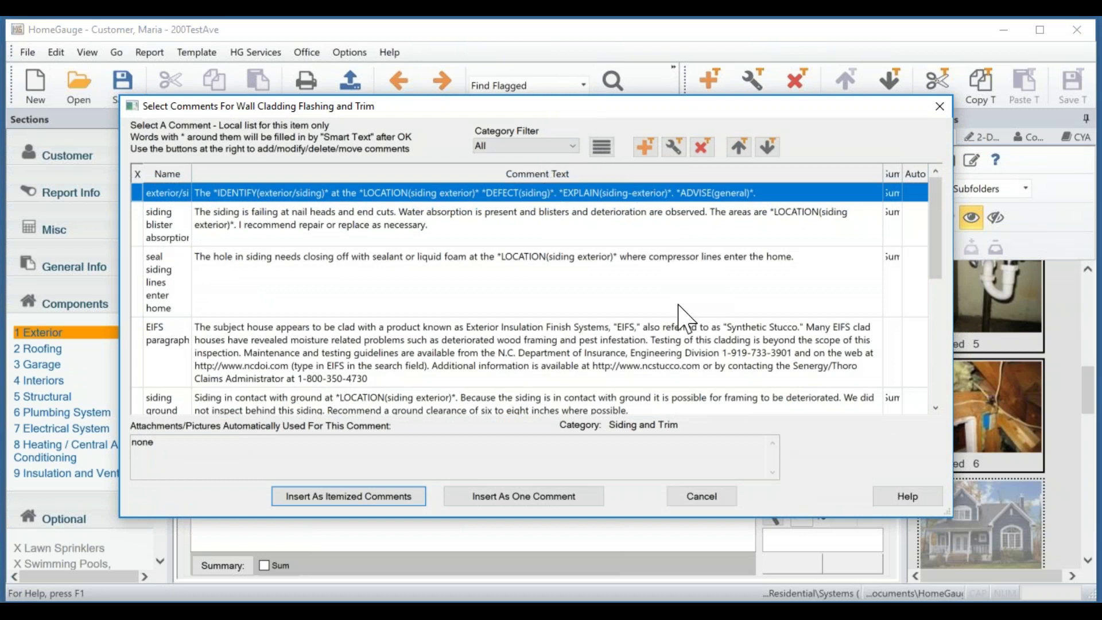
{"action": "left_click_drag", "start_coordinate": [235, 102], "coordinate": [262, 102]}
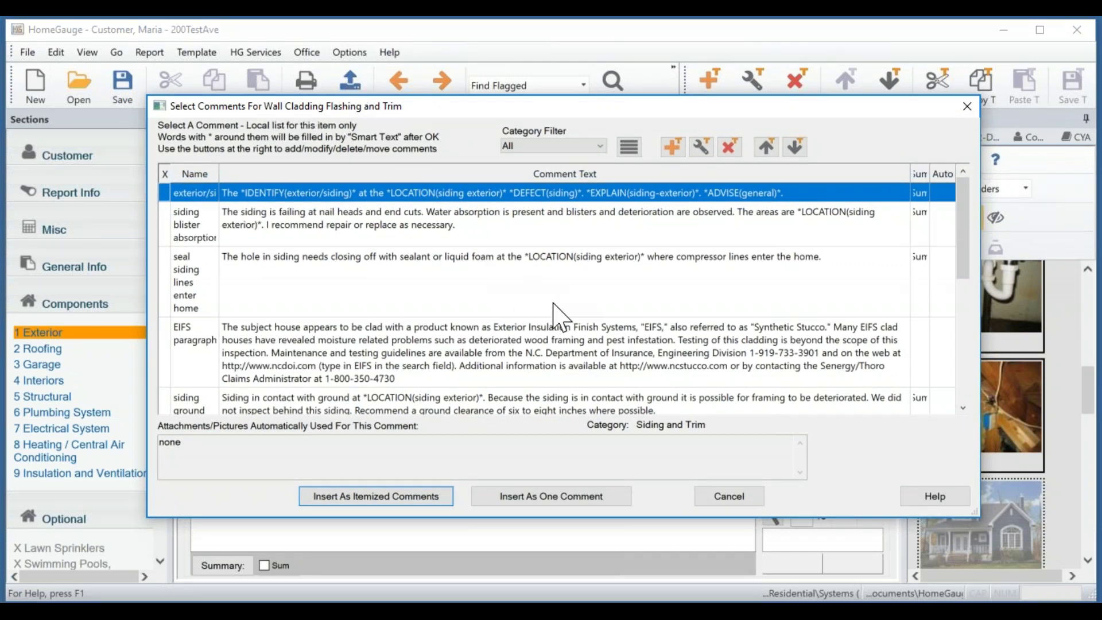
{"action": "scroll", "coordinate": [554, 304], "scroll_direction": "down", "scroll_amount": 2}
{"action": "scroll", "coordinate": [560, 316], "scroll_direction": "down", "scroll_amount": 1}
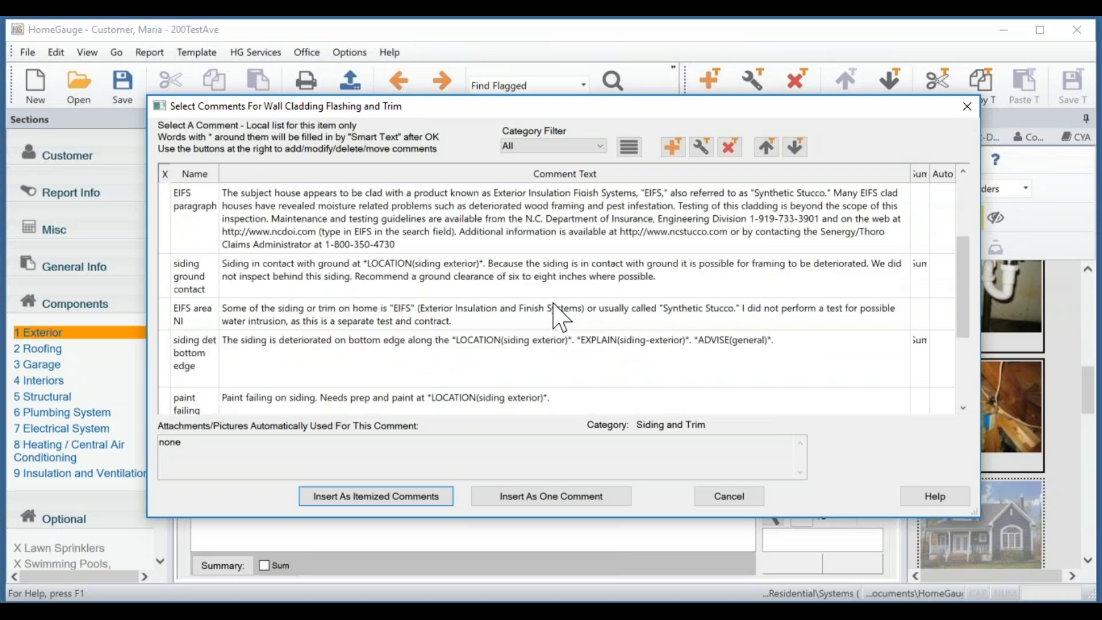
{"action": "scroll", "coordinate": [557, 316], "scroll_direction": "down", "scroll_amount": 3}
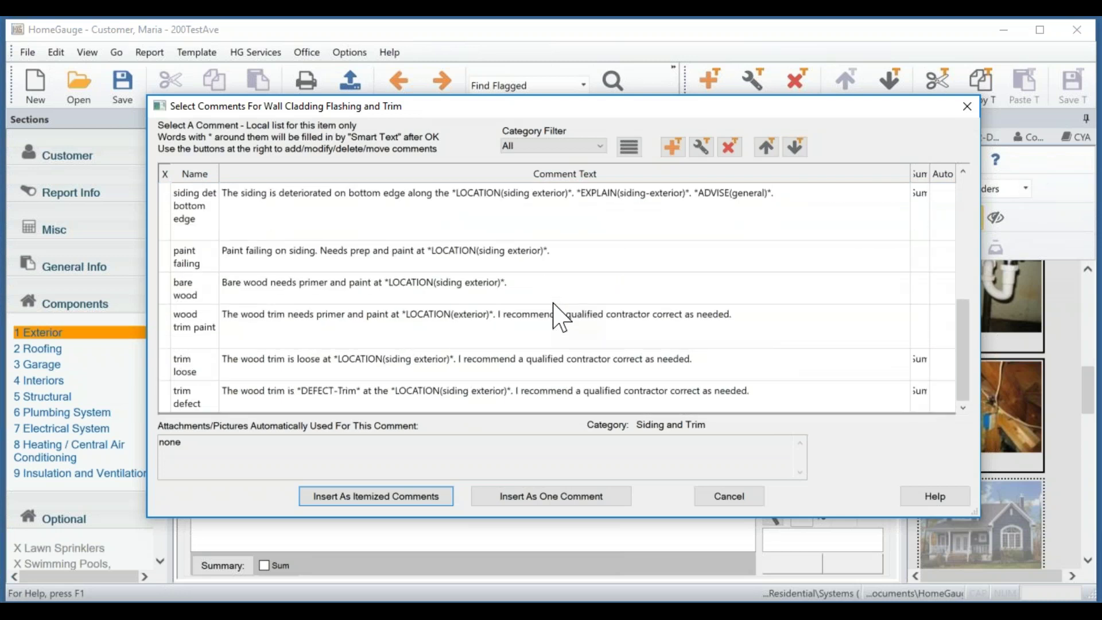
{"action": "scroll", "coordinate": [554, 304], "scroll_direction": "up", "scroll_amount": 6}
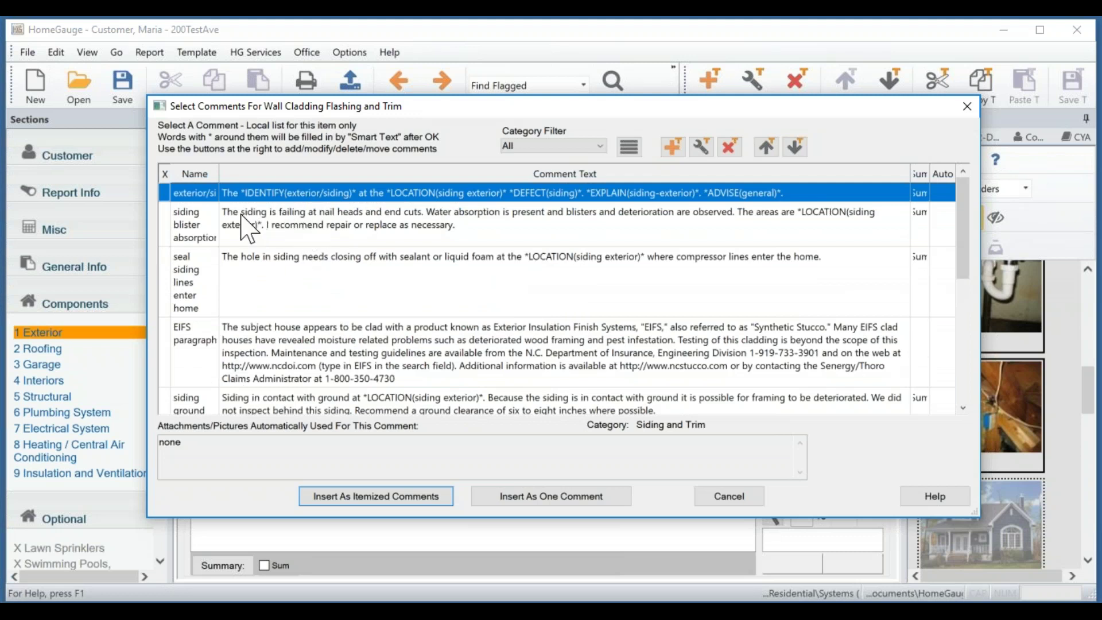
{"action": "left_click", "coordinate": [165, 226]}
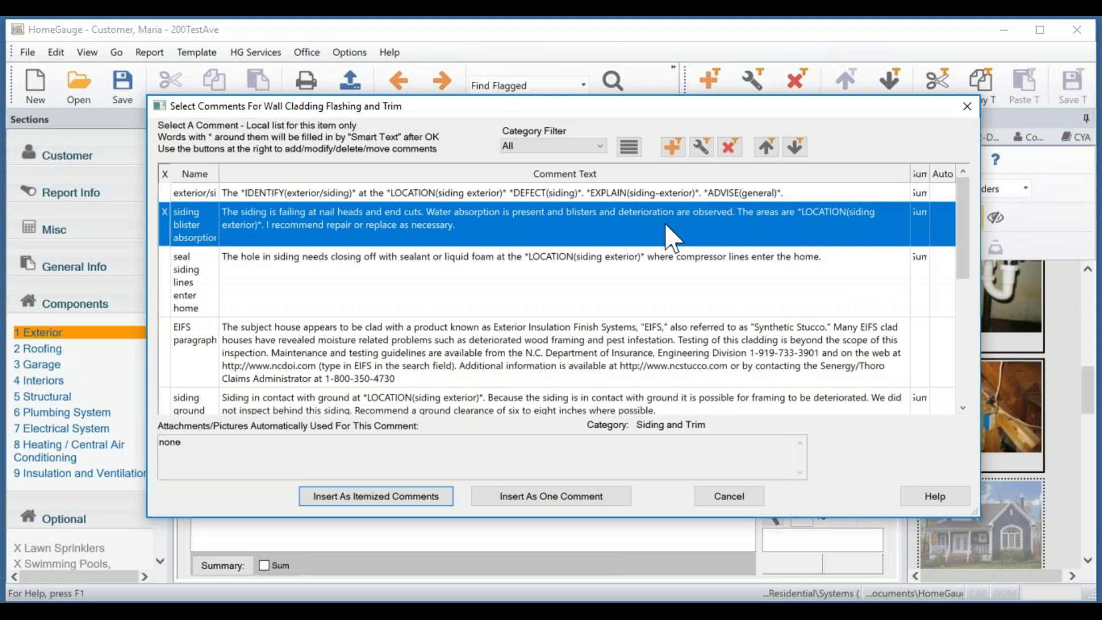
Insert the siding comment with its location set to 'front of home and rear of home'.
{"action": "left_click", "coordinate": [566, 497]}
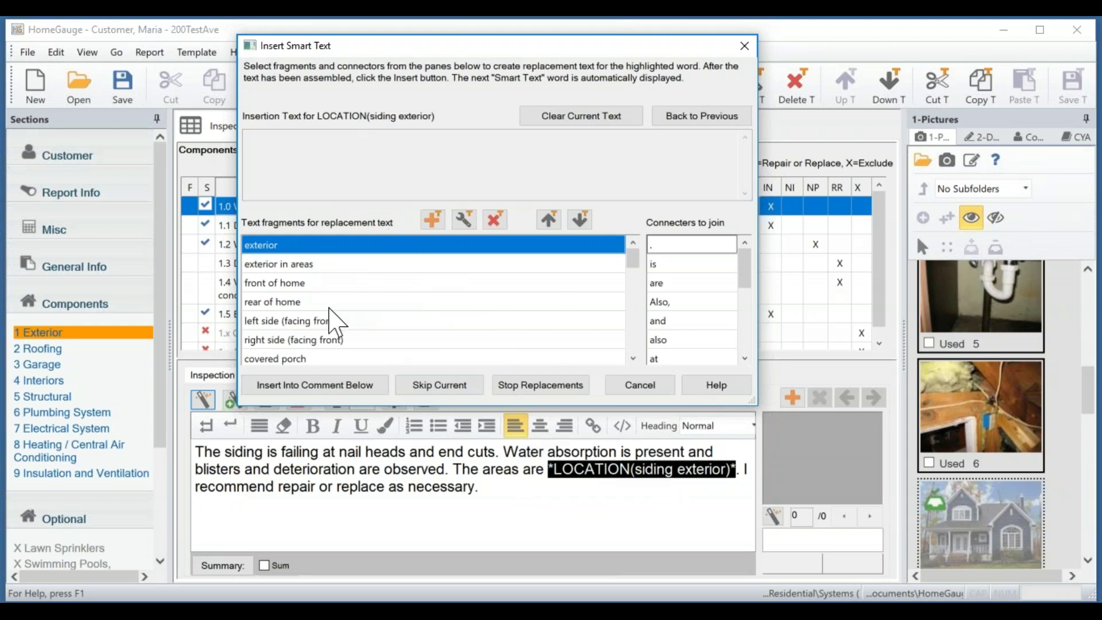
{"action": "double_click", "coordinate": [317, 284]}
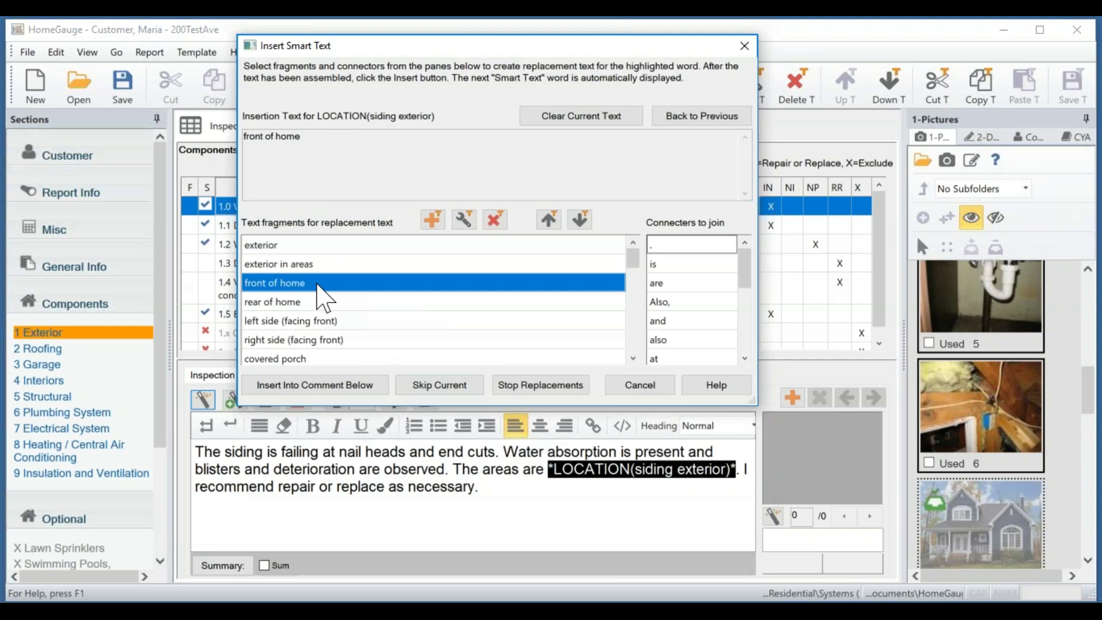
{"action": "double_click", "coordinate": [669, 322]}
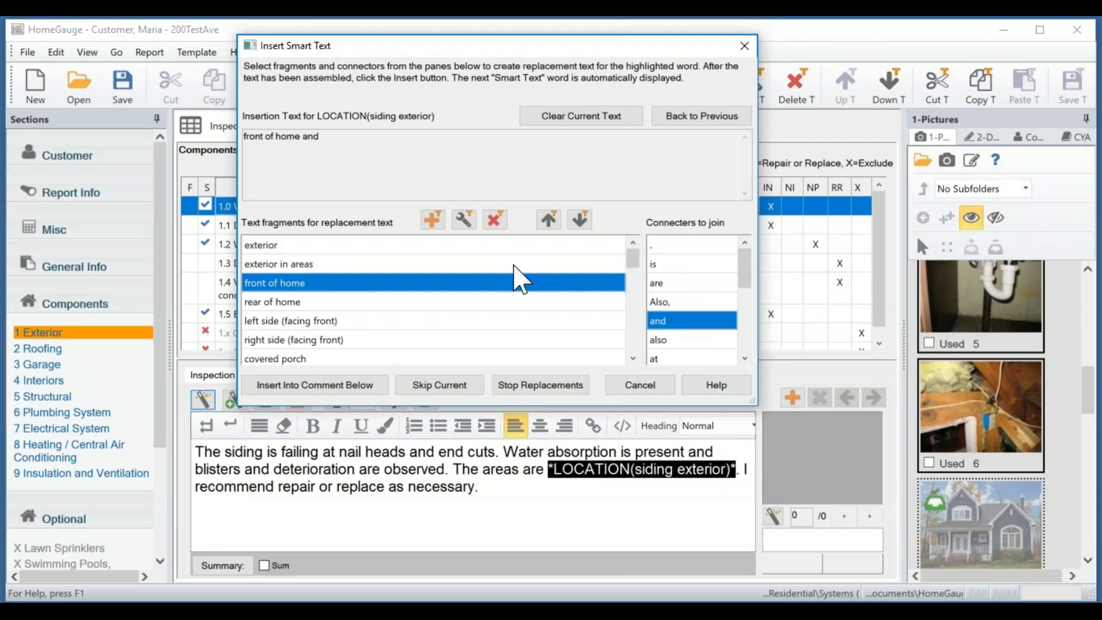
{"action": "double_click", "coordinate": [310, 302]}
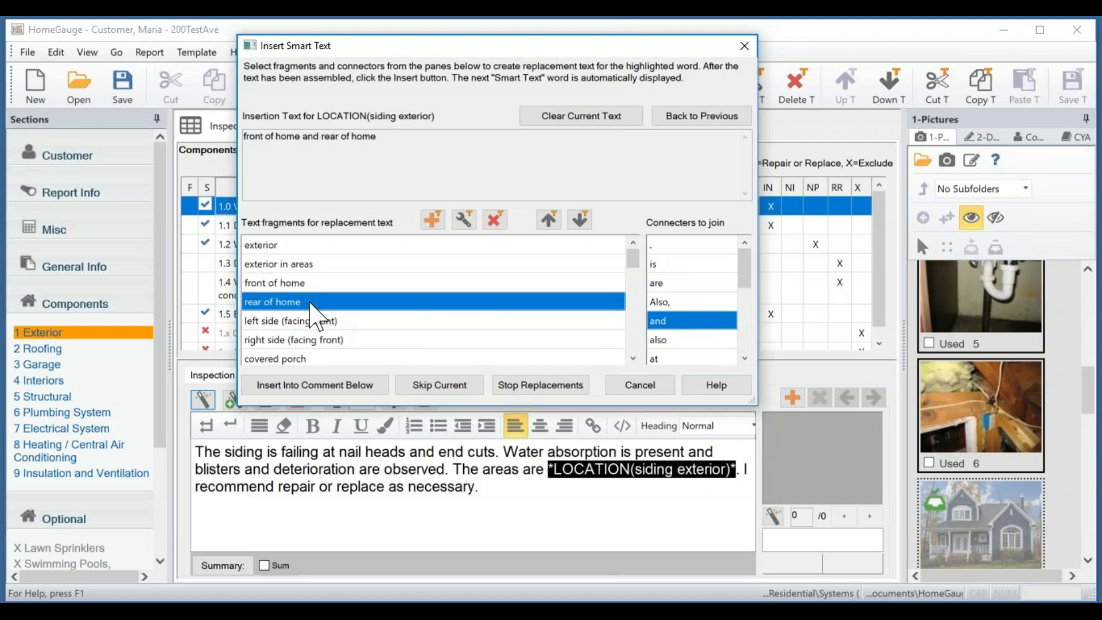
{"action": "left_click", "coordinate": [323, 386]}
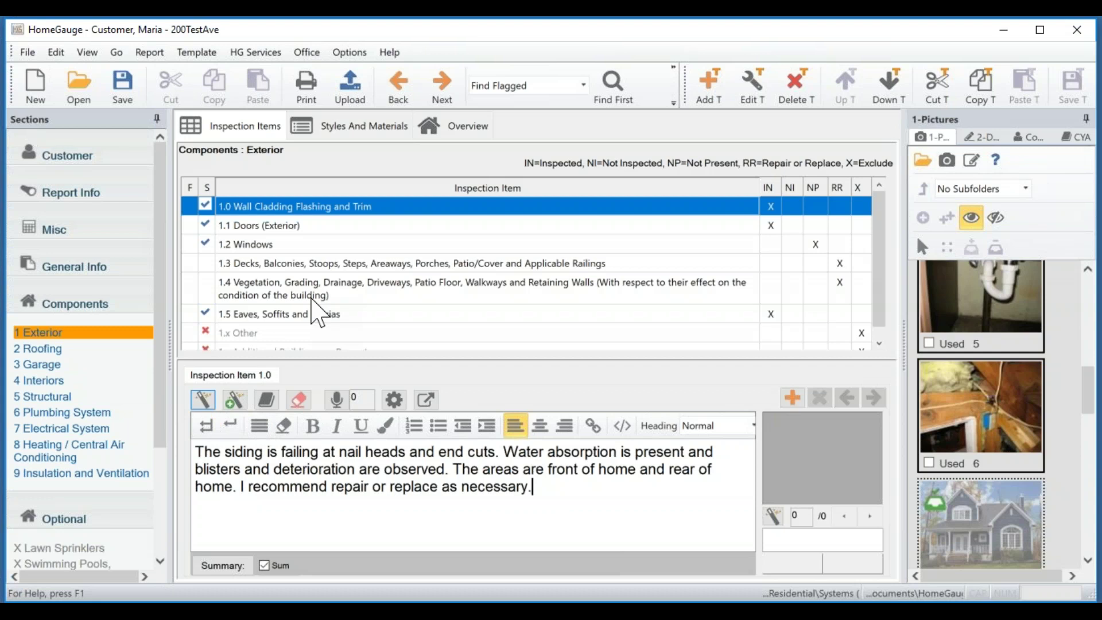
Open the Doors (Exterior) comment library and cancel without adding a comment.
{"action": "left_click", "coordinate": [364, 230]}
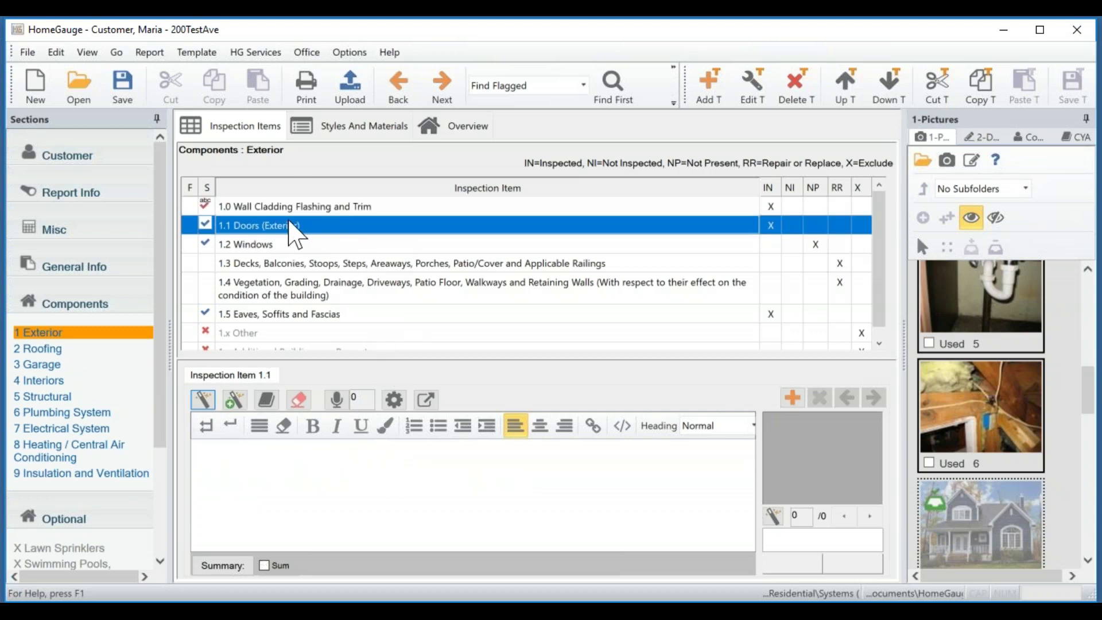
{"action": "left_click", "coordinate": [276, 505]}
{"action": "left_click", "coordinate": [203, 399]}
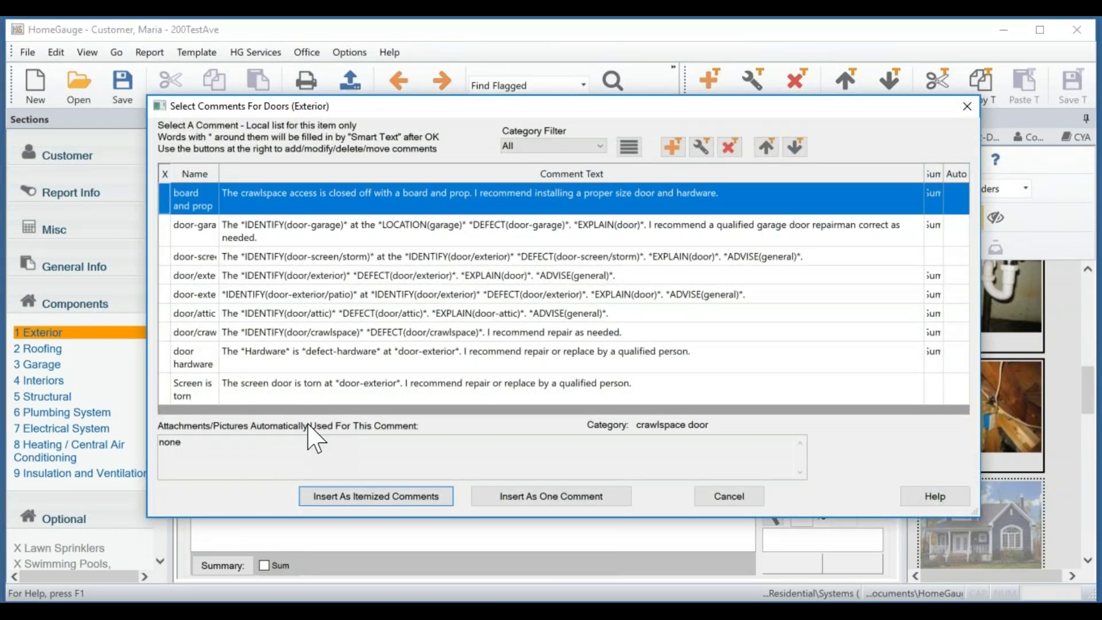
{"action": "left_click", "coordinate": [730, 497]}
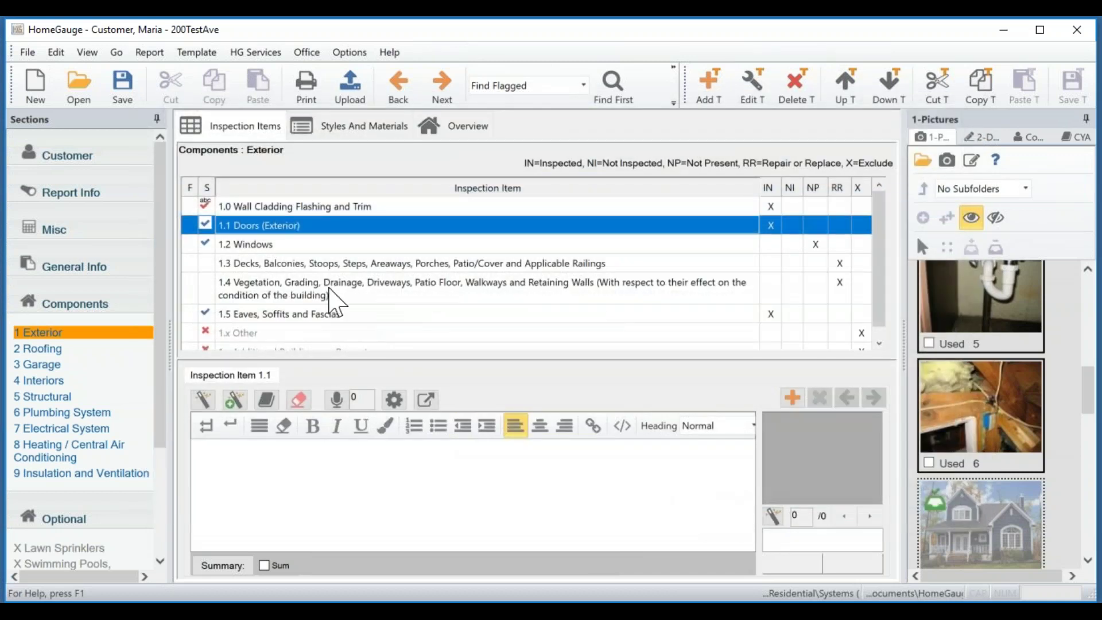
Open the Windows comment library and cancel, leaving its comment empty.
{"action": "left_click", "coordinate": [305, 246]}
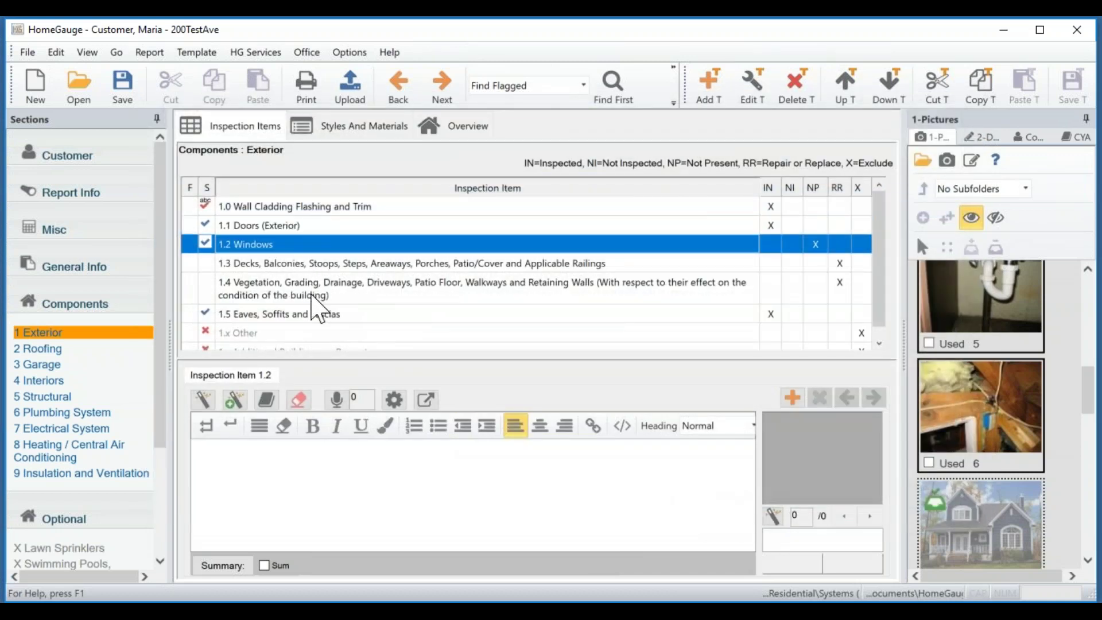
{"action": "left_click", "coordinate": [400, 507]}
{"action": "left_click", "coordinate": [202, 399]}
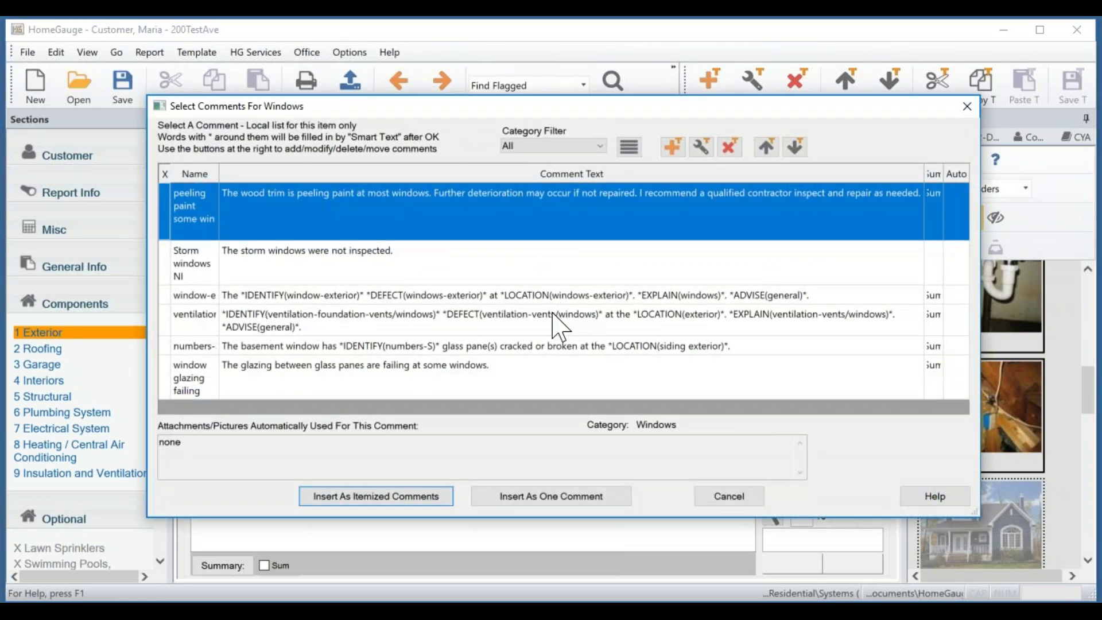
{"action": "left_click", "coordinate": [732, 498]}
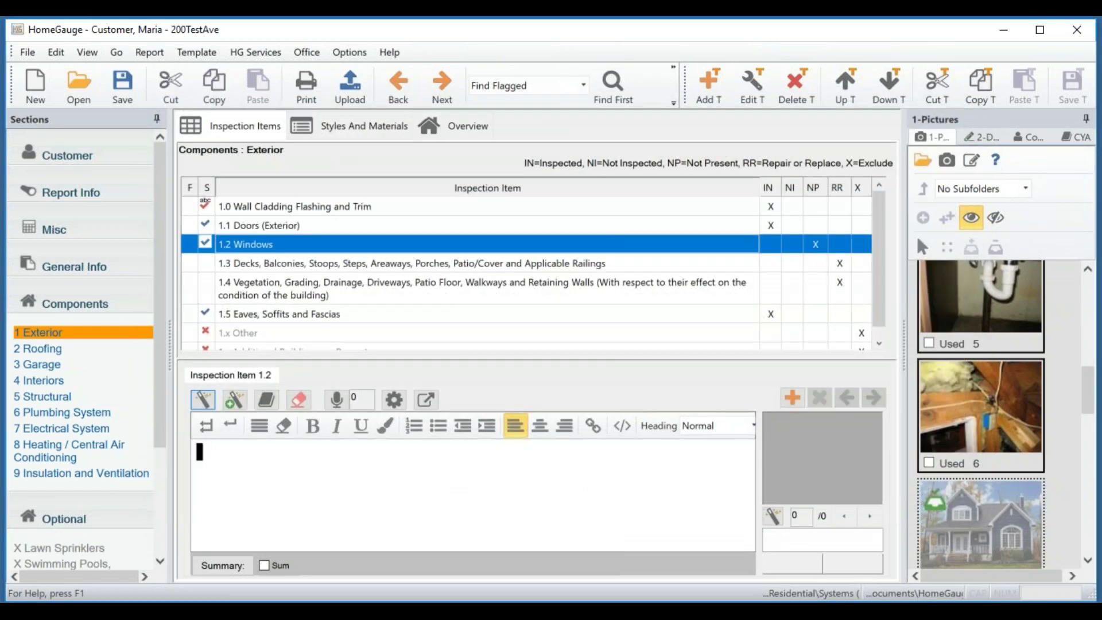
Write 'This is my comment.' for Windows and create a new auto-comment from it.
{"action": "type", "text": "Th"}
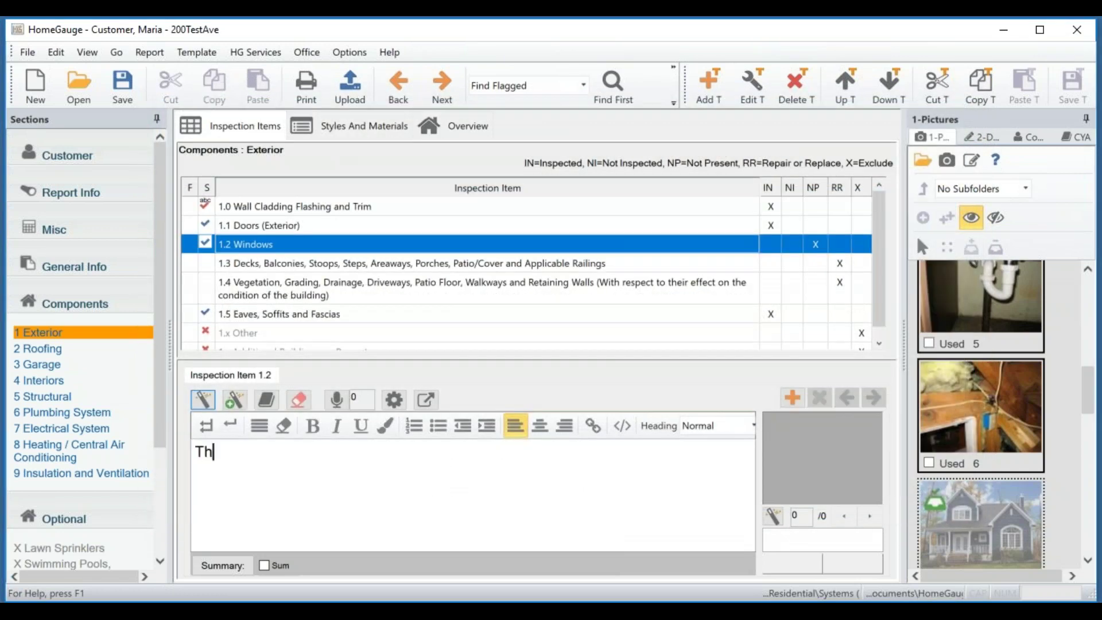
{"action": "type", "text": "is is my comment."}
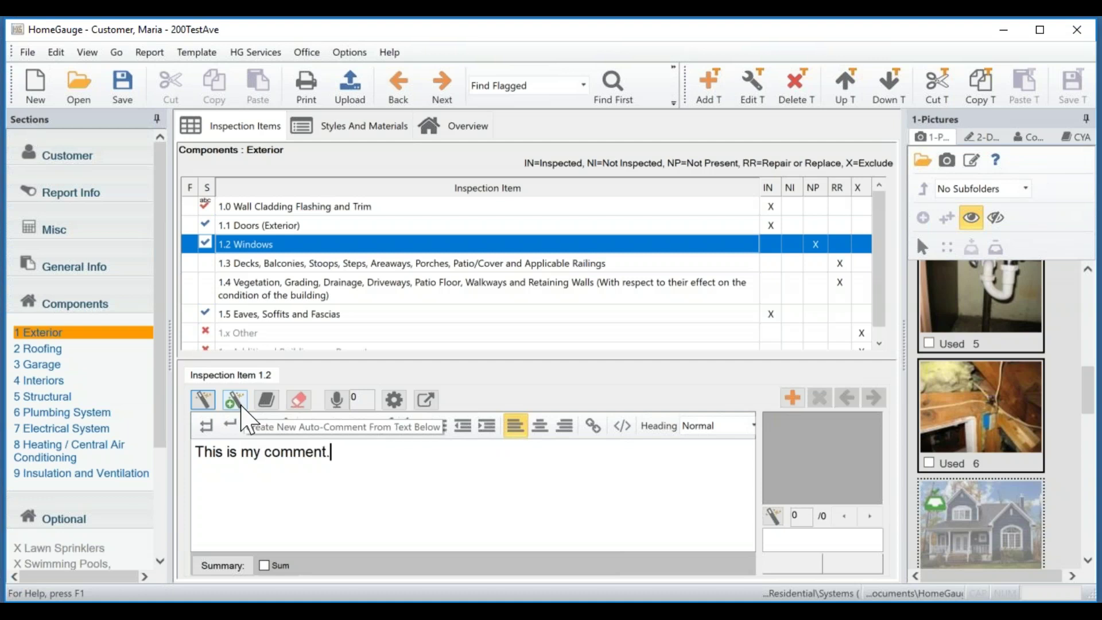
{"action": "left_click", "coordinate": [241, 407]}
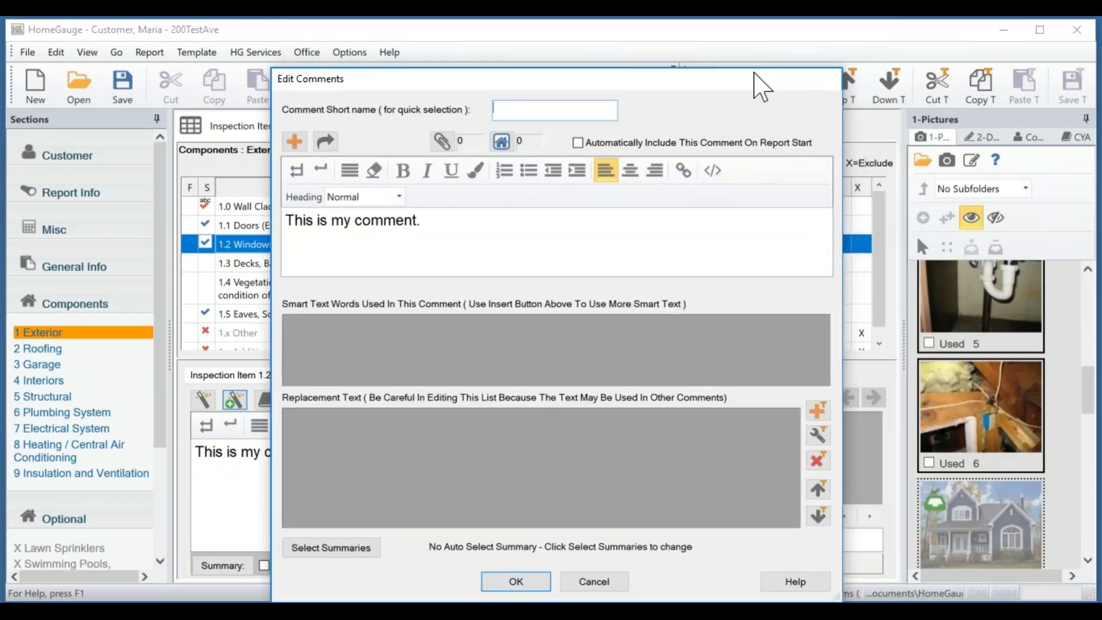
Enter 'test' as the new comment's short name in Edit Comments.
{"action": "left_click_drag", "start_coordinate": [764, 74], "coordinate": [781, 65]}
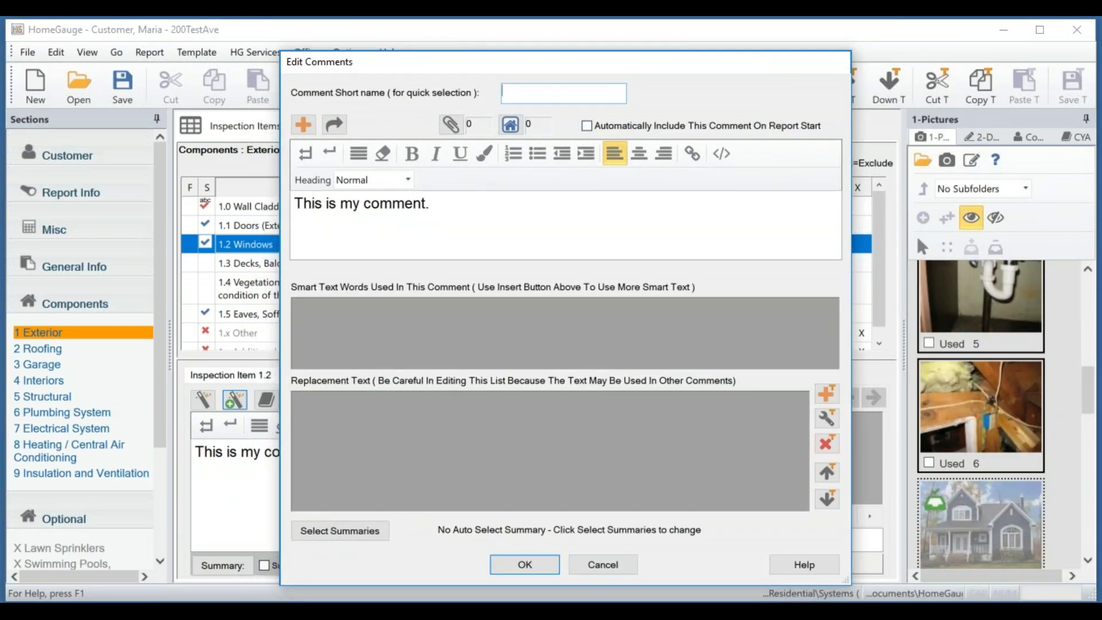
{"action": "left_click", "coordinate": [551, 93]}
{"action": "type", "text": "test"}
{"action": "left_click", "coordinate": [487, 156]}
{"action": "left_click", "coordinate": [467, 230]}
Attach i60.jpg from Desktop > Test Pics to the comment, described as 'window'.
{"action": "left_click", "coordinate": [508, 125]}
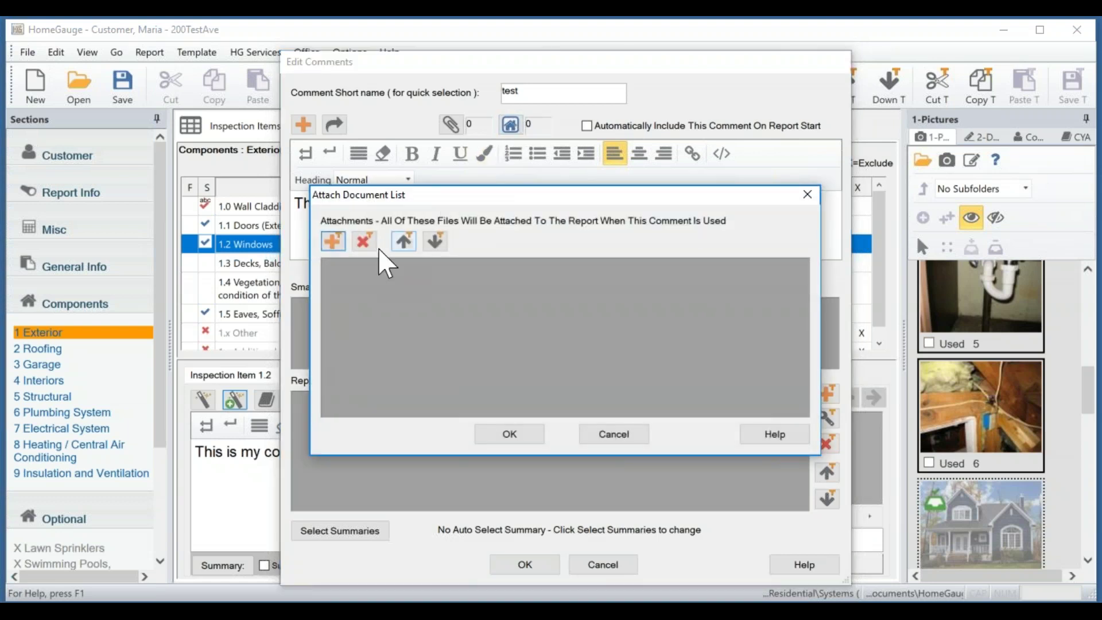
{"action": "left_click", "coordinate": [332, 245]}
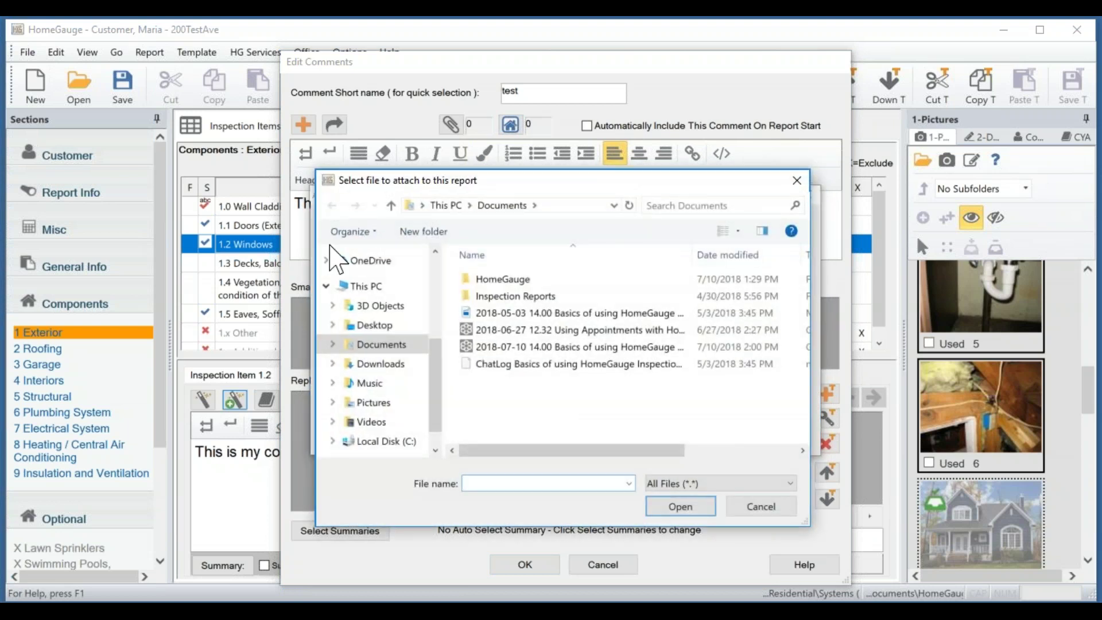
{"action": "left_click", "coordinate": [370, 325]}
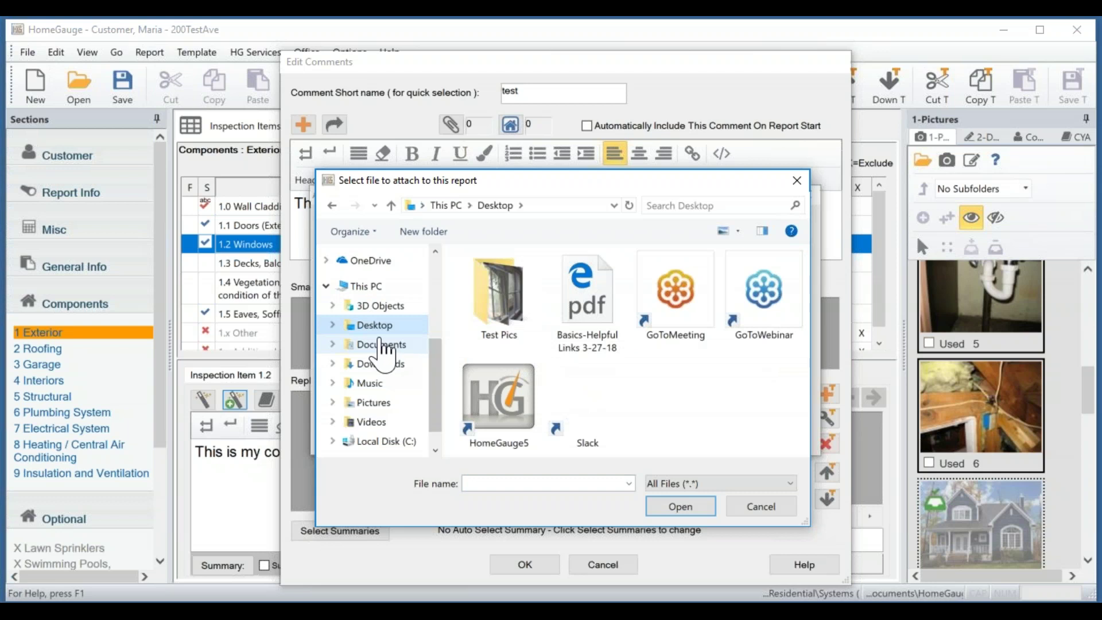
{"action": "double_click", "coordinate": [488, 322]}
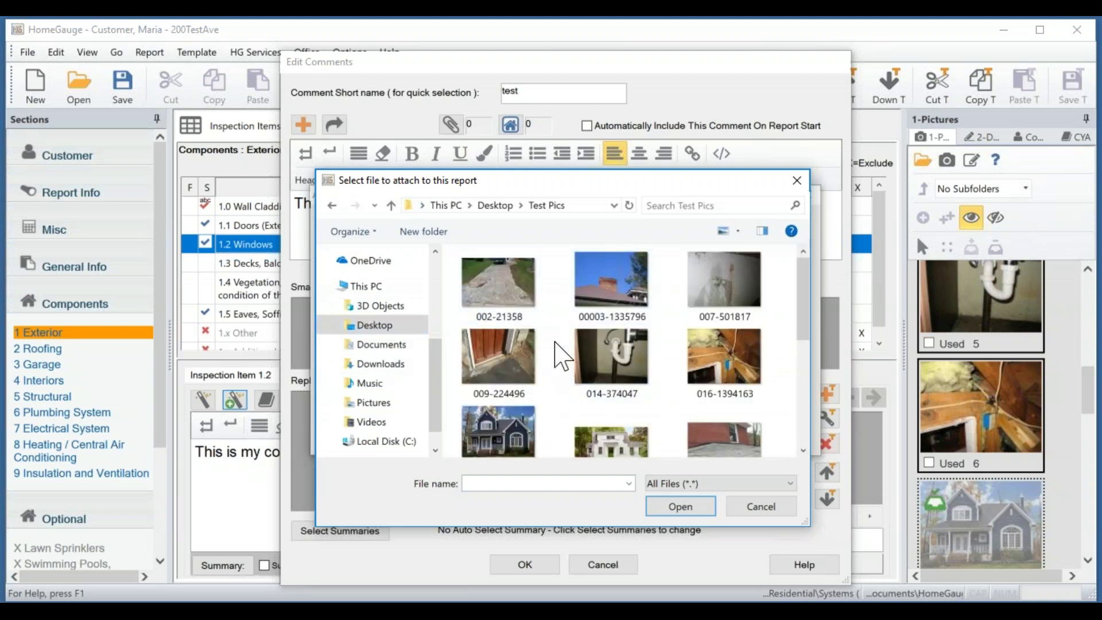
{"action": "scroll", "coordinate": [601, 346], "scroll_direction": "down", "scroll_amount": 5}
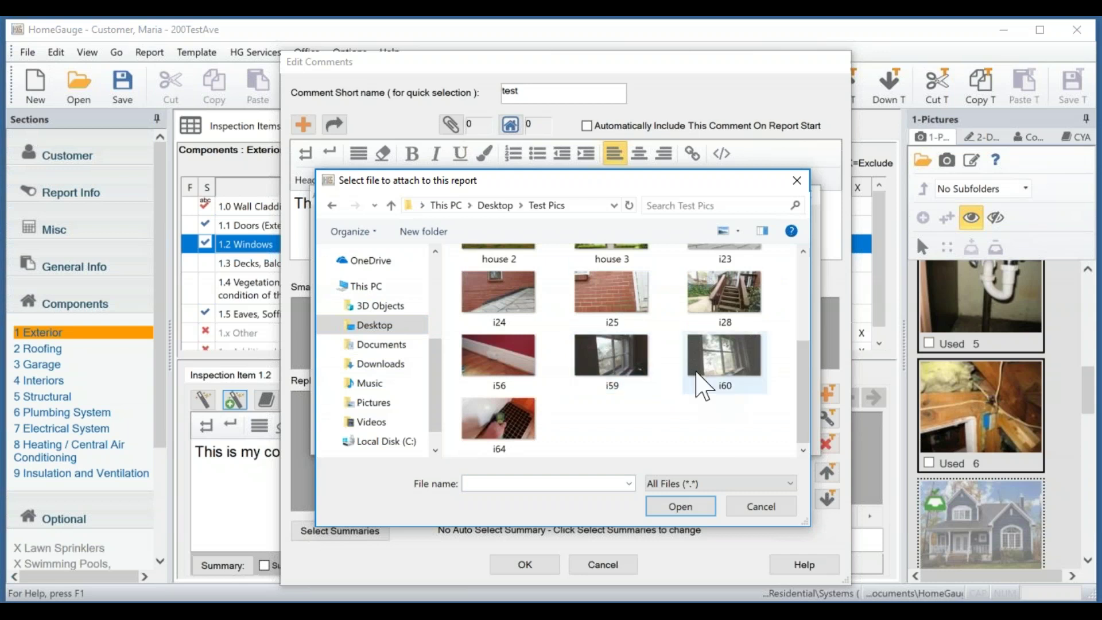
{"action": "left_click", "coordinate": [724, 374]}
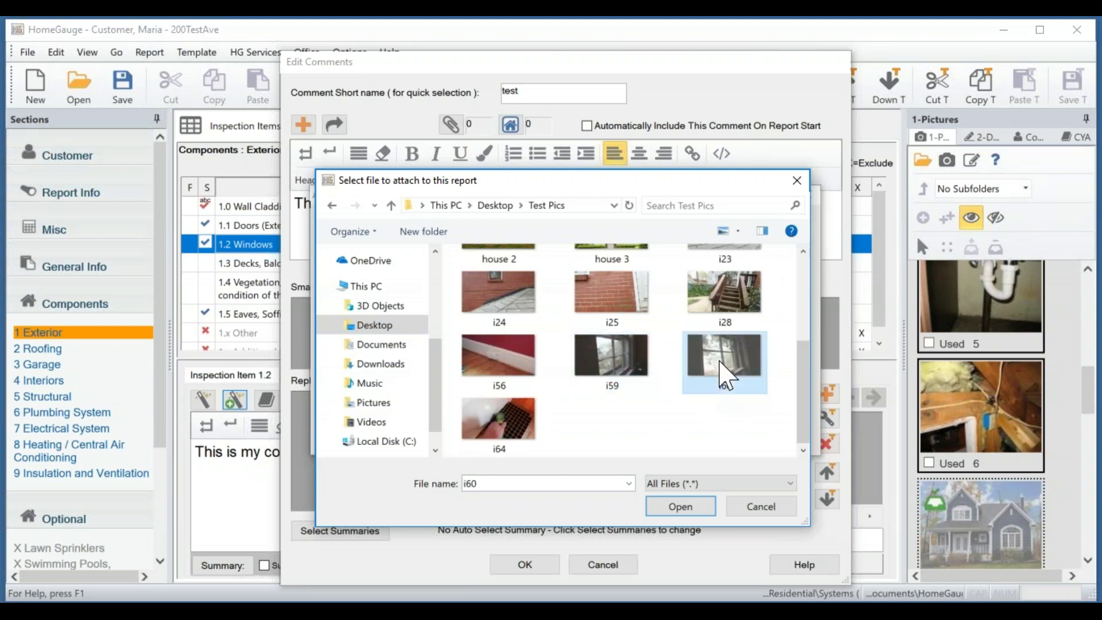
{"action": "left_click", "coordinate": [675, 512]}
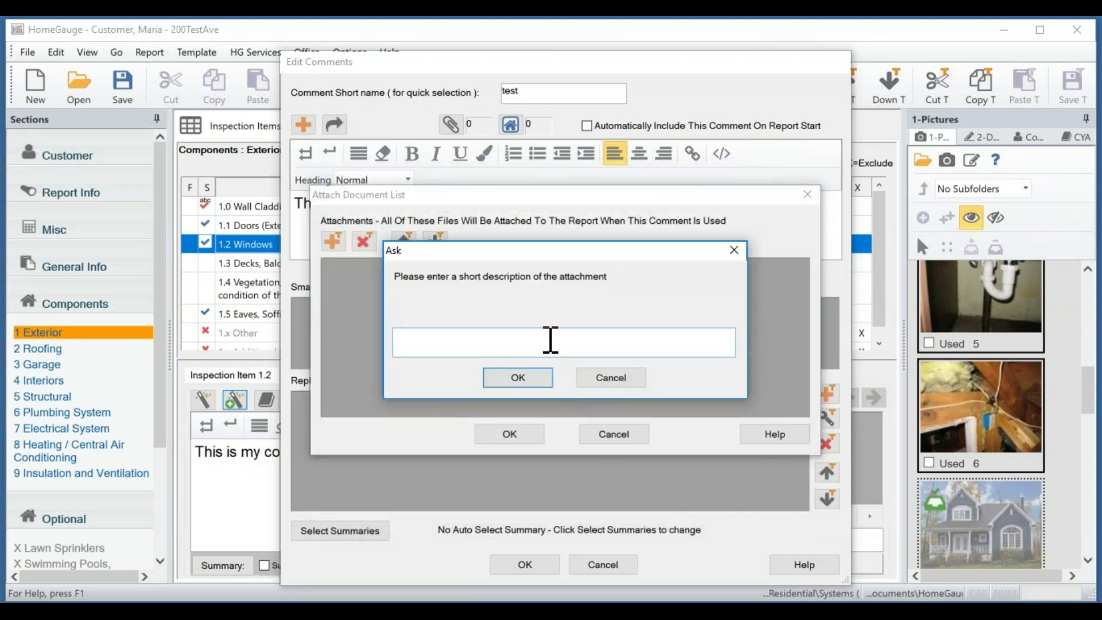
{"action": "type", "text": "window"}
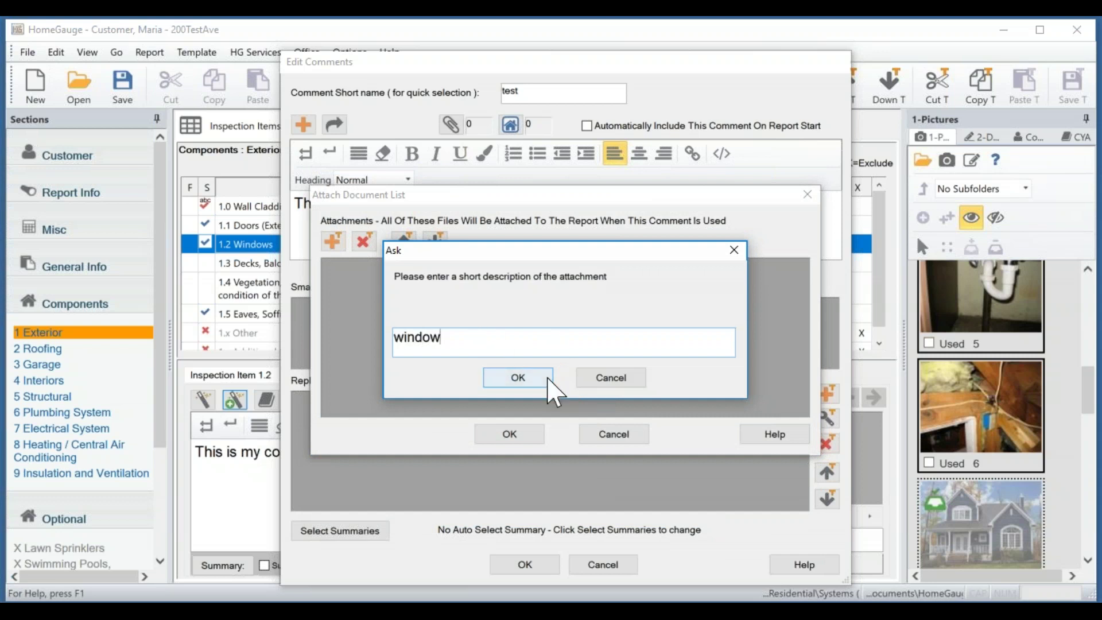
{"action": "left_click", "coordinate": [548, 380]}
Accept the attachment list and save the 'test' comment.
{"action": "left_click", "coordinate": [476, 270]}
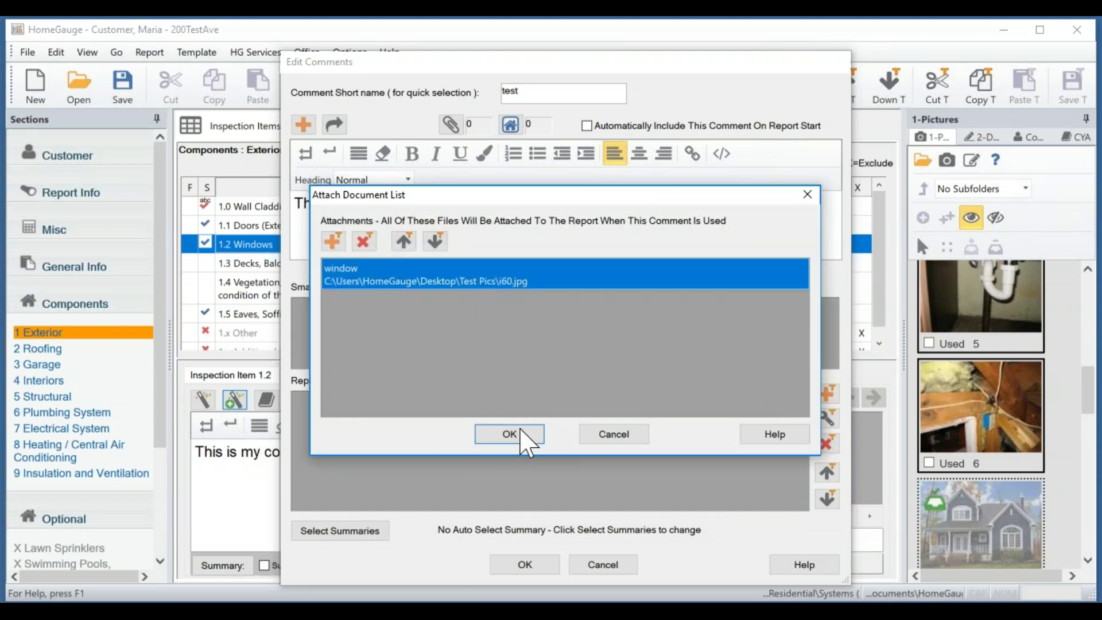
{"action": "left_click", "coordinate": [521, 433]}
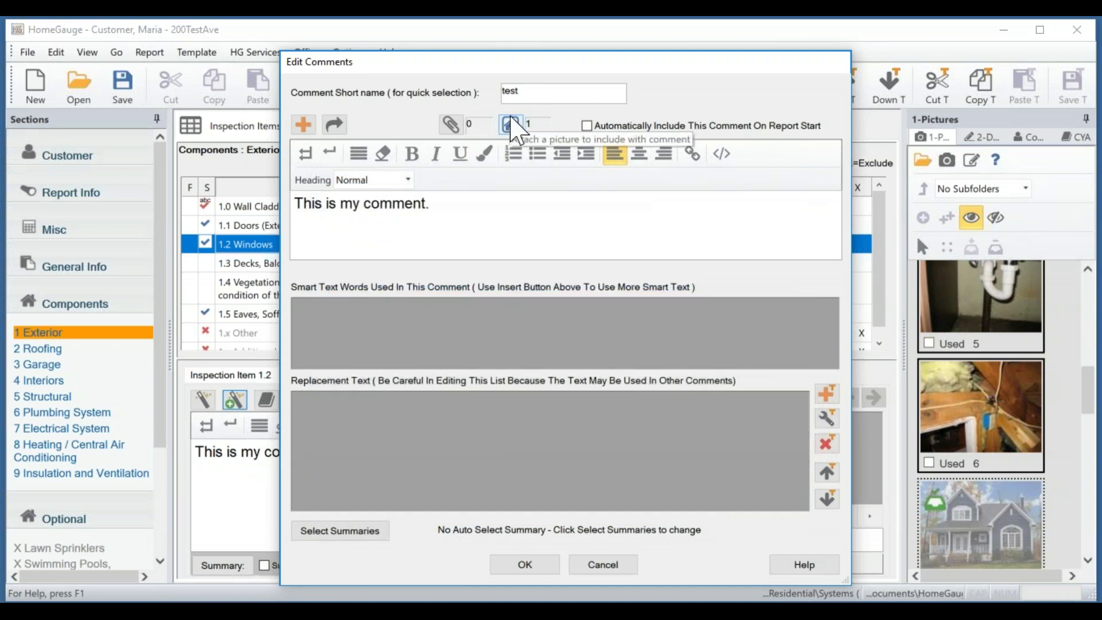
{"action": "left_click", "coordinate": [556, 216]}
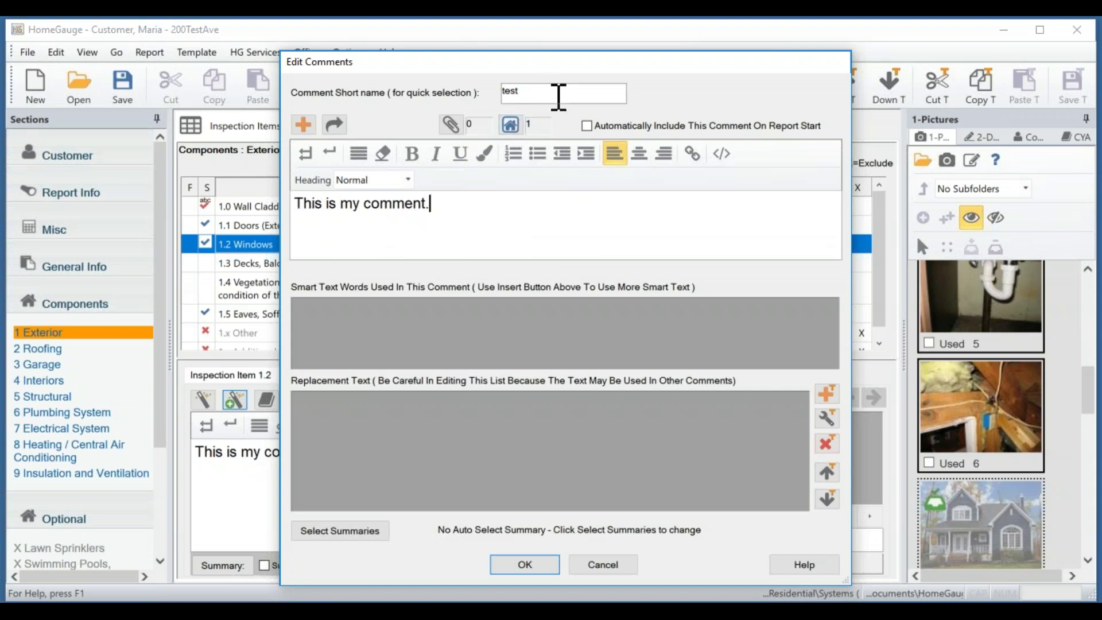
{"action": "left_click", "coordinate": [525, 564]}
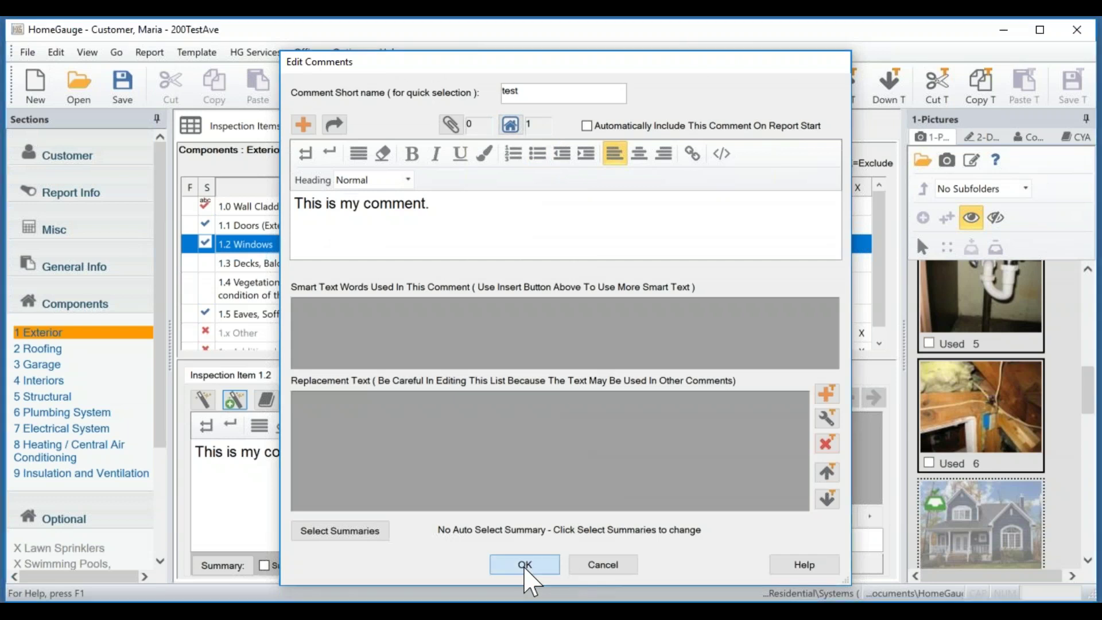
Dismiss the Quick Add message, file 'test' under Exterior, and save with Save T.
{"action": "left_click", "coordinate": [549, 390]}
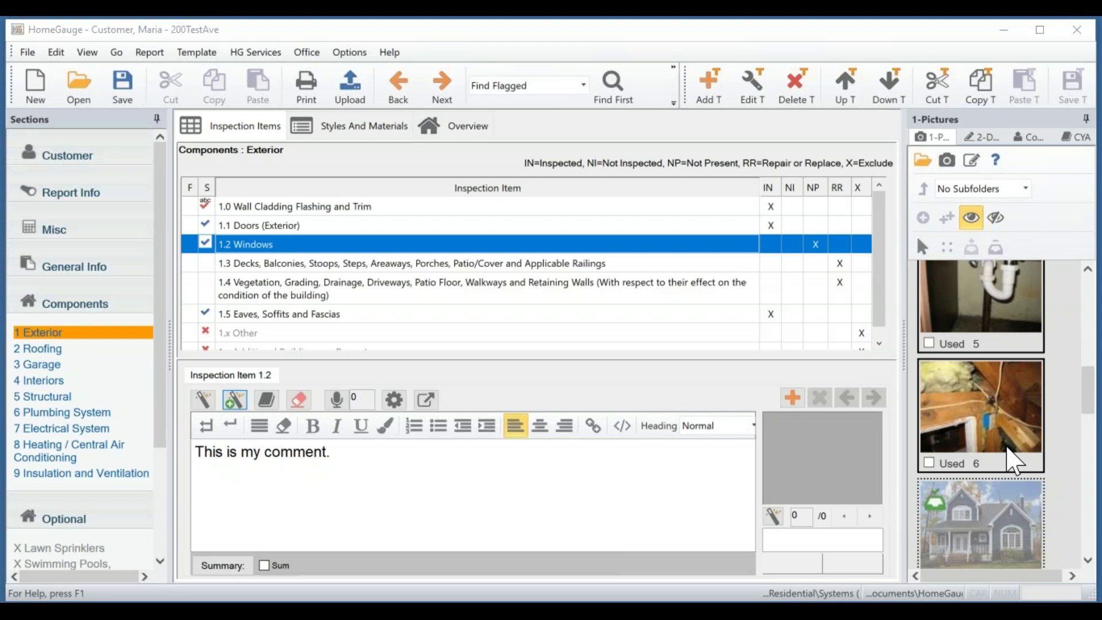
{"action": "left_click_drag", "start_coordinate": [1101, 23], "coordinate": [647, 109]}
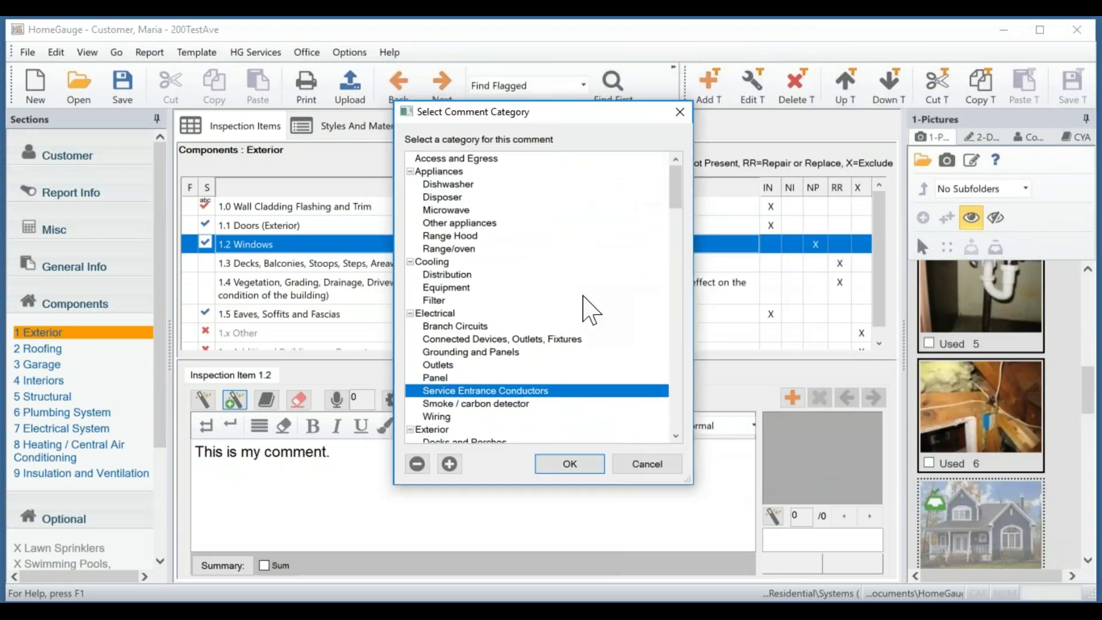
{"action": "scroll", "coordinate": [565, 327], "scroll_direction": "down", "scroll_amount": 1}
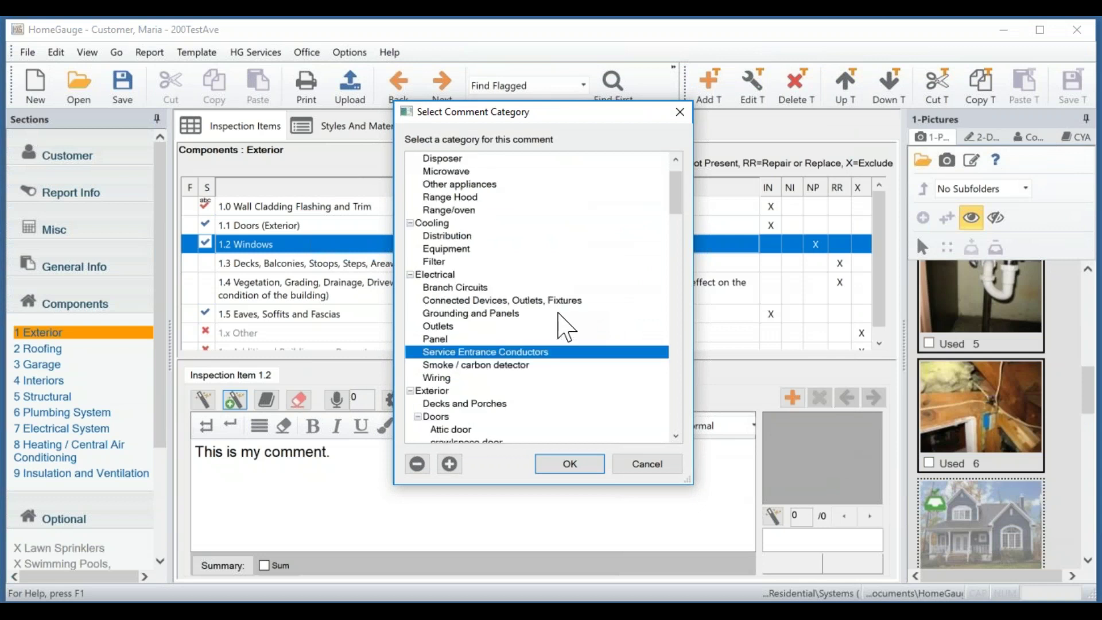
{"action": "scroll", "coordinate": [566, 327], "scroll_direction": "down", "scroll_amount": 2}
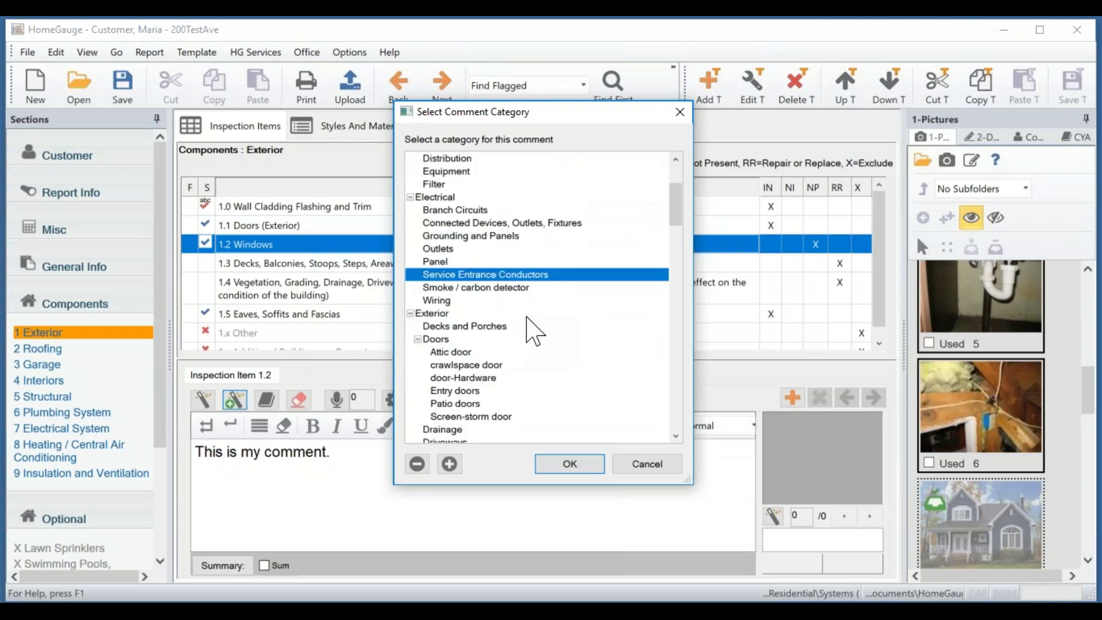
{"action": "left_click", "coordinate": [436, 314]}
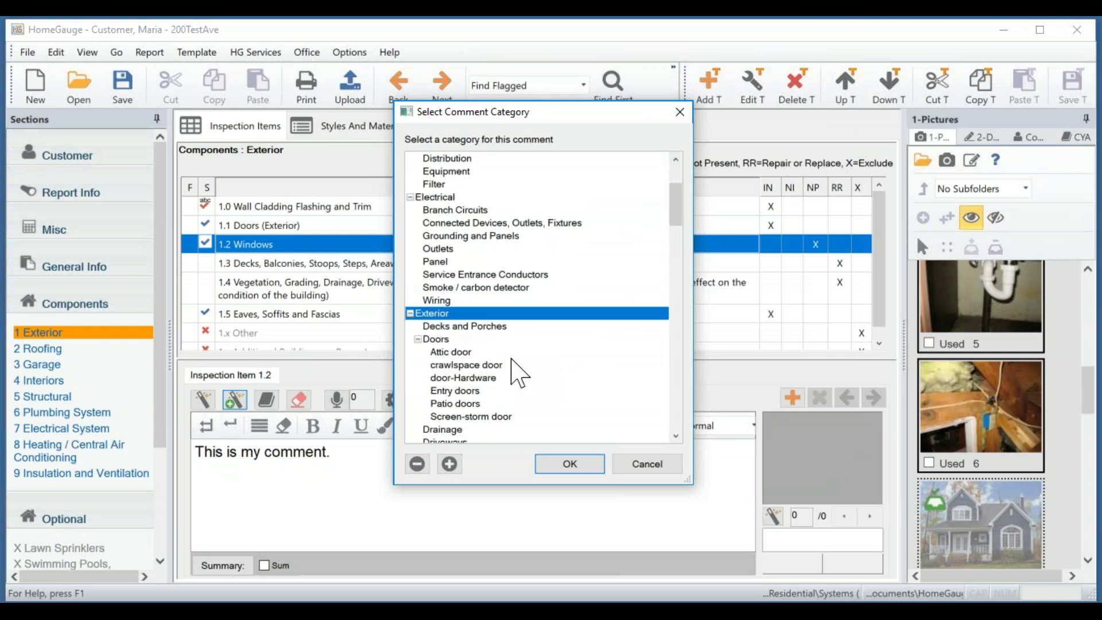
{"action": "left_click", "coordinate": [574, 466]}
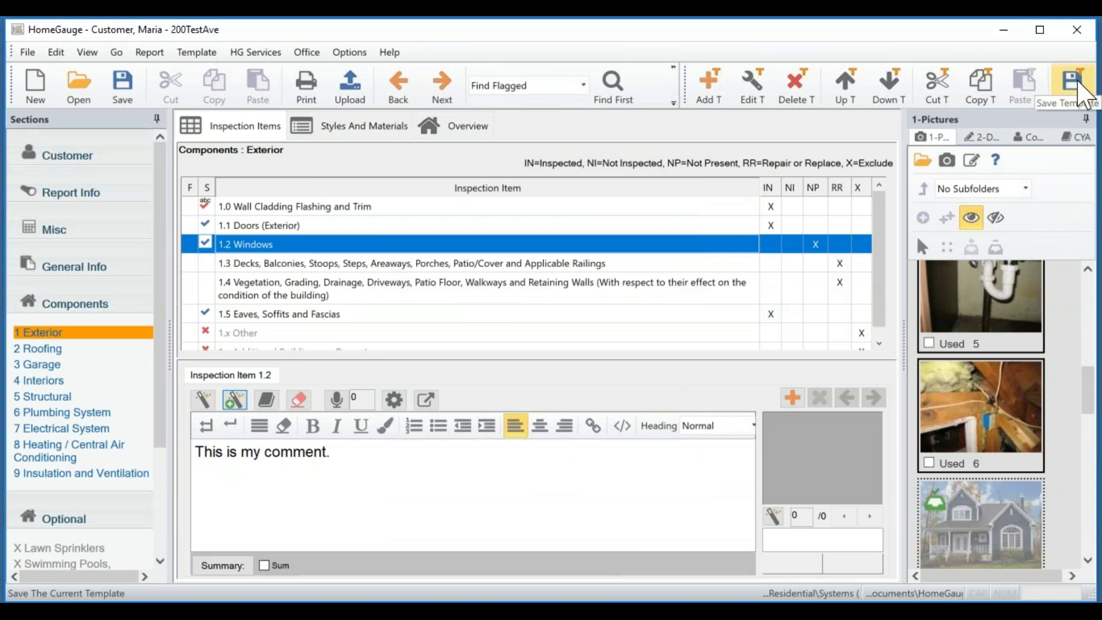
{"action": "left_click", "coordinate": [1072, 86]}
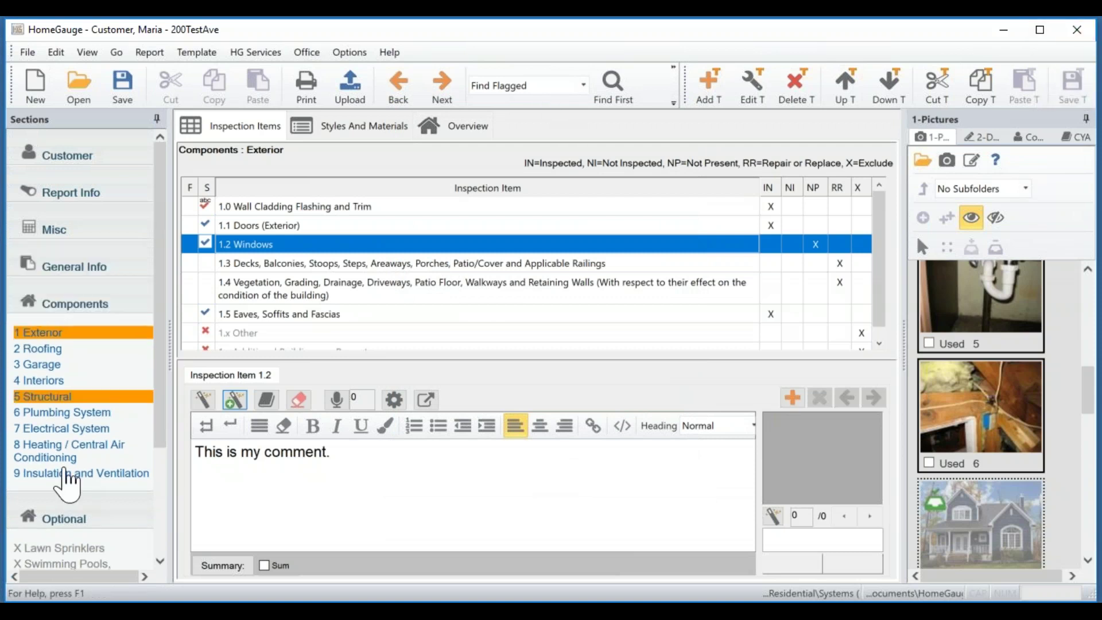
{"action": "left_click", "coordinate": [456, 505]}
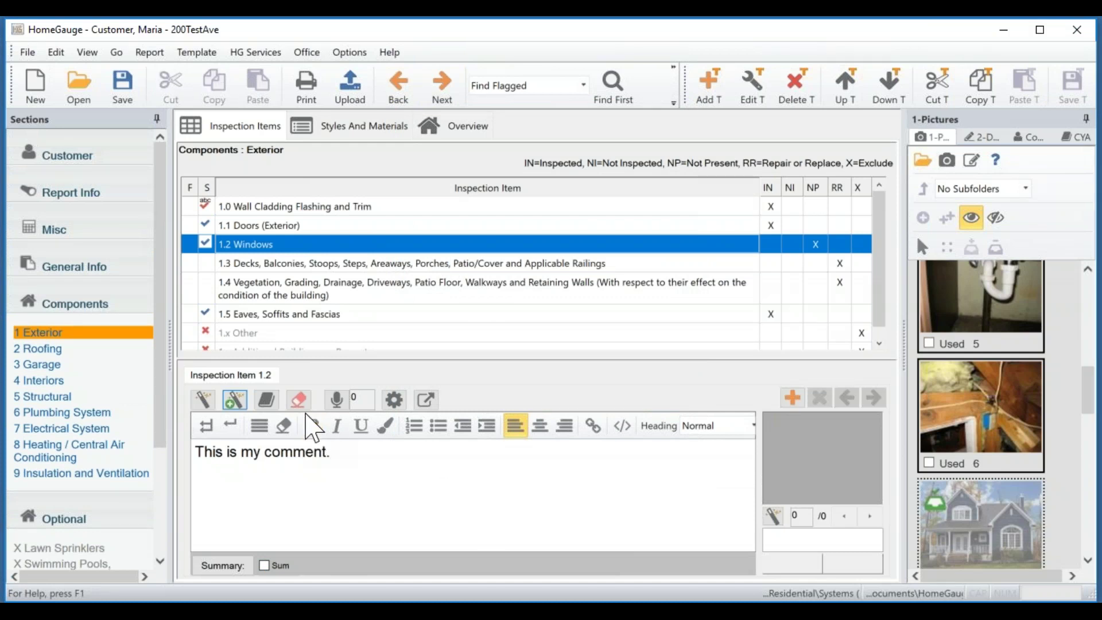
Clear the Windows comment text and insert the saved 'test' comment as one comment.
{"action": "left_click", "coordinate": [295, 400]}
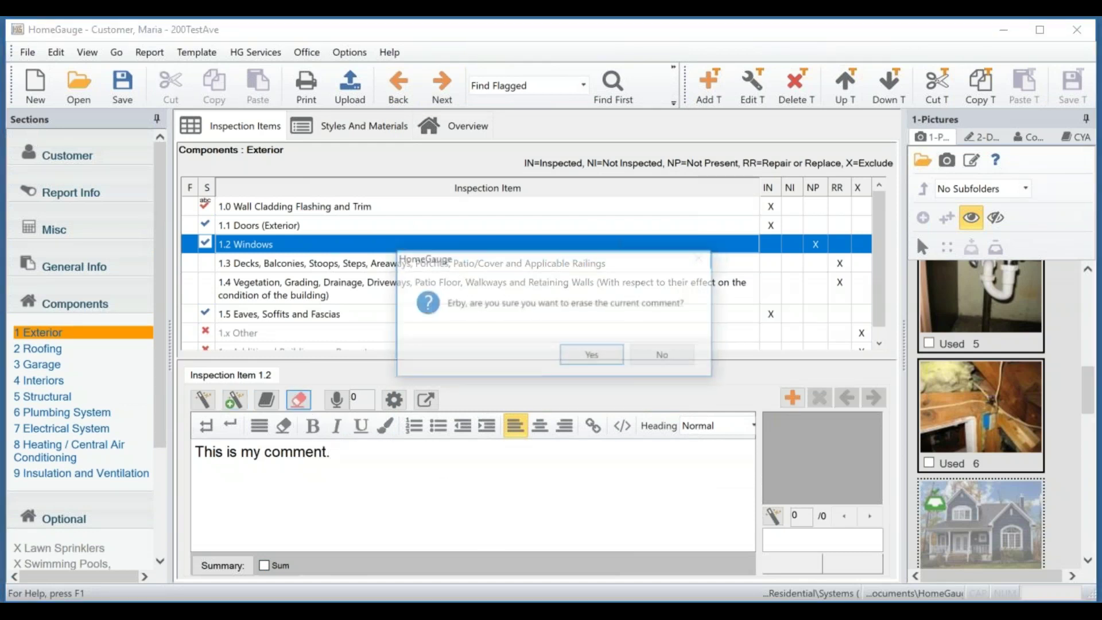
{"action": "left_click", "coordinate": [603, 356]}
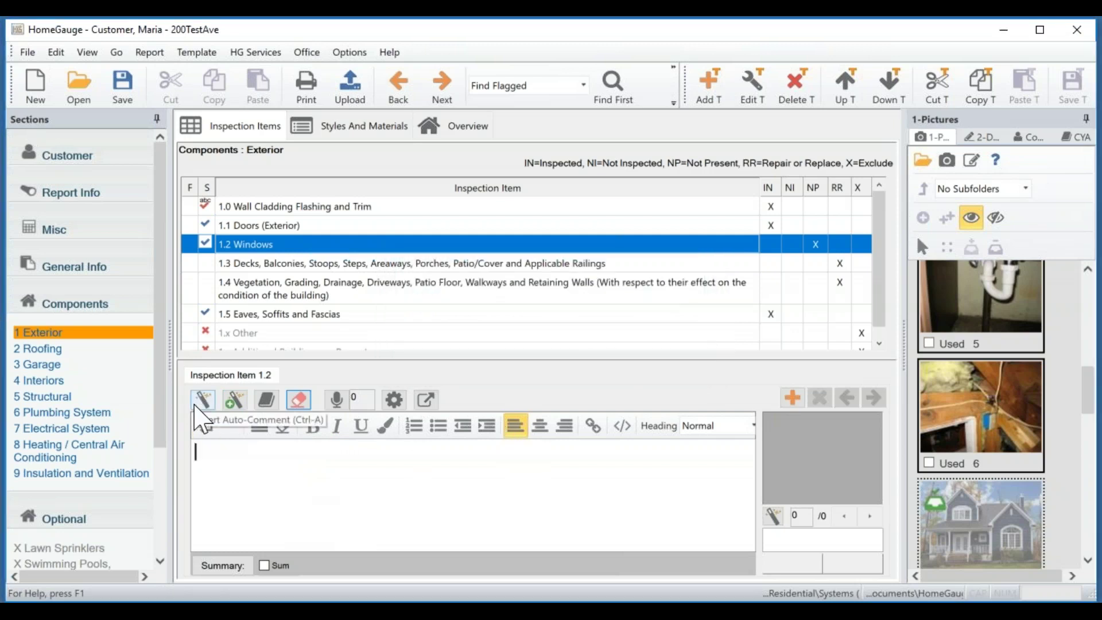
{"action": "left_click", "coordinate": [200, 397]}
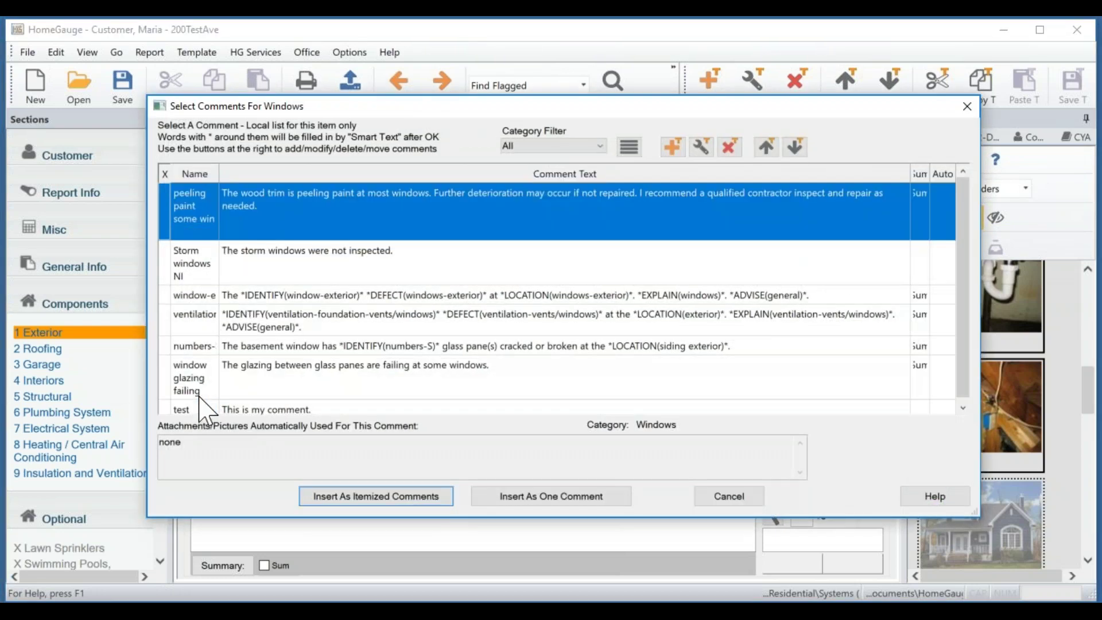
{"action": "scroll", "coordinate": [449, 326], "scroll_direction": "down", "scroll_amount": 1}
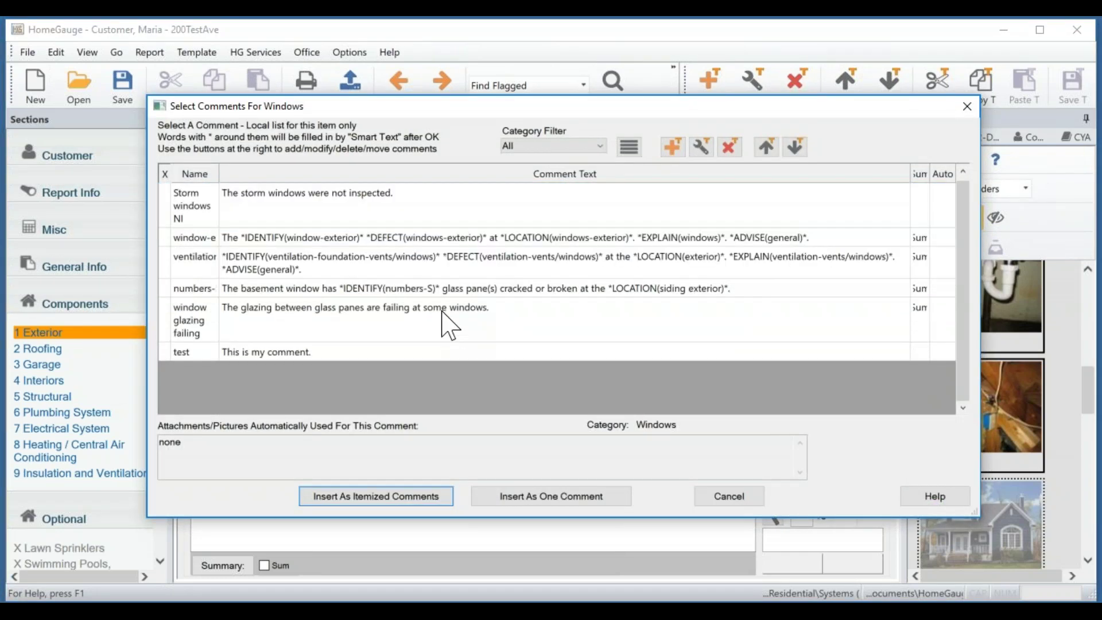
{"action": "left_click", "coordinate": [383, 352]}
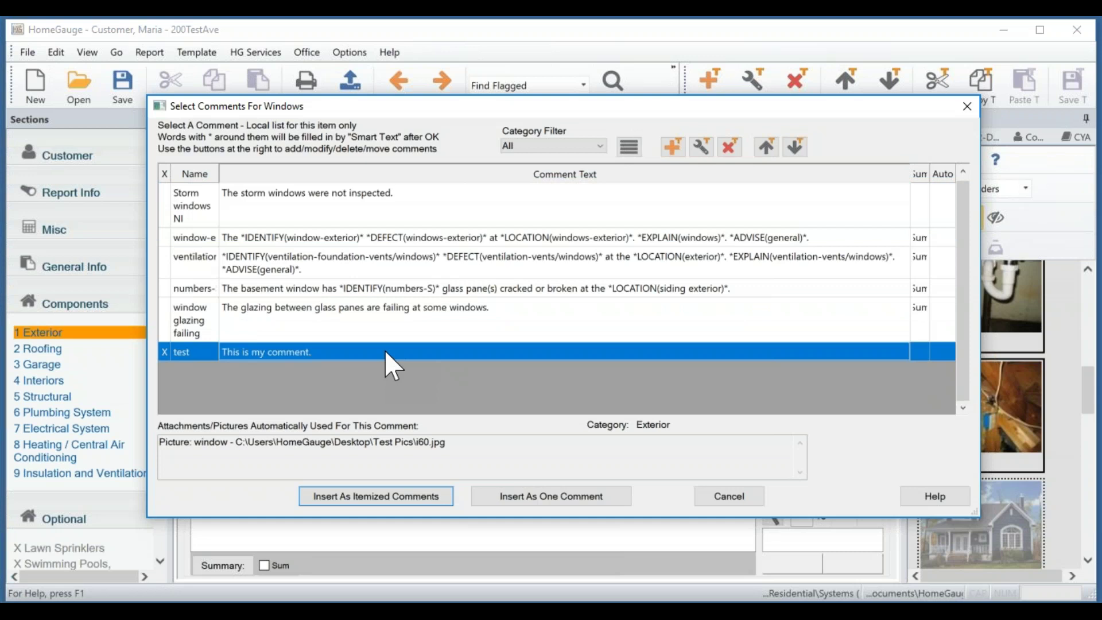
{"action": "left_click", "coordinate": [600, 498]}
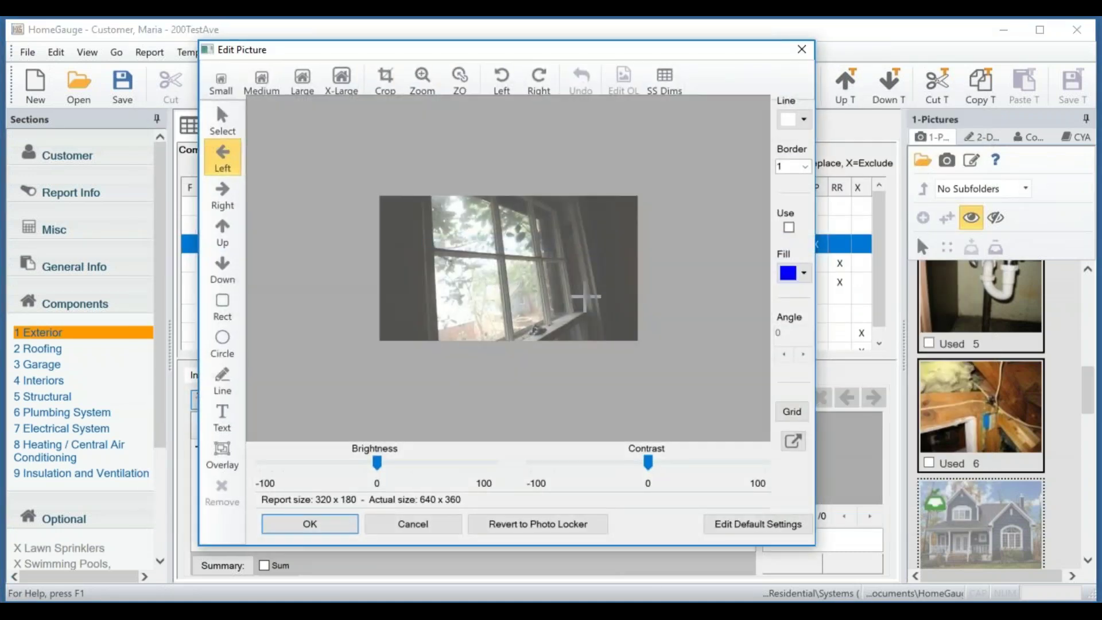
Accept the current photo, then attach thumbnail 14, the darker window photo, to the Windows item.
{"action": "left_click", "coordinate": [327, 532]}
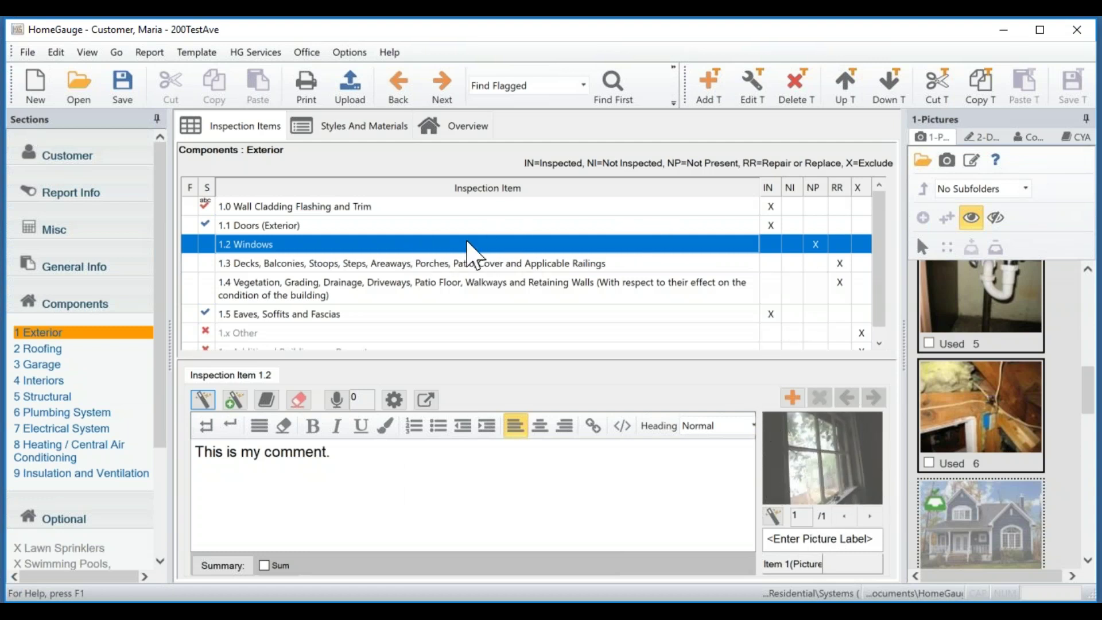
{"action": "left_click_drag", "start_coordinate": [1087, 406], "coordinate": [1089, 542]}
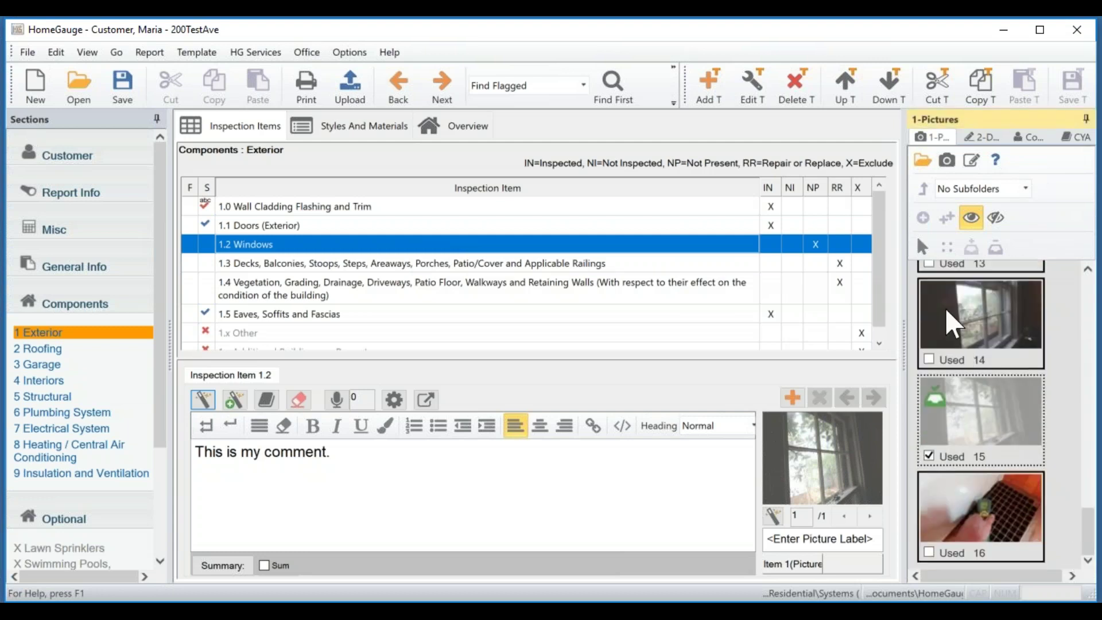
{"action": "left_click_drag", "start_coordinate": [992, 306], "coordinate": [832, 465]}
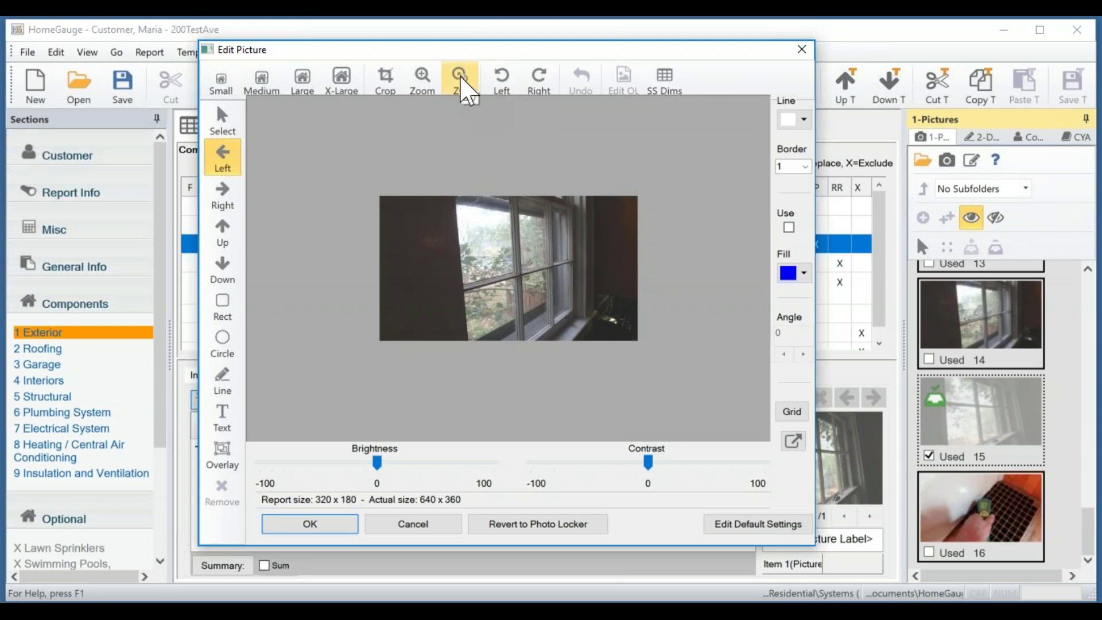
Place a red zoom ellipse on the photo, enlarge it, and move it over the upper-right panes.
{"action": "left_click", "coordinate": [466, 92]}
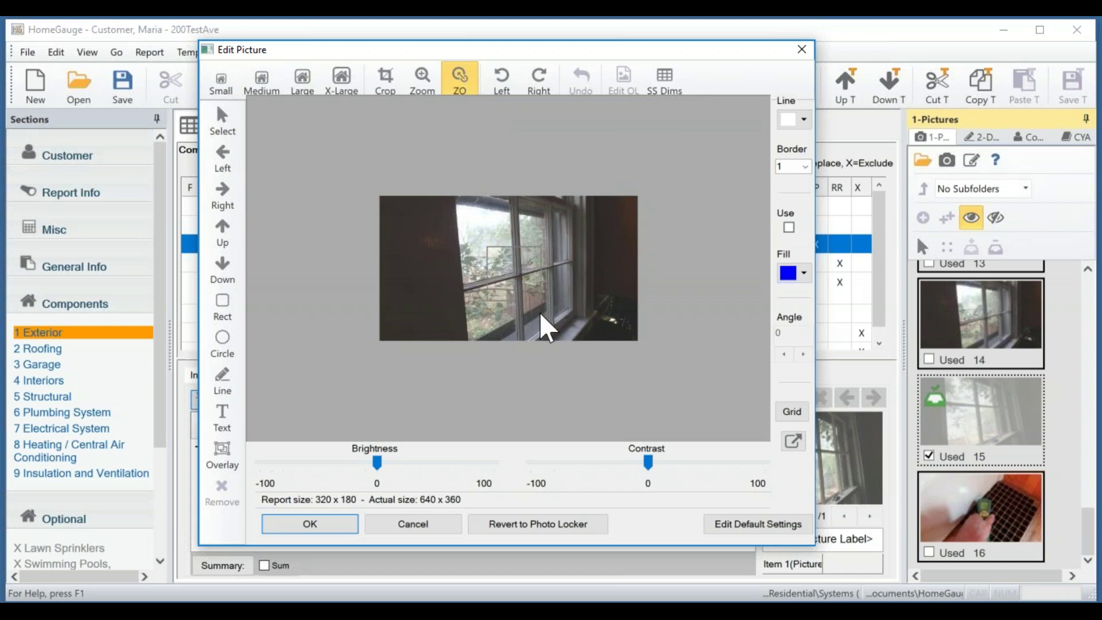
{"action": "left_click", "coordinate": [560, 321]}
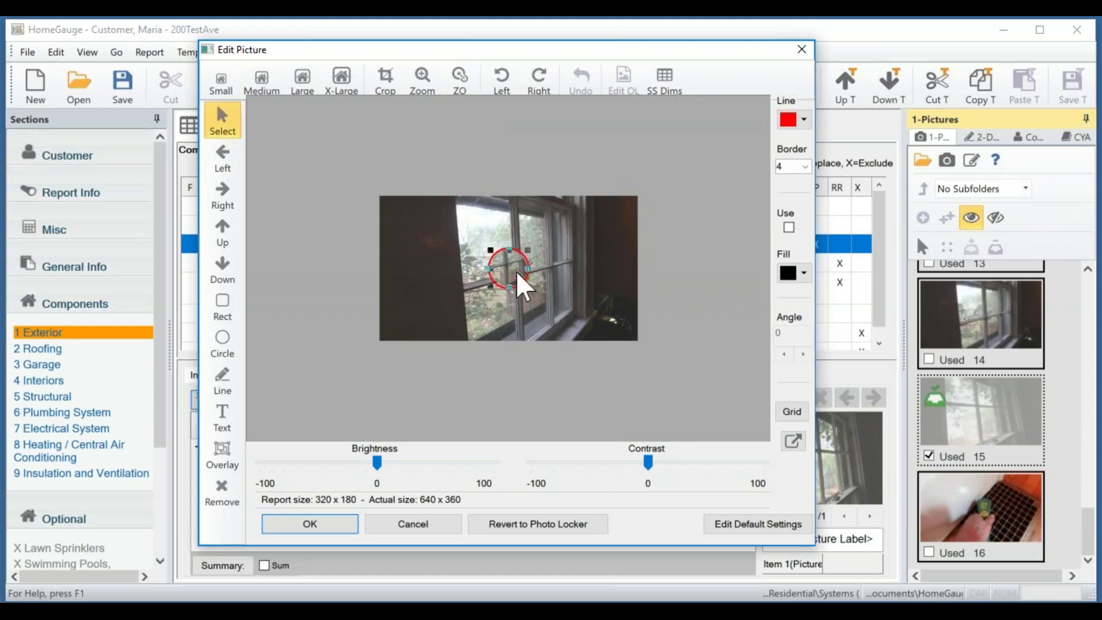
{"action": "left_click_drag", "start_coordinate": [536, 294], "coordinate": [603, 343]}
{"action": "left_click_drag", "start_coordinate": [556, 288], "coordinate": [575, 243]}
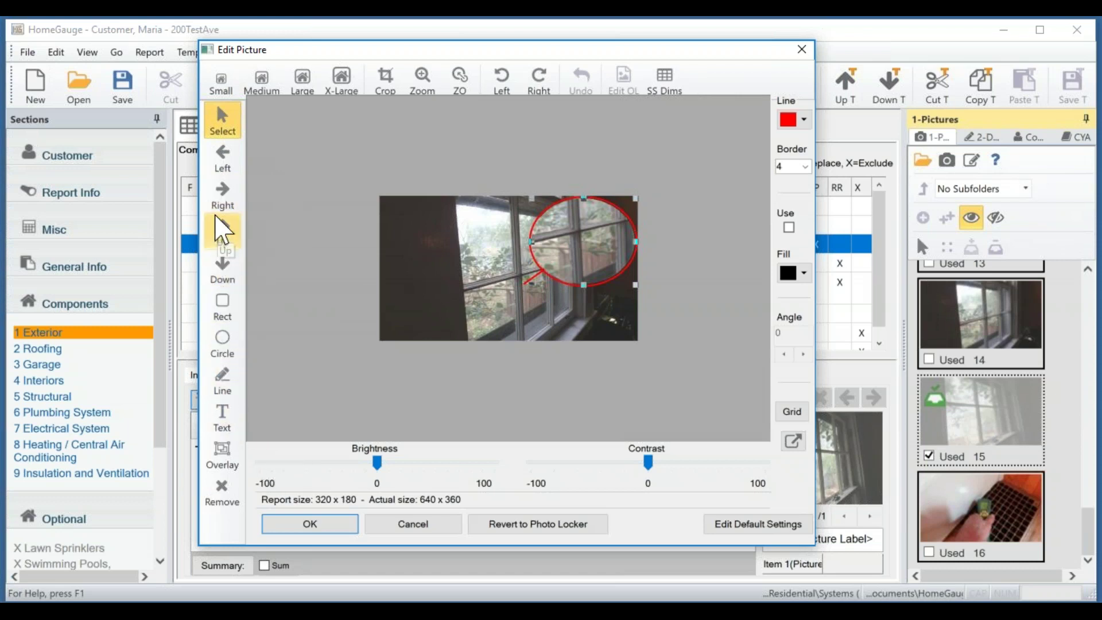
Stamp a red right-pointing arrow and position it inside the ellipse.
{"action": "left_click", "coordinate": [226, 202]}
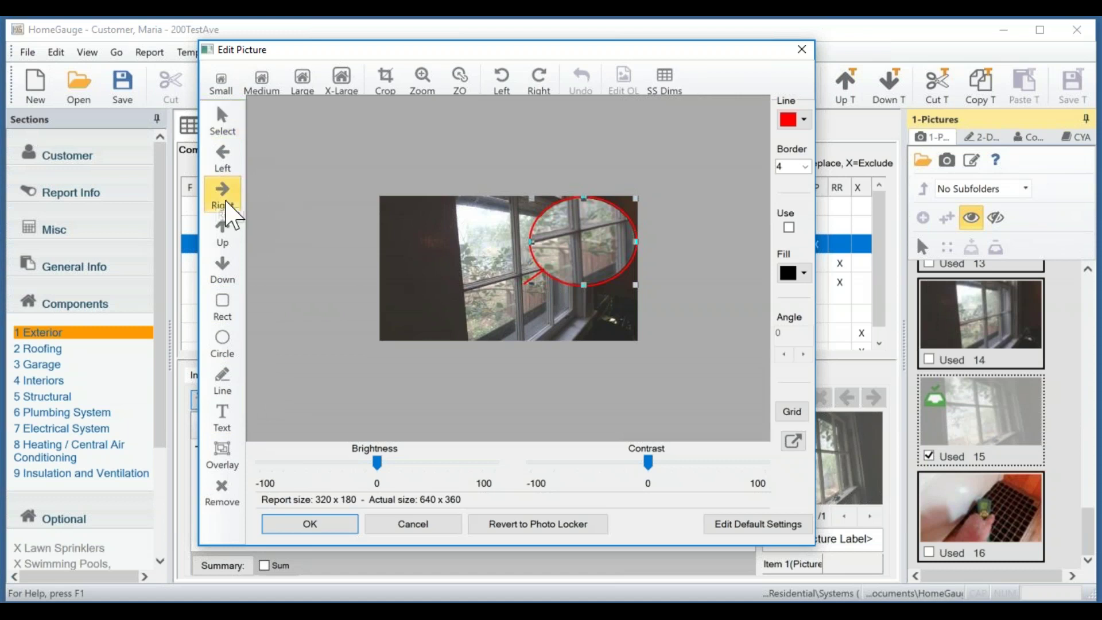
{"action": "left_click", "coordinate": [471, 270]}
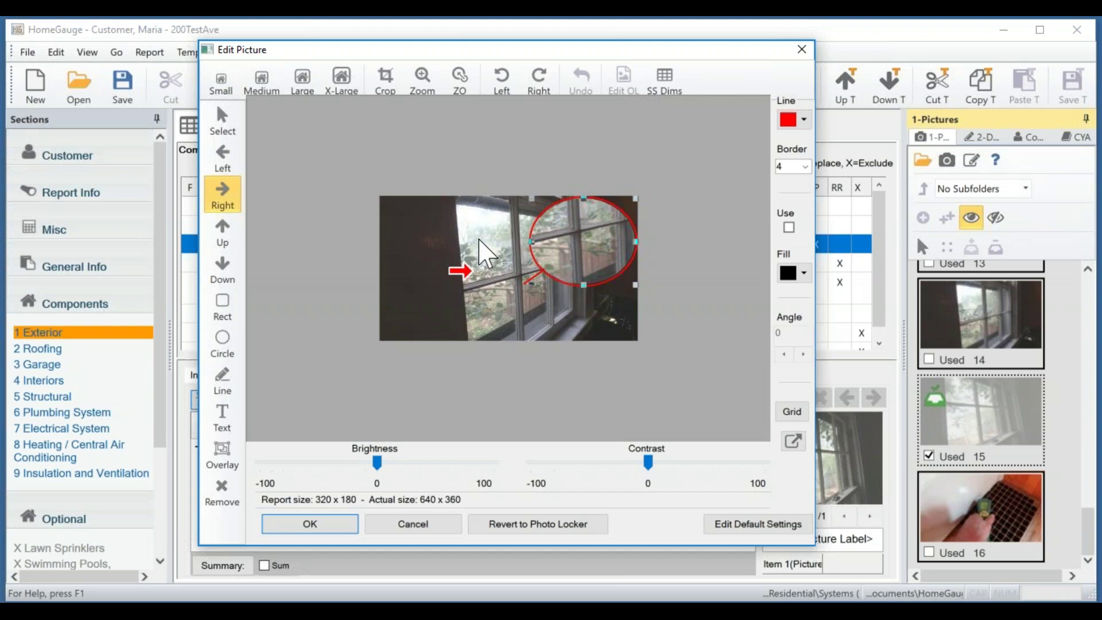
{"action": "left_click", "coordinate": [465, 271]}
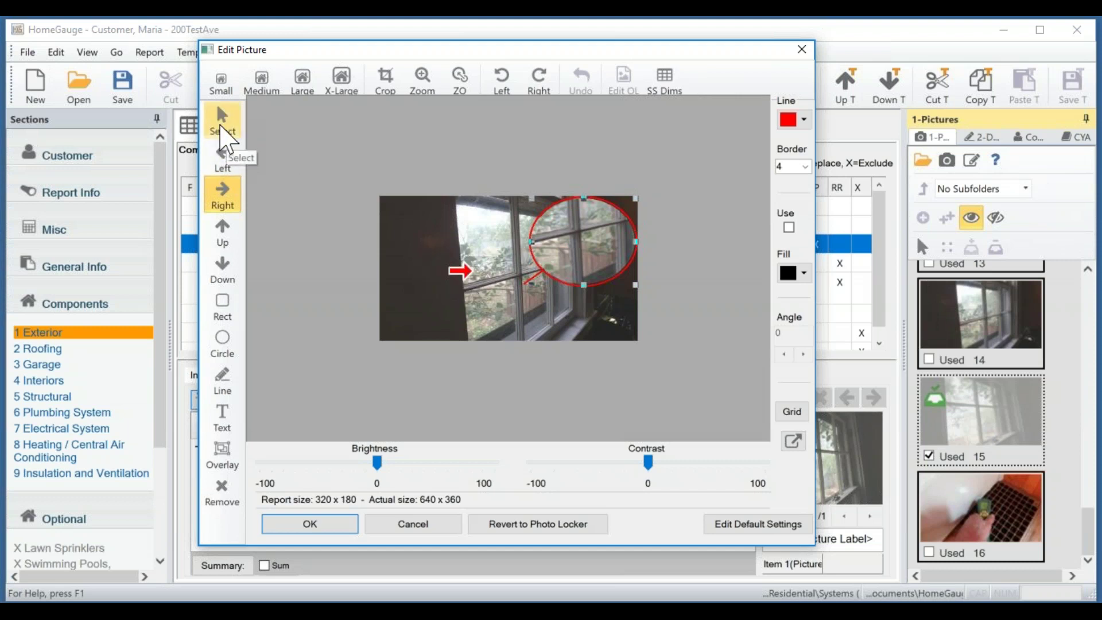
{"action": "left_click", "coordinate": [226, 122]}
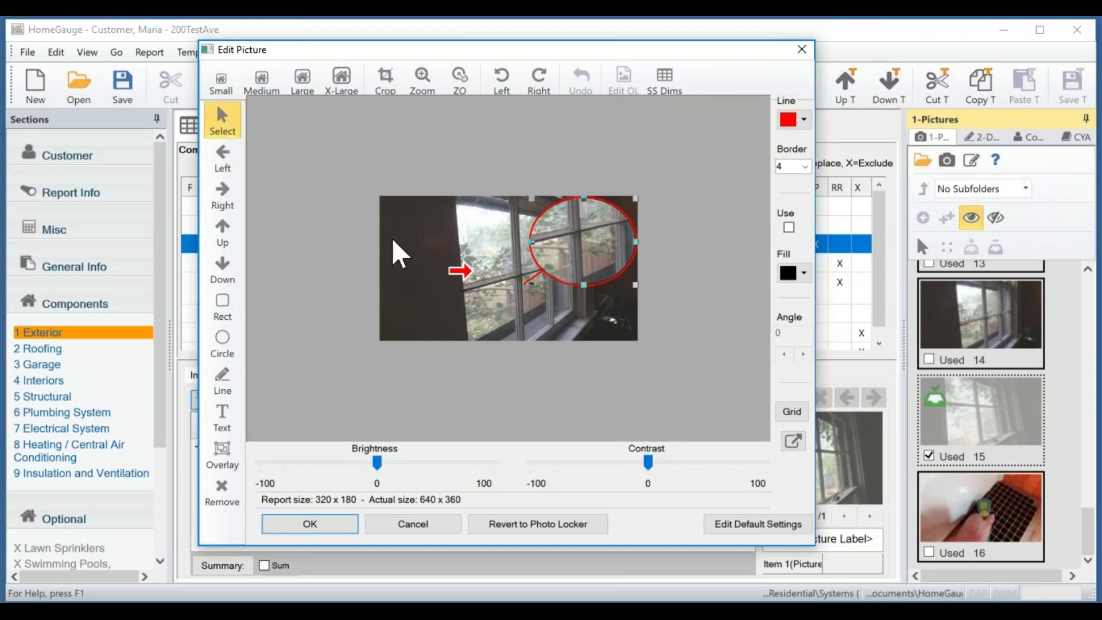
{"action": "left_click", "coordinate": [454, 266]}
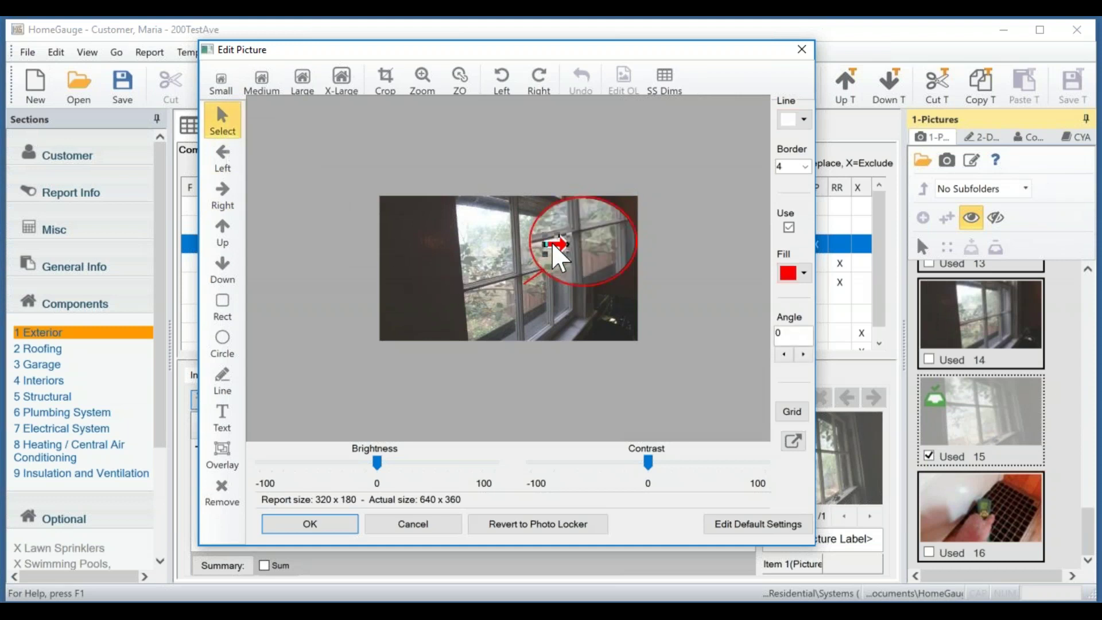
{"action": "left_click", "coordinate": [684, 361]}
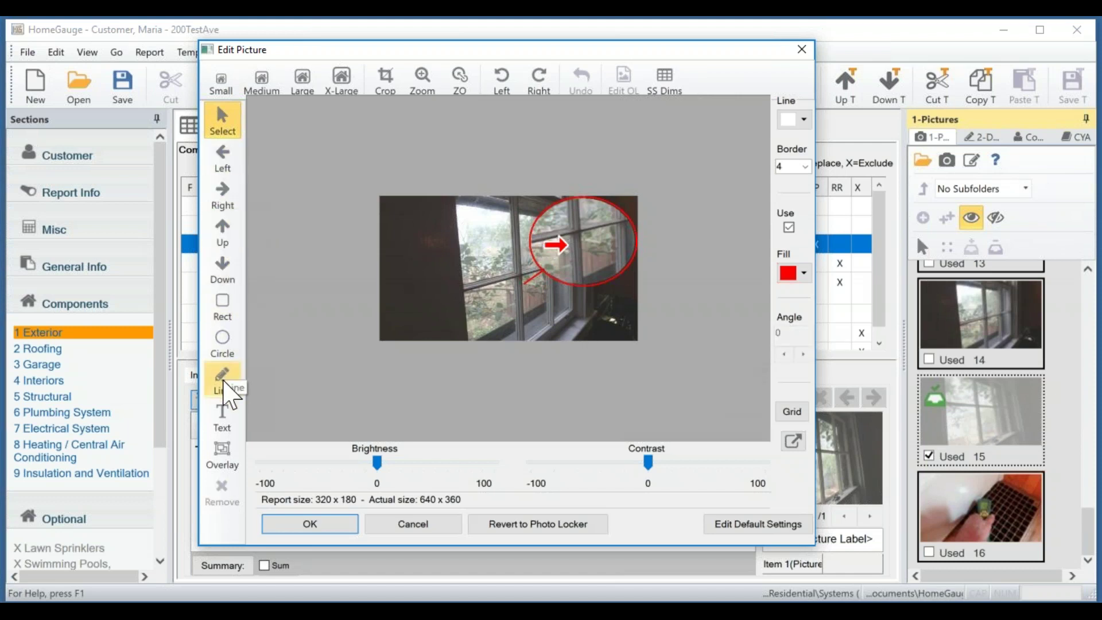
Add a 'Look here!' text label in Arial 12 to the window photo.
{"action": "left_click", "coordinate": [222, 428]}
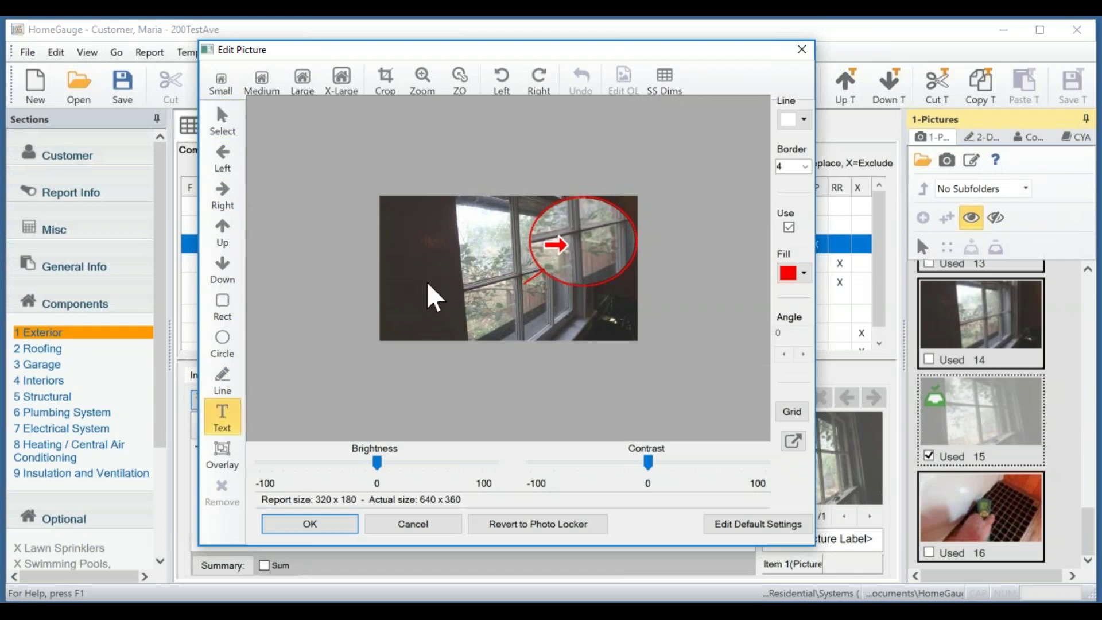
{"action": "left_click", "coordinate": [420, 259]}
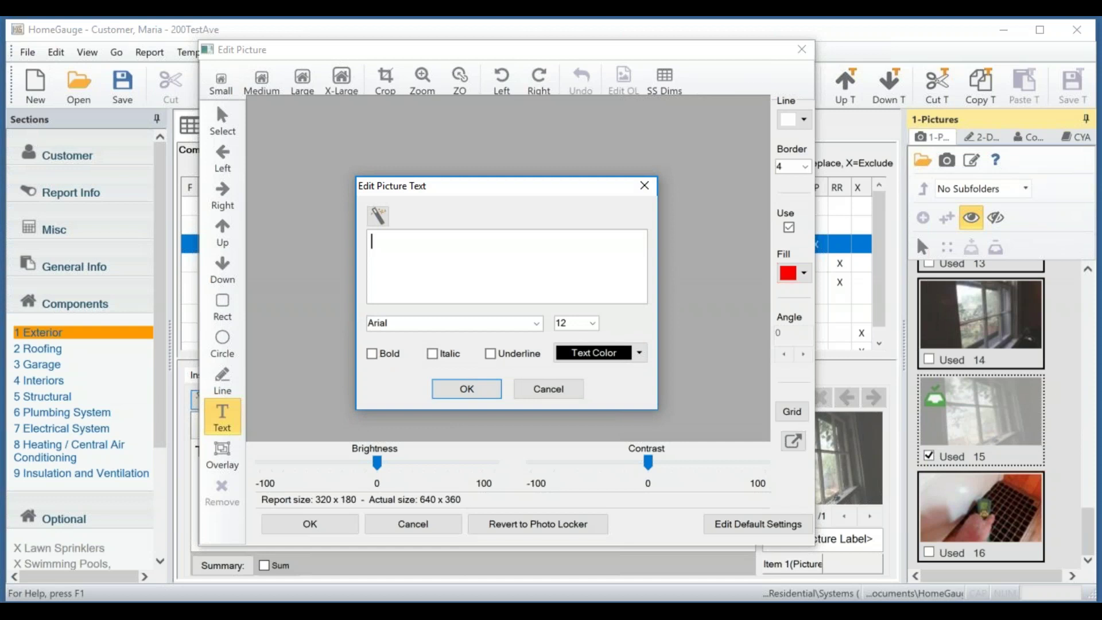
{"action": "type", "text": "Look here!"}
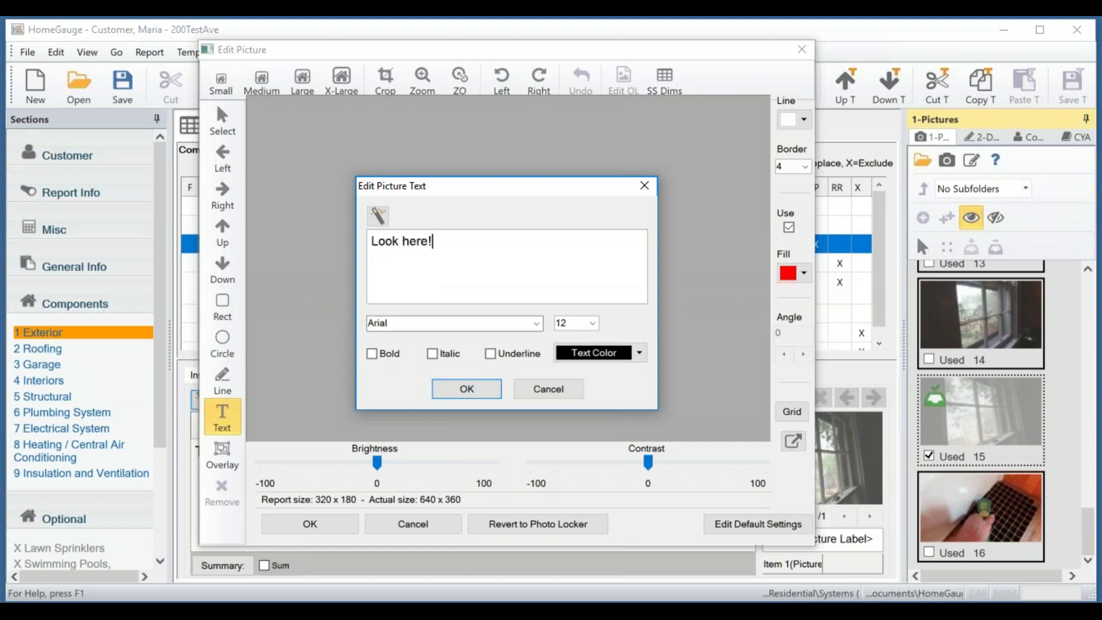
{"action": "double_click", "coordinate": [502, 321]}
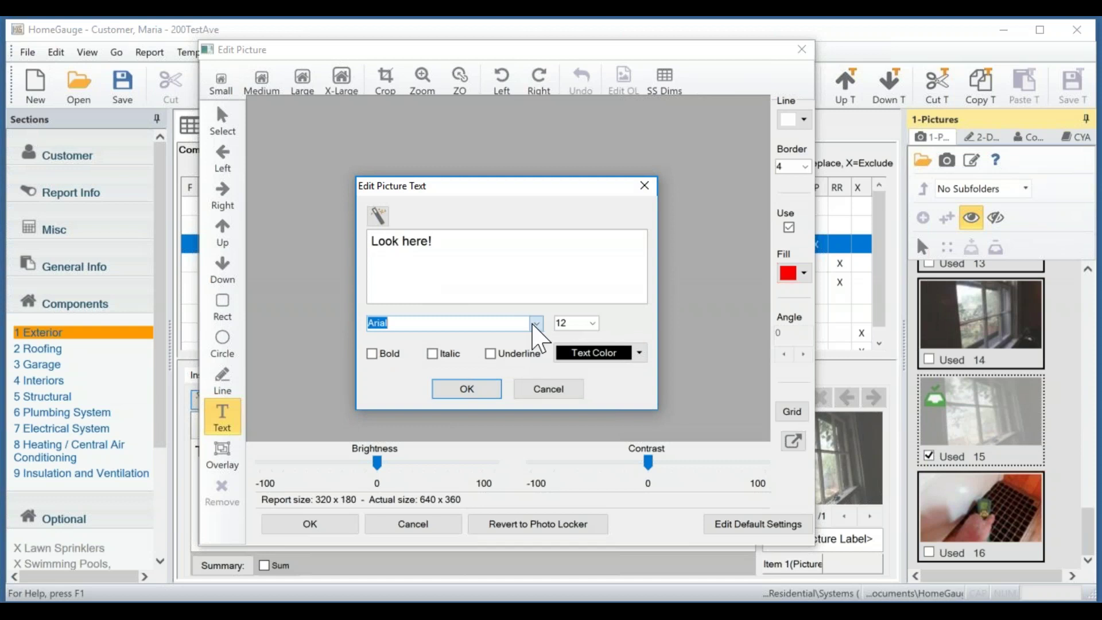
{"action": "left_click", "coordinate": [536, 322]}
{"action": "left_click", "coordinate": [626, 320]}
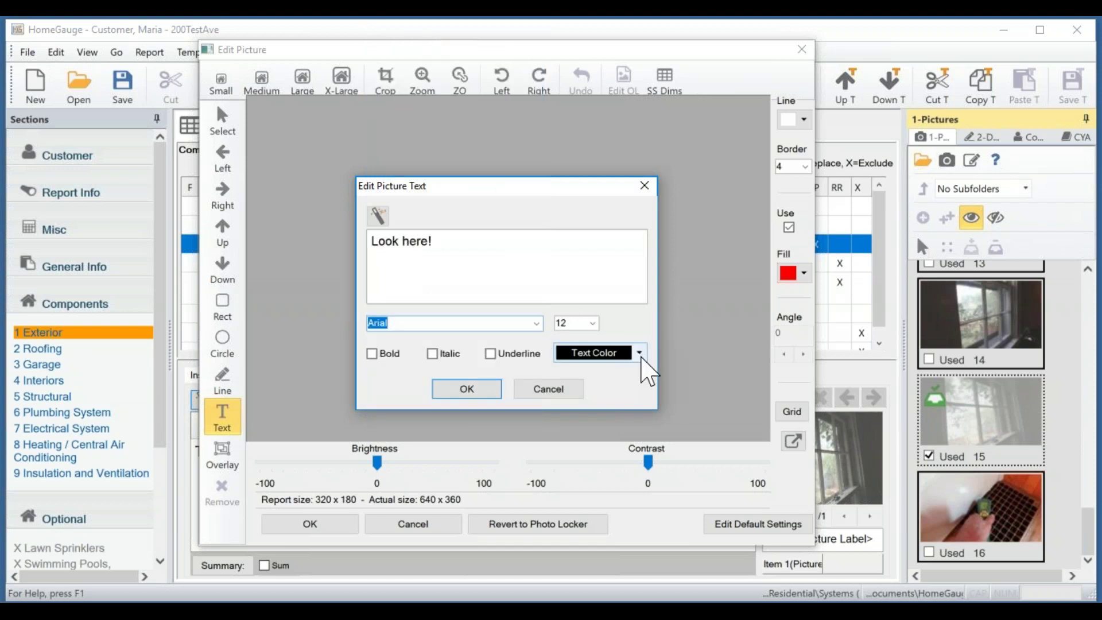
{"action": "left_click", "coordinate": [481, 395]}
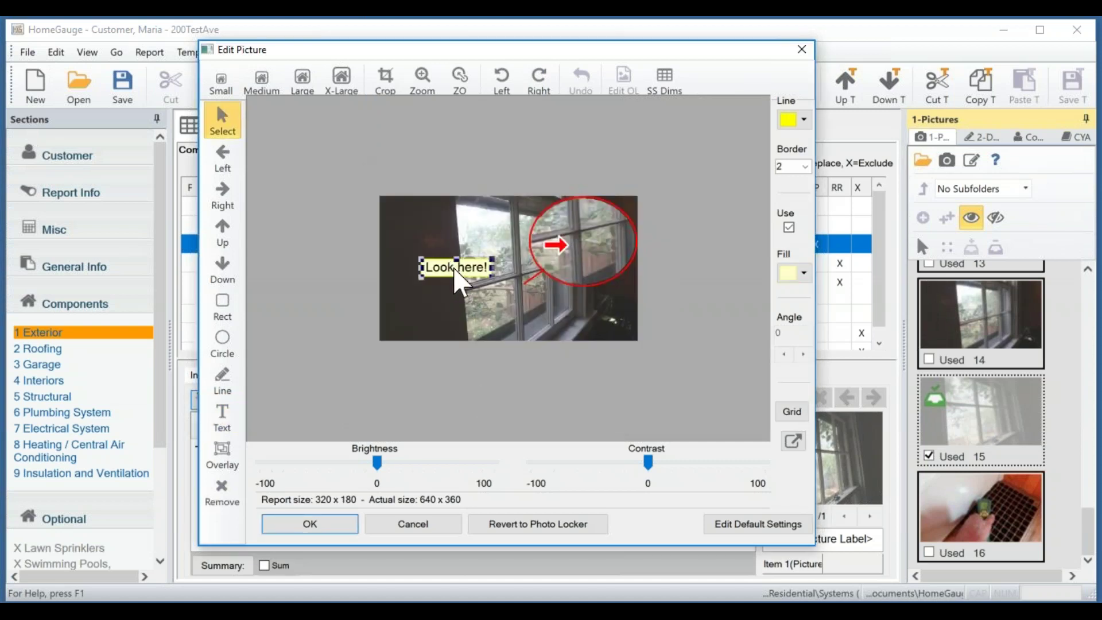
Move the 'Look here!' label beside the ellipse and lower brightness to about -12, contrast slightly.
{"action": "left_click_drag", "start_coordinate": [453, 267], "coordinate": [499, 292]}
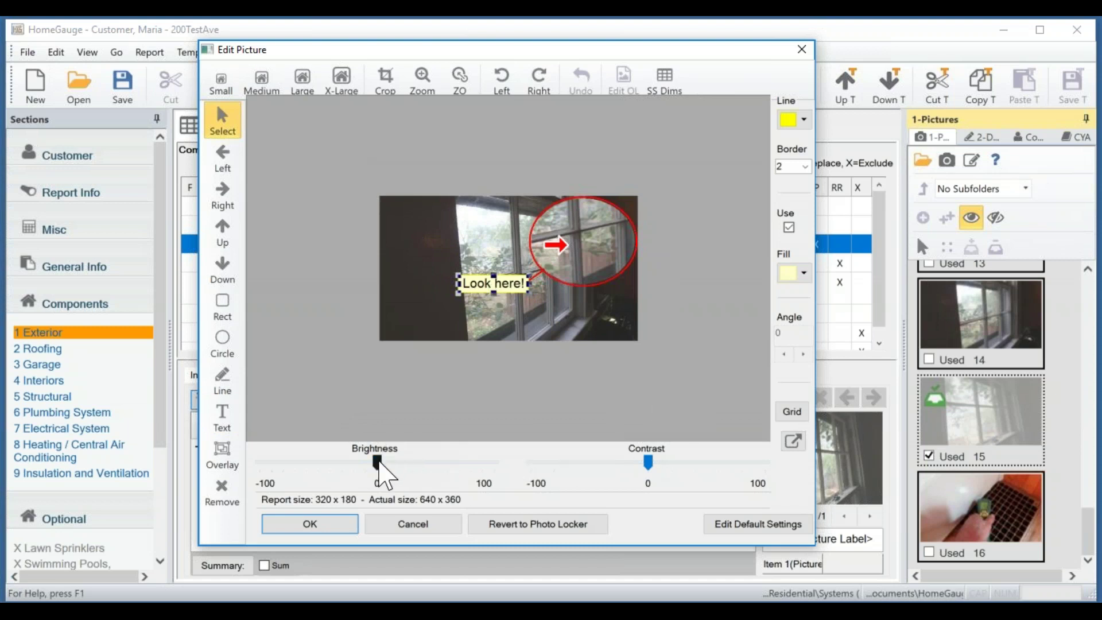
{"action": "left_click_drag", "start_coordinate": [379, 462], "coordinate": [349, 462]}
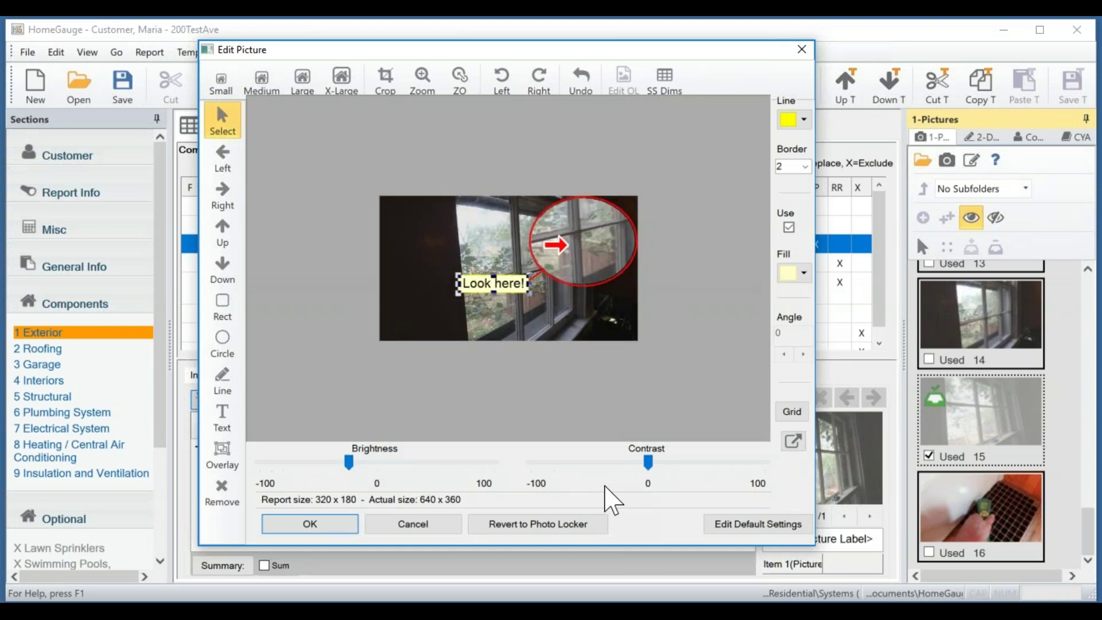
{"action": "mouse_move", "coordinate": [646, 462]}
{"action": "left_mouse_down"}
{"action": "mouse_move", "coordinate": [660, 462]}
{"action": "mouse_move", "coordinate": [640, 465]}
{"action": "left_mouse_up"}
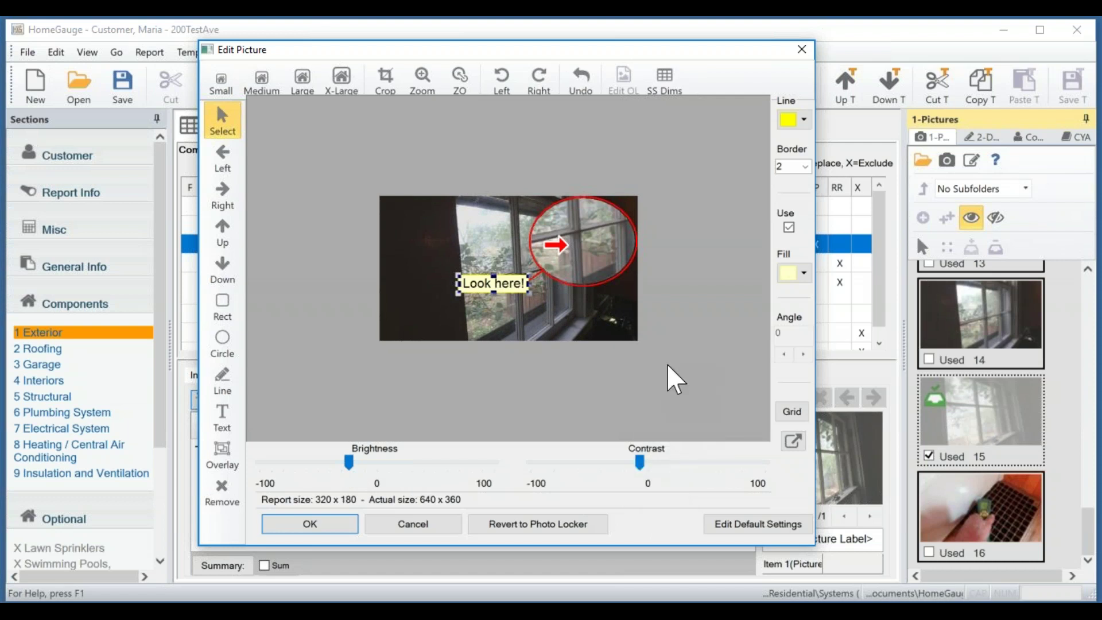
{"action": "left_click", "coordinate": [793, 442]}
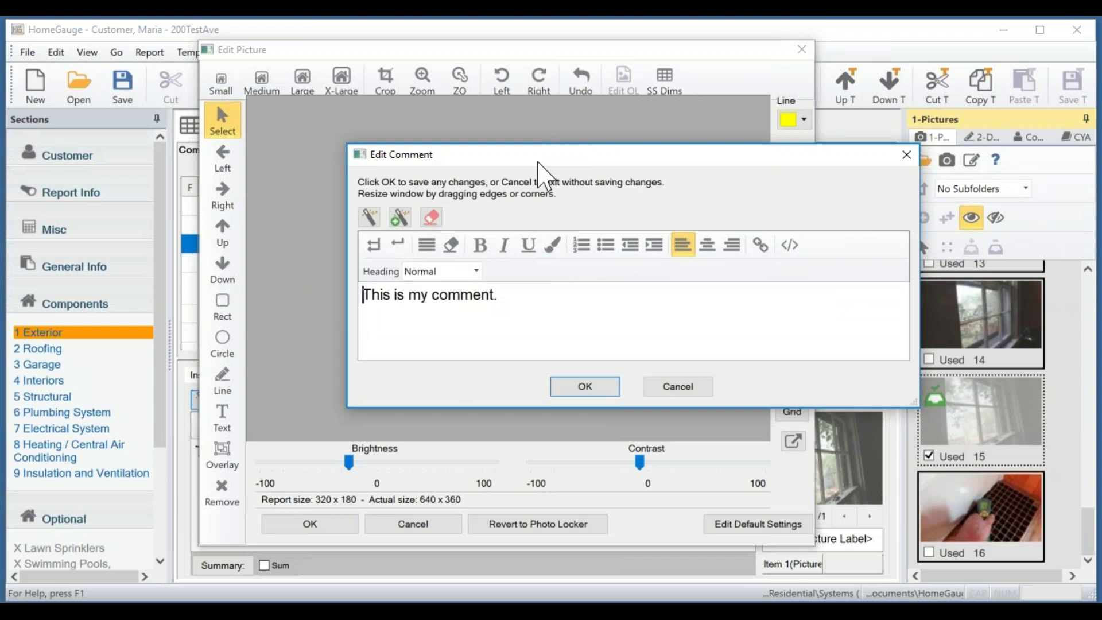
{"action": "left_click", "coordinate": [432, 295]}
{"action": "left_click", "coordinate": [585, 388]}
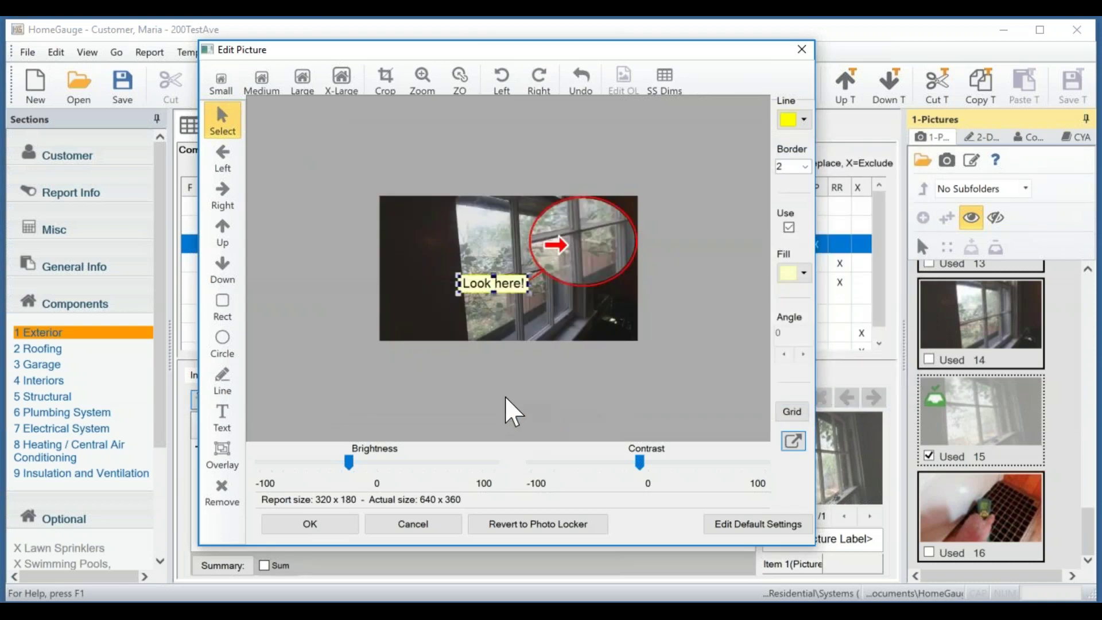
Stamp seven red up-arrows around the 'Look here!' label.
{"action": "left_click", "coordinate": [223, 231]}
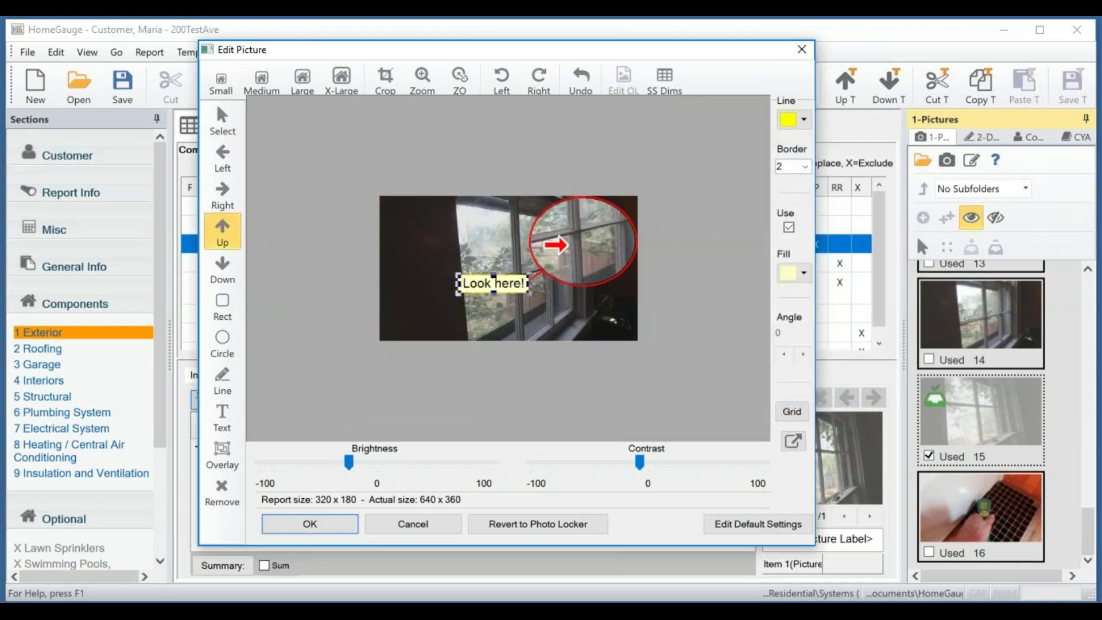
{"action": "left_click", "coordinate": [415, 243]}
{"action": "left_click", "coordinate": [456, 229]}
{"action": "left_click", "coordinate": [496, 250]}
{"action": "left_click", "coordinate": [447, 263]}
{"action": "left_click", "coordinate": [429, 218]}
{"action": "left_click", "coordinate": [476, 228]}
{"action": "left_click", "coordinate": [512, 238]}
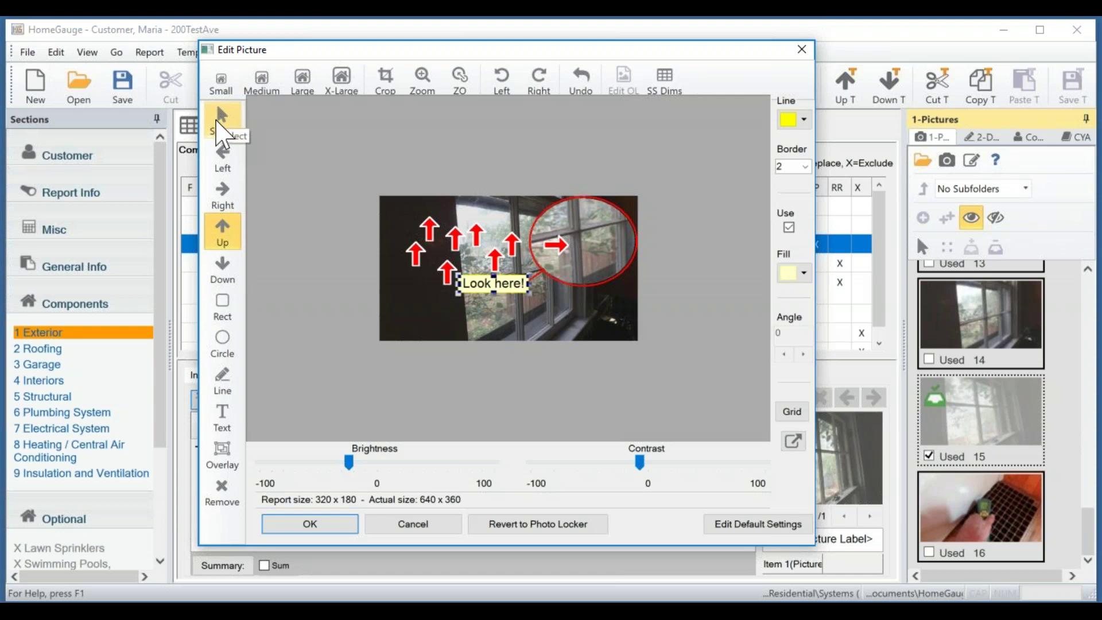
Delete the leftmost and the top-left red arrows from the picture.
{"action": "left_click", "coordinate": [221, 121]}
{"action": "left_click", "coordinate": [414, 253]}
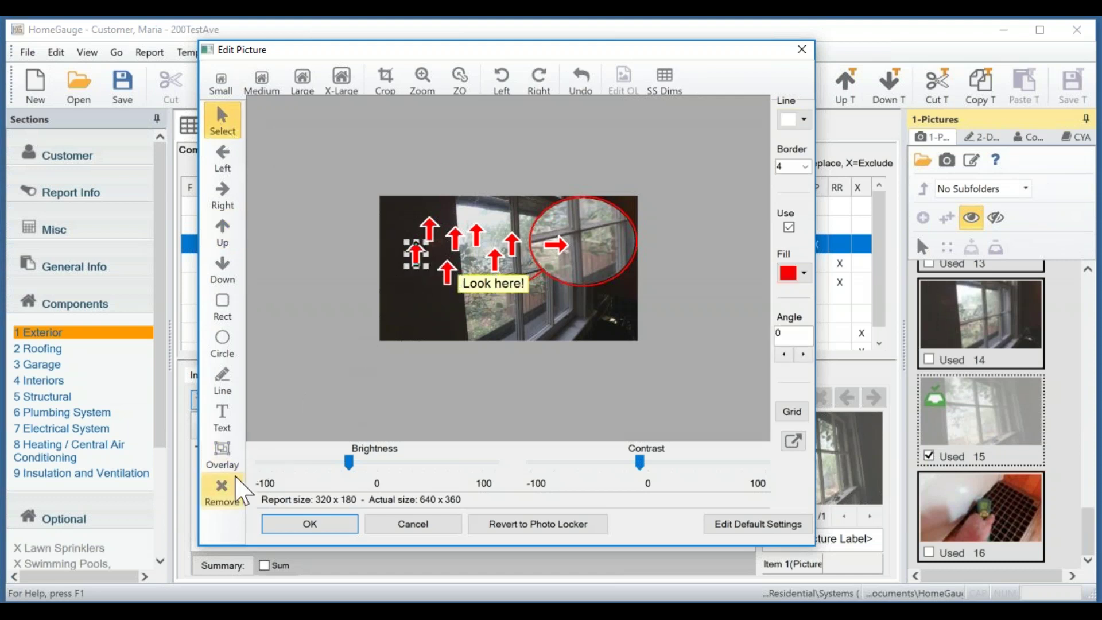
{"action": "left_click", "coordinate": [223, 498]}
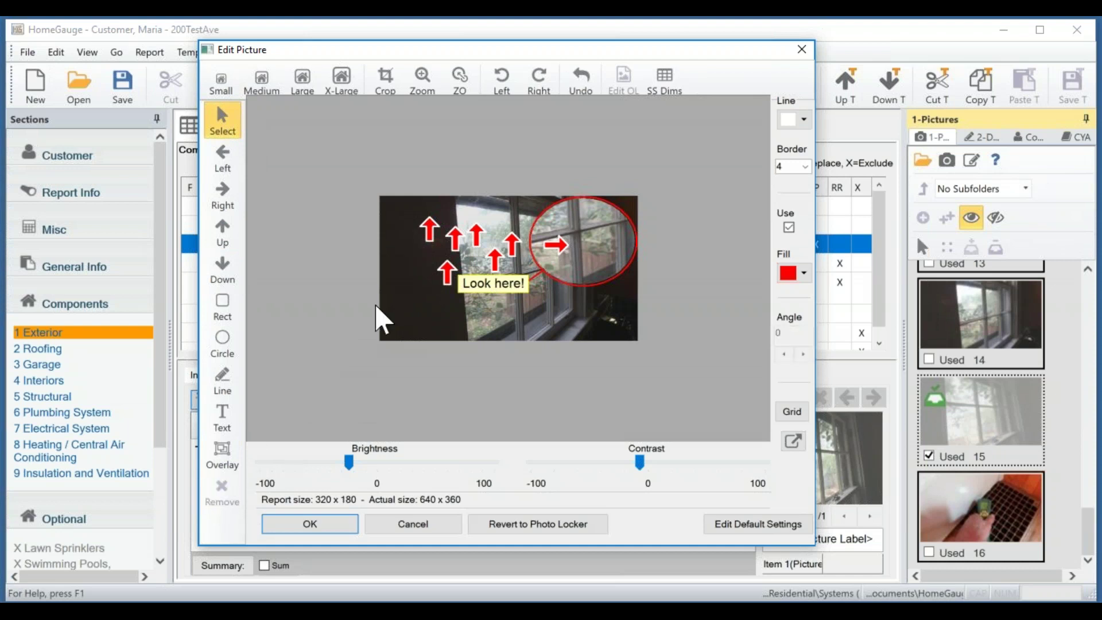
{"action": "left_click", "coordinate": [429, 229]}
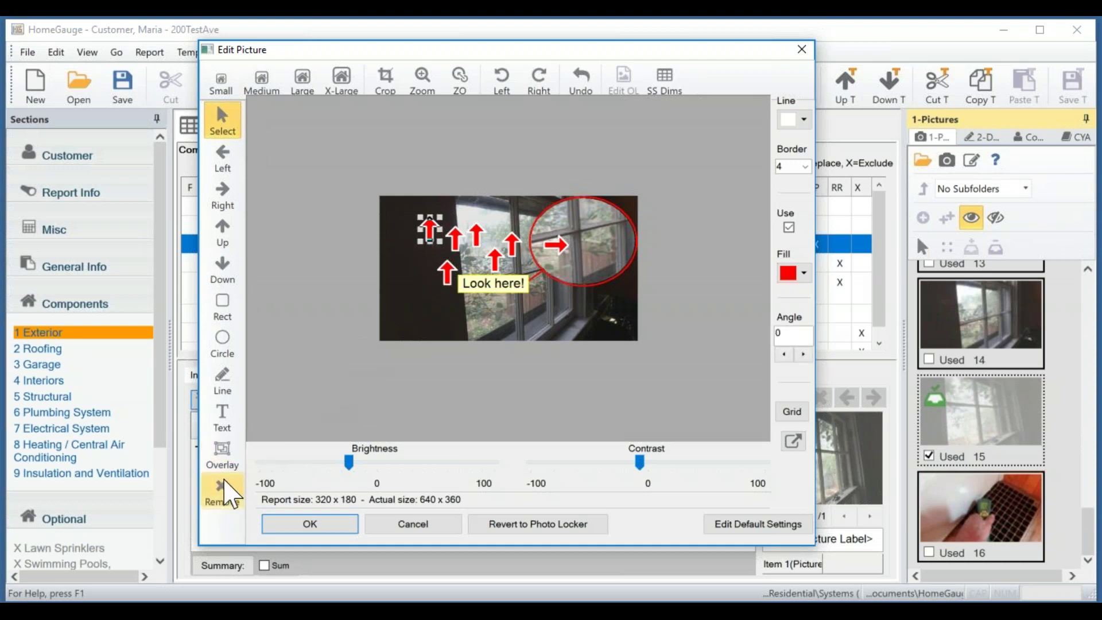
{"action": "left_click", "coordinate": [222, 494]}
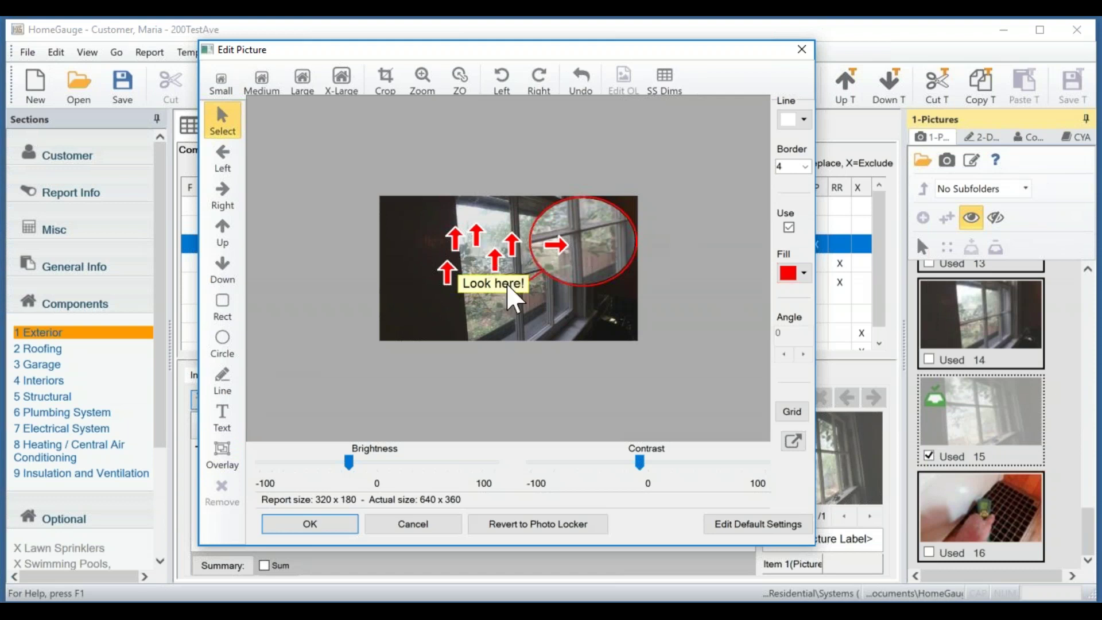
Revert the window picture to its Photo Locker original, discarding all markups, and close the editor.
{"action": "left_click", "coordinate": [557, 524]}
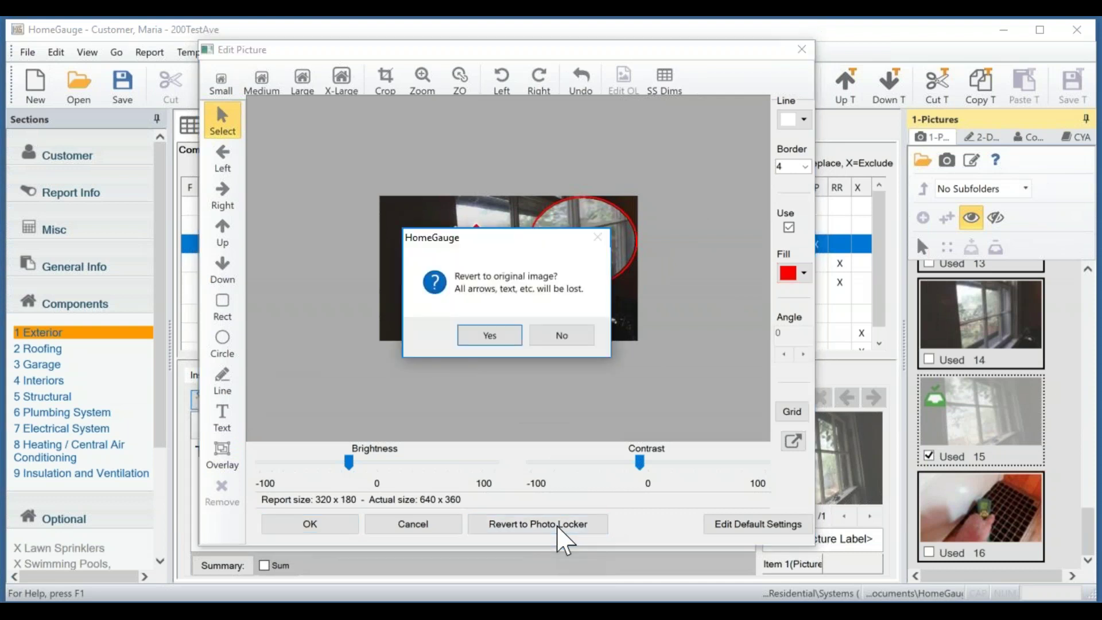
{"action": "left_click", "coordinate": [501, 337]}
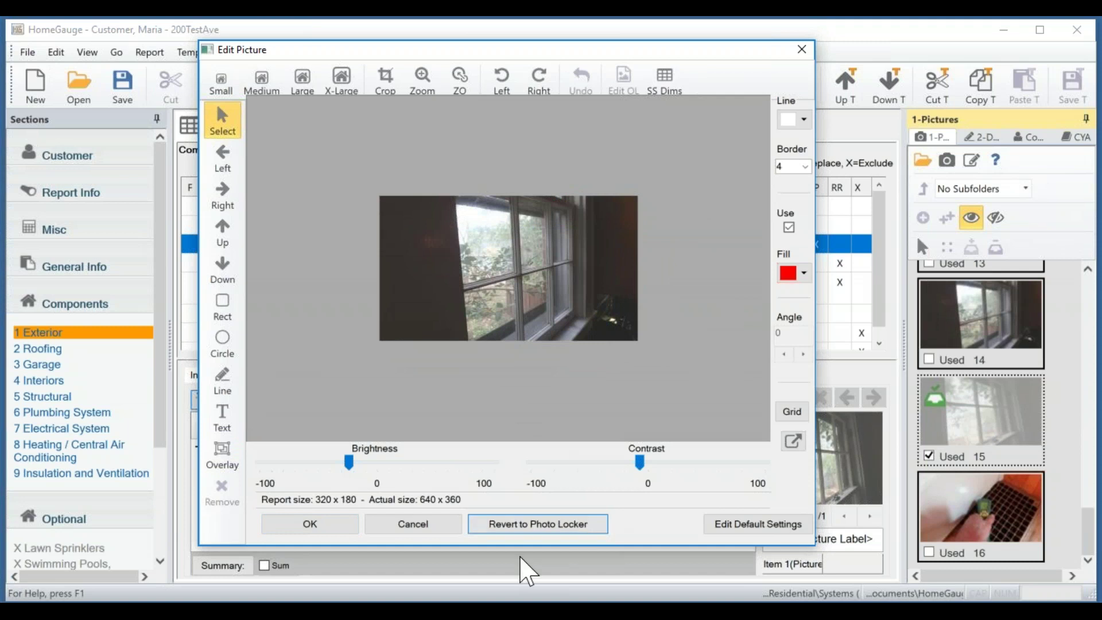
{"action": "left_click", "coordinate": [297, 525]}
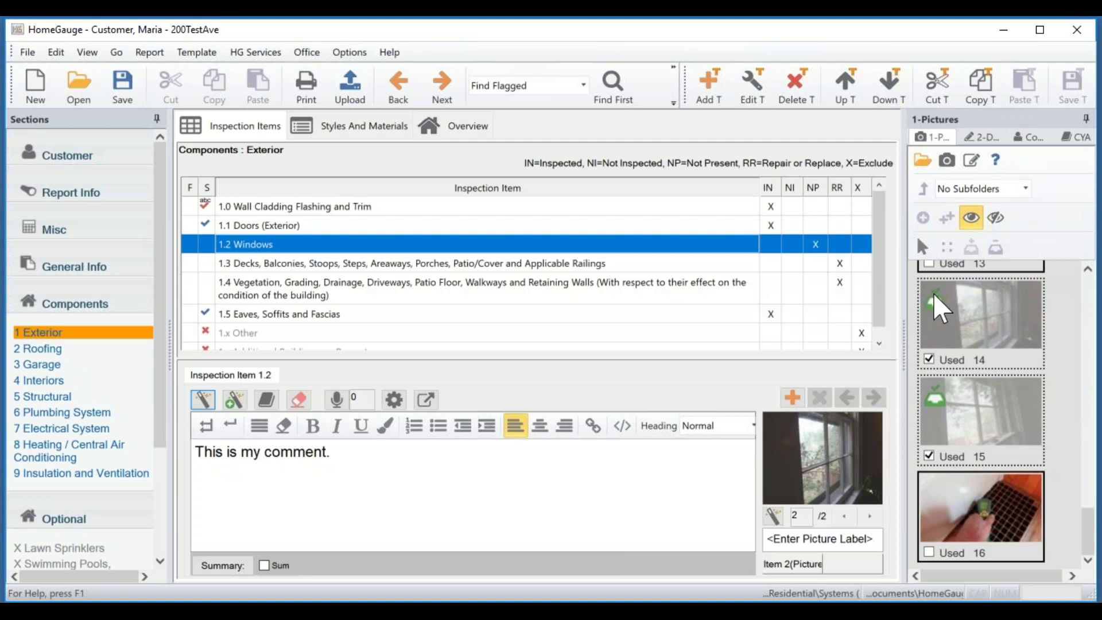
In the 1-Pictures panel, select thumbnail 16 and save it to the Photo Locker.
{"action": "left_click", "coordinate": [993, 339]}
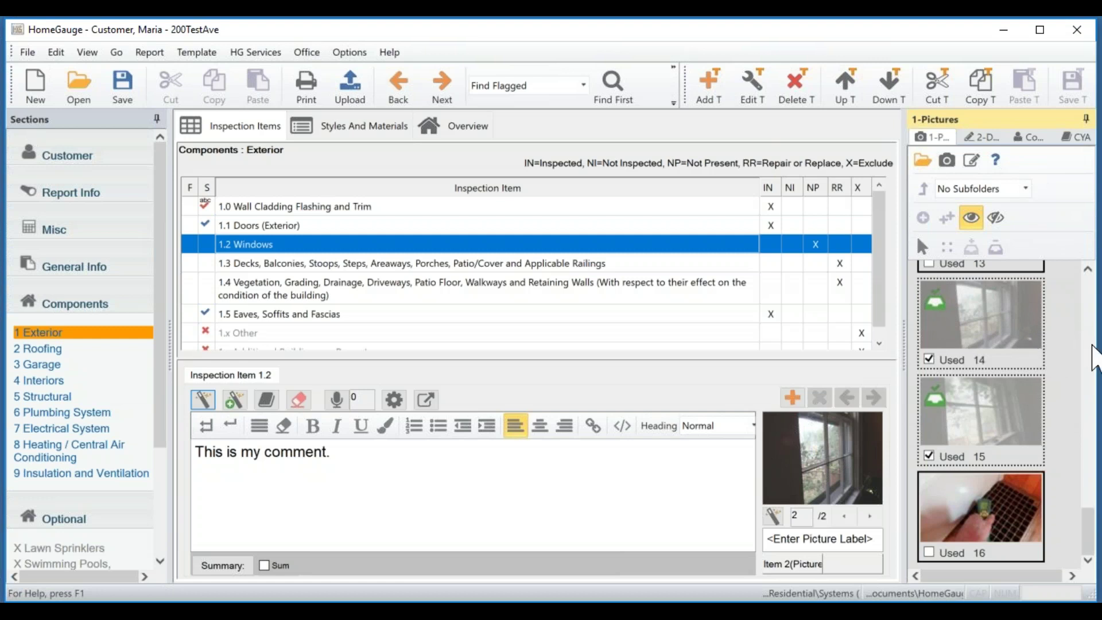
{"action": "left_click_drag", "start_coordinate": [1090, 530], "coordinate": [1089, 531]}
{"action": "left_click", "coordinate": [994, 498]}
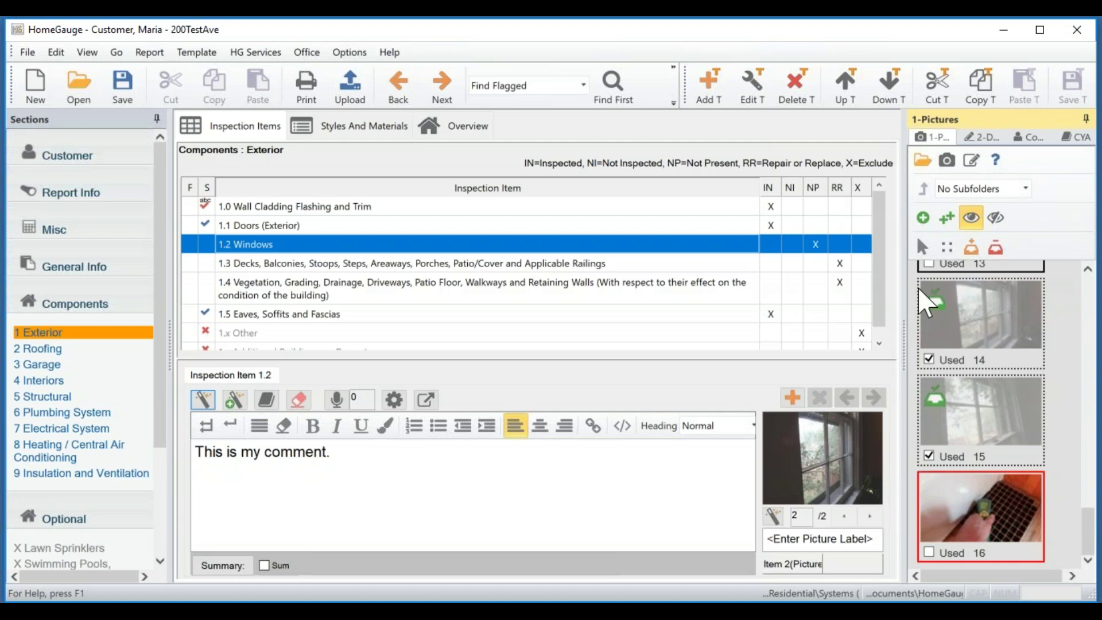
{"action": "left_click", "coordinate": [970, 246]}
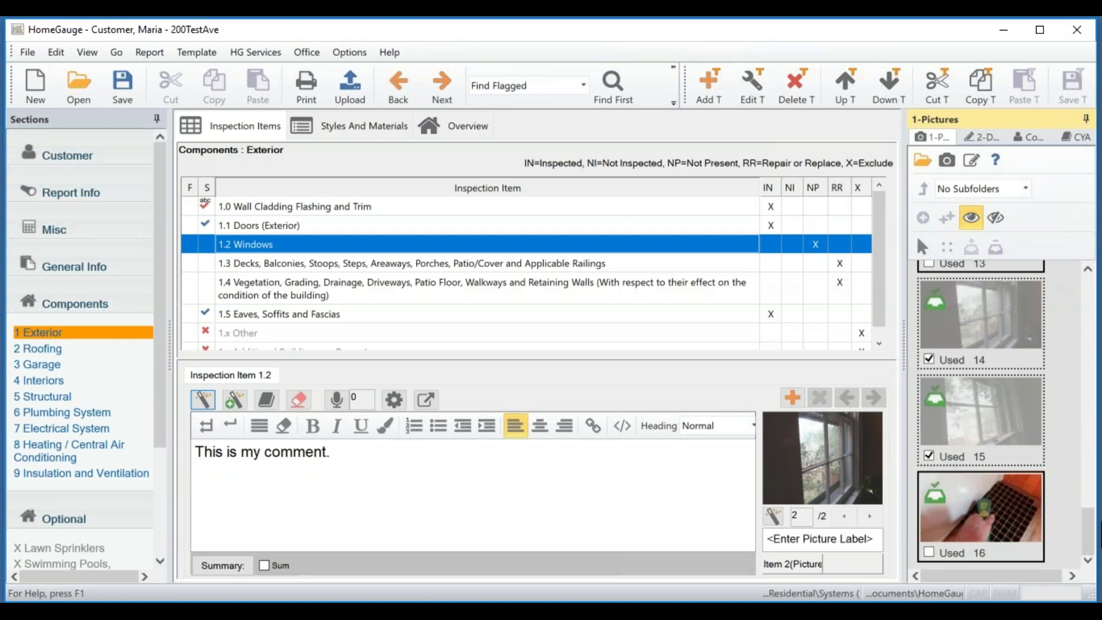
{"action": "left_click_drag", "start_coordinate": [1083, 524], "coordinate": [1061, 405]}
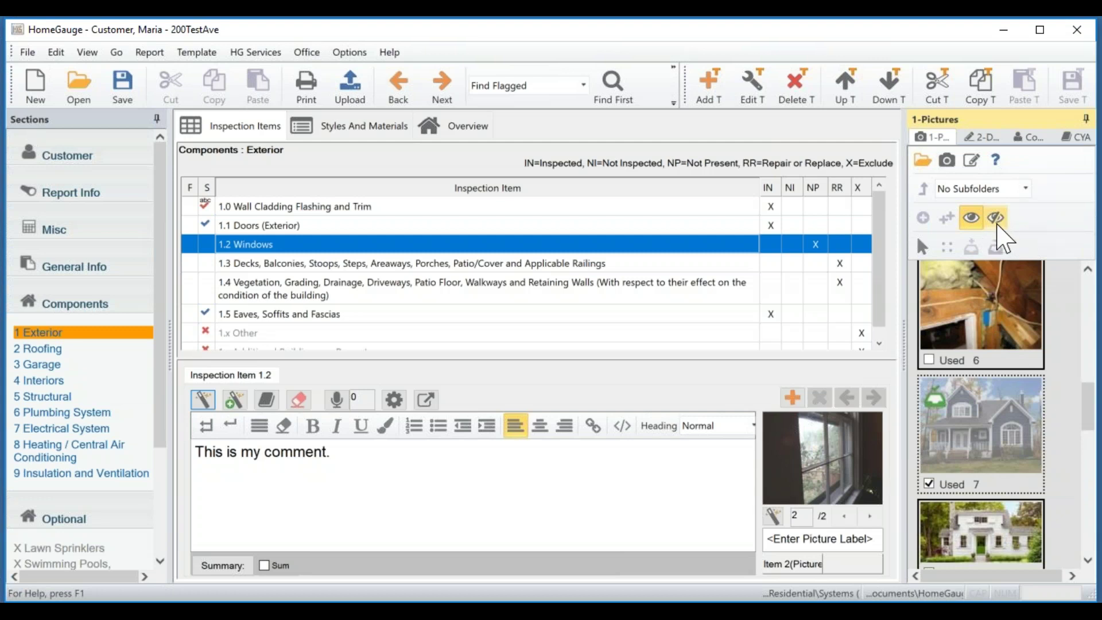
Turn on Hide Used in the pictures panel and open the 3 Garage component.
{"action": "left_click", "coordinate": [998, 225]}
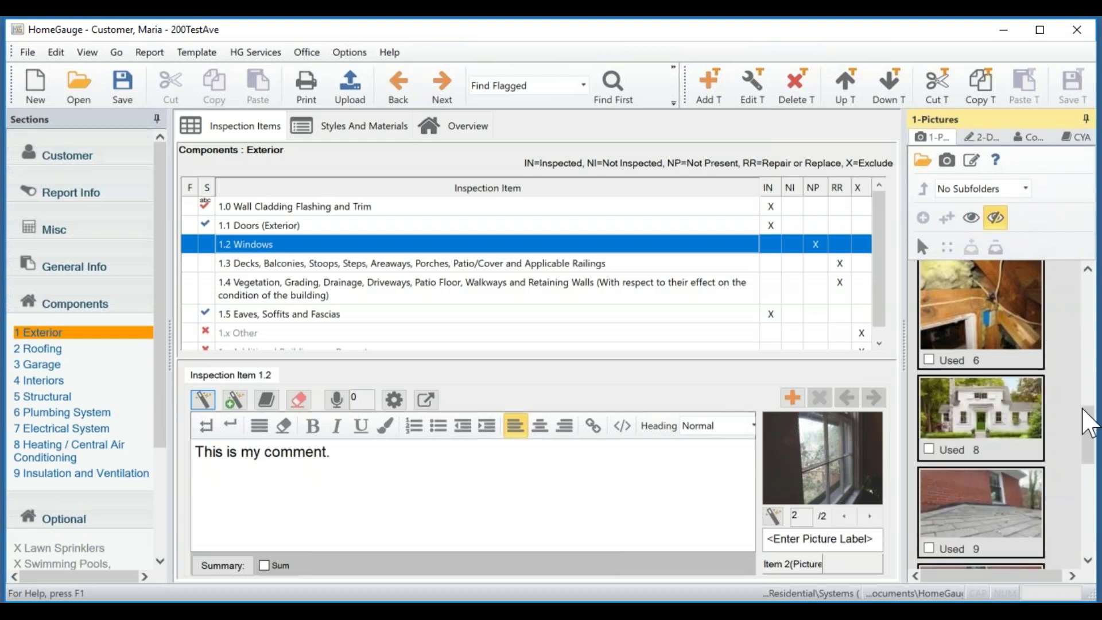
{"action": "left_click_drag", "start_coordinate": [1090, 440], "coordinate": [1075, 282]}
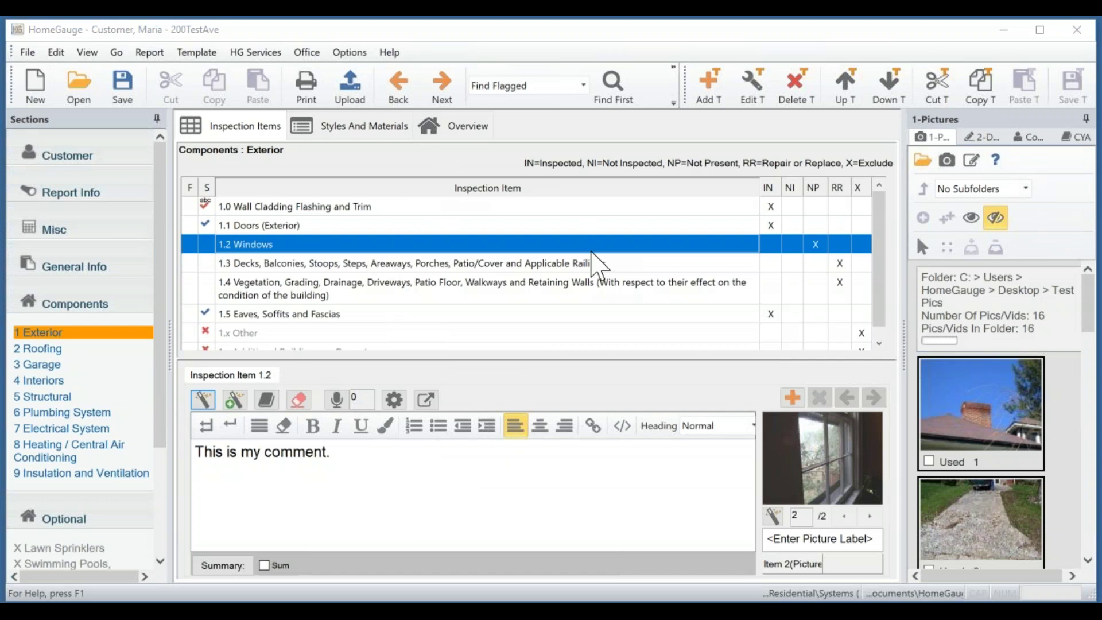
{"action": "scroll", "coordinate": [496, 295], "scroll_direction": "down", "scroll_amount": 1}
{"action": "scroll", "coordinate": [477, 307], "scroll_direction": "up", "scroll_amount": 1}
{"action": "left_click", "coordinate": [52, 365]}
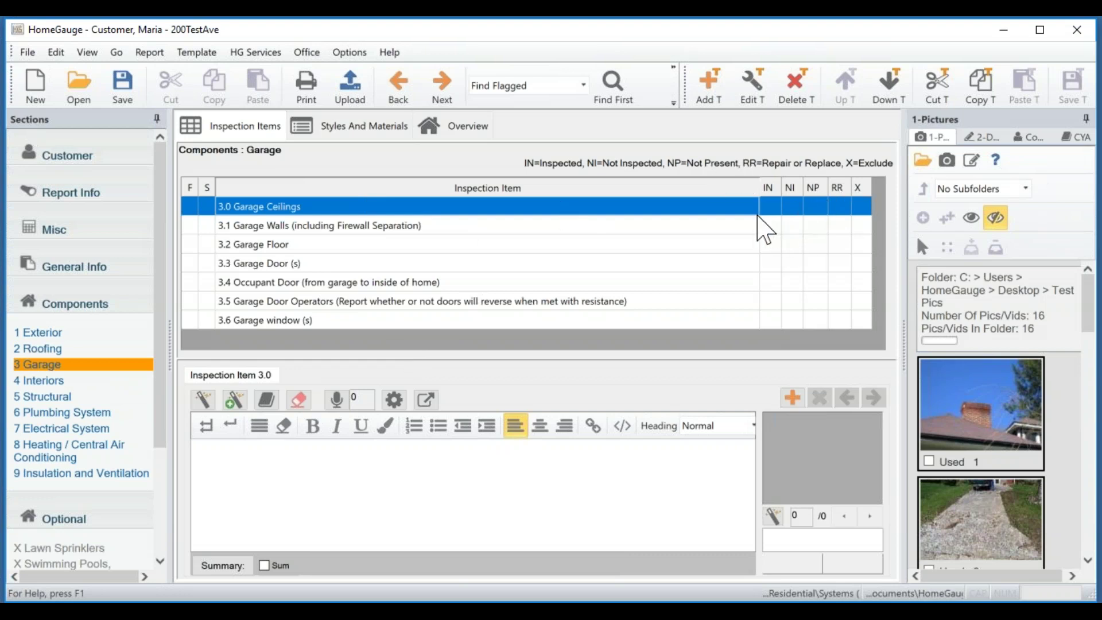
Rate 3.0 Garage Ceilings IN and 3.1 Garage Walls NI, then view Styles and Materials.
{"action": "left_click", "coordinate": [770, 206]}
{"action": "left_click", "coordinate": [792, 226]}
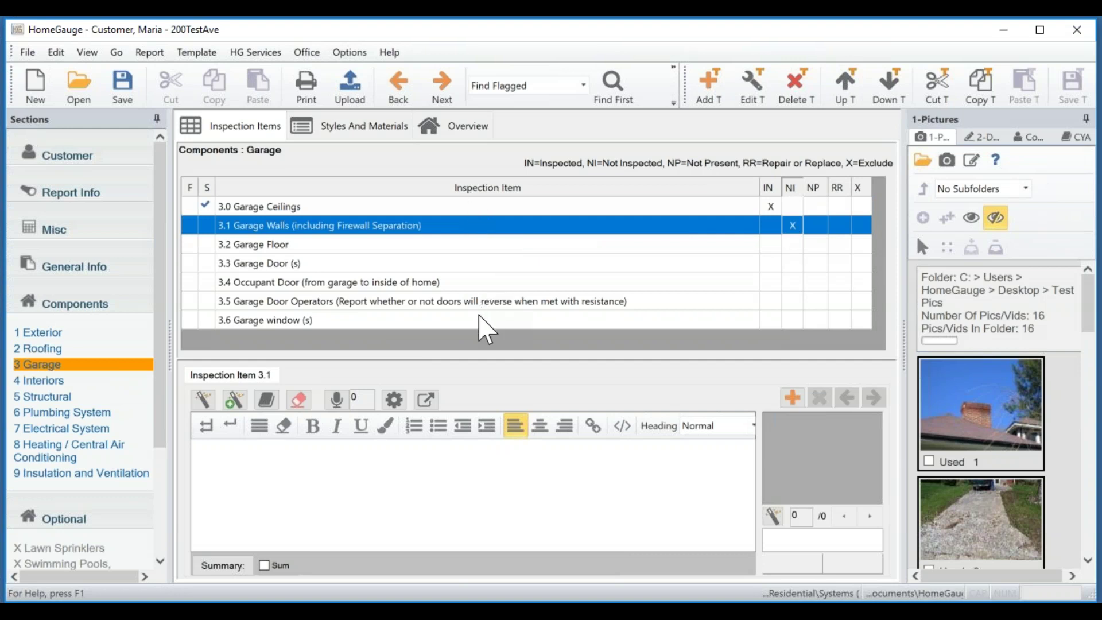
{"action": "left_click", "coordinate": [343, 139]}
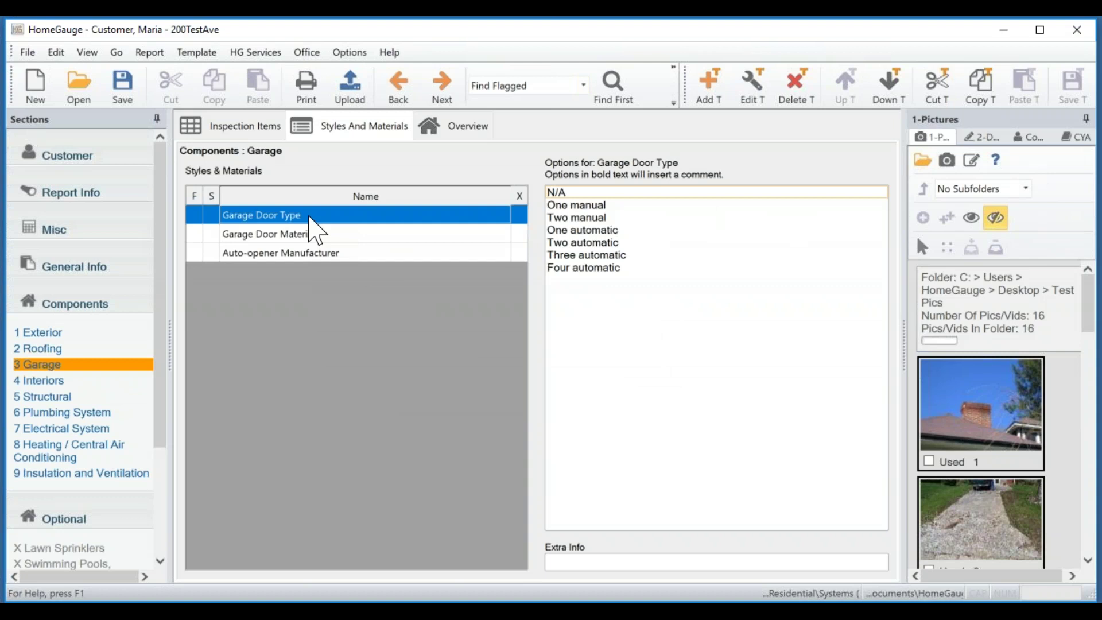
Set the garage door type to Two manual and the door material to Fiberglass.
{"action": "left_click", "coordinate": [280, 214]}
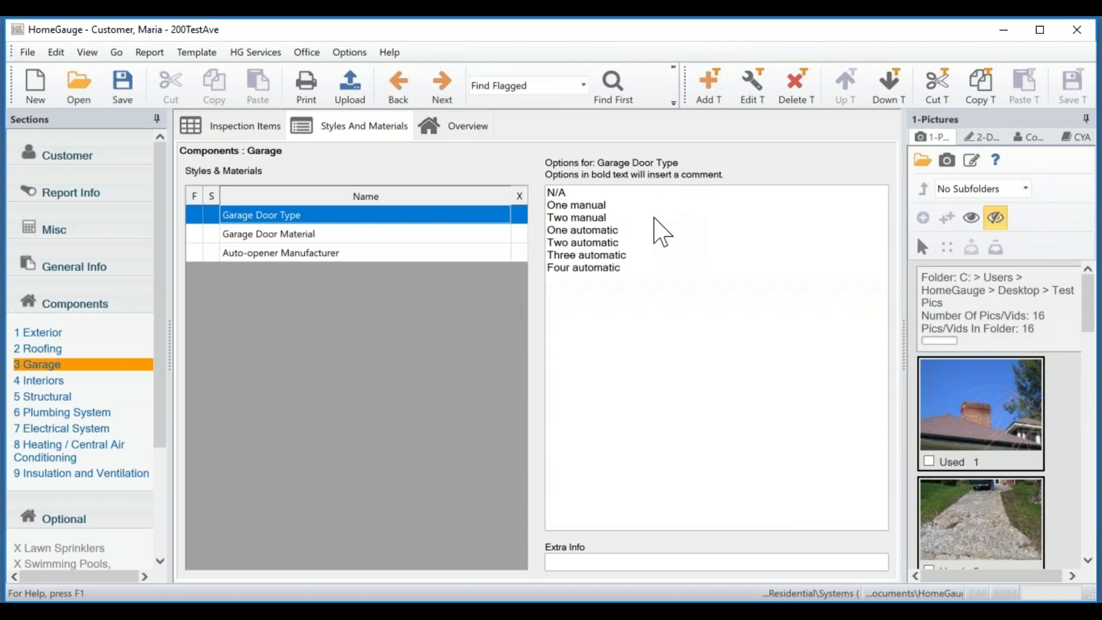
{"action": "left_click", "coordinate": [593, 218]}
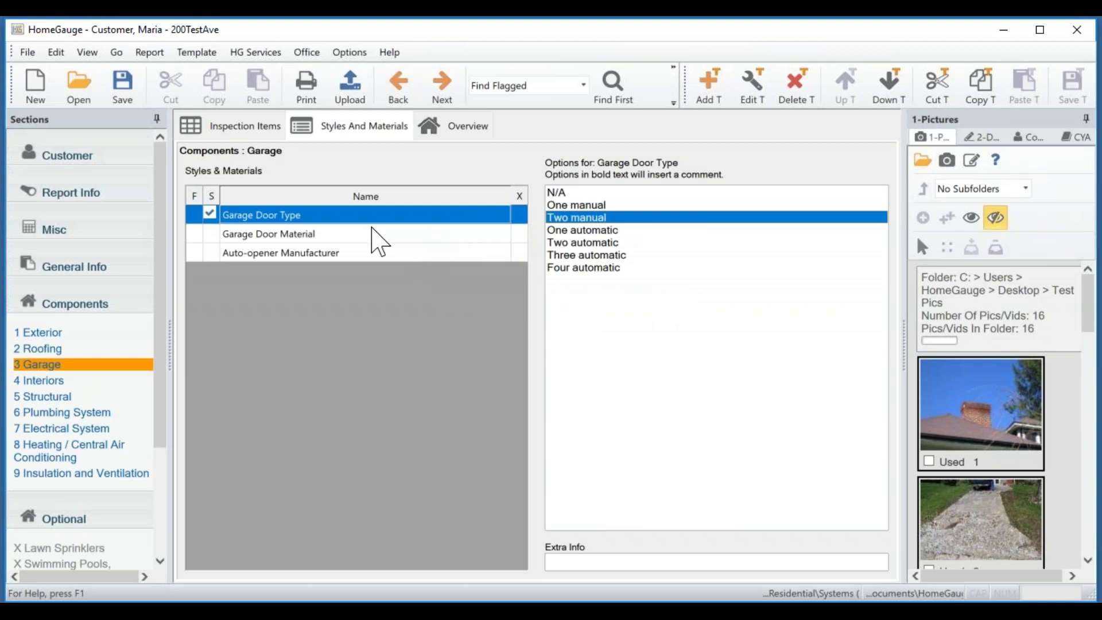
{"action": "left_click", "coordinate": [354, 235]}
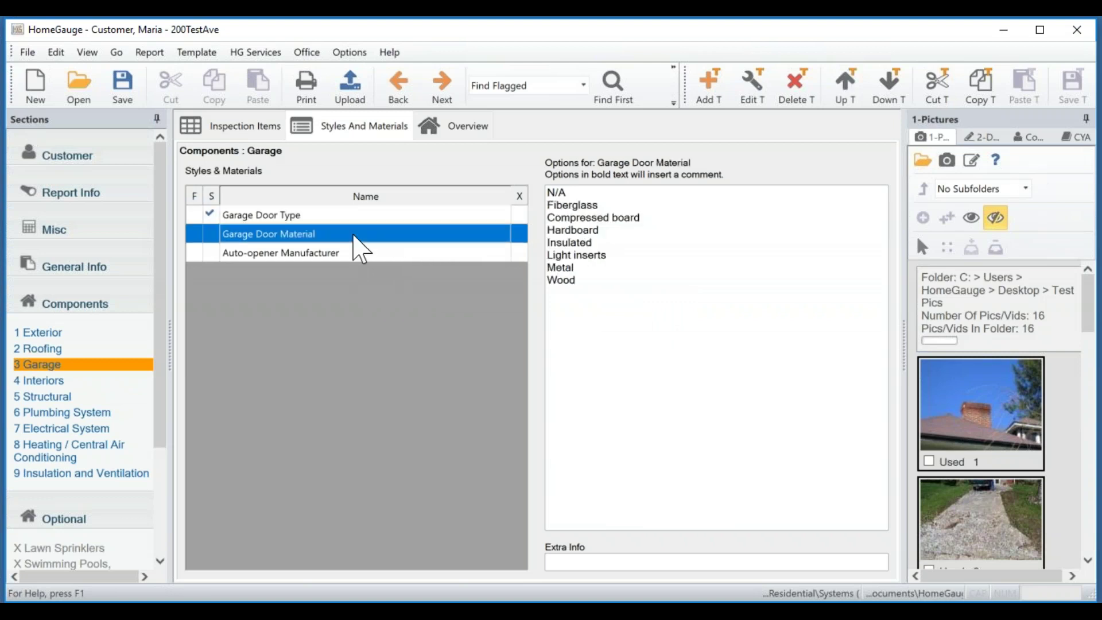
{"action": "left_click", "coordinate": [585, 207]}
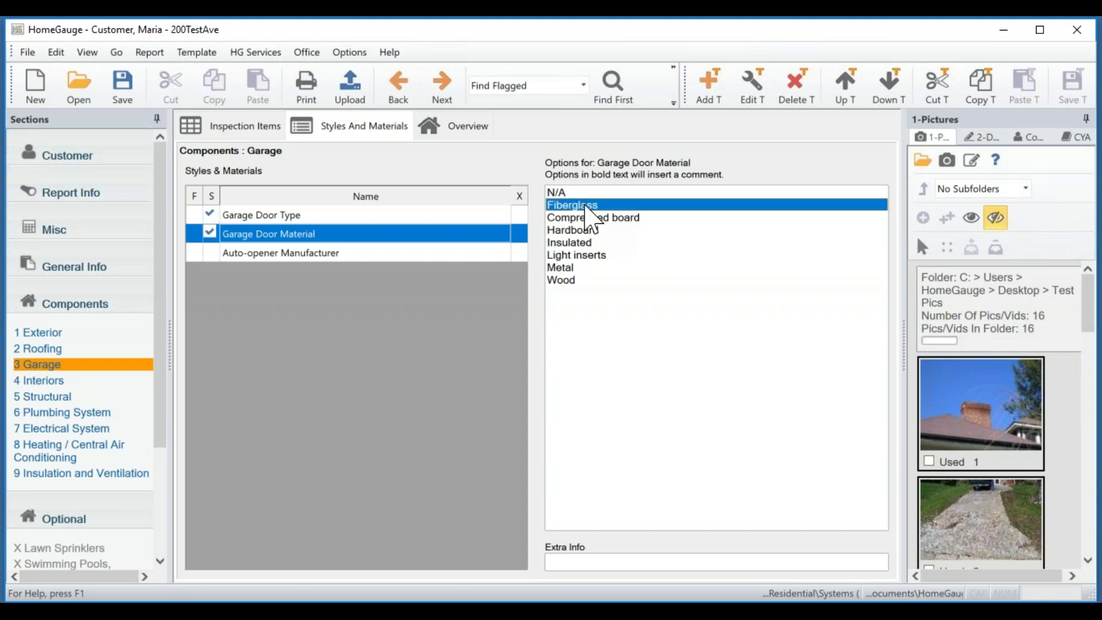
Choose STANLEY as the auto-opener manufacturer, recheck the door type, and return to the manufacturer options.
{"action": "left_click", "coordinate": [347, 254]}
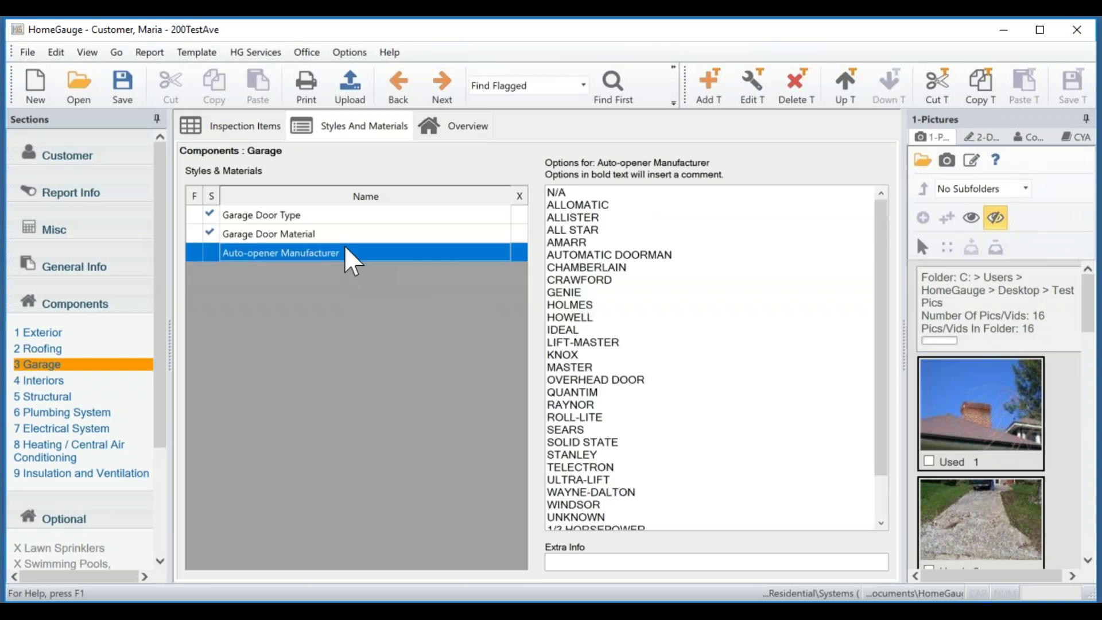
{"action": "scroll", "coordinate": [726, 298], "scroll_direction": "down", "scroll_amount": 2}
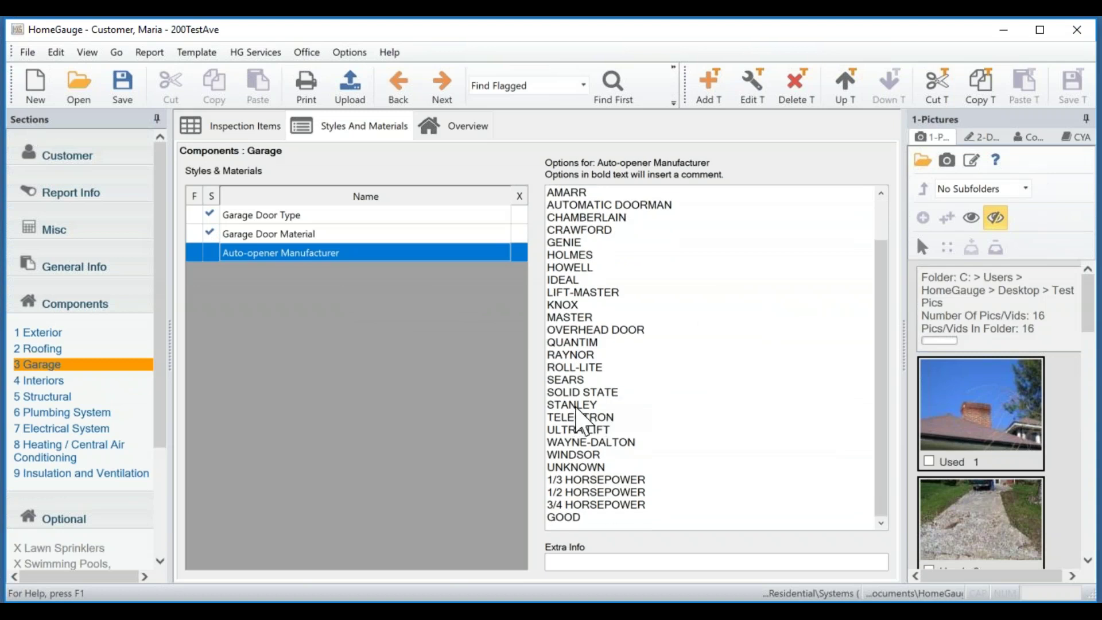
{"action": "left_click", "coordinate": [576, 406]}
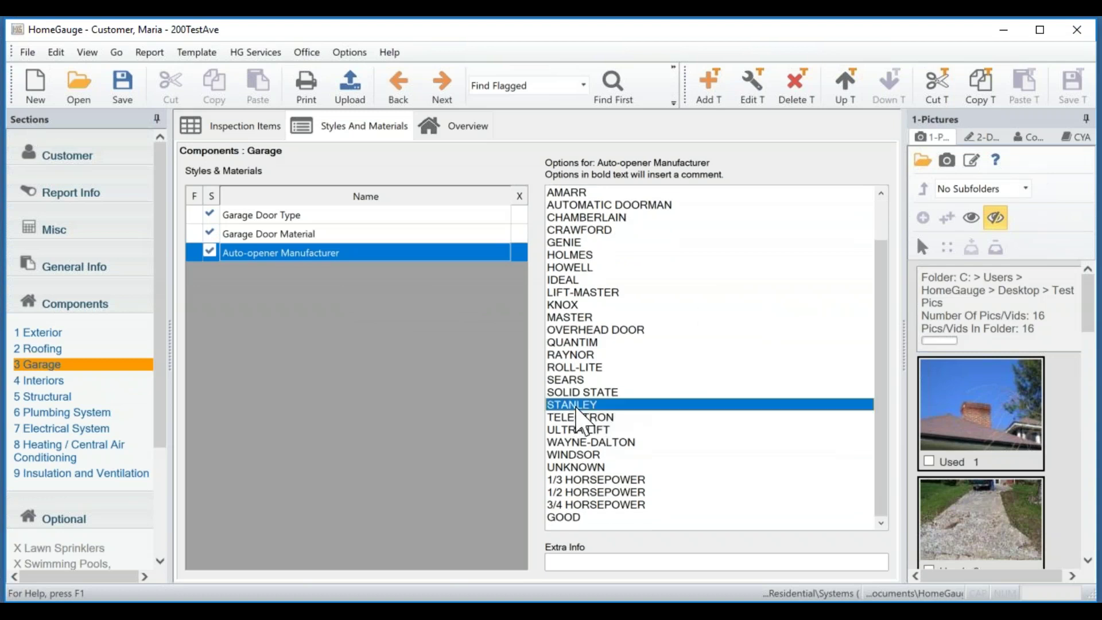
{"action": "left_click", "coordinate": [447, 216]}
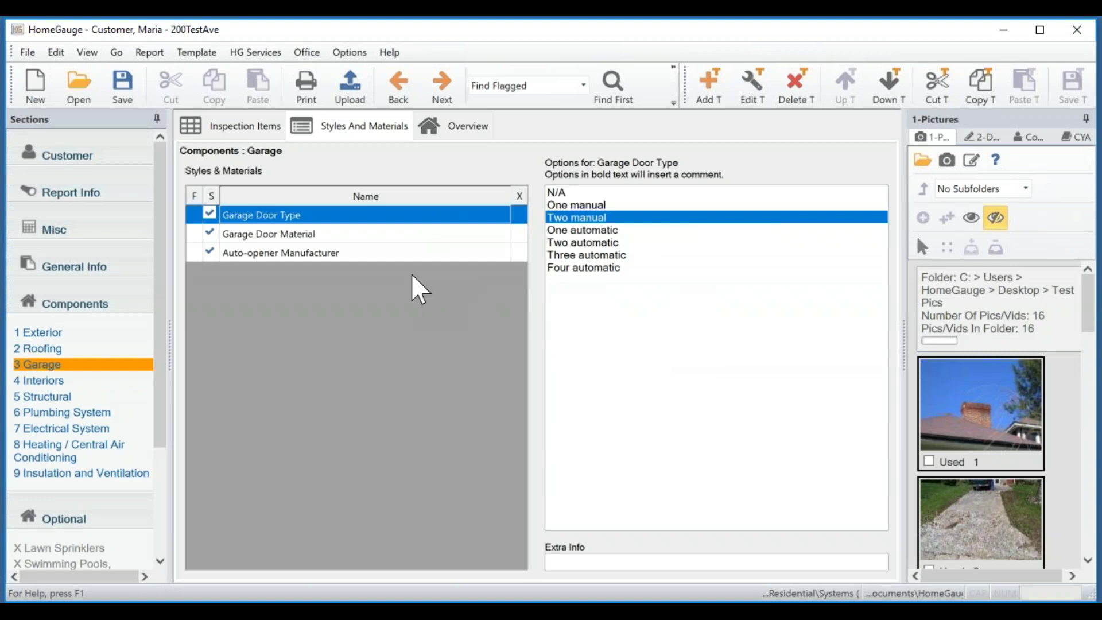
{"action": "left_click", "coordinate": [402, 253]}
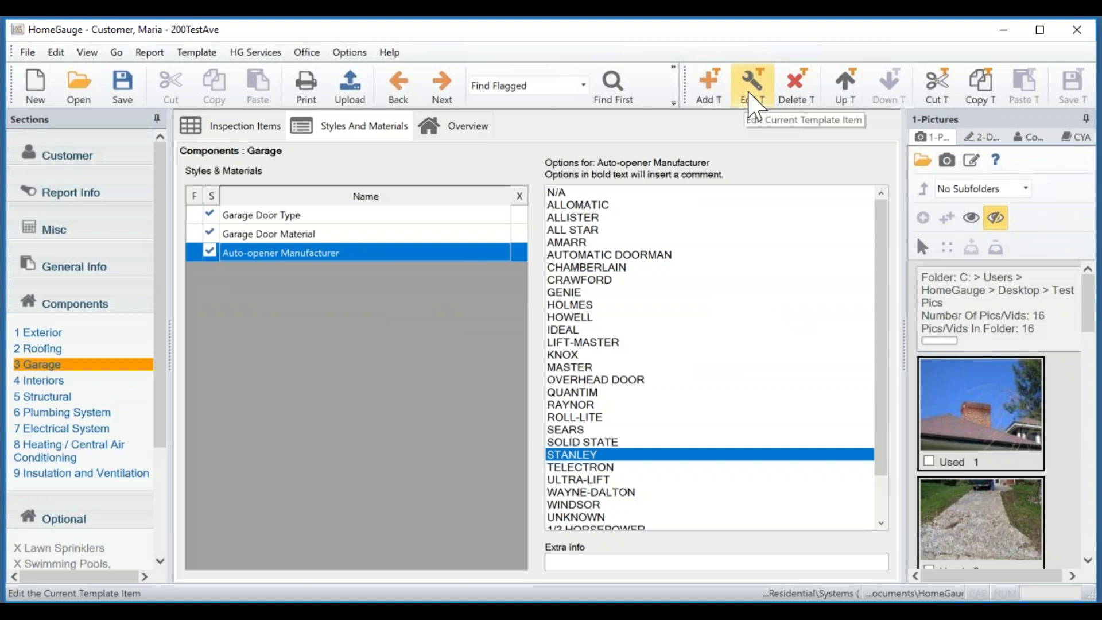
Open the Auto-opener Manufacturer list editor and move it aside to see the options.
{"action": "left_click", "coordinate": [752, 106]}
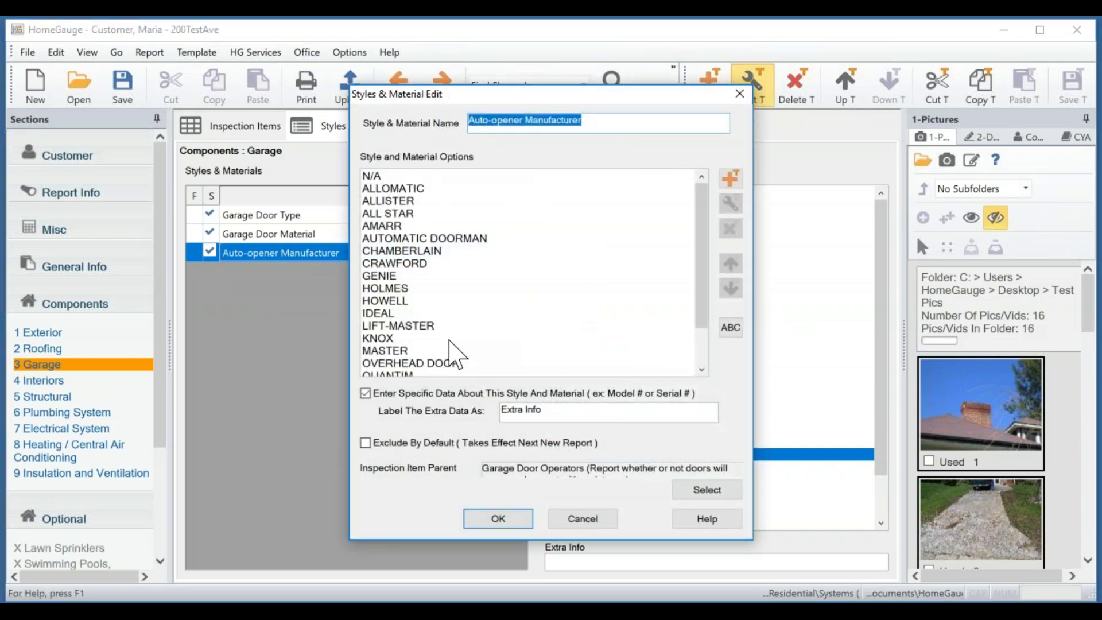
{"action": "left_click_drag", "start_coordinate": [705, 246], "coordinate": [708, 287]}
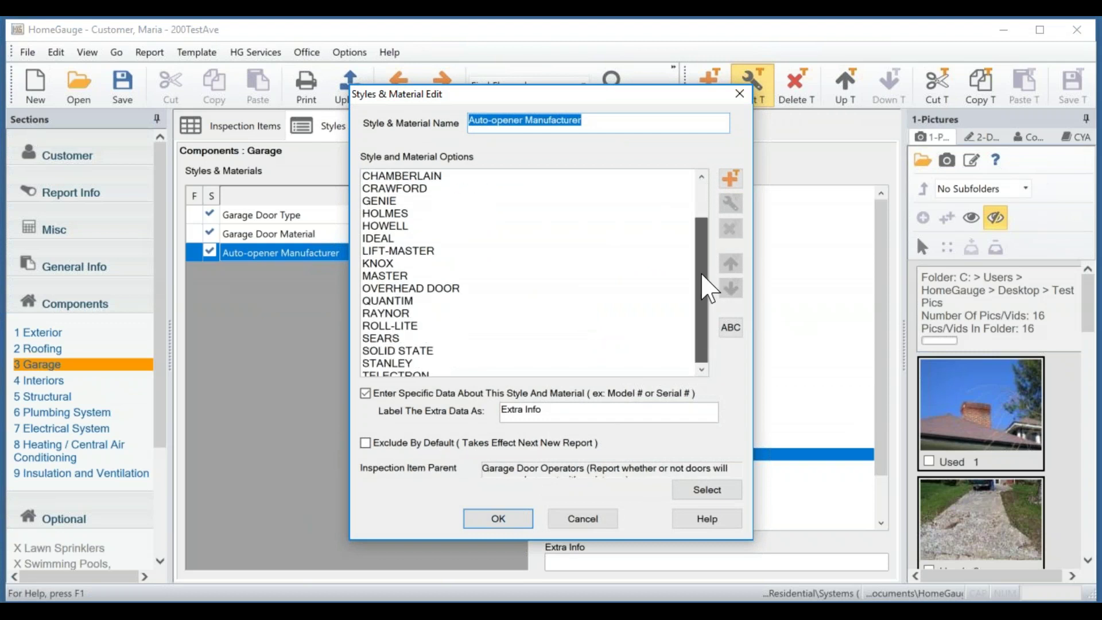
{"action": "left_click_drag", "start_coordinate": [611, 95], "coordinate": [411, 82]}
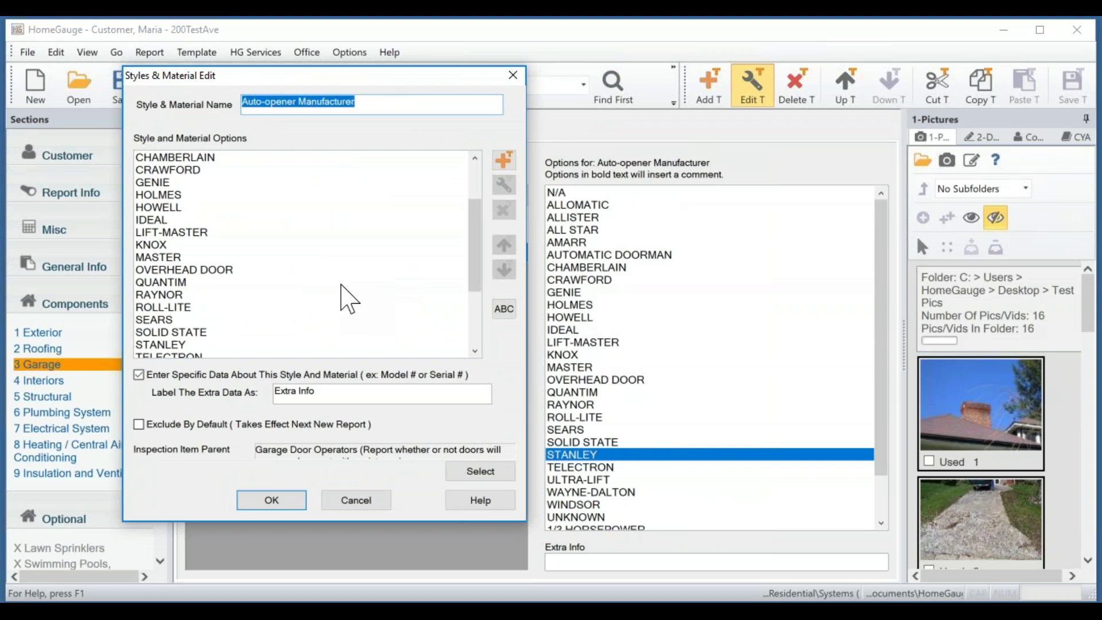
Delete IDEAL from the brand list and sort the remaining options alphabetically.
{"action": "left_click", "coordinate": [341, 284]}
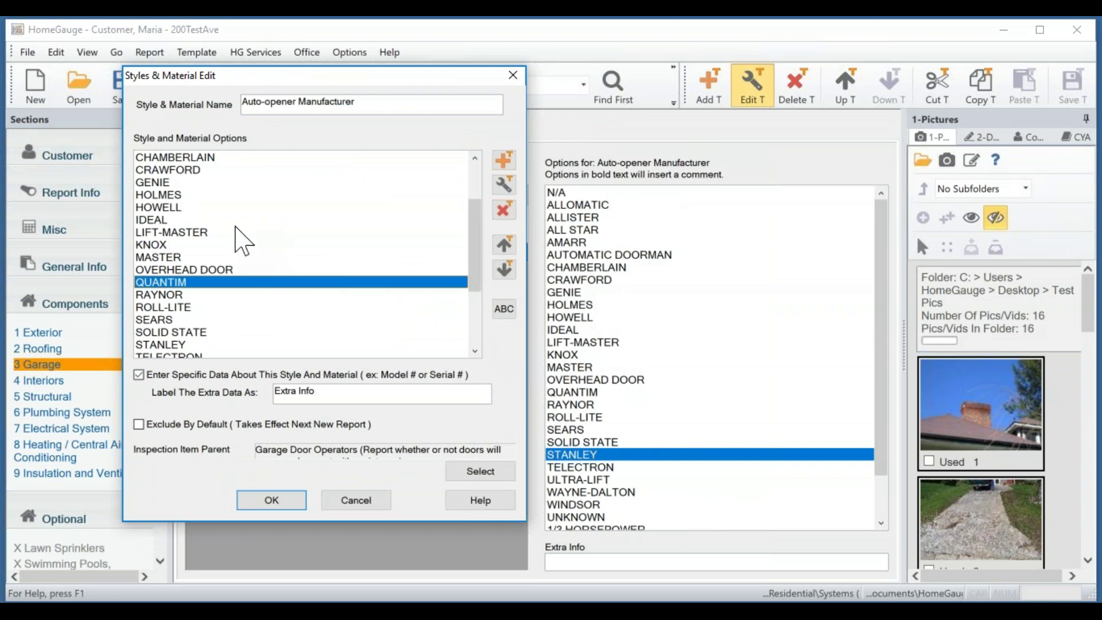
{"action": "left_click", "coordinate": [216, 221], "text": "ctrl"}
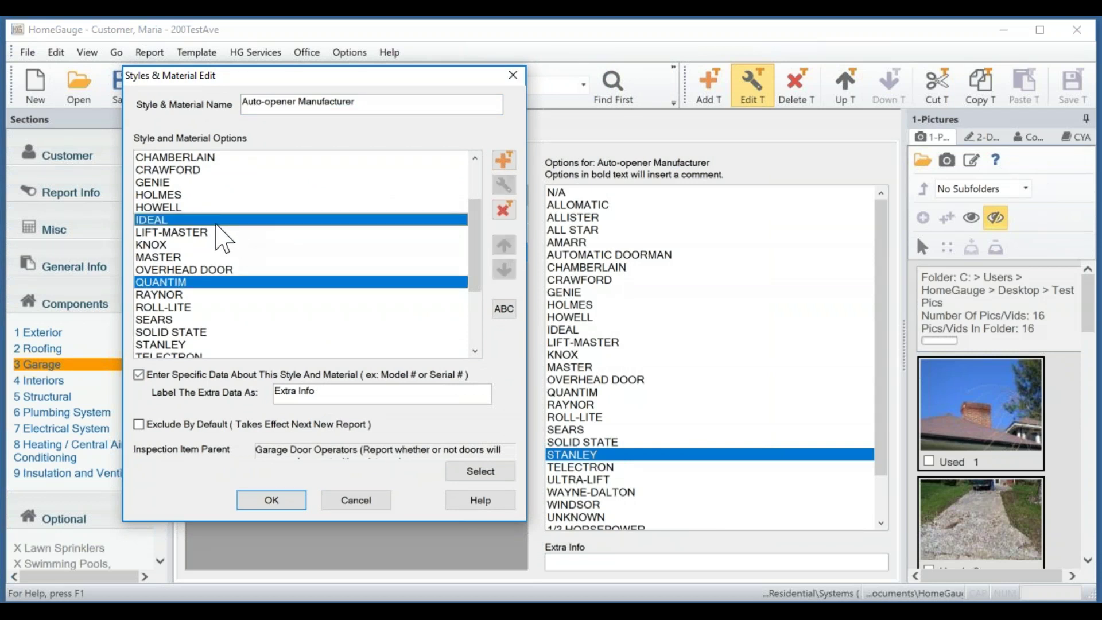
{"action": "left_click", "coordinate": [217, 270], "text": "ctrl"}
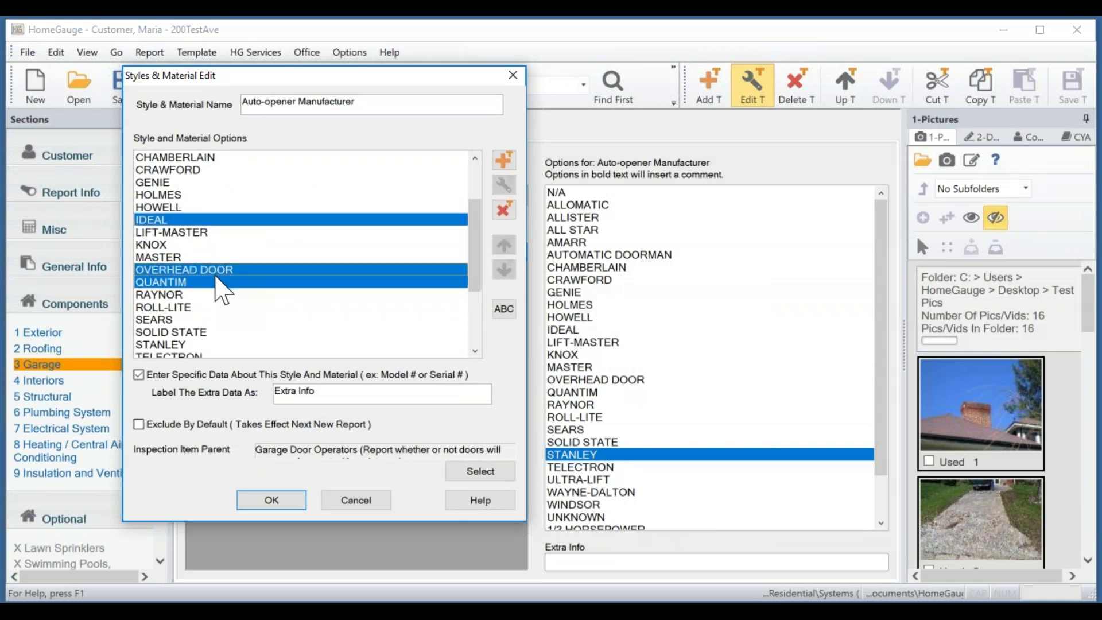
{"action": "left_click", "coordinate": [225, 270], "text": "ctrl"}
{"action": "left_click", "coordinate": [228, 282], "text": "ctrl"}
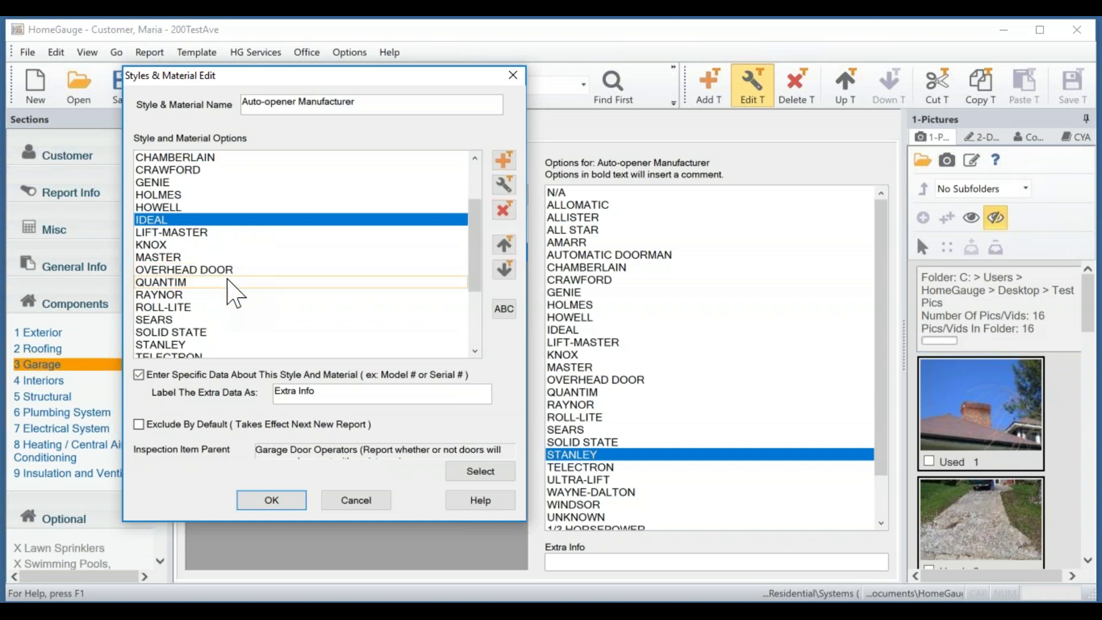
{"action": "left_click", "coordinate": [504, 210]}
{"action": "left_click", "coordinate": [338, 333]}
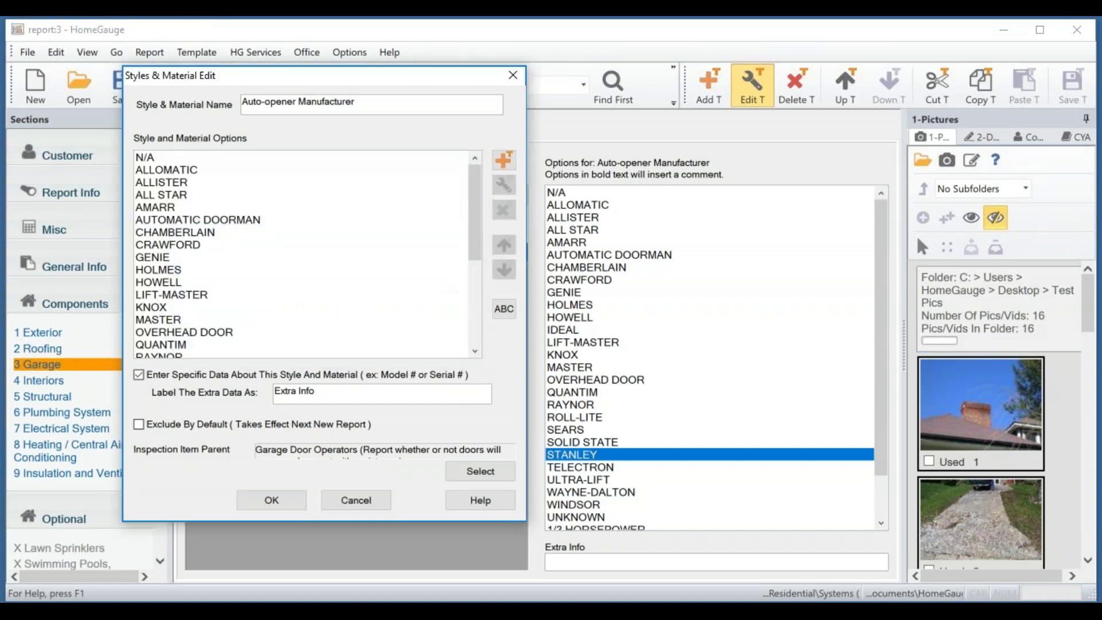
{"action": "left_click", "coordinate": [505, 316]}
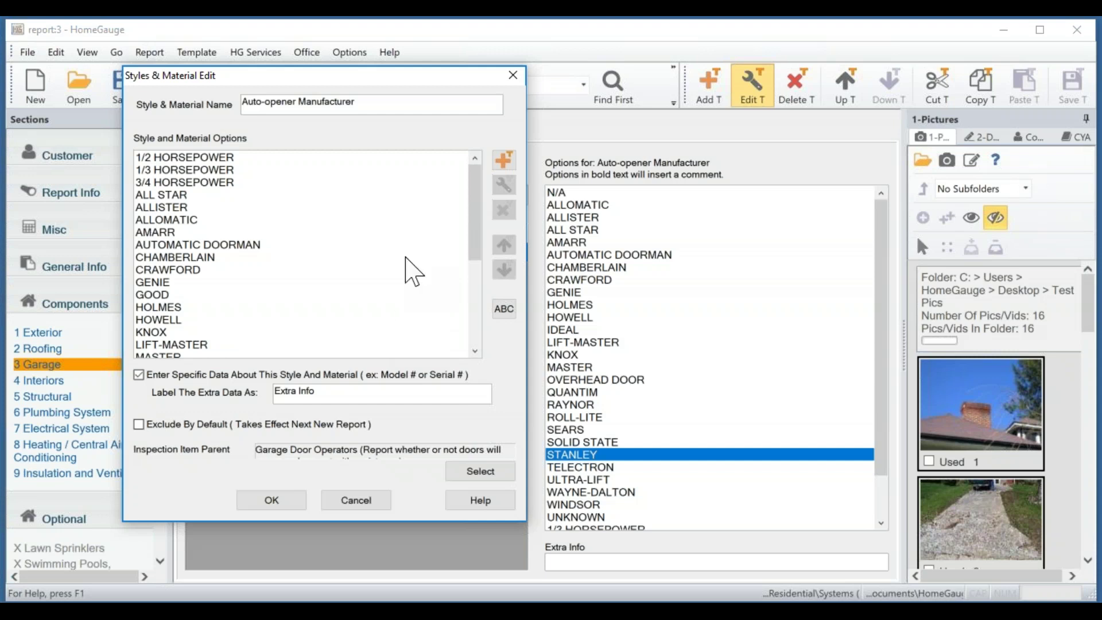
Add a 'New Brand' manufacturer option, re-sort the list alphabetically, and accept the edited list.
{"action": "left_click", "coordinate": [503, 160]}
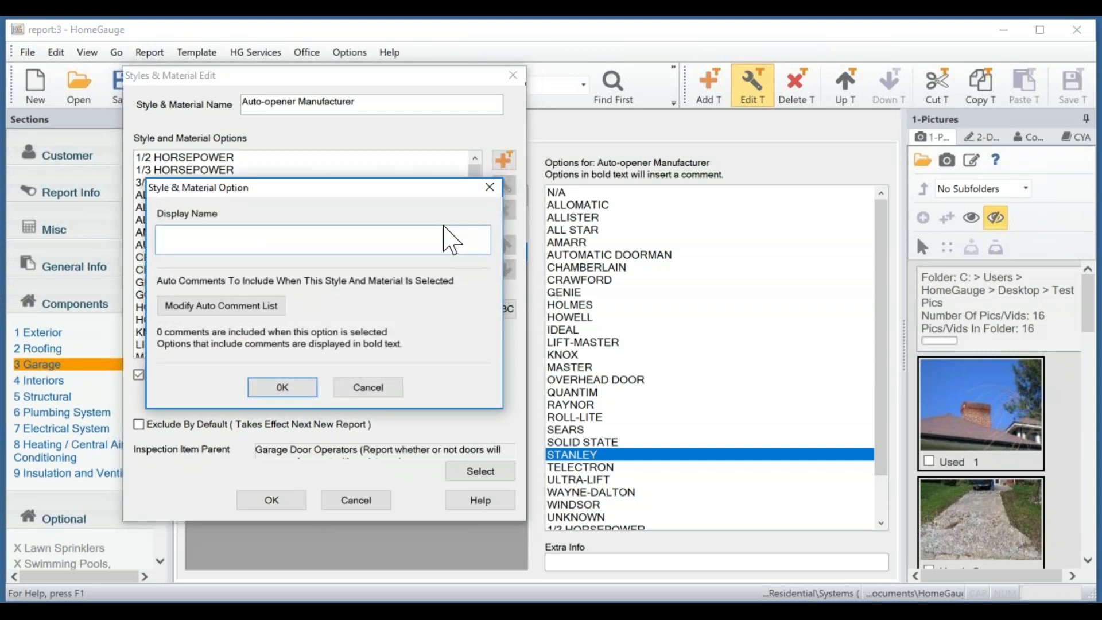
{"action": "type", "text": "New Brand"}
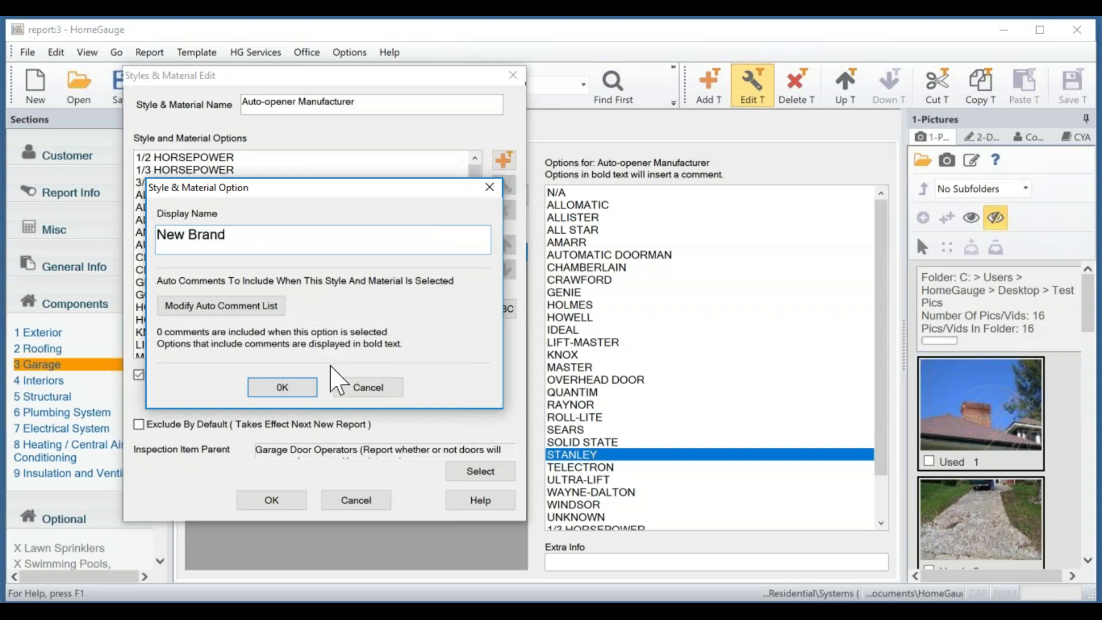
{"action": "left_click", "coordinate": [282, 387]}
{"action": "scroll", "coordinate": [333, 290], "scroll_direction": "down", "scroll_amount": 5}
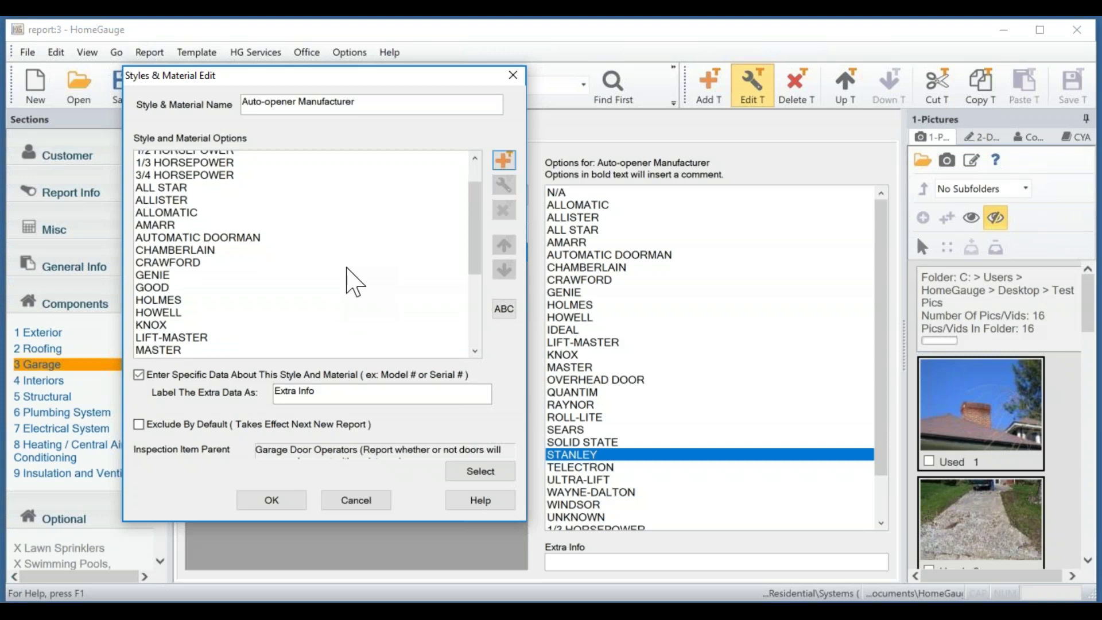
{"action": "left_click", "coordinate": [203, 345]}
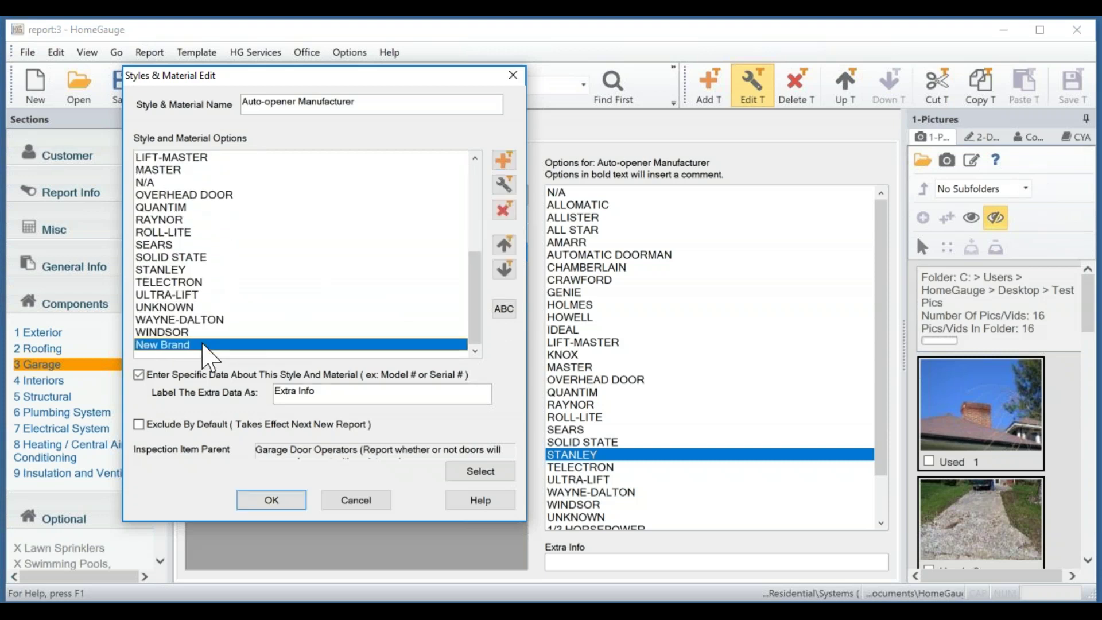
{"action": "left_click", "coordinate": [505, 309]}
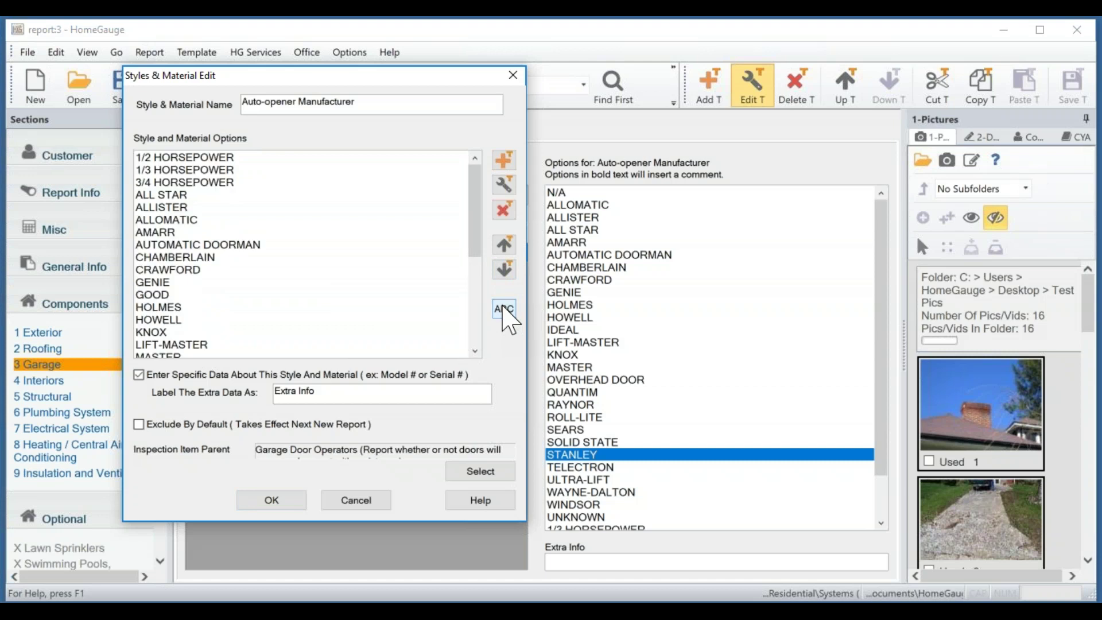
{"action": "left_click", "coordinate": [273, 501]}
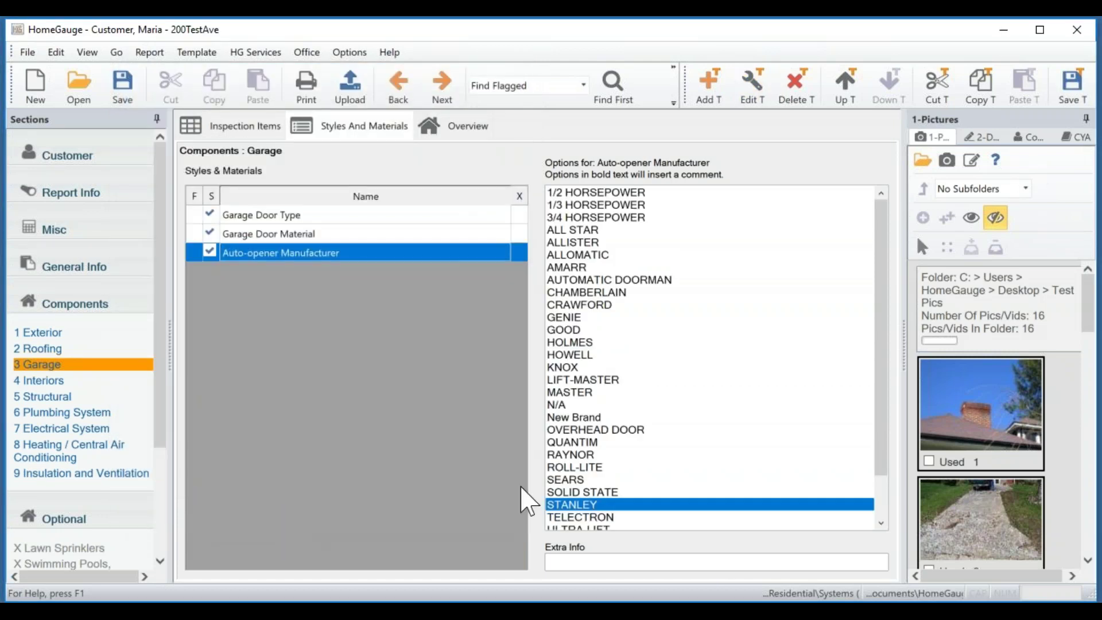
Select New Brand alongside STANLEY as the opener manufacturer and save the template.
{"action": "scroll", "coordinate": [649, 458], "scroll_direction": "down", "scroll_amount": 2}
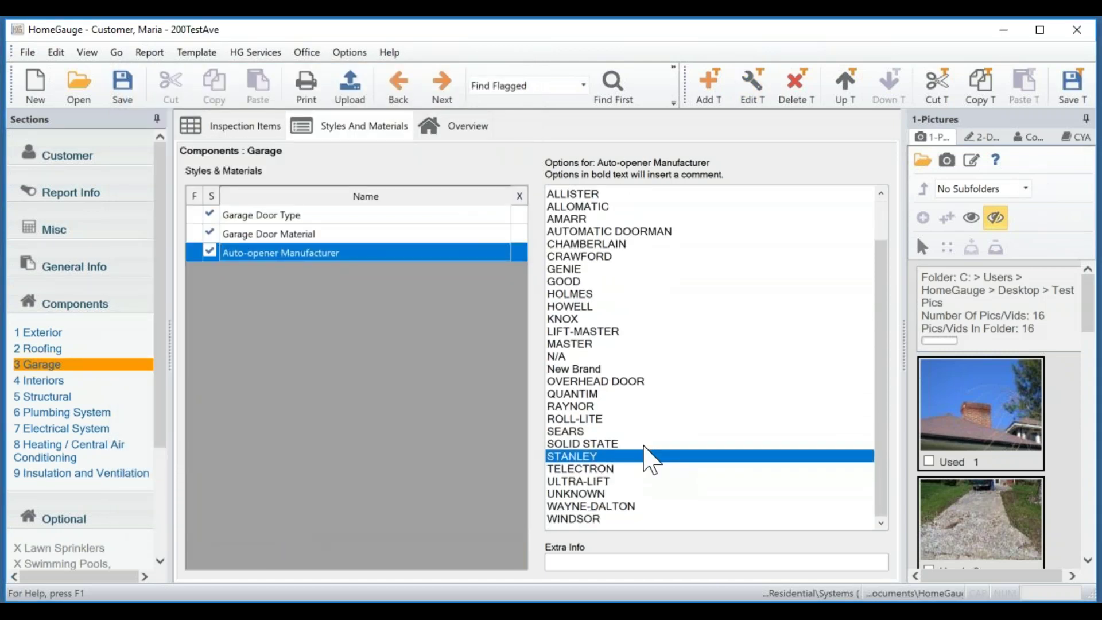
{"action": "left_click", "coordinate": [568, 367]}
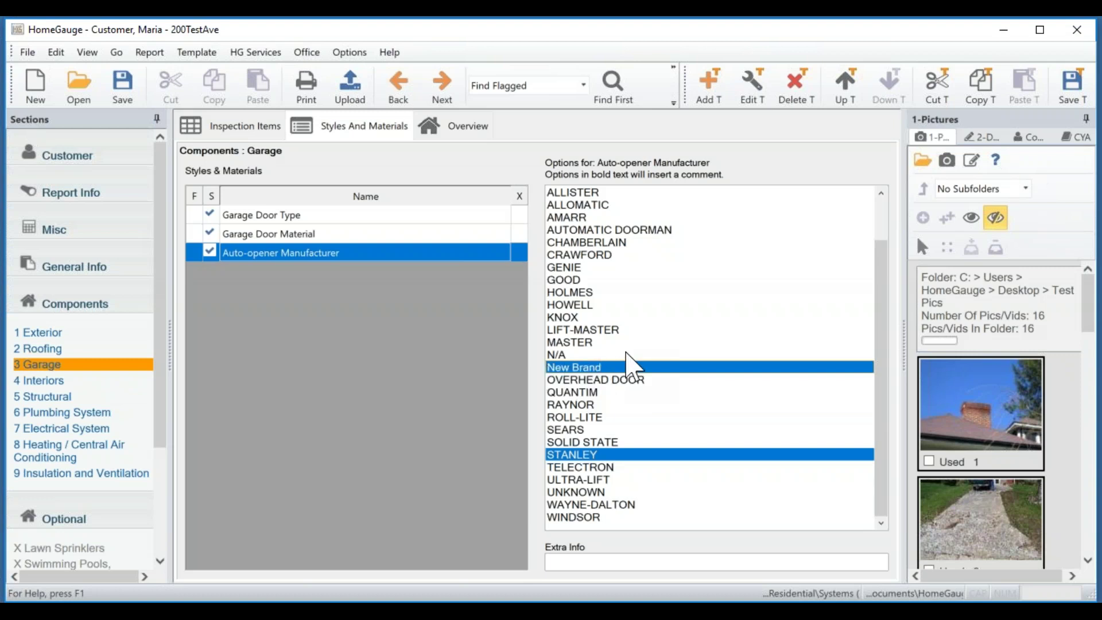
{"action": "left_click", "coordinate": [1075, 87]}
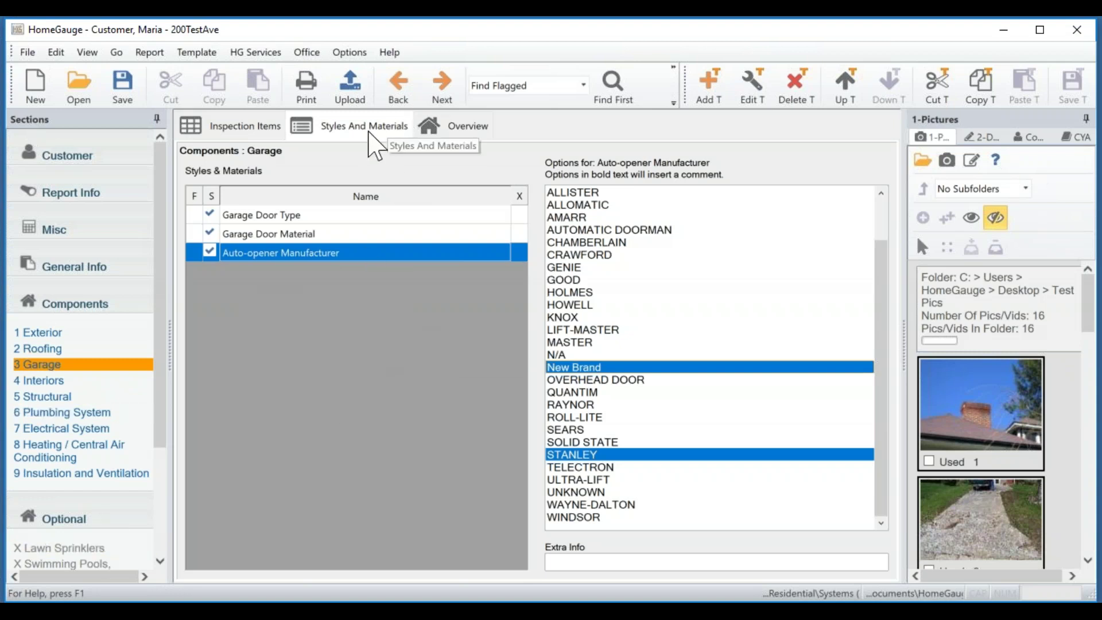
Show the 4 Interiors Overview and read through its Section Introduction and Section Footer text.
{"action": "left_click", "coordinate": [480, 125]}
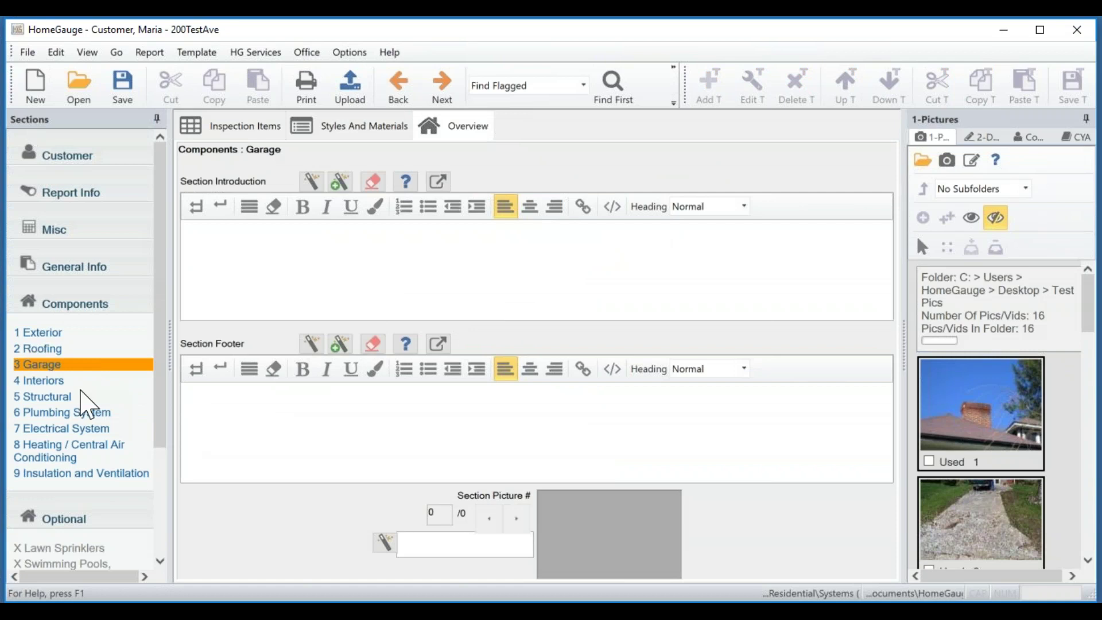
{"action": "left_click", "coordinate": [55, 380]}
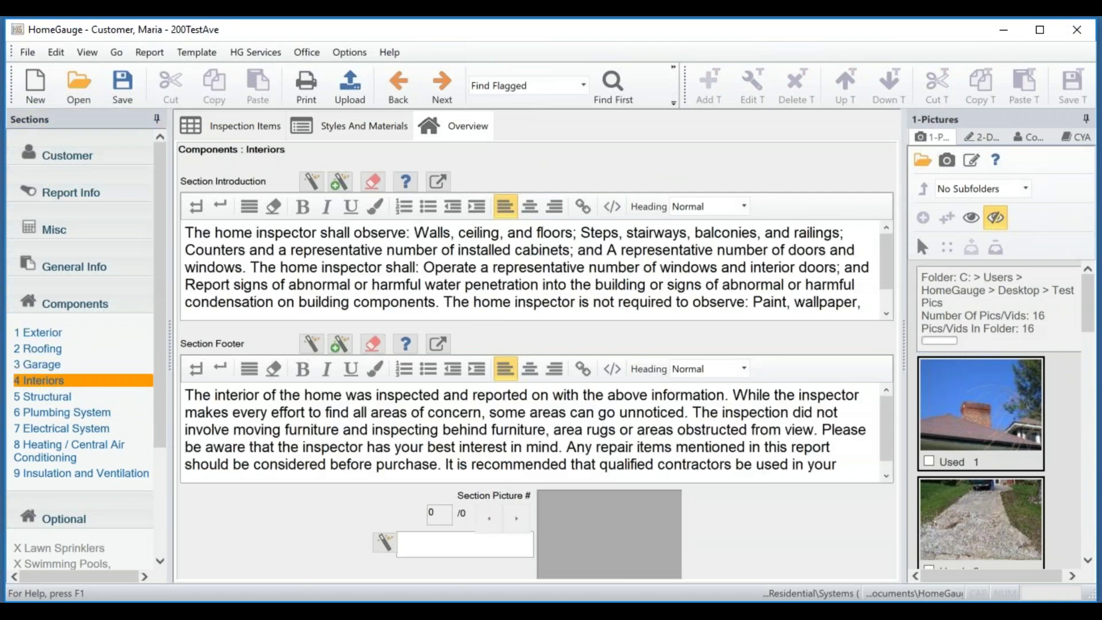
{"action": "left_click", "coordinate": [77, 366], "text": "ctrl"}
{"action": "left_click_drag", "start_coordinate": [266, 250], "coordinate": [366, 224]}
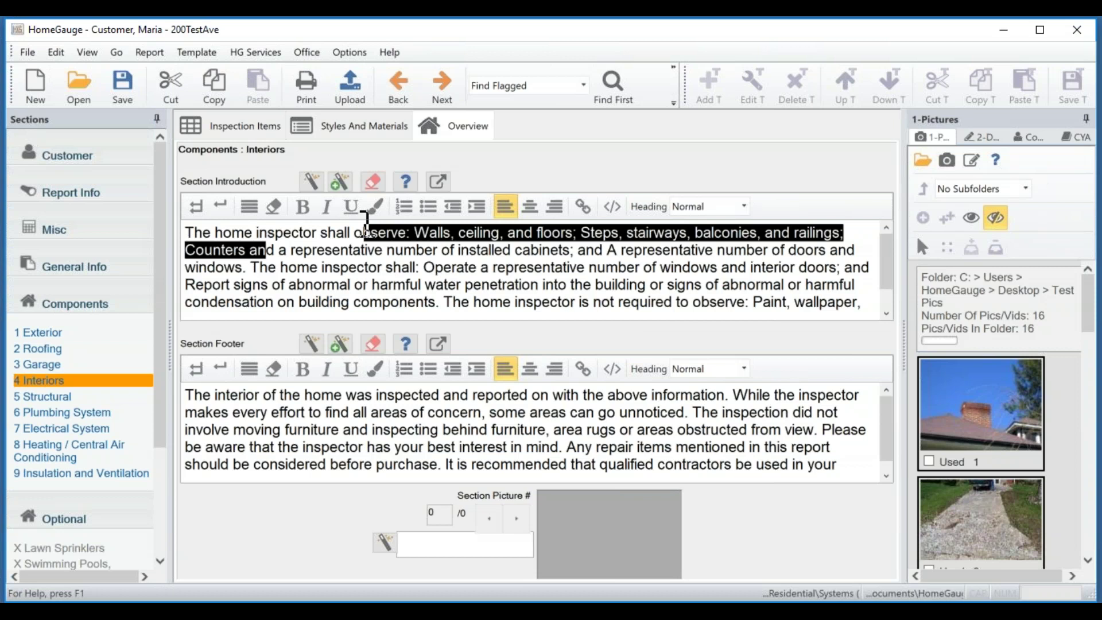
{"action": "left_click", "coordinate": [391, 232]}
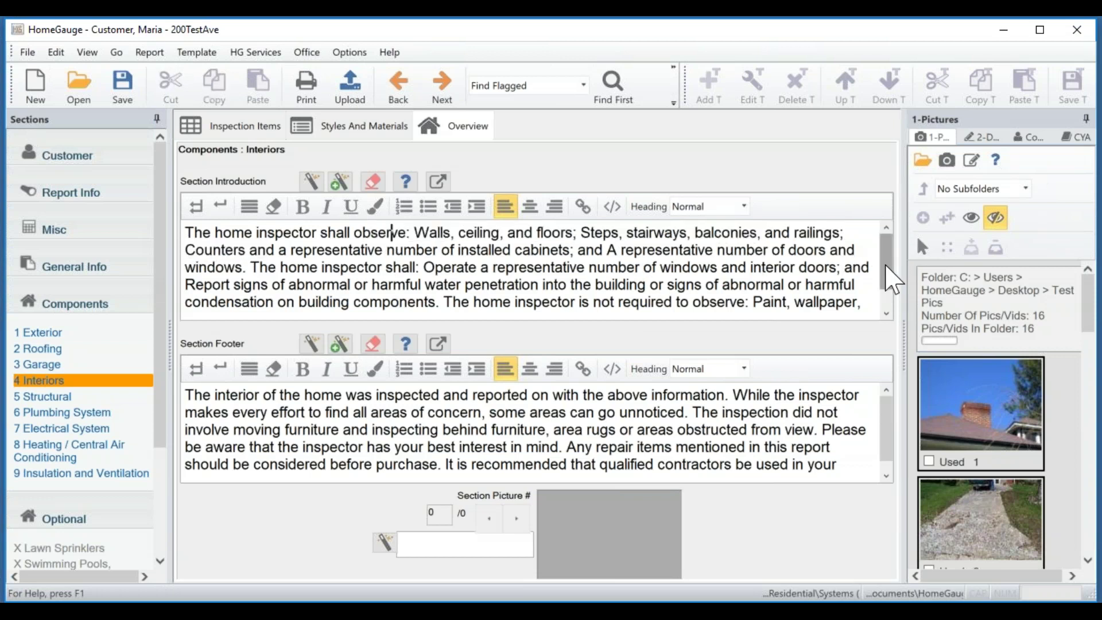
{"action": "scroll", "coordinate": [891, 280], "scroll_direction": "down", "scroll_amount": 2}
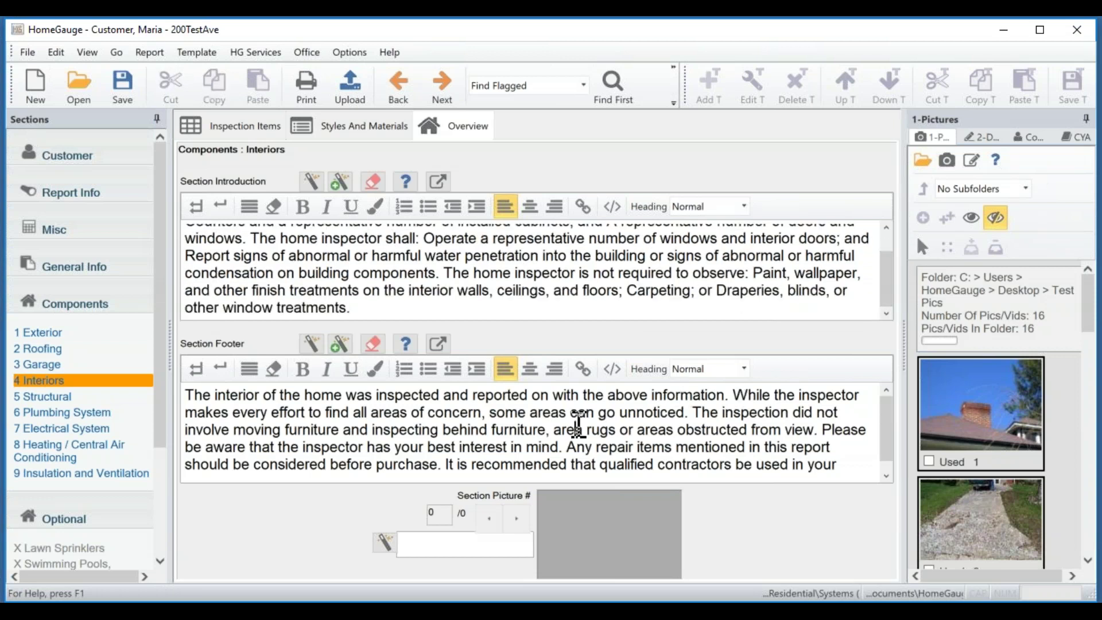
{"action": "scroll", "coordinate": [578, 425], "scroll_direction": "down", "scroll_amount": 1}
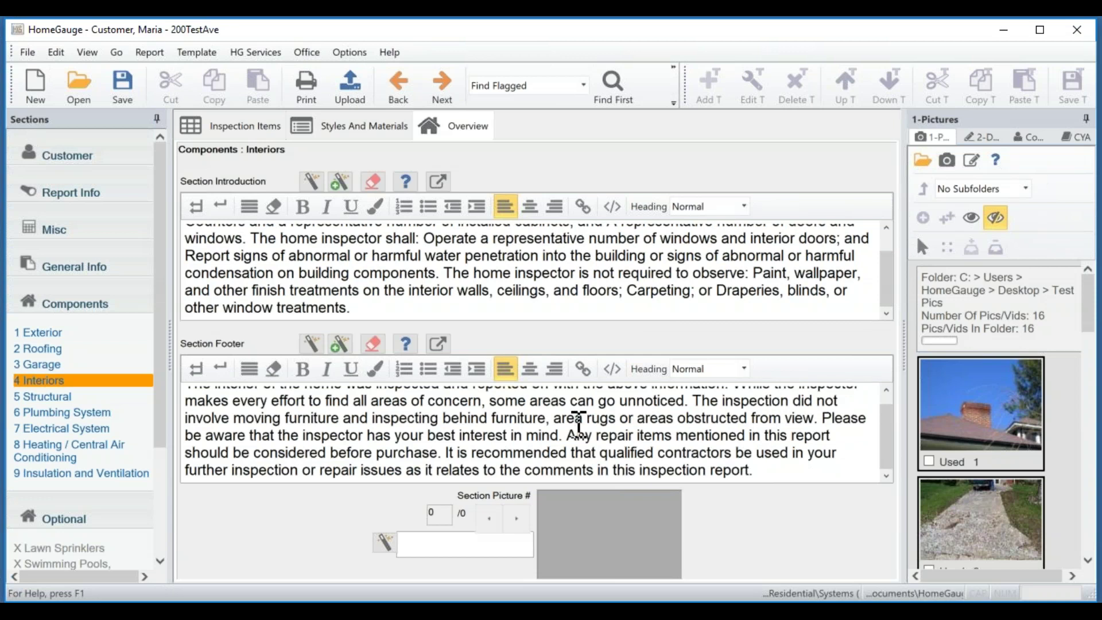
{"action": "scroll", "coordinate": [578, 425], "scroll_direction": "up", "scroll_amount": 1}
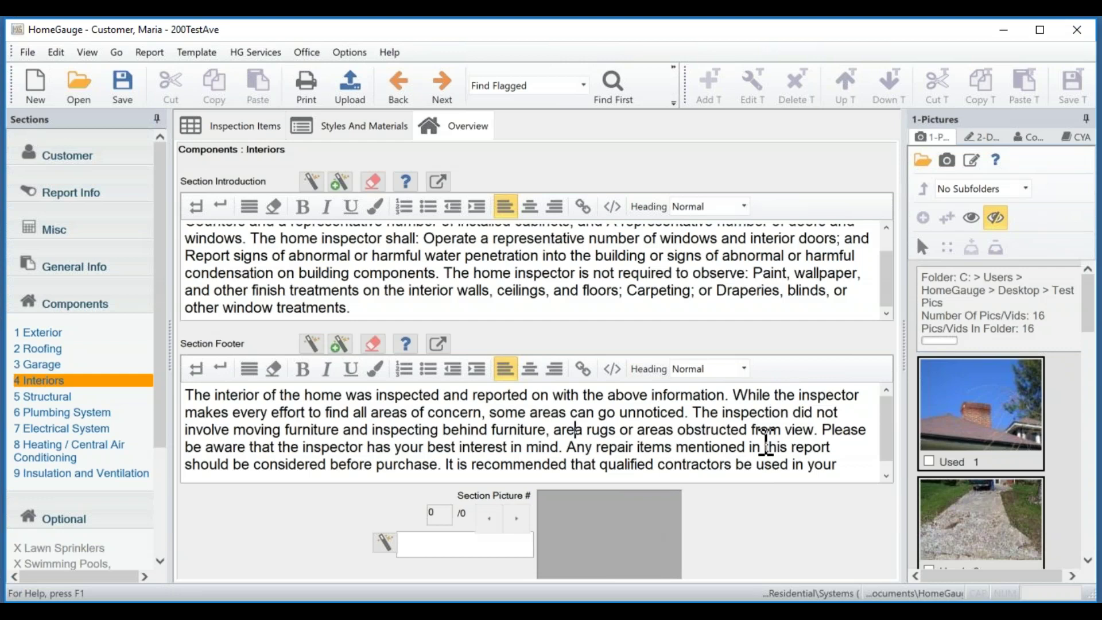
Place the first Pictures thumbnail, the chimney photo, as the Interiors section picture unedited.
{"action": "left_click_drag", "start_coordinate": [1016, 416], "coordinate": [628, 521]}
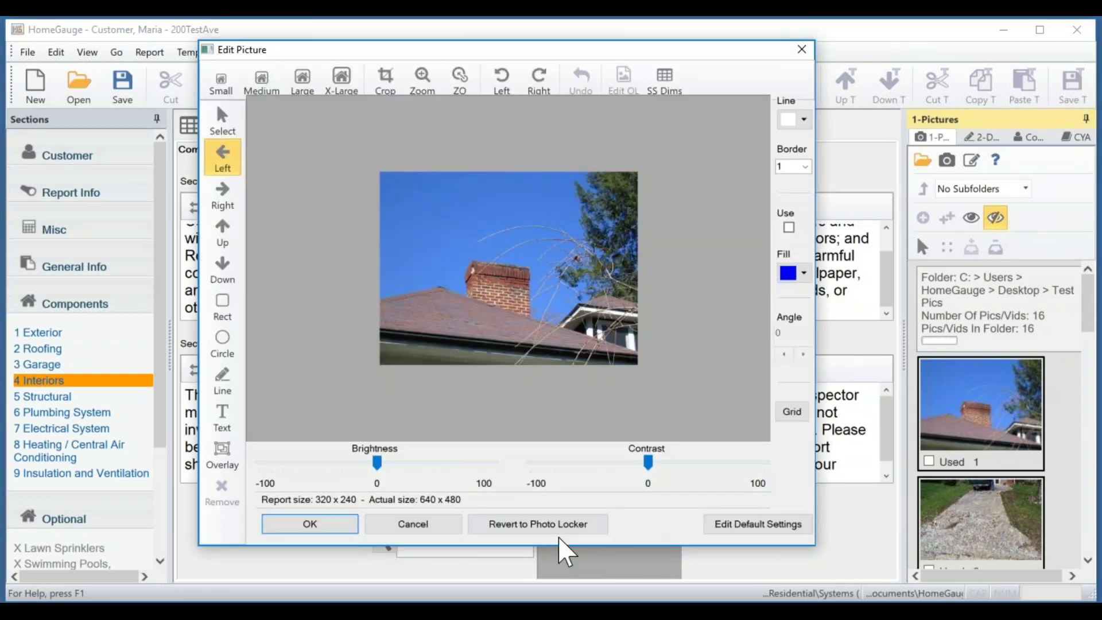
{"action": "left_click", "coordinate": [313, 526]}
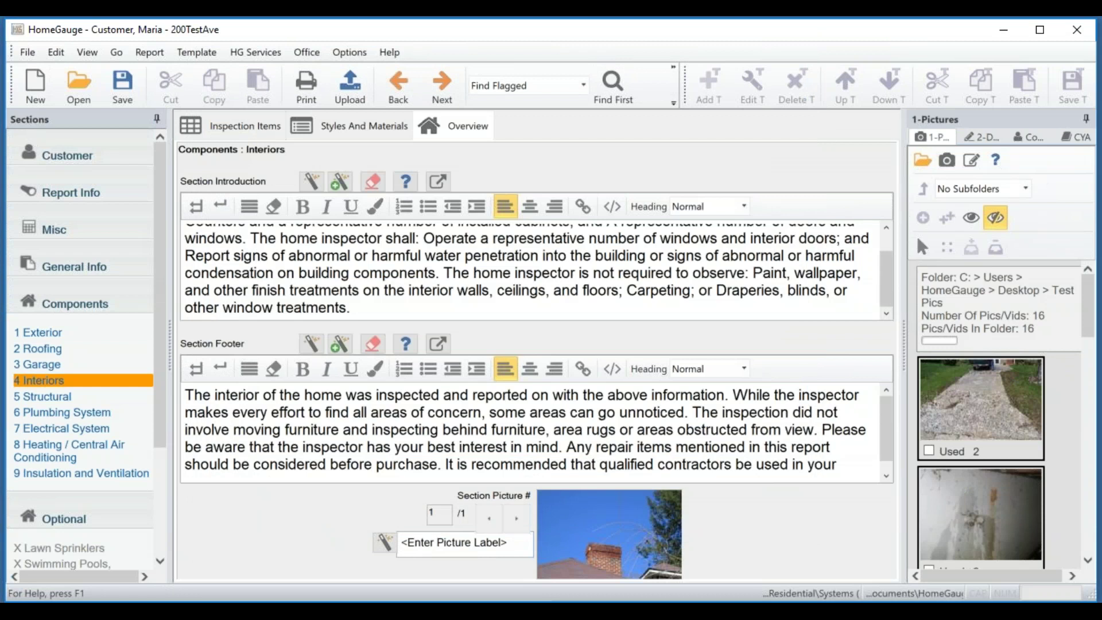
{"action": "left_click_drag", "start_coordinate": [160, 364], "coordinate": [172, 490]}
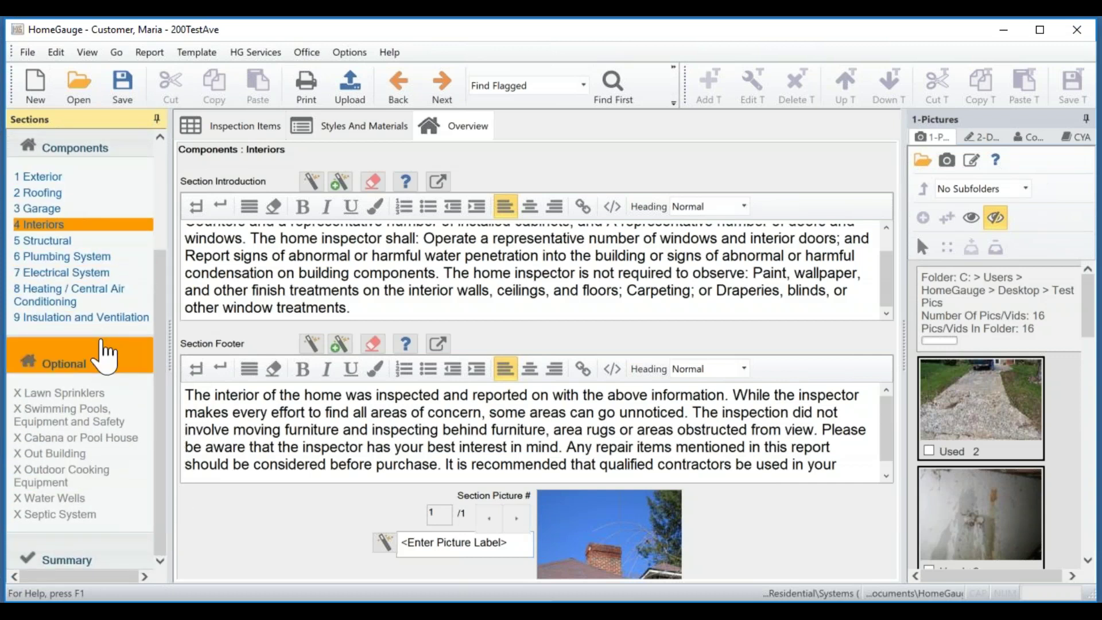
Un-exclude the optional Swimming Pools, Equipment and Safety section and open it as section 10.
{"action": "left_click", "coordinate": [105, 361]}
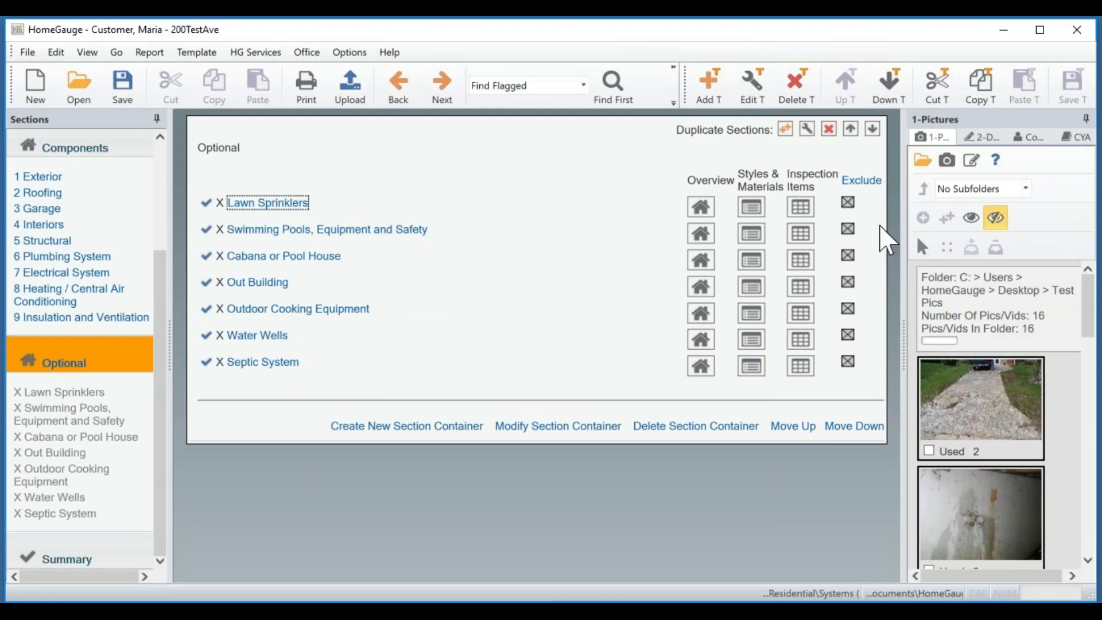
{"action": "left_click", "coordinate": [848, 229]}
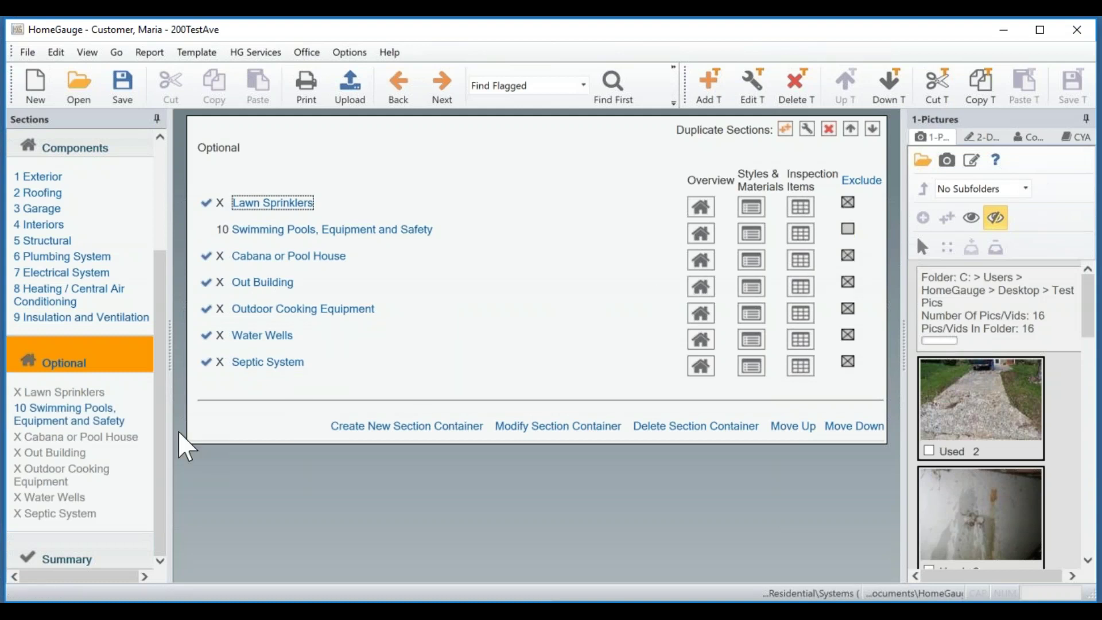
{"action": "left_click", "coordinate": [65, 420]}
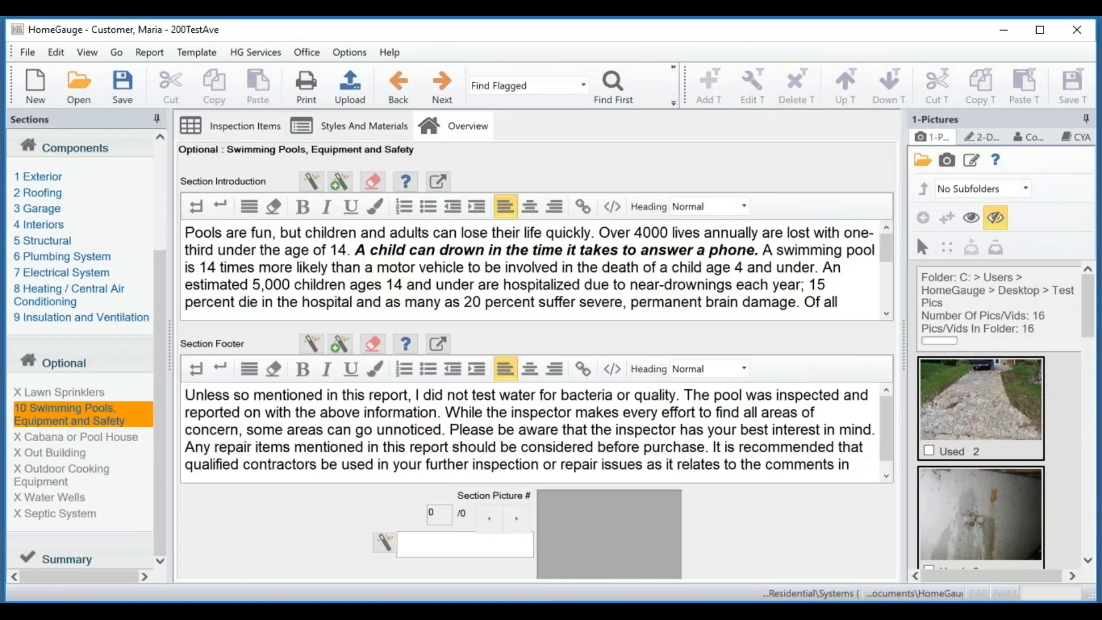
Display the pool inspection items, 10.0 Operational Condition of Pool through 10.7, and scroll through them.
{"action": "left_click", "coordinate": [221, 131]}
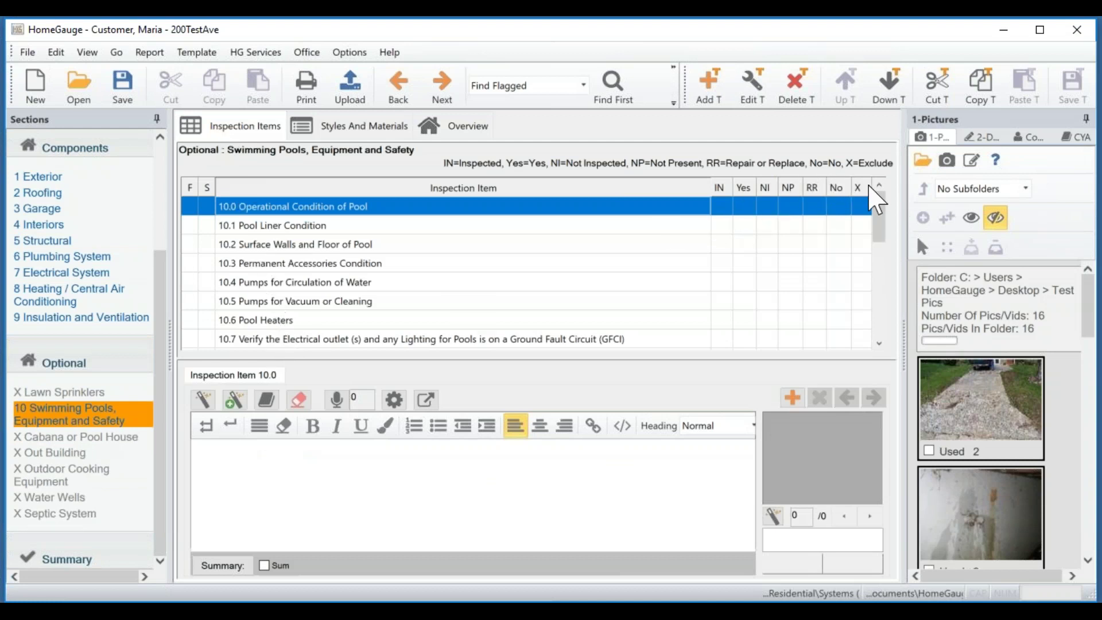
{"action": "mouse_move", "coordinate": [878, 216]}
{"action": "left_mouse_down"}
{"action": "mouse_move", "coordinate": [873, 266]}
{"action": "mouse_move", "coordinate": [871, 207]}
{"action": "left_mouse_up"}
{"action": "left_click_drag", "start_coordinate": [166, 433], "coordinate": [169, 477]}
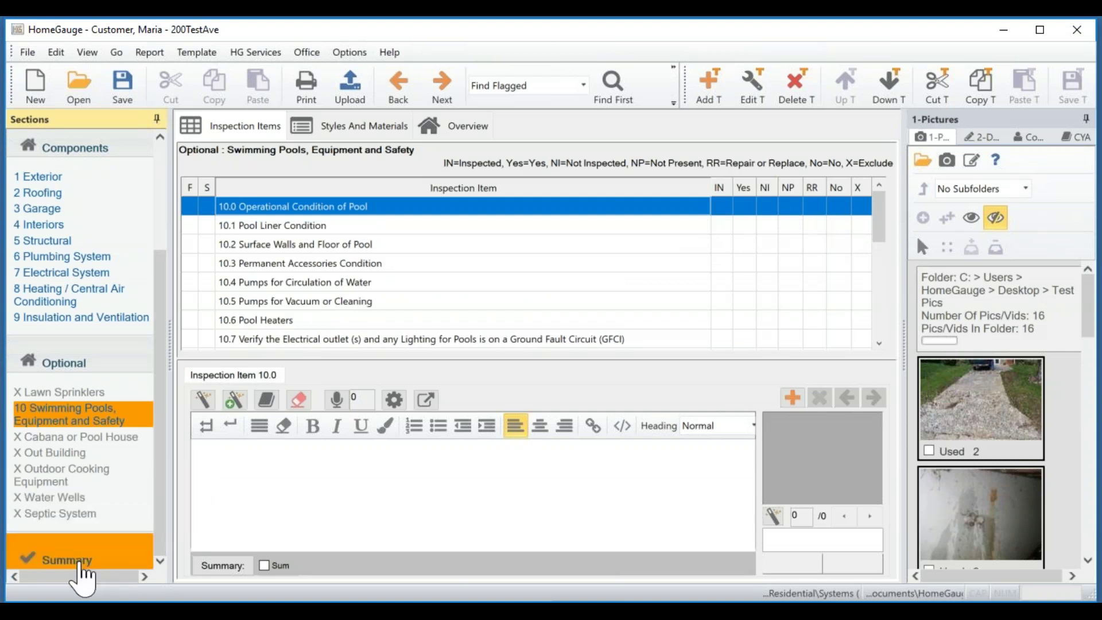
Review the Summary's single Wall Cladding comment, then open Edit Summaries for the introduction and footer.
{"action": "left_click", "coordinate": [80, 565]}
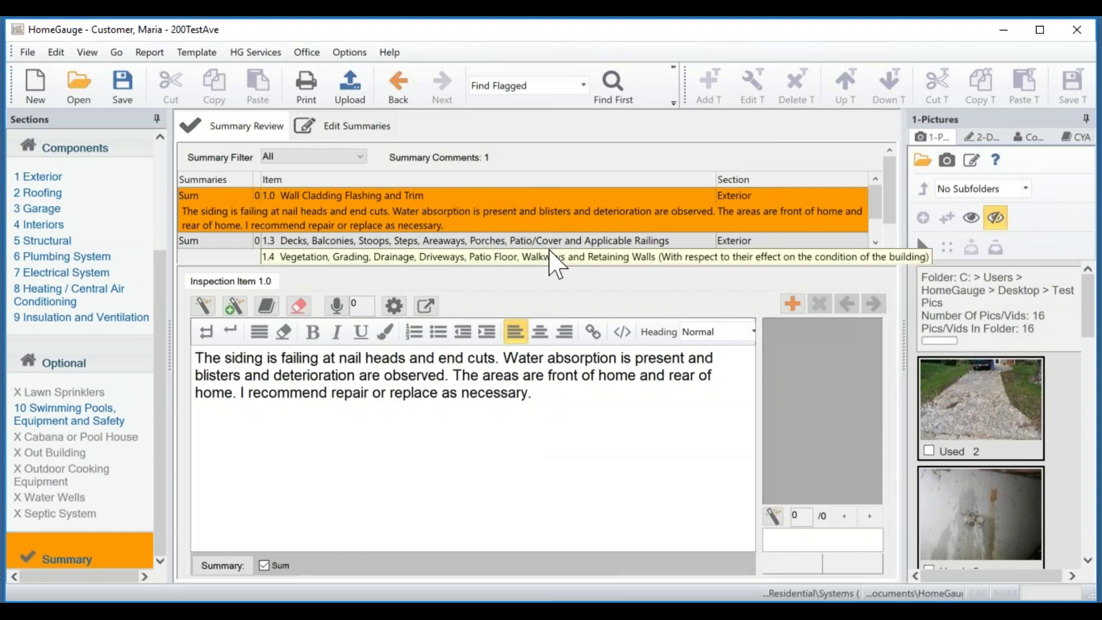
{"action": "left_click", "coordinate": [335, 130]}
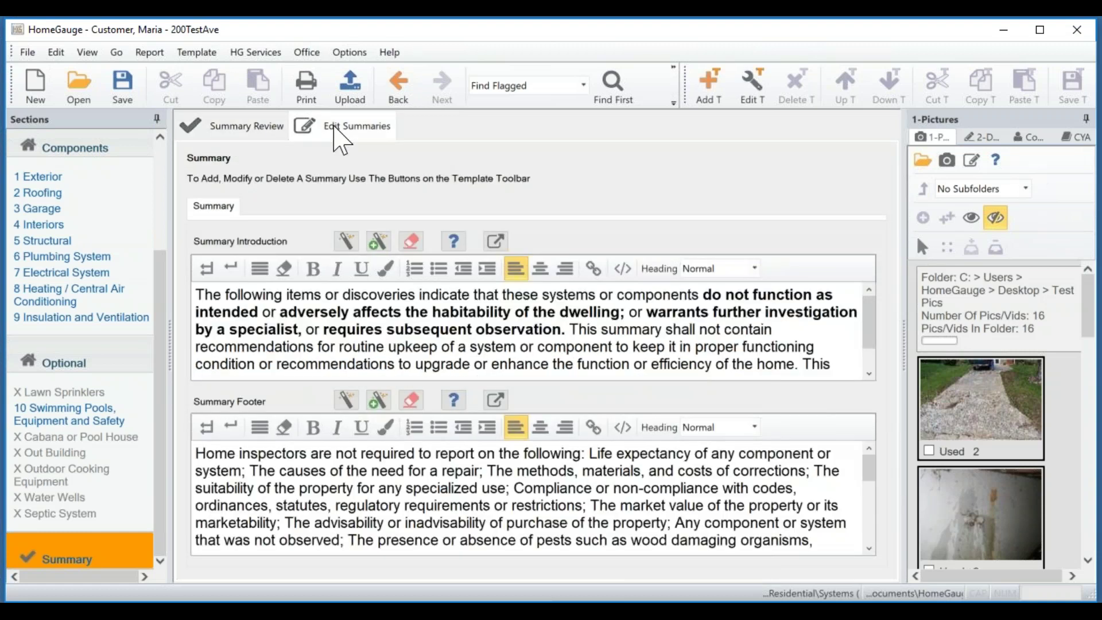
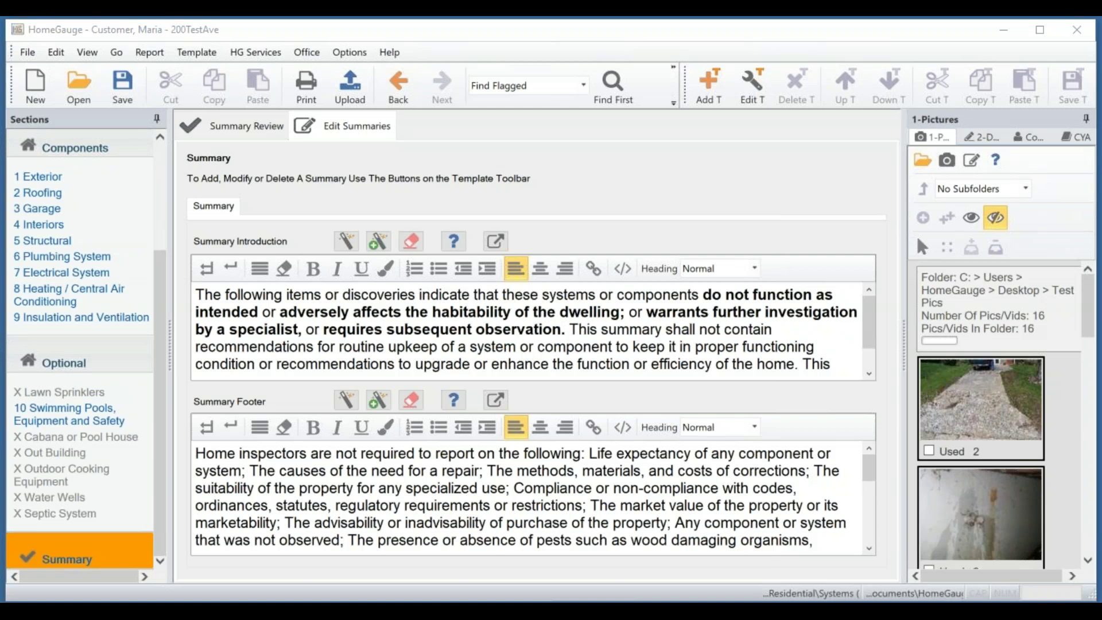
Check for software updates and dismiss the up-to-date message.
{"action": "left_click", "coordinate": [353, 52]}
{"action": "mouse_move", "coordinate": [386, 51]}
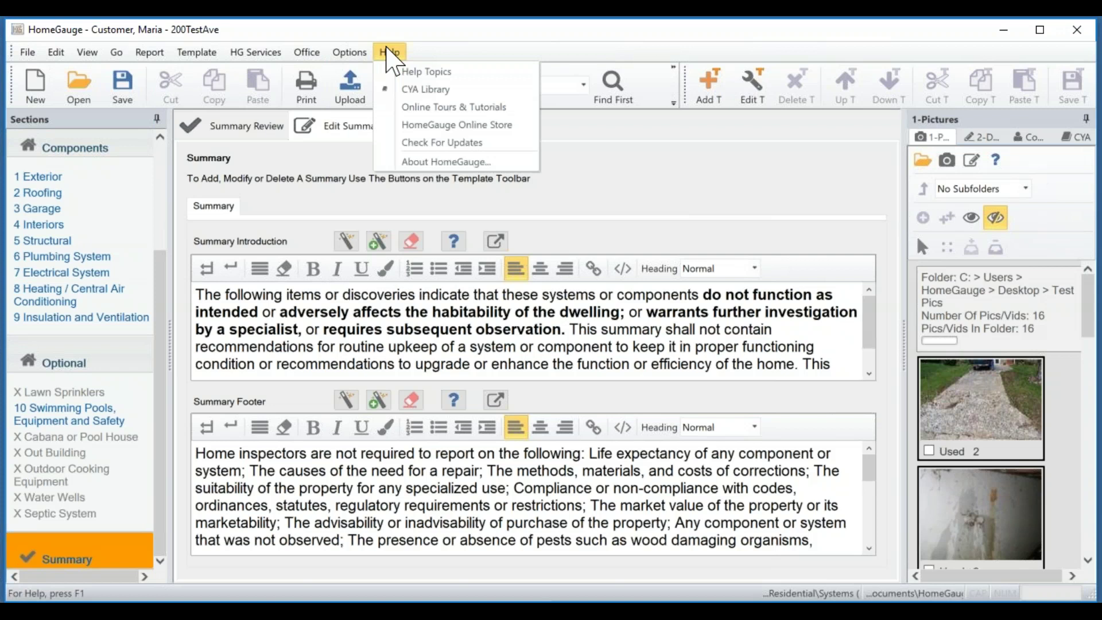
{"action": "left_click", "coordinate": [433, 148]}
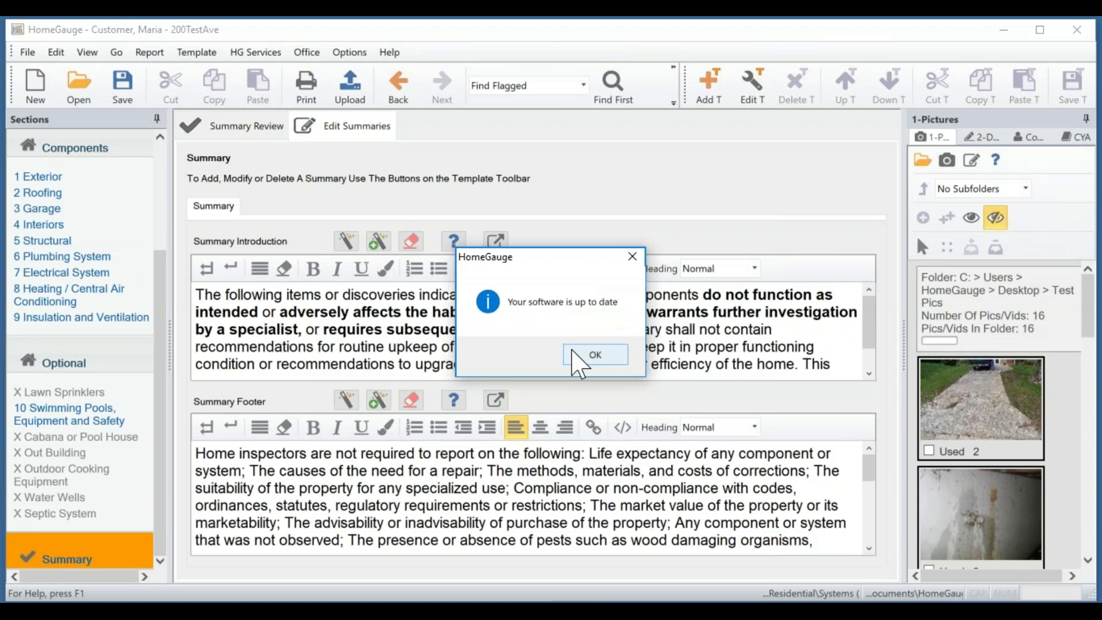
{"action": "left_click", "coordinate": [576, 360]}
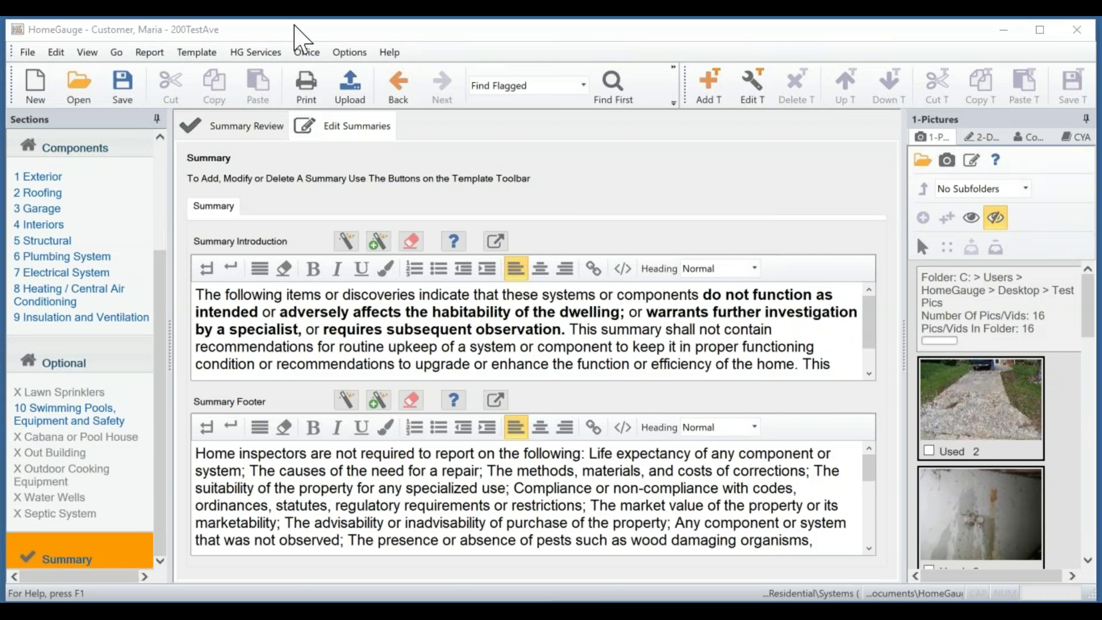
Start the upload, then use Find Unanswered to jump to Approximate age of building.
{"action": "left_click", "coordinate": [360, 99]}
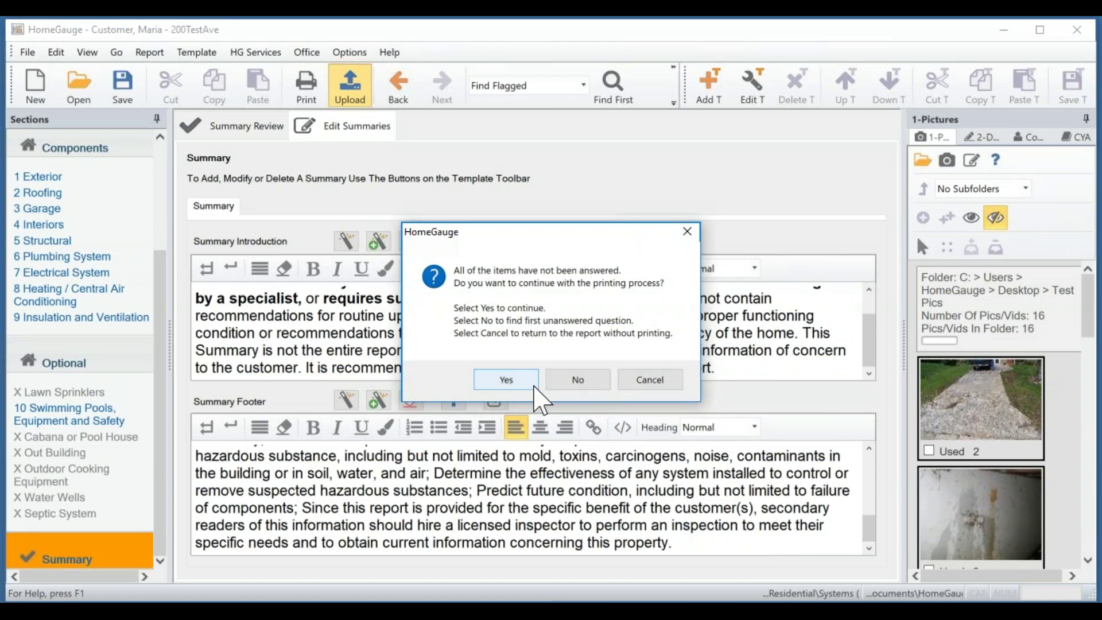
{"action": "left_click", "coordinate": [596, 383]}
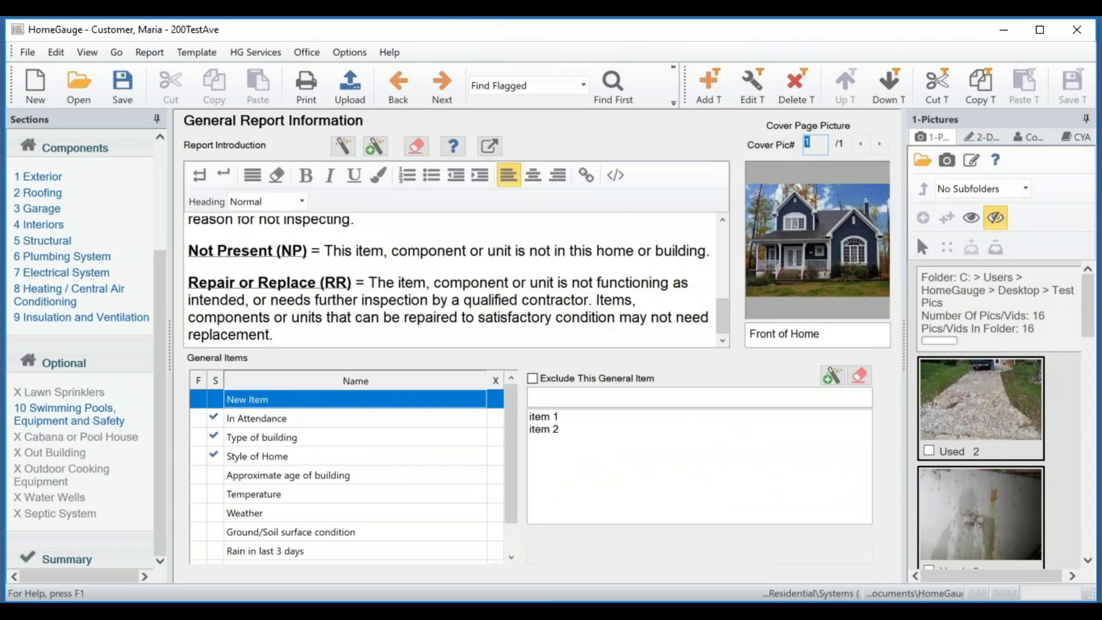
{"action": "left_click", "coordinate": [582, 85]}
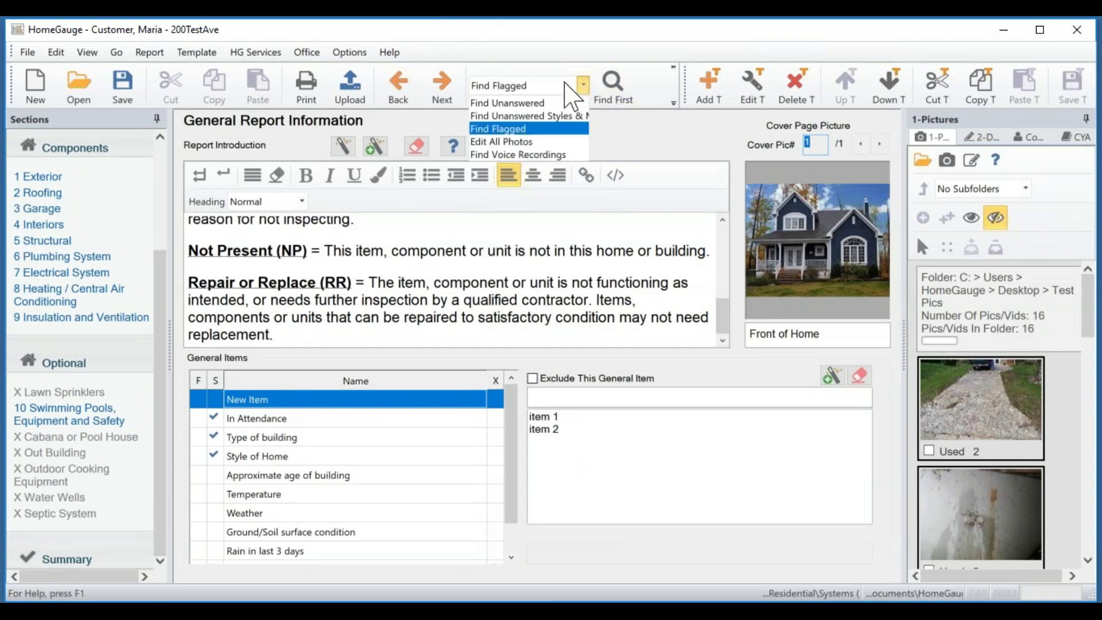
{"action": "left_click", "coordinate": [513, 103]}
{"action": "left_click", "coordinate": [612, 89]}
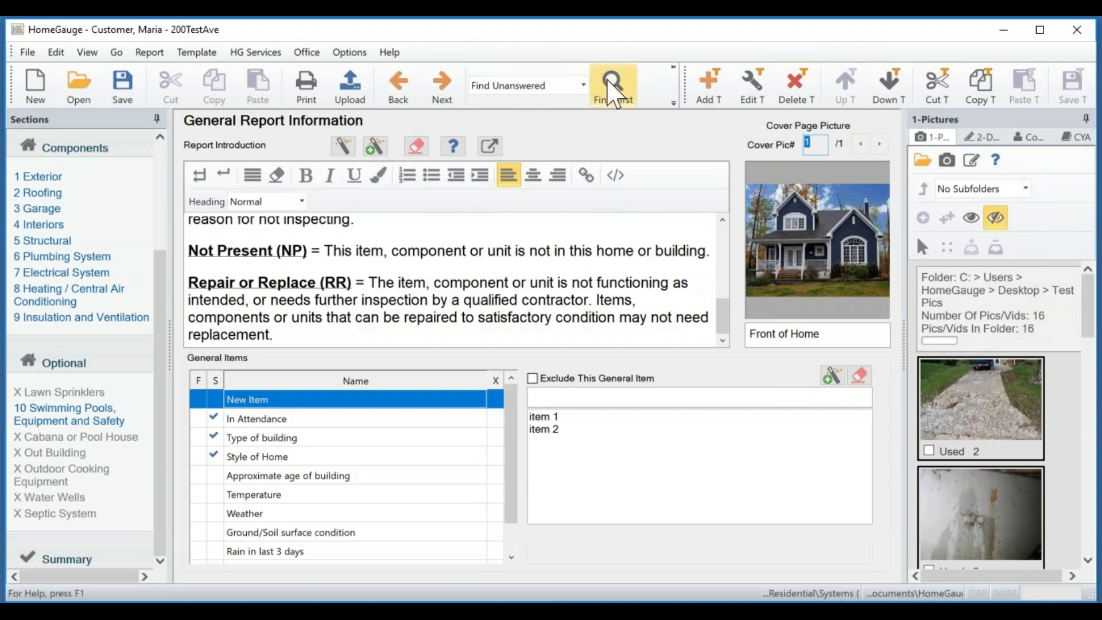
{"action": "left_click", "coordinate": [674, 103]}
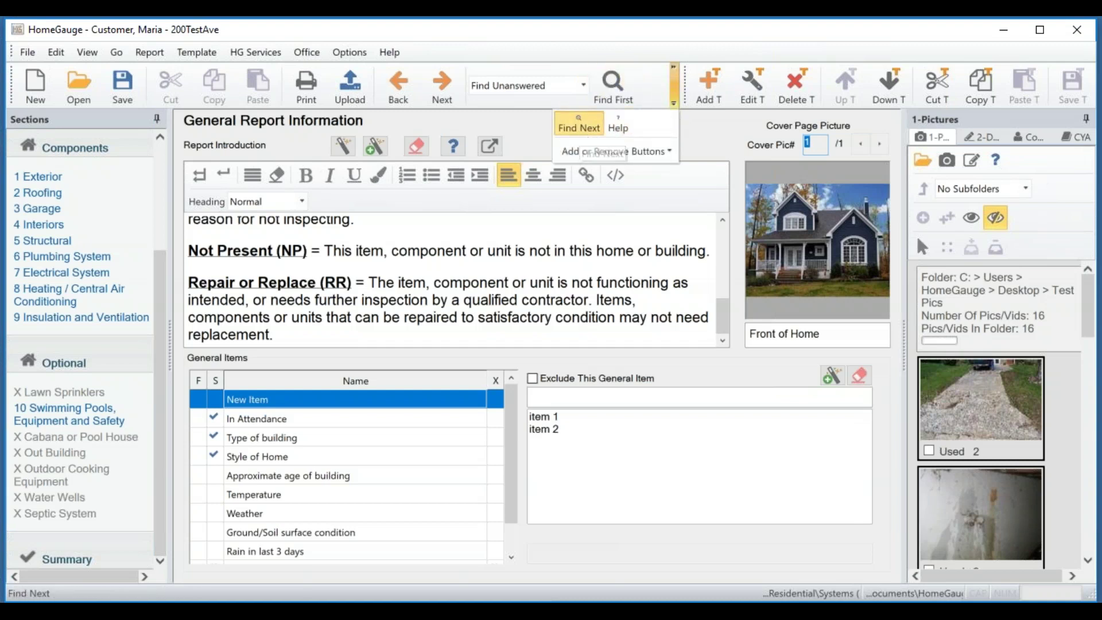
{"action": "left_click", "coordinate": [578, 127]}
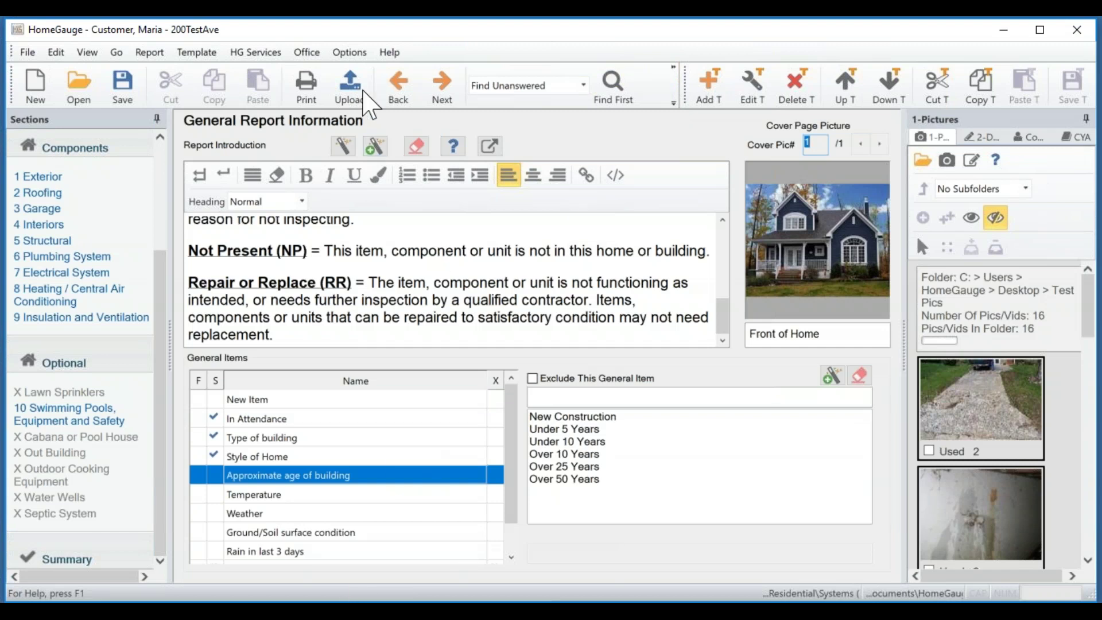
Continue the upload despite unanswered items and check only Full Report For Upload, unchecking both Texas entries.
{"action": "left_click", "coordinate": [351, 88]}
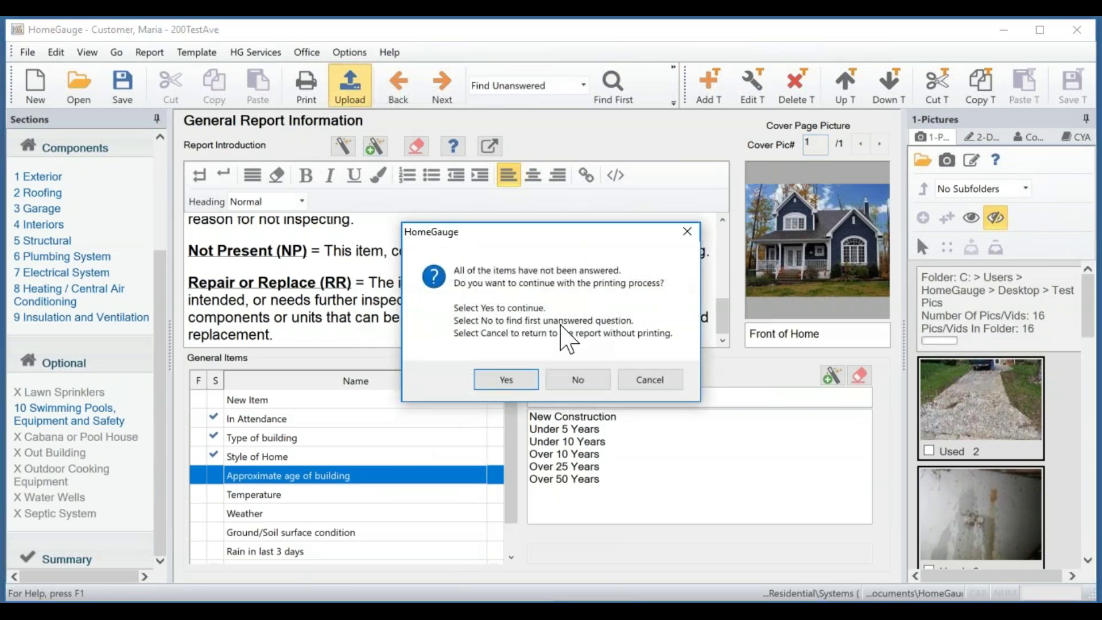
{"action": "left_click", "coordinate": [527, 382]}
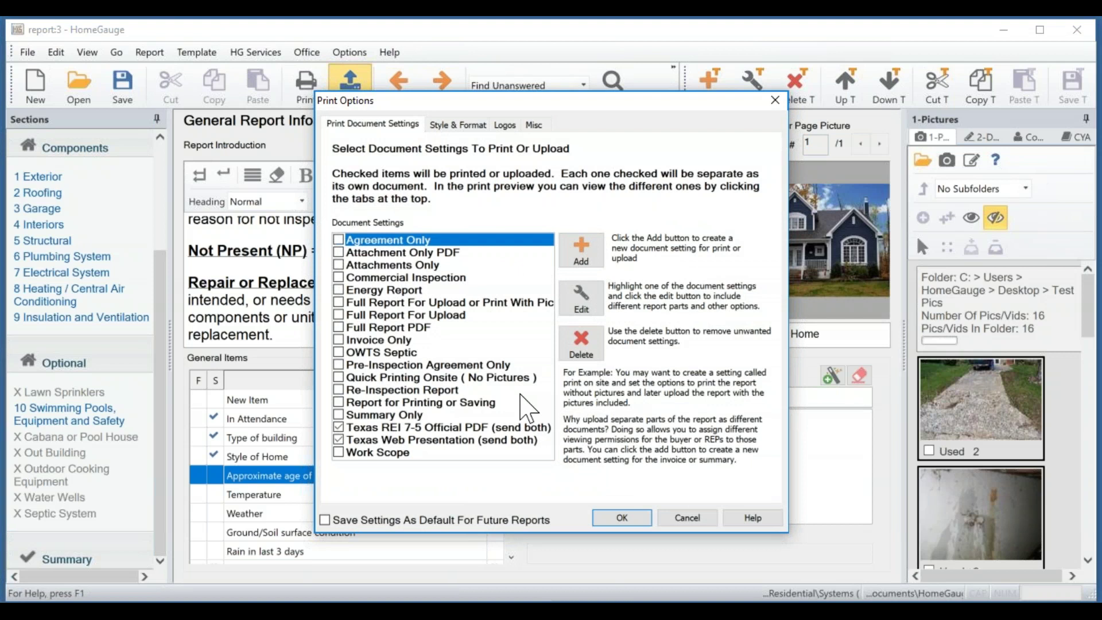
{"action": "left_click", "coordinate": [345, 428]}
{"action": "left_click", "coordinate": [344, 440]}
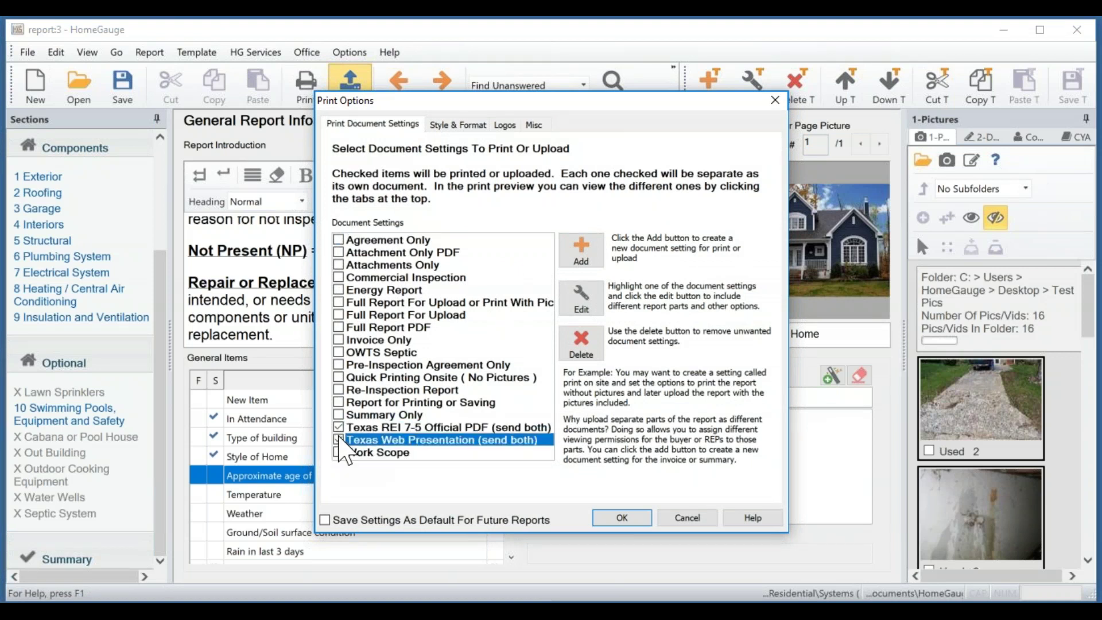
{"action": "left_click", "coordinate": [339, 427]}
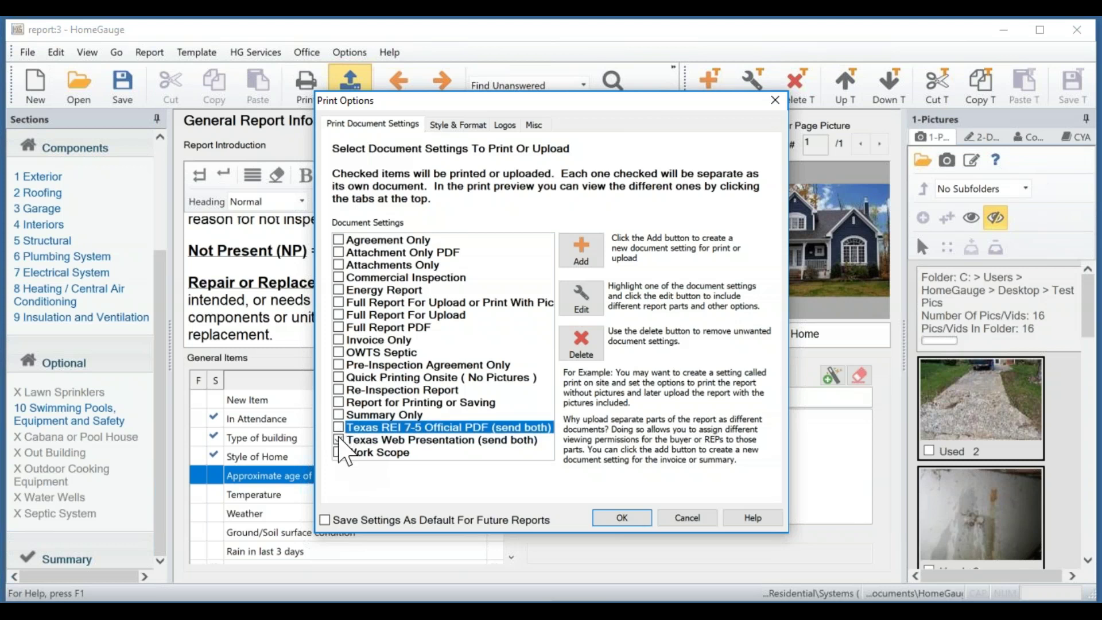
{"action": "left_click", "coordinate": [338, 438]}
{"action": "left_click", "coordinate": [339, 440]}
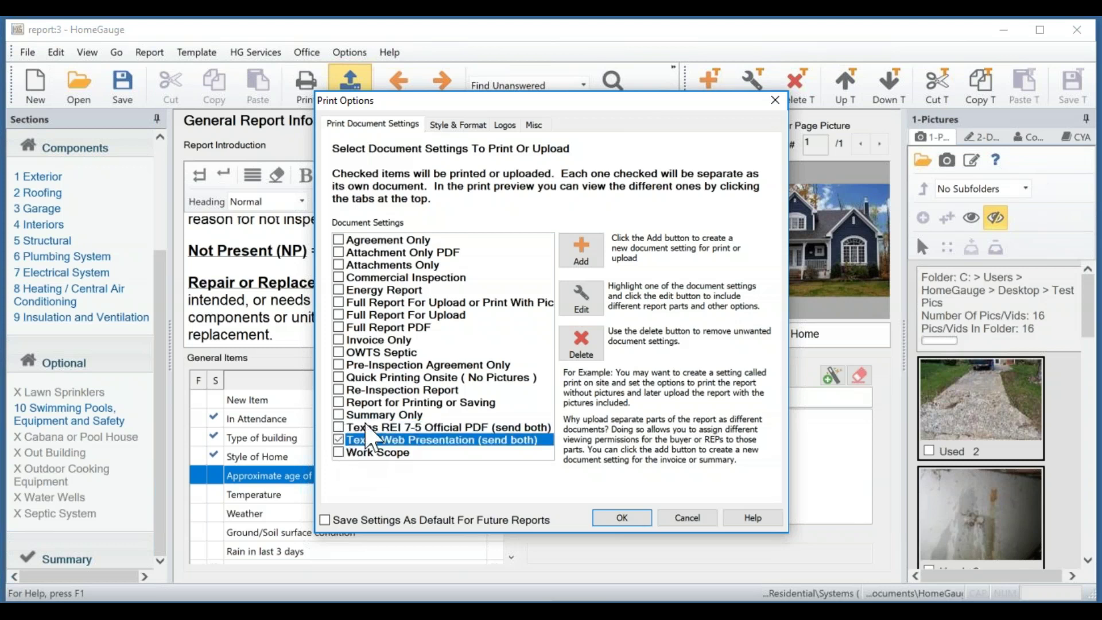
{"action": "left_click", "coordinate": [339, 440]}
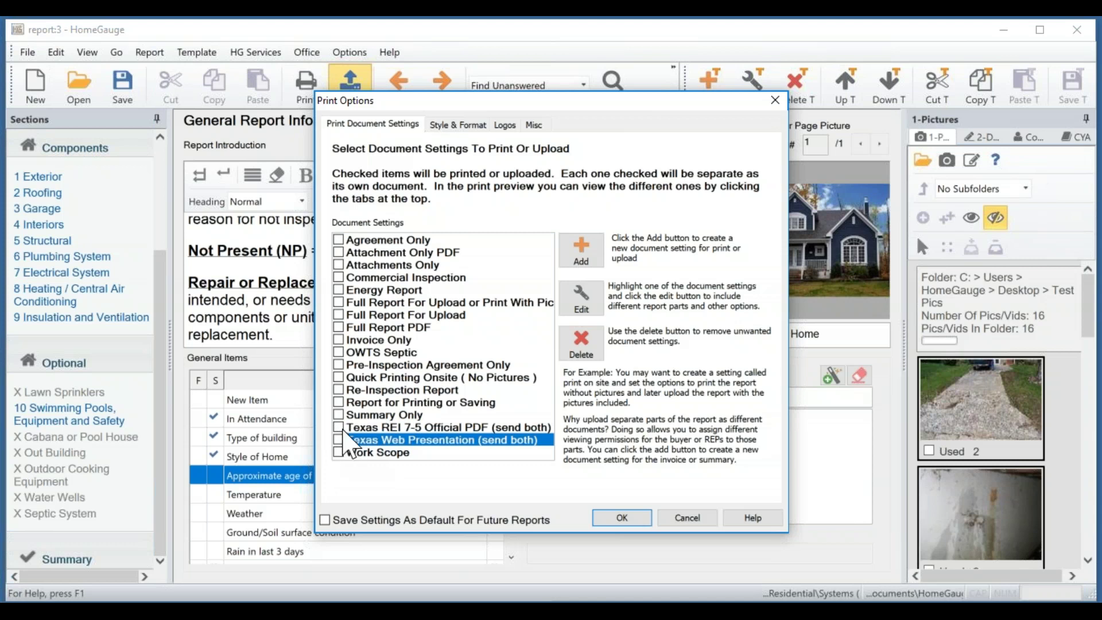
{"action": "left_click", "coordinate": [373, 315]}
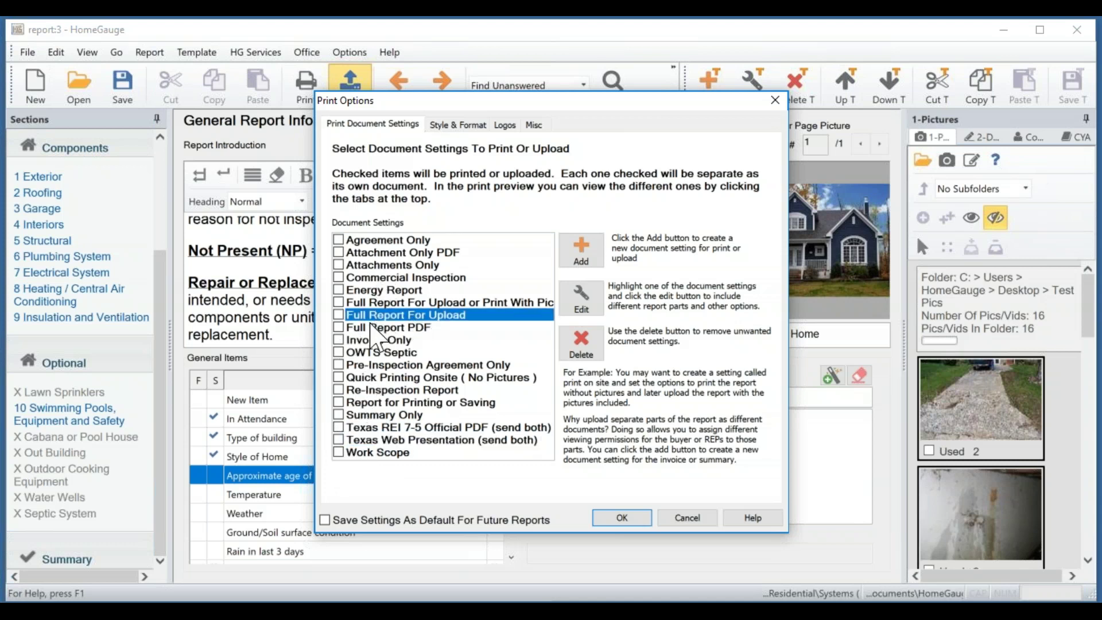
{"action": "left_click", "coordinate": [338, 315]}
{"action": "left_click", "coordinate": [580, 301]}
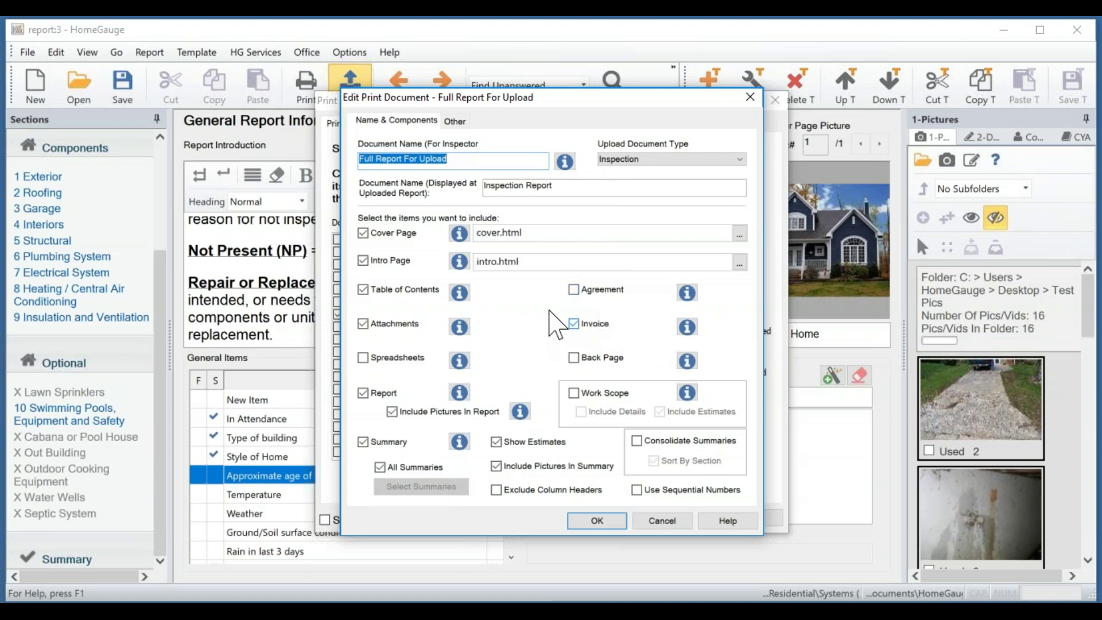
{"action": "left_click", "coordinate": [456, 123]}
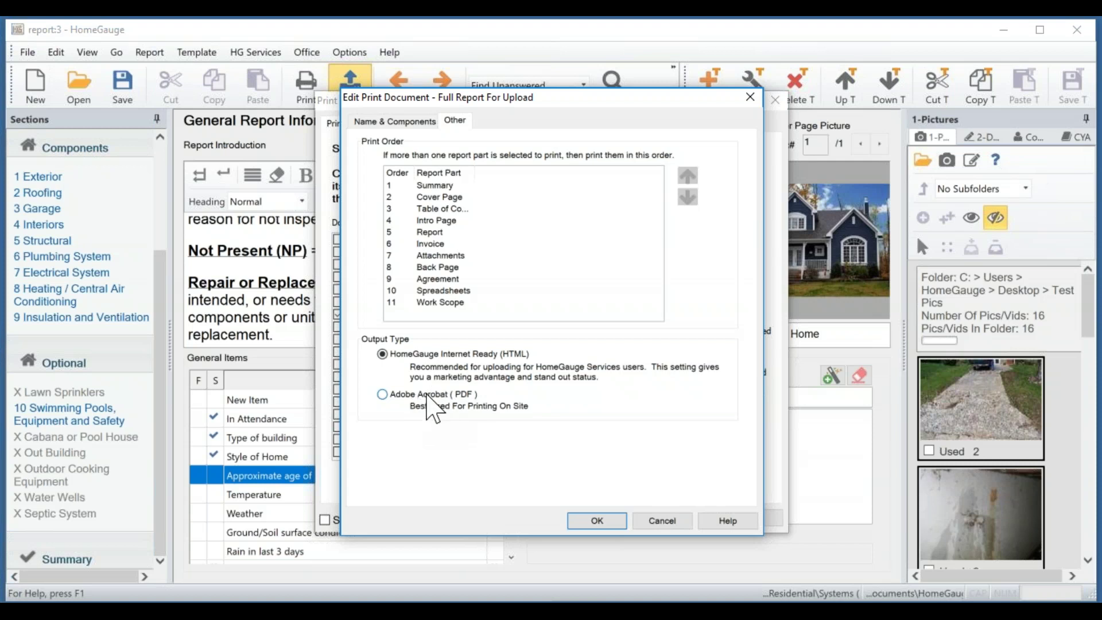
{"action": "left_click_drag", "start_coordinate": [456, 101], "coordinate": [644, 104]}
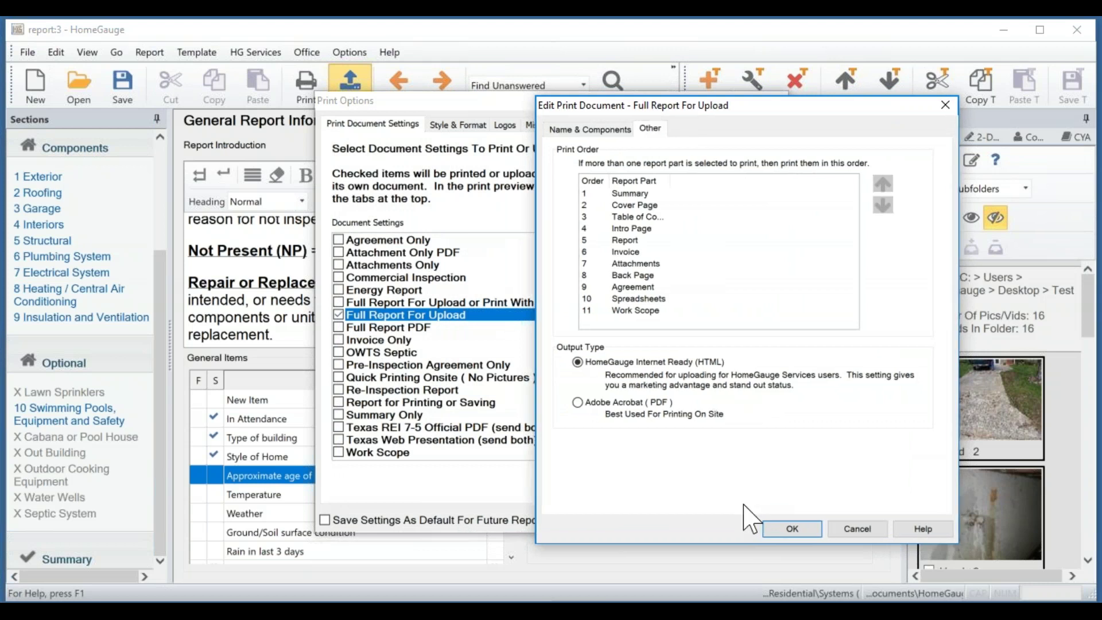
{"action": "left_click", "coordinate": [792, 530]}
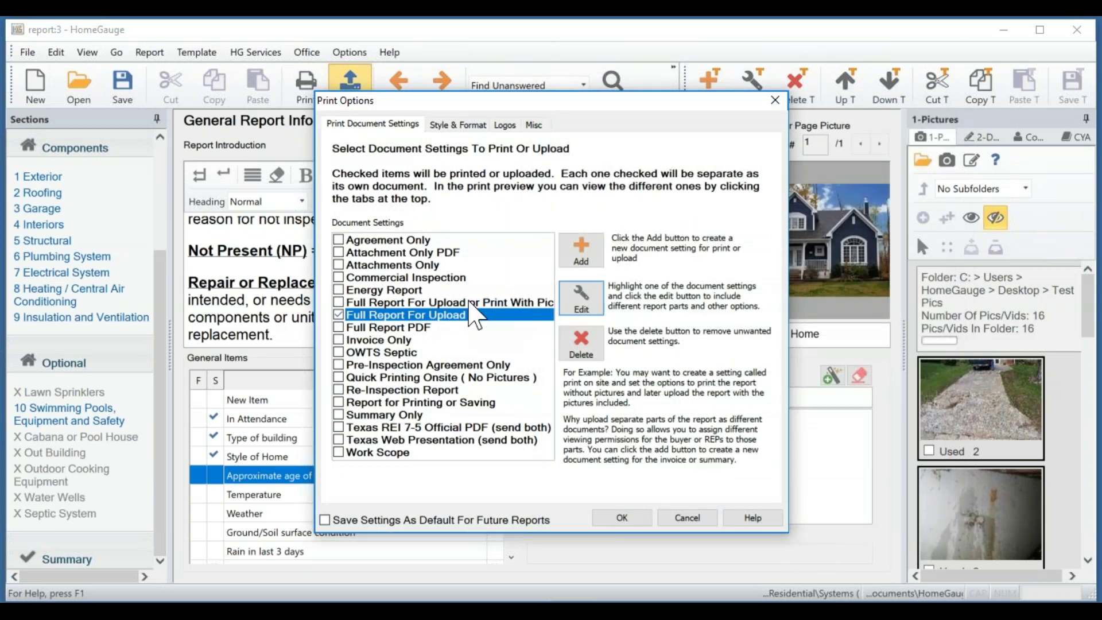
Compare the Grid 1 and Narrative 1 report layouts under Style & Format.
{"action": "left_click", "coordinate": [449, 127]}
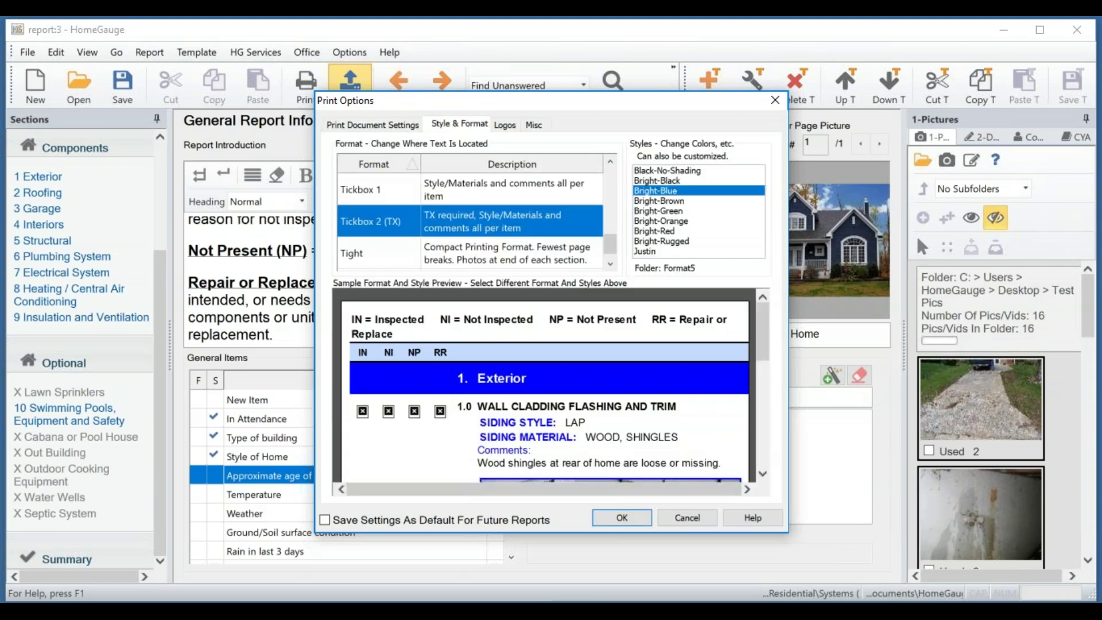
{"action": "left_click_drag", "start_coordinate": [607, 248], "coordinate": [612, 164]}
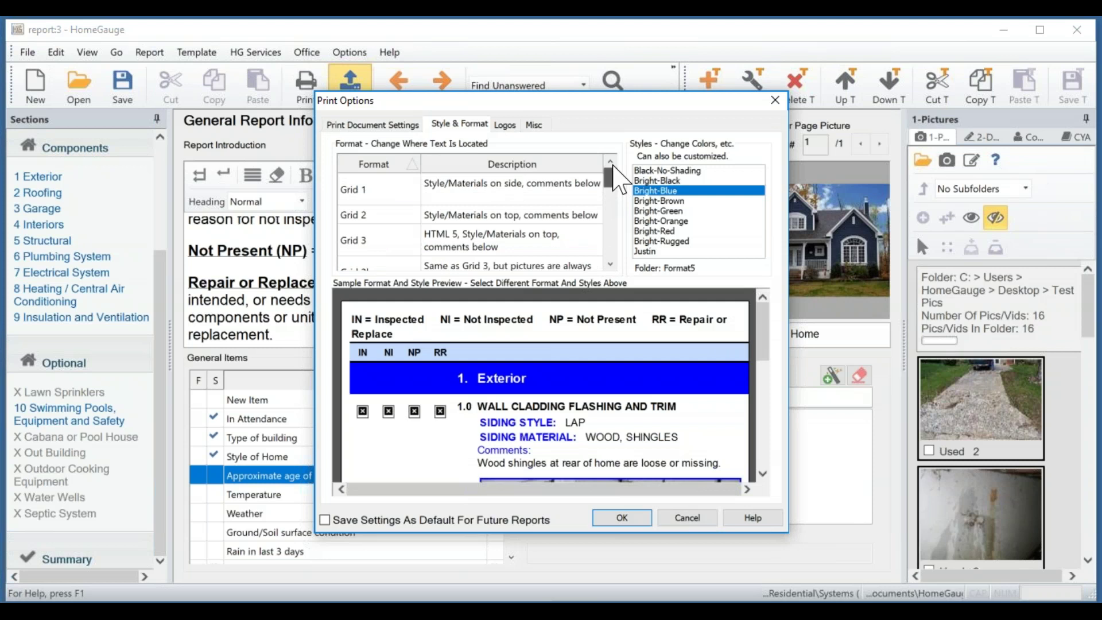
{"action": "left_click", "coordinate": [349, 193]}
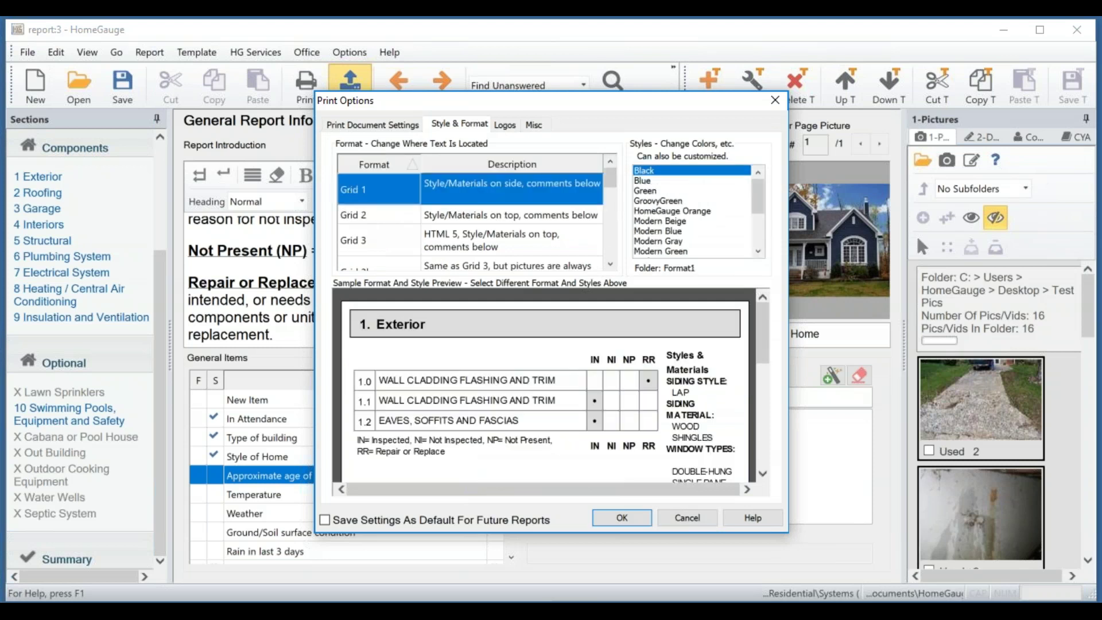
{"action": "mouse_move", "coordinate": [612, 189]}
{"action": "left_mouse_down"}
{"action": "mouse_move", "coordinate": [613, 204]}
{"action": "mouse_move", "coordinate": [609, 180]}
{"action": "left_mouse_up"}
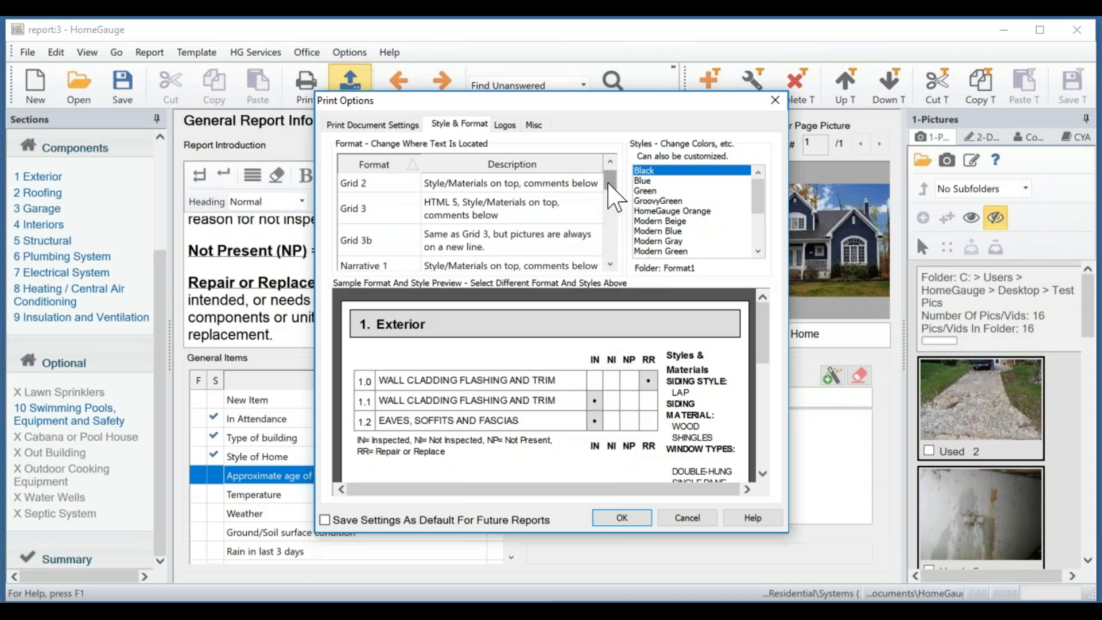
{"action": "left_click_drag", "start_coordinate": [611, 184], "coordinate": [611, 190]}
{"action": "left_click", "coordinate": [382, 247]}
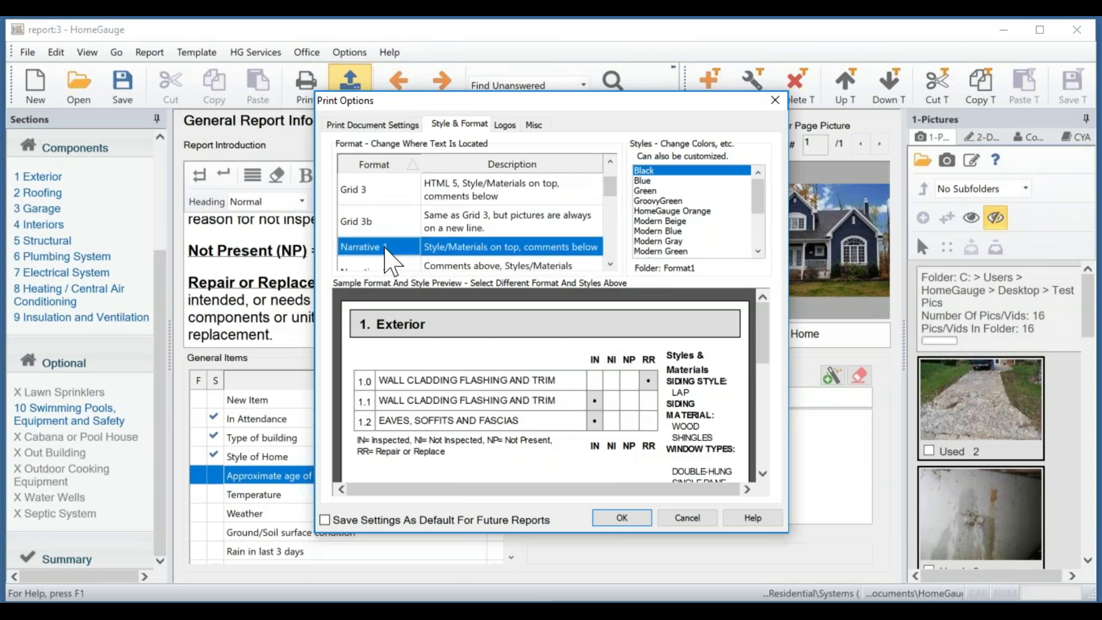
{"action": "left_click_drag", "start_coordinate": [761, 327], "coordinate": [776, 444]}
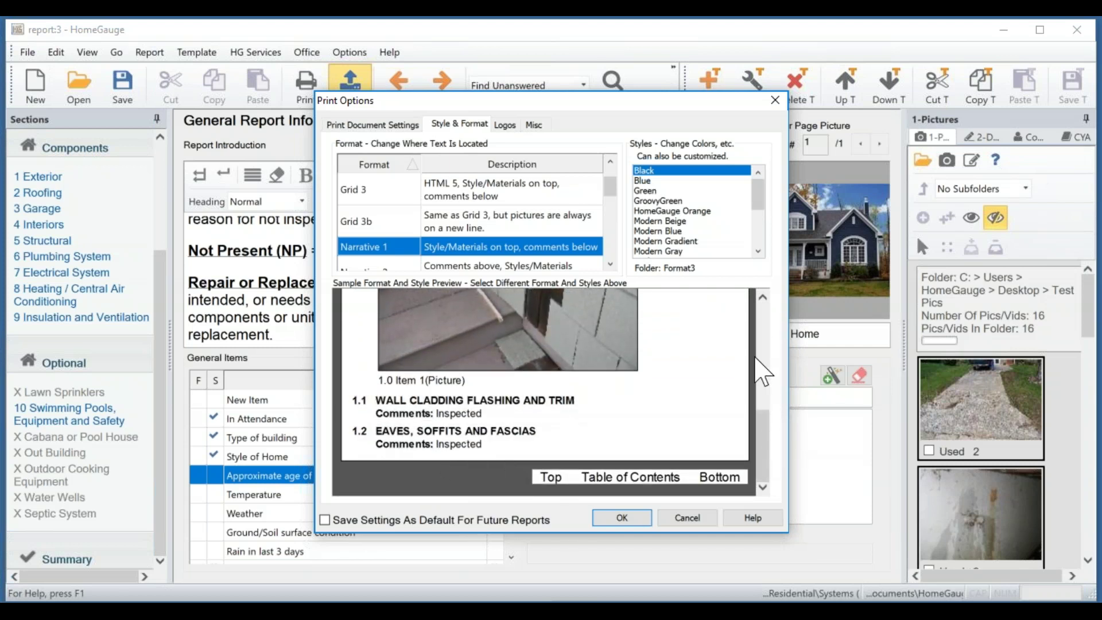
{"action": "left_click_drag", "start_coordinate": [767, 444], "coordinate": [741, 291]}
{"action": "left_click_drag", "start_coordinate": [608, 194], "coordinate": [611, 179]}
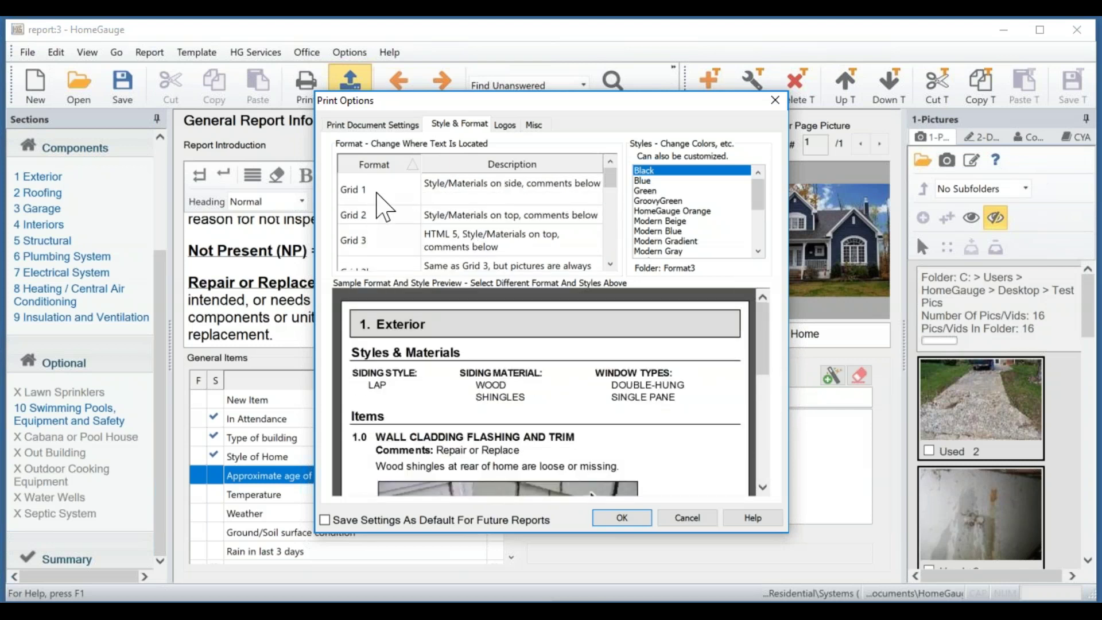
Settle on Grid 1 with Modern Blue style and view the homegaugelogo.jpg logo settings.
{"action": "left_click", "coordinate": [376, 189]}
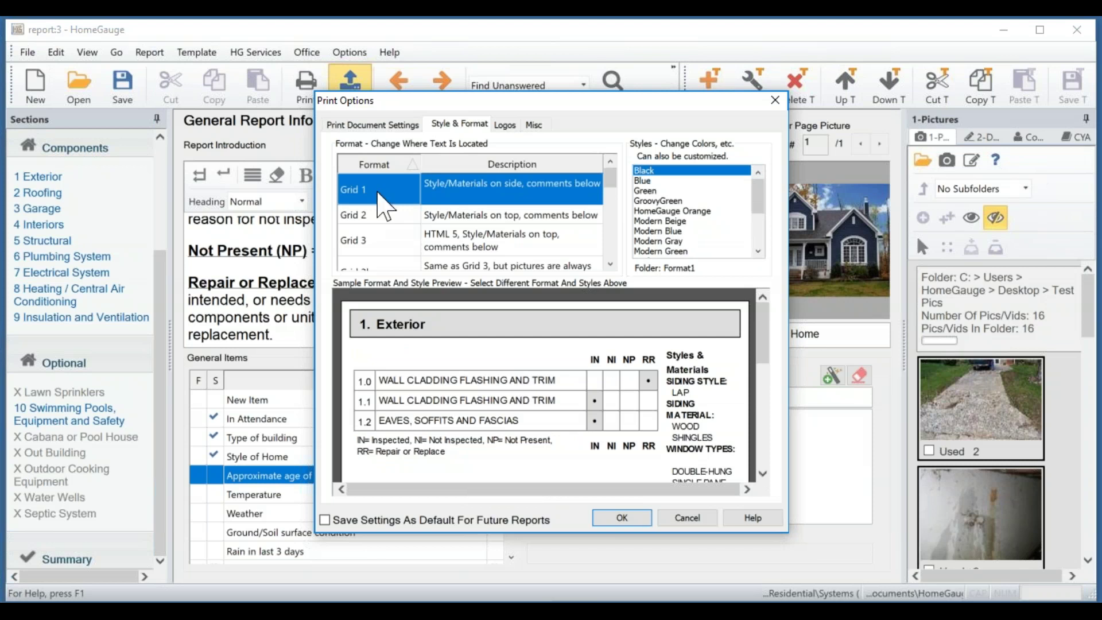
{"action": "left_click", "coordinate": [676, 231]}
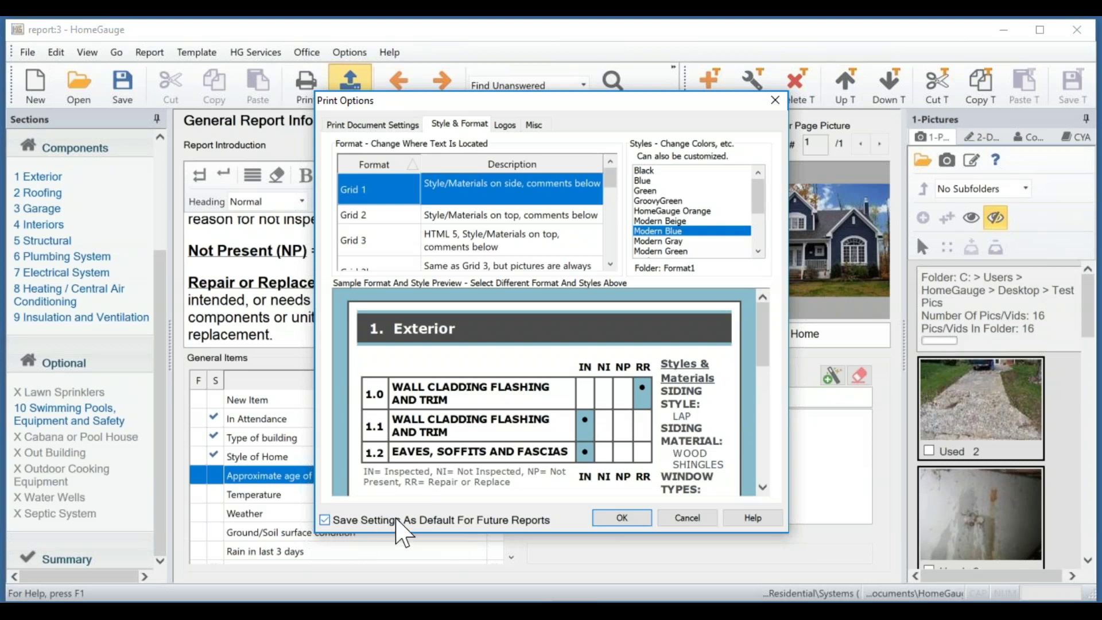
{"action": "left_click", "coordinate": [505, 125]}
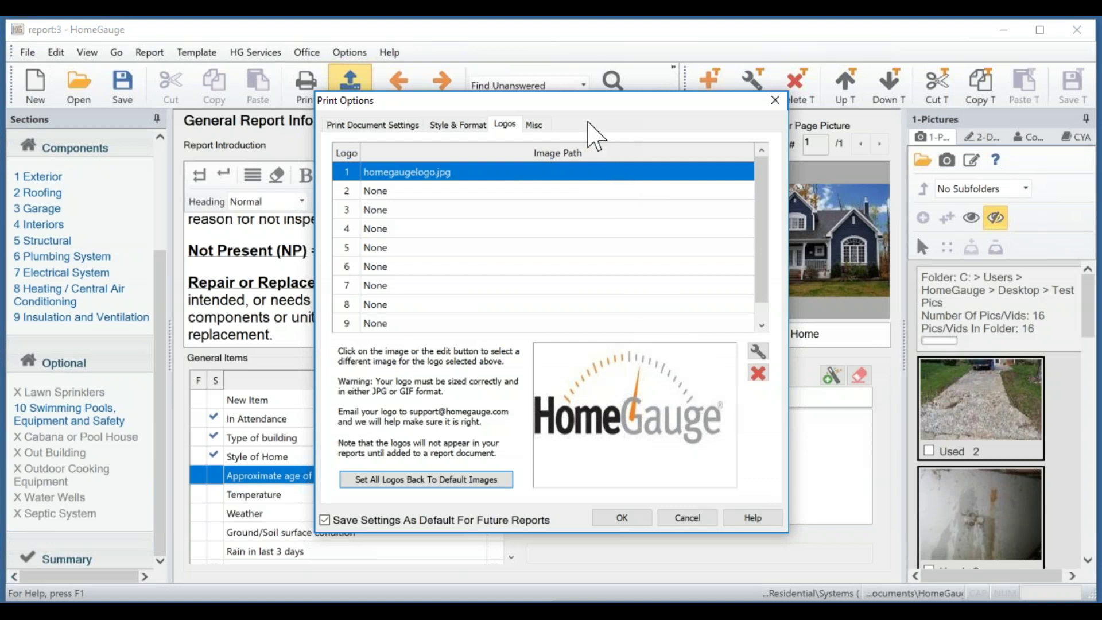
Review the Misc header and footer options, then return to the Full Report For Upload document list.
{"action": "left_click", "coordinate": [533, 125]}
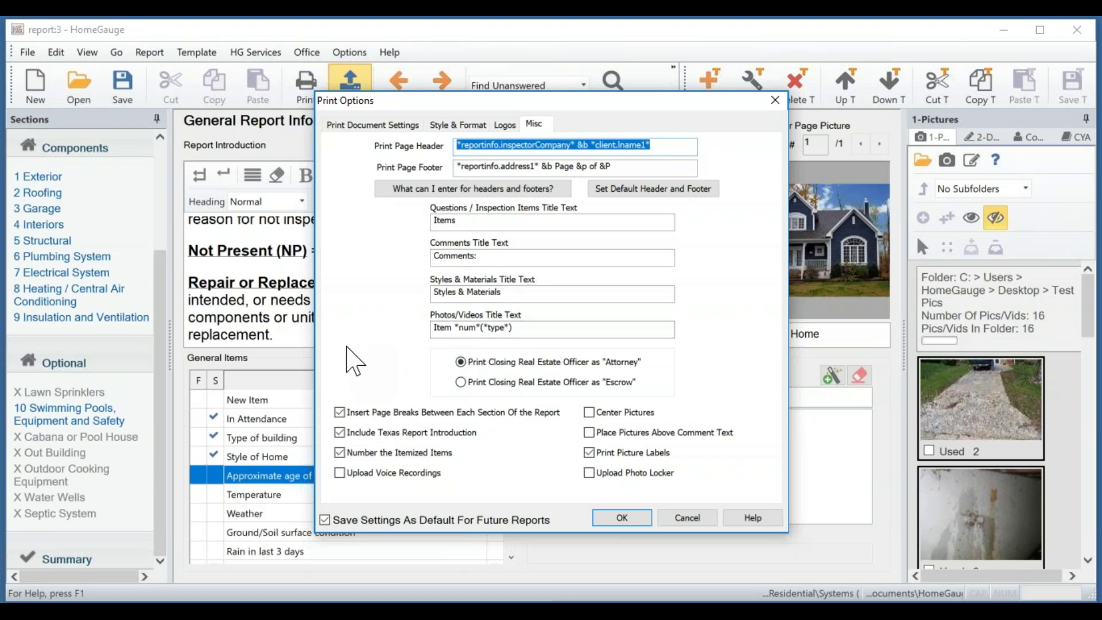
{"action": "left_click", "coordinate": [351, 122]}
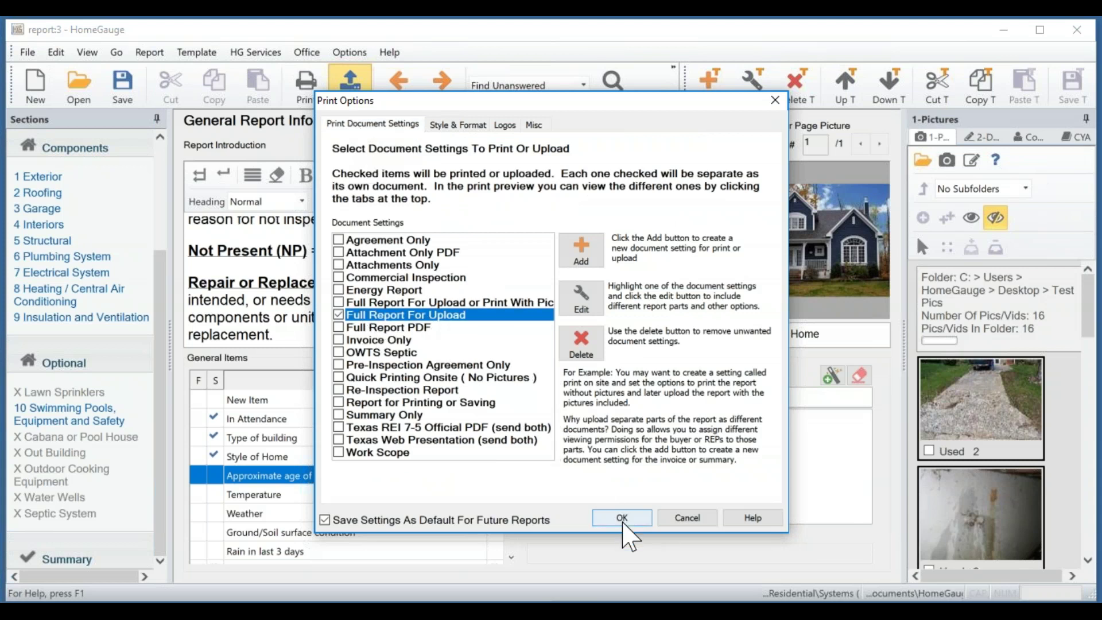
Preview FullReportForUpload.html and scroll through it down to the Report Attachments.
{"action": "left_click", "coordinate": [623, 524]}
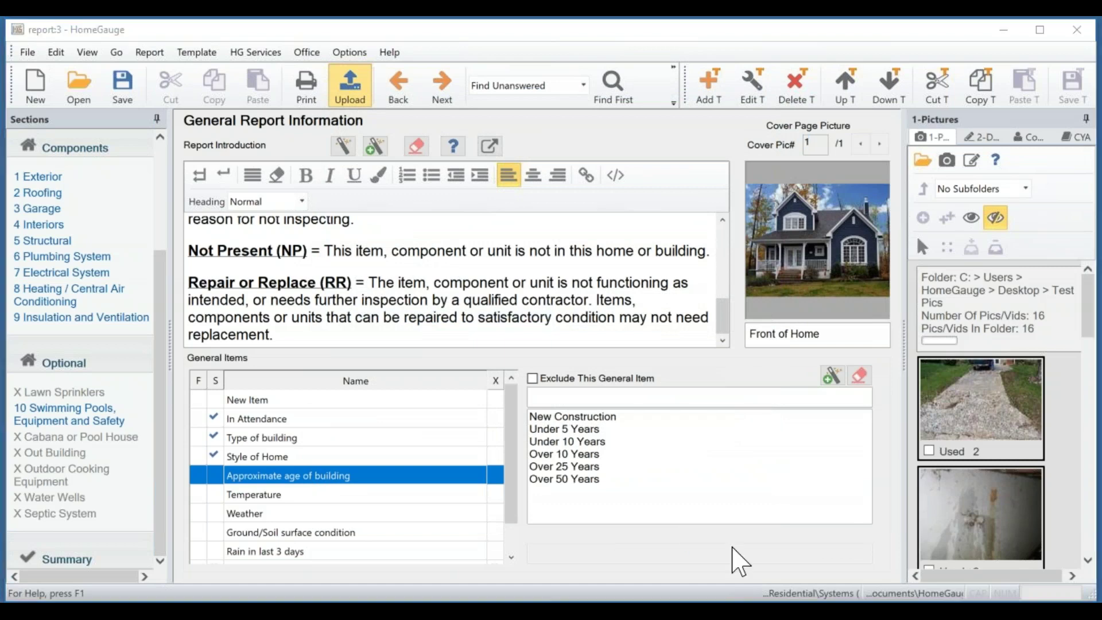
{"action": "left_click_drag", "start_coordinate": [1099, 109], "coordinate": [394, 56]}
{"action": "scroll", "coordinate": [640, 312], "scroll_direction": "down", "scroll_amount": 5}
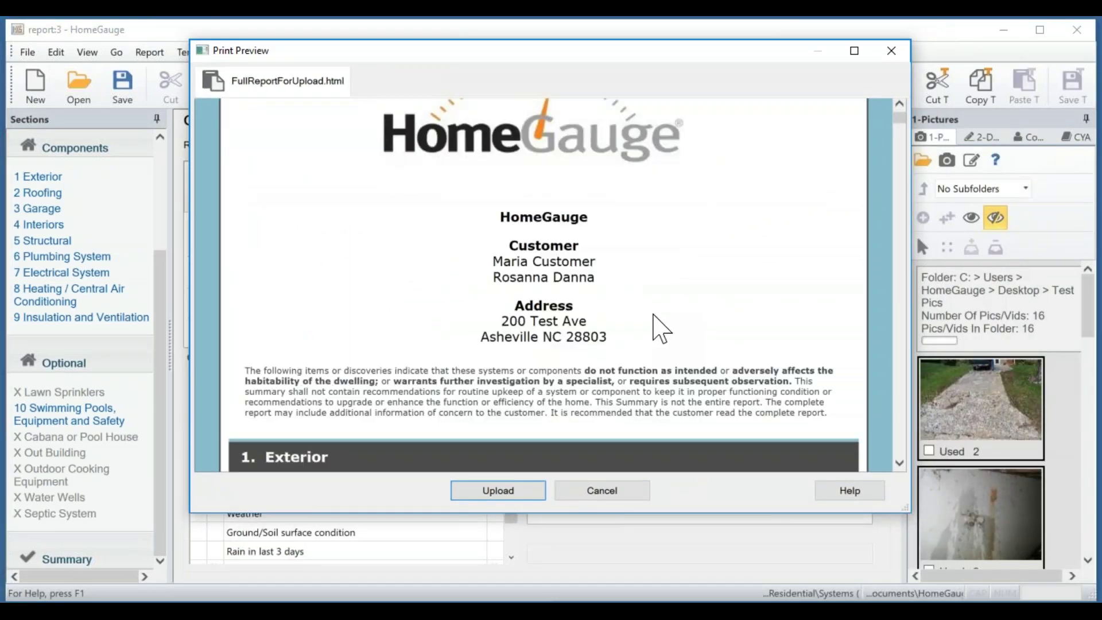
{"action": "scroll", "coordinate": [710, 326], "scroll_direction": "up", "scroll_amount": 5}
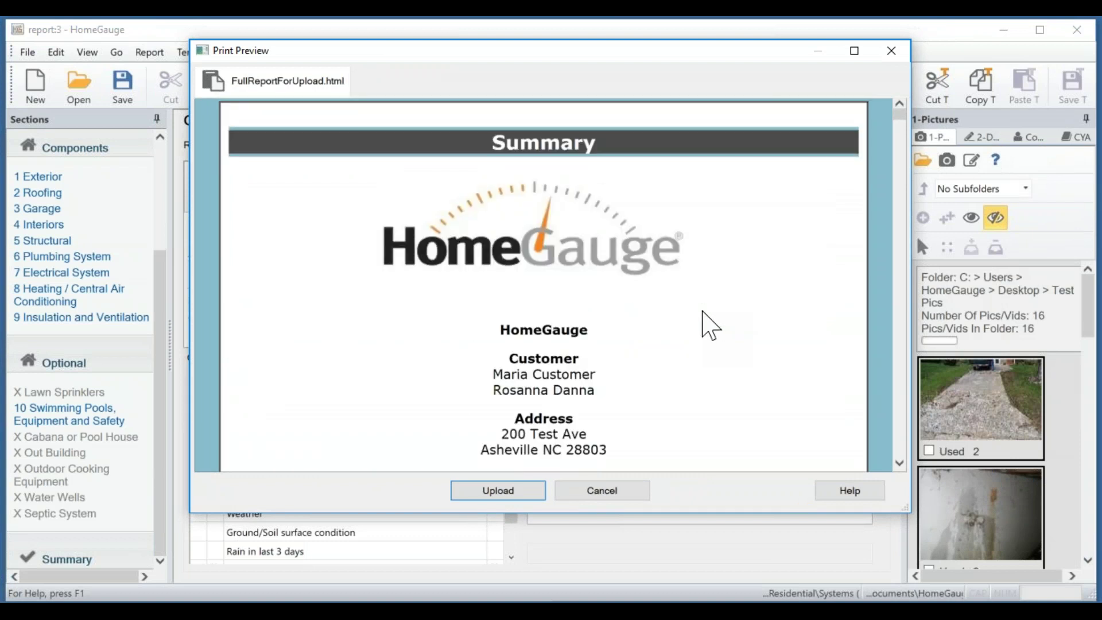
{"action": "scroll", "coordinate": [710, 326], "scroll_direction": "down", "scroll_amount": 5}
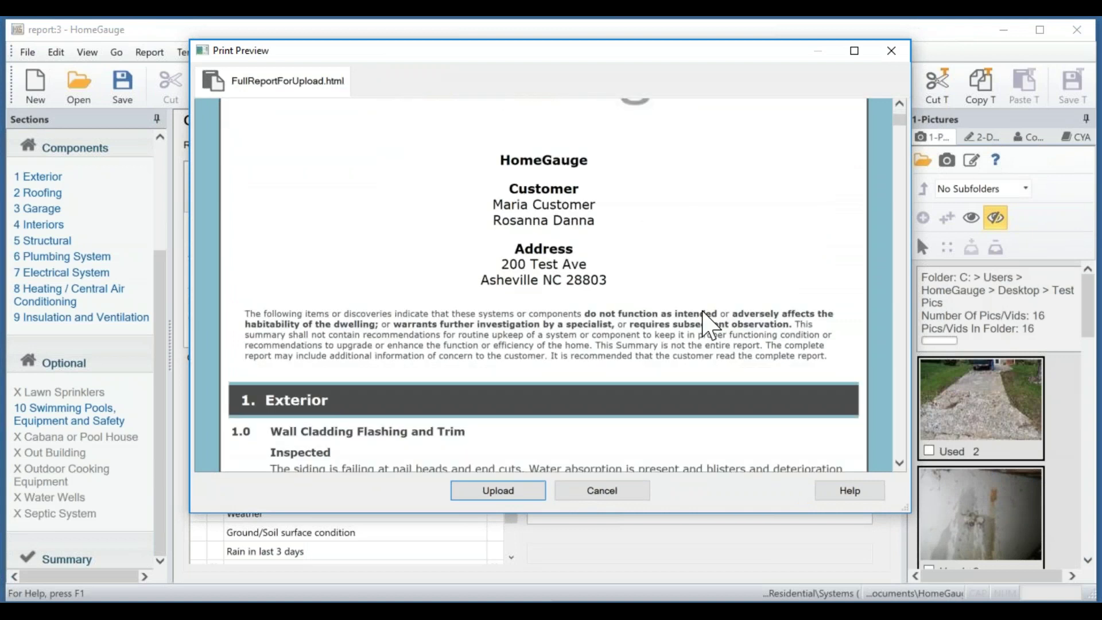
{"action": "scroll", "coordinate": [711, 326], "scroll_direction": "down", "scroll_amount": 1}
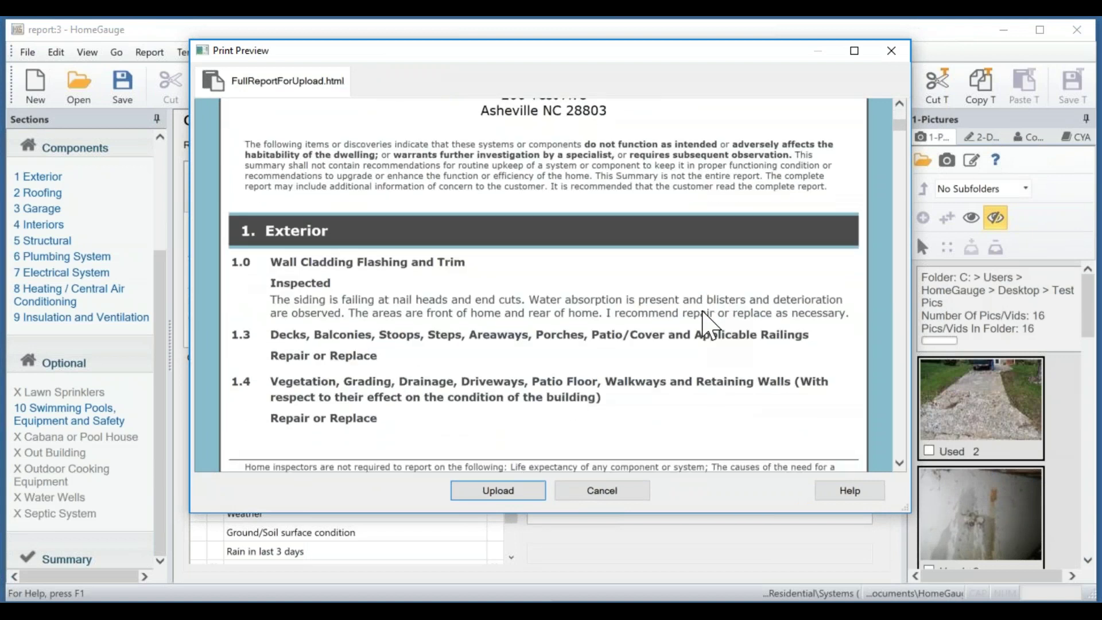
{"action": "scroll", "coordinate": [614, 263], "scroll_direction": "down", "scroll_amount": 1}
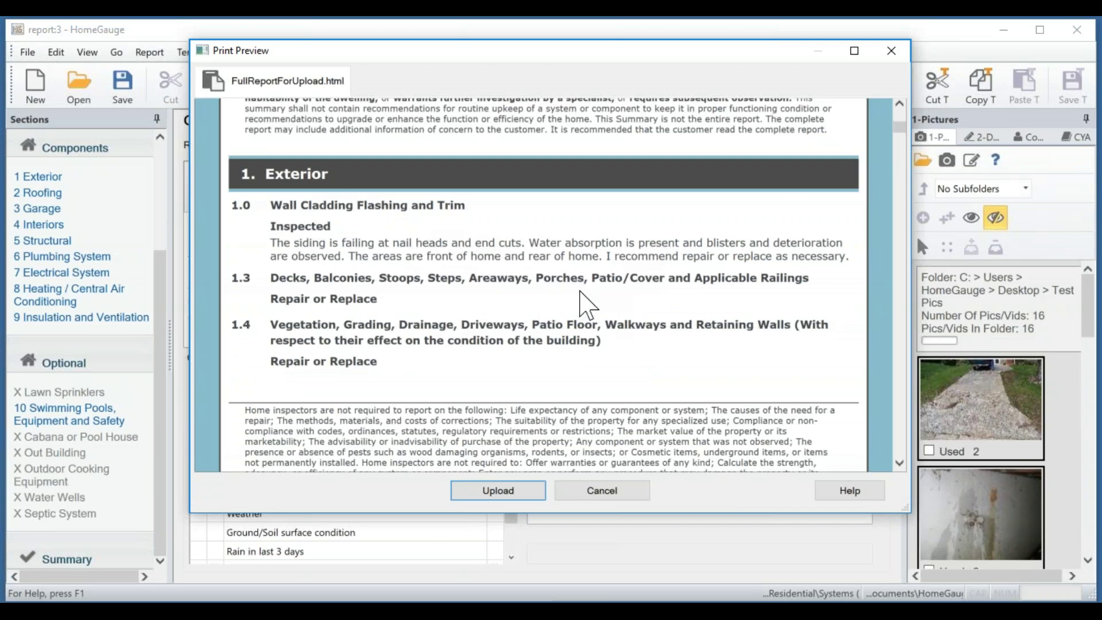
{"action": "scroll", "coordinate": [579, 293], "scroll_direction": "down", "scroll_amount": 5}
{"action": "scroll", "coordinate": [544, 287], "scroll_direction": "down", "scroll_amount": 8}
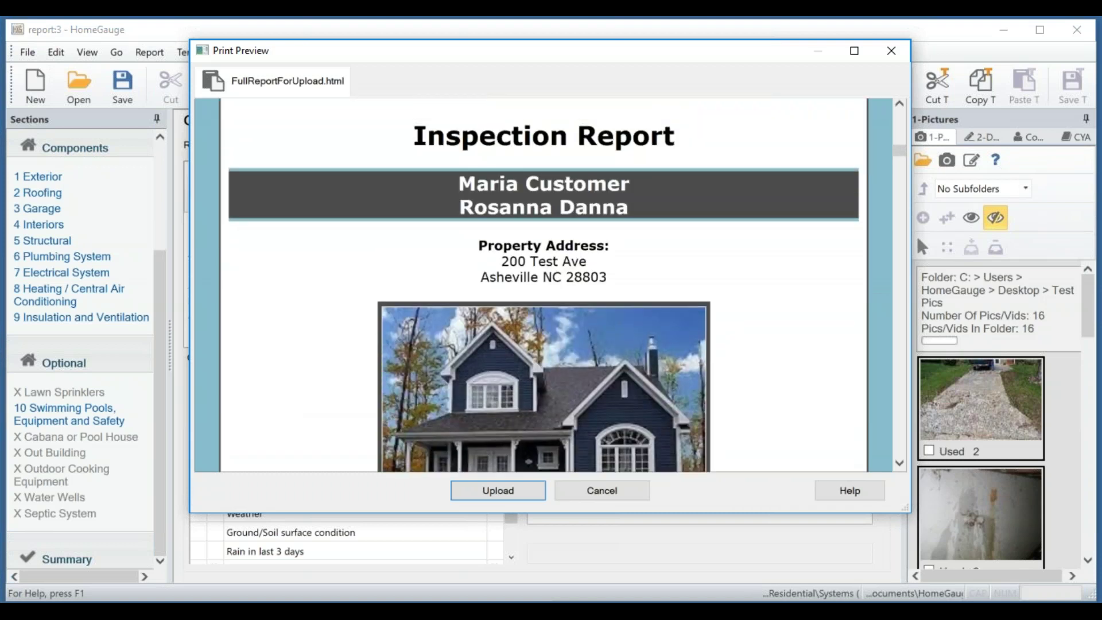
{"action": "scroll", "coordinate": [787, 302], "scroll_direction": "down", "scroll_amount": 3}
{"action": "scroll", "coordinate": [807, 308], "scroll_direction": "down", "scroll_amount": 1}
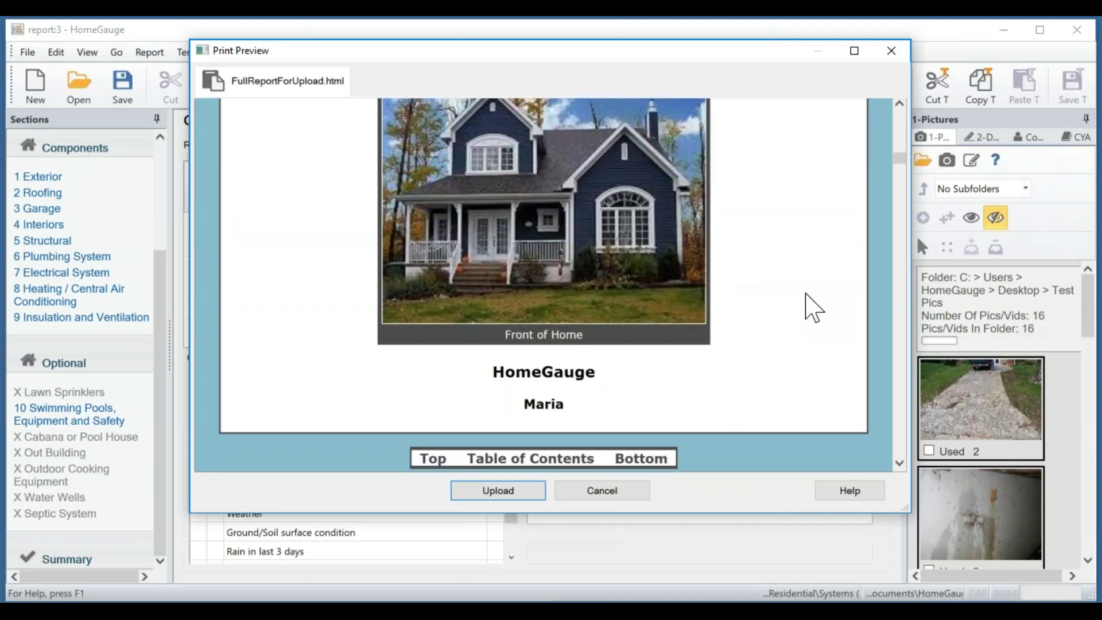
{"action": "scroll", "coordinate": [805, 295], "scroll_direction": "down", "scroll_amount": 7}
{"action": "scroll", "coordinate": [813, 308], "scroll_direction": "down", "scroll_amount": 10}
{"action": "scroll", "coordinate": [809, 307], "scroll_direction": "down", "scroll_amount": 13}
{"action": "scroll", "coordinate": [809, 307], "scroll_direction": "down", "scroll_amount": 12}
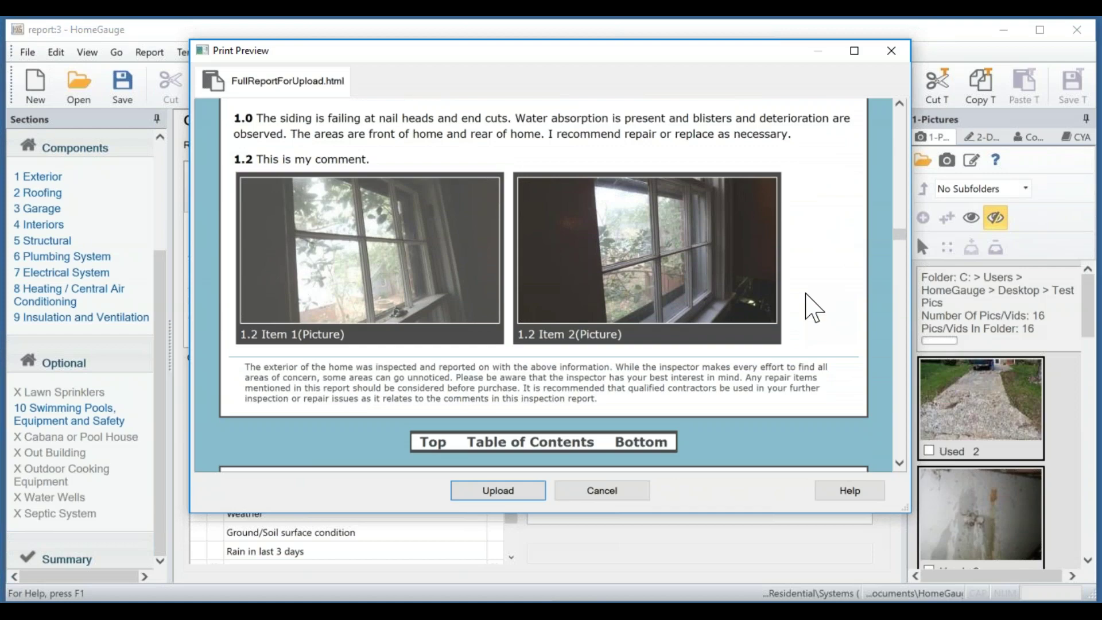
{"action": "scroll", "coordinate": [812, 308], "scroll_direction": "down", "scroll_amount": 9}
{"action": "scroll", "coordinate": [813, 308], "scroll_direction": "down", "scroll_amount": 12}
{"action": "scroll", "coordinate": [813, 308], "scroll_direction": "down", "scroll_amount": 12}
{"action": "scroll", "coordinate": [812, 309], "scroll_direction": "down", "scroll_amount": 12}
{"action": "scroll", "coordinate": [813, 309], "scroll_direction": "down", "scroll_amount": 12}
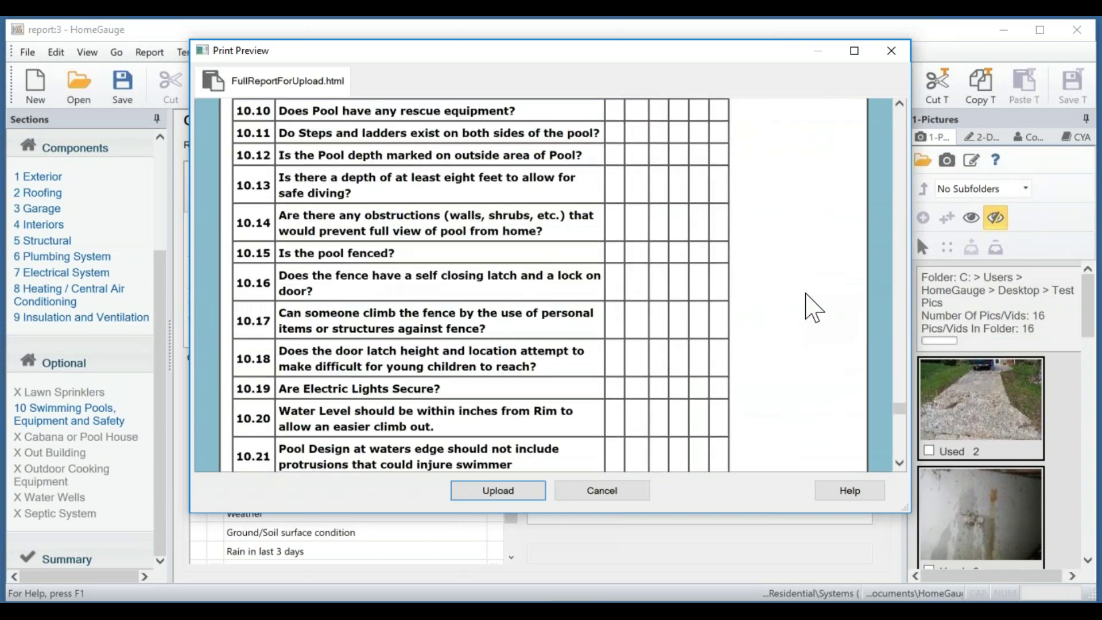
{"action": "scroll", "coordinate": [813, 308], "scroll_direction": "down", "scroll_amount": 6}
{"action": "scroll", "coordinate": [806, 294], "scroll_direction": "down", "scroll_amount": 3}
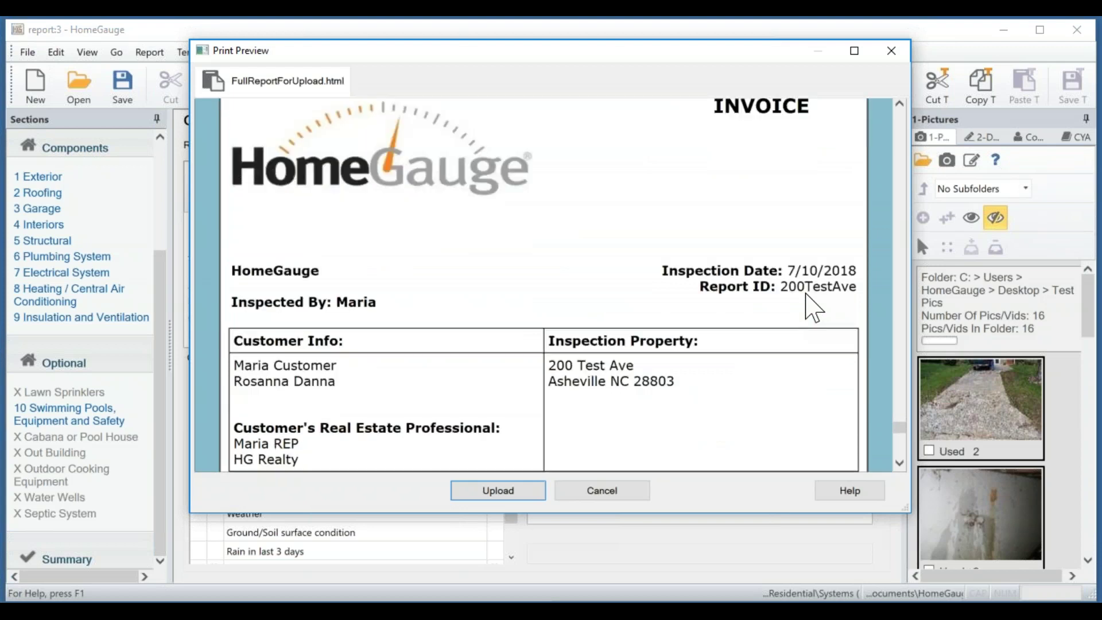
{"action": "scroll", "coordinate": [806, 293], "scroll_direction": "down", "scroll_amount": 10}
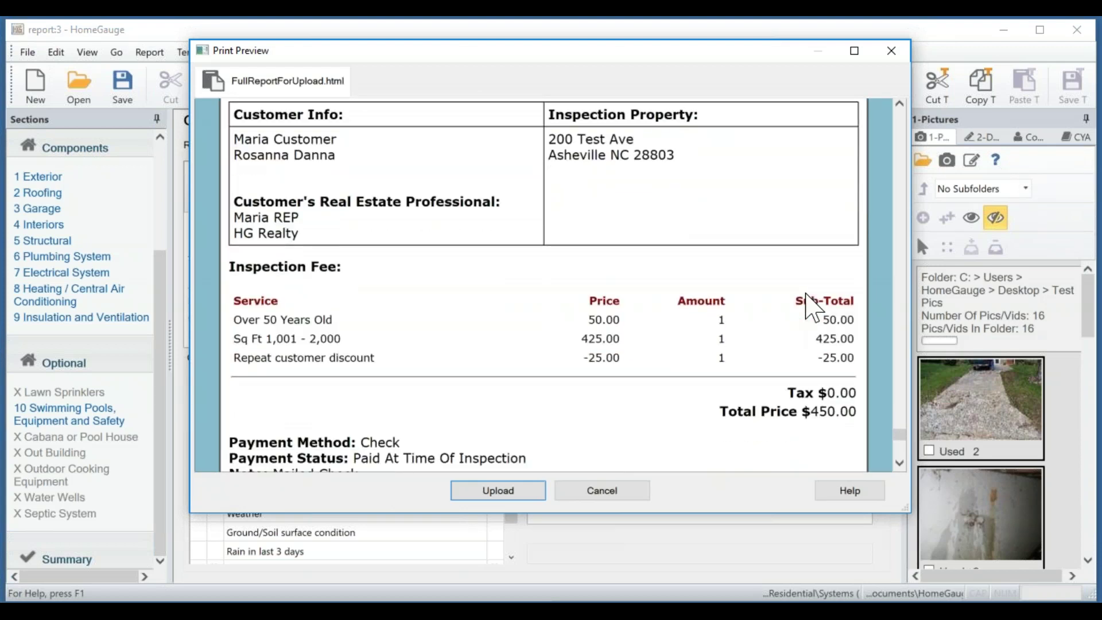
{"action": "scroll", "coordinate": [806, 294], "scroll_direction": "down", "scroll_amount": 4}
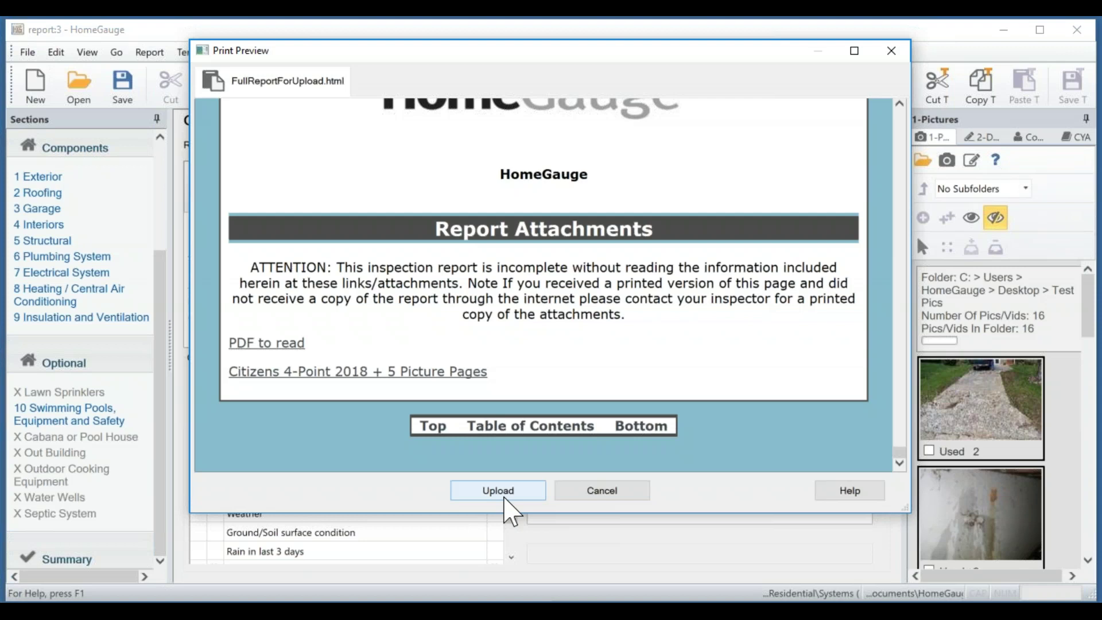
Upload the report from Print Preview and accept going to the dashboard now.
{"action": "left_click", "coordinate": [509, 497]}
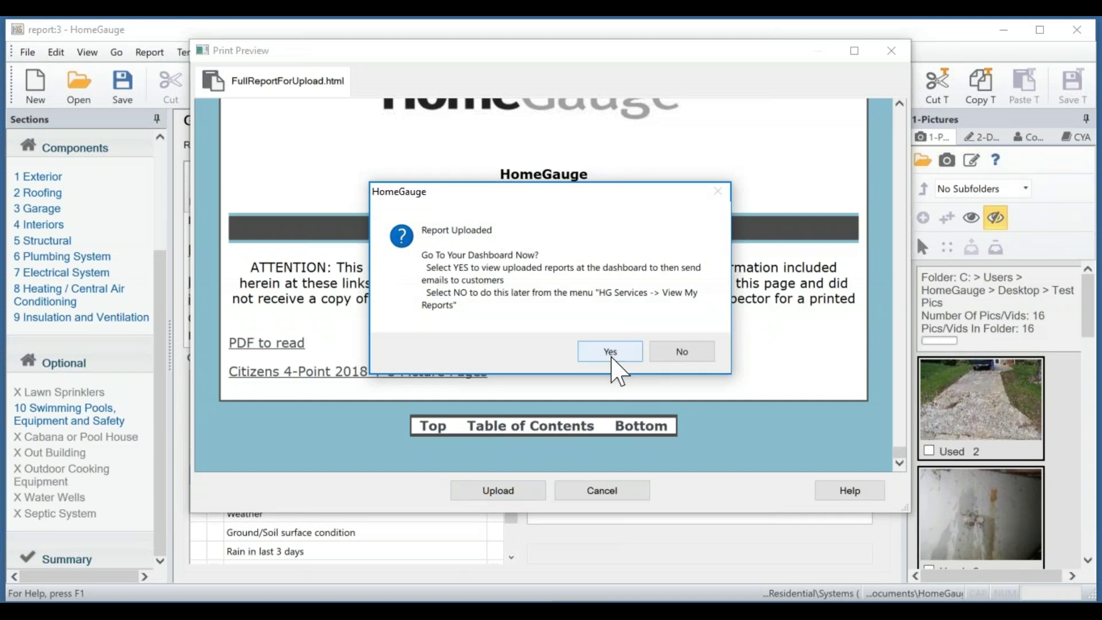
{"action": "left_click", "coordinate": [611, 352]}
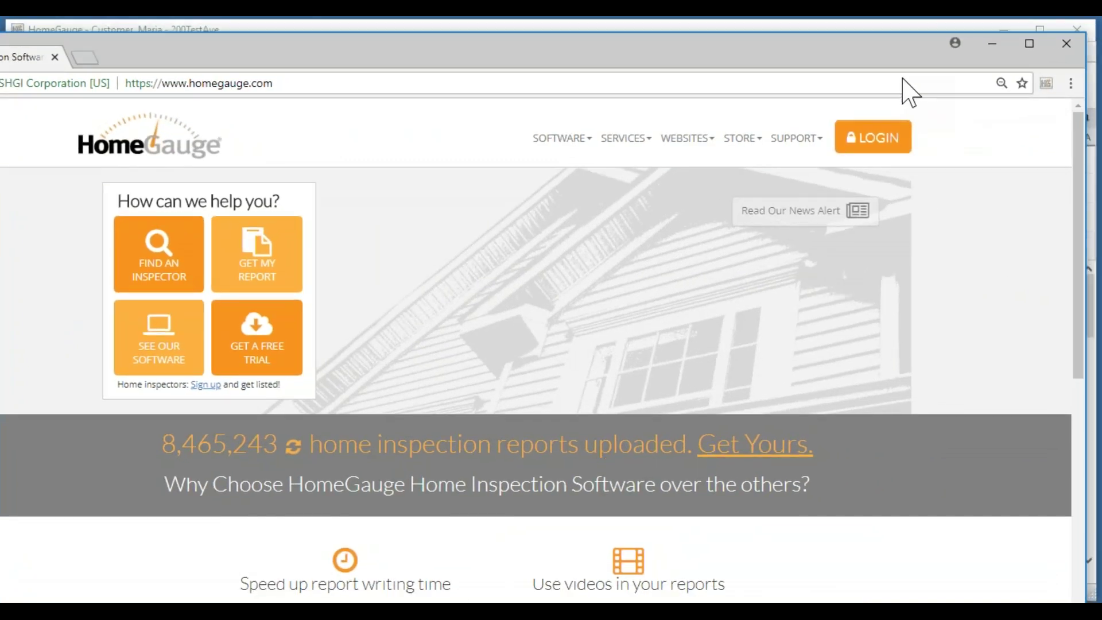
Log in to homegauge.com with the inspector's username and password.
{"action": "left_click", "coordinate": [884, 141]}
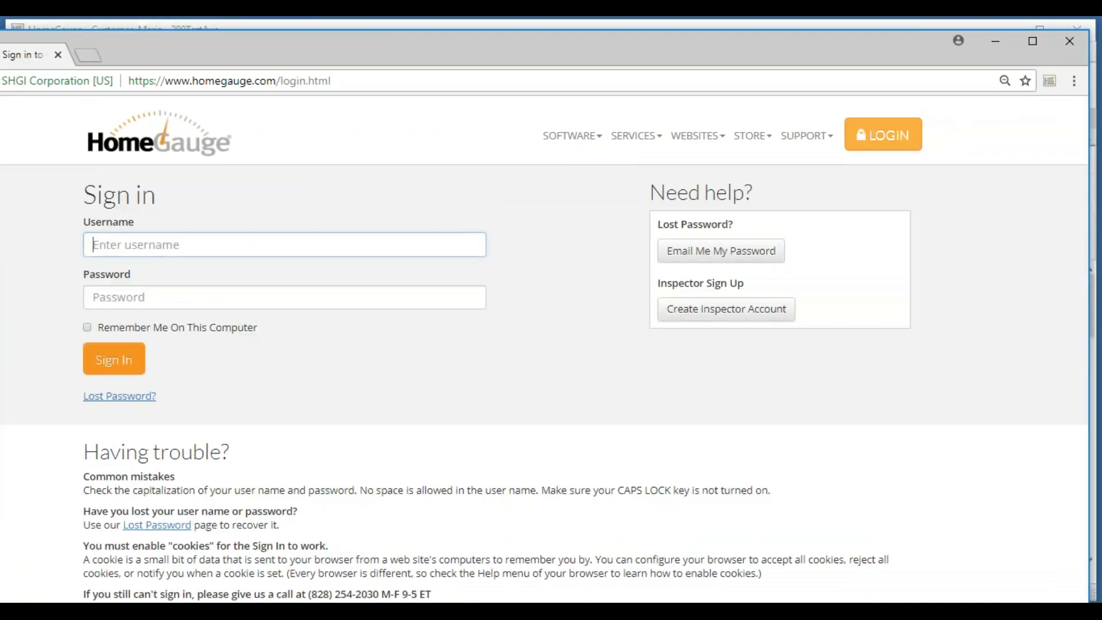
{"action": "type", "text": "mariahg"}
{"action": "key", "text": "Tab"}
{"action": "type", "text": "••••••••"}
{"action": "key", "text": "Return"}
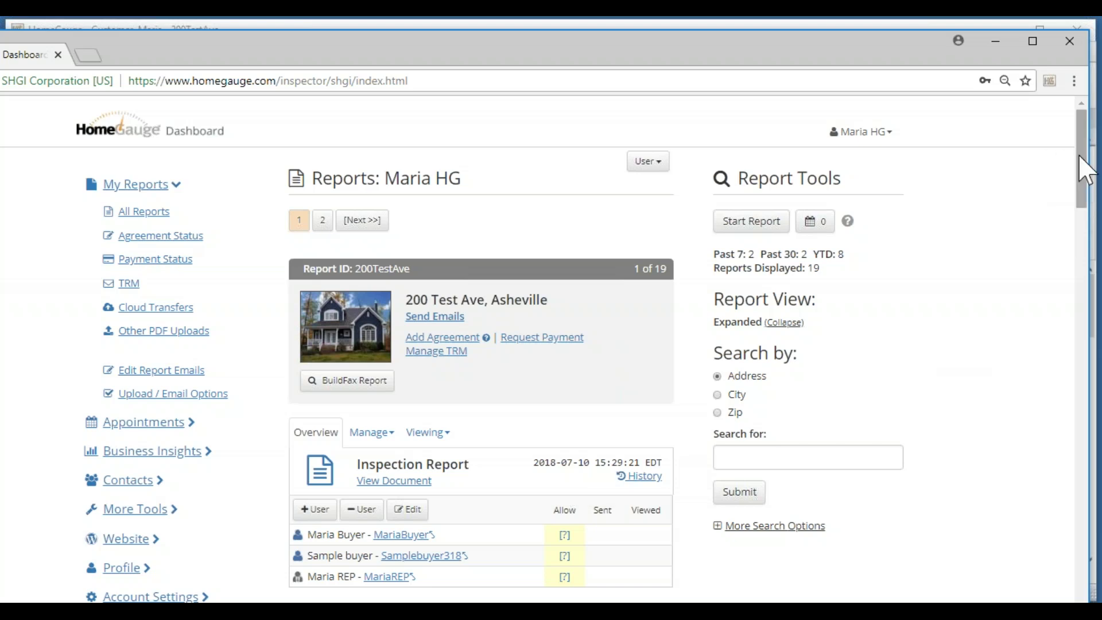
Open Send Emails for the first report, 200 Test Ave.
{"action": "scroll", "coordinate": [1082, 172], "scroll_direction": "down", "scroll_amount": 2}
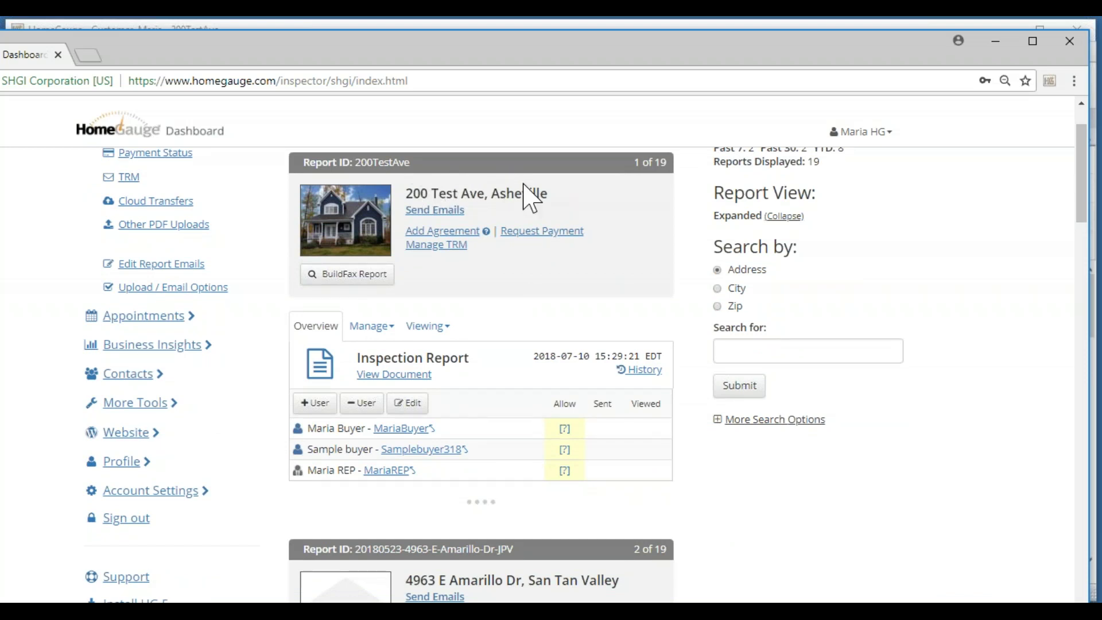
{"action": "left_click", "coordinate": [442, 211]}
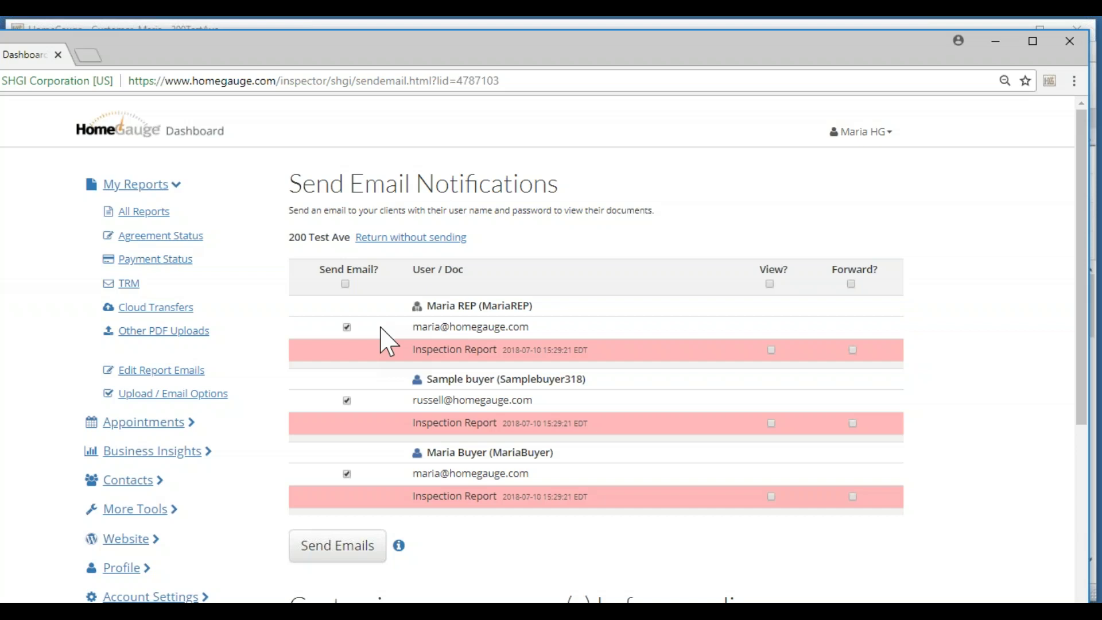
Uncheck the REP and sample buyer, and allow the buyer to view and forward the Inspection Report.
{"action": "left_click", "coordinate": [346, 400]}
{"action": "left_click", "coordinate": [347, 474]}
{"action": "left_click", "coordinate": [771, 497]}
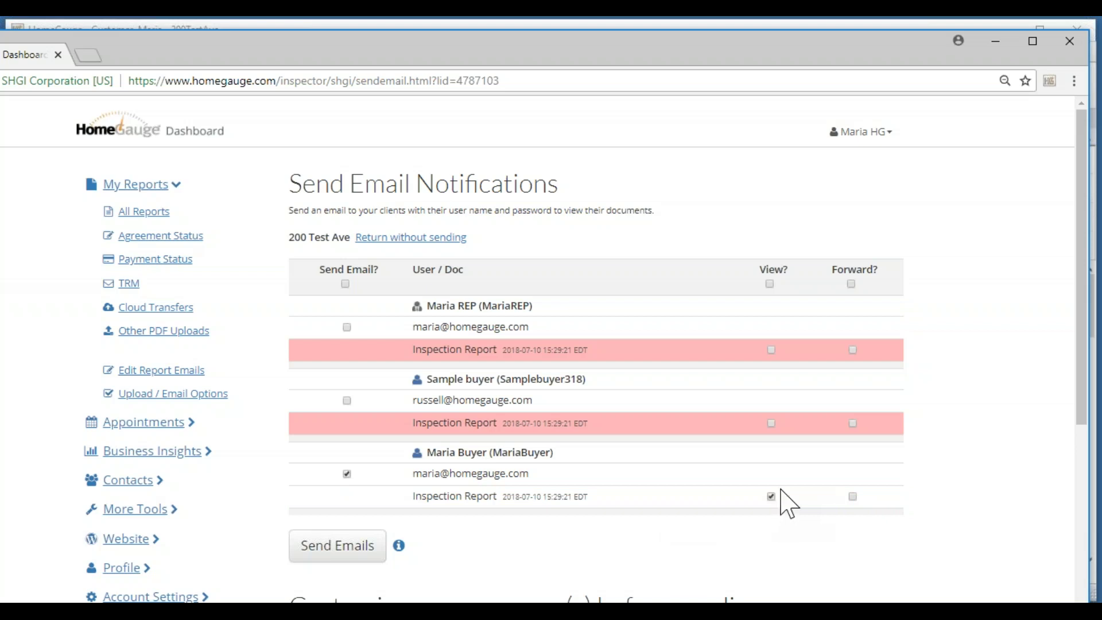
{"action": "left_click", "coordinate": [853, 497]}
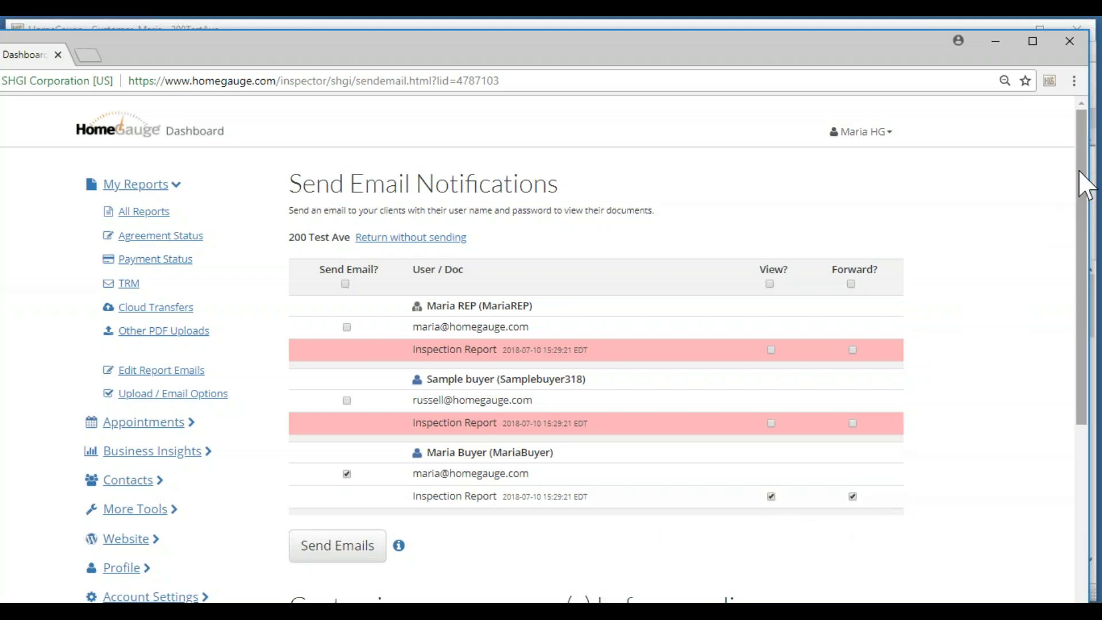
{"action": "left_click_drag", "start_coordinate": [1087, 184], "coordinate": [1085, 426]}
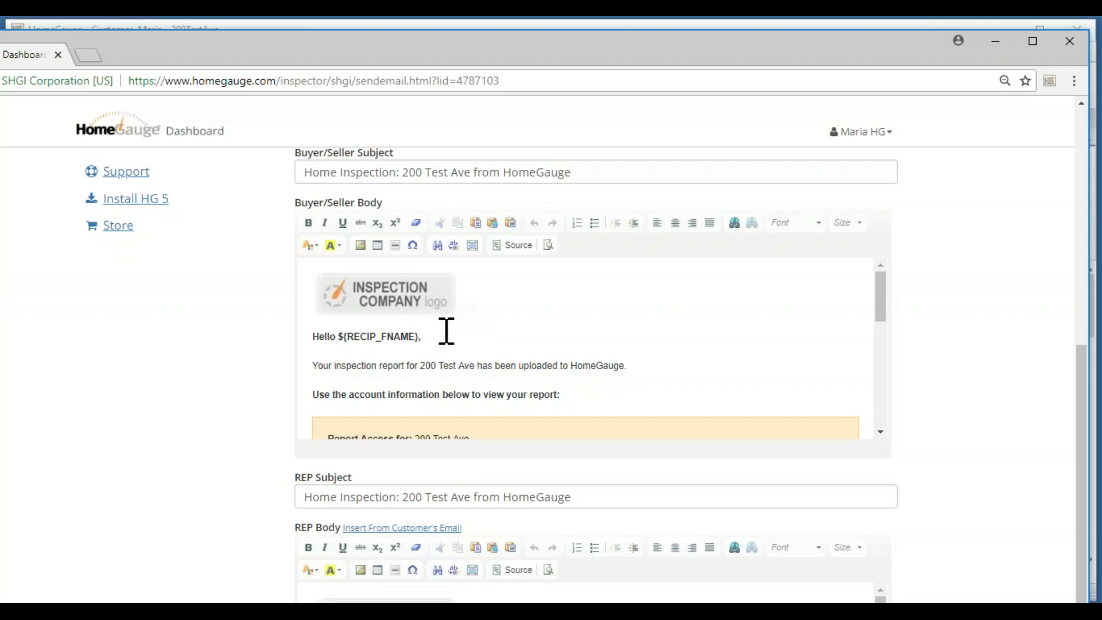
{"action": "left_click", "coordinate": [428, 337]}
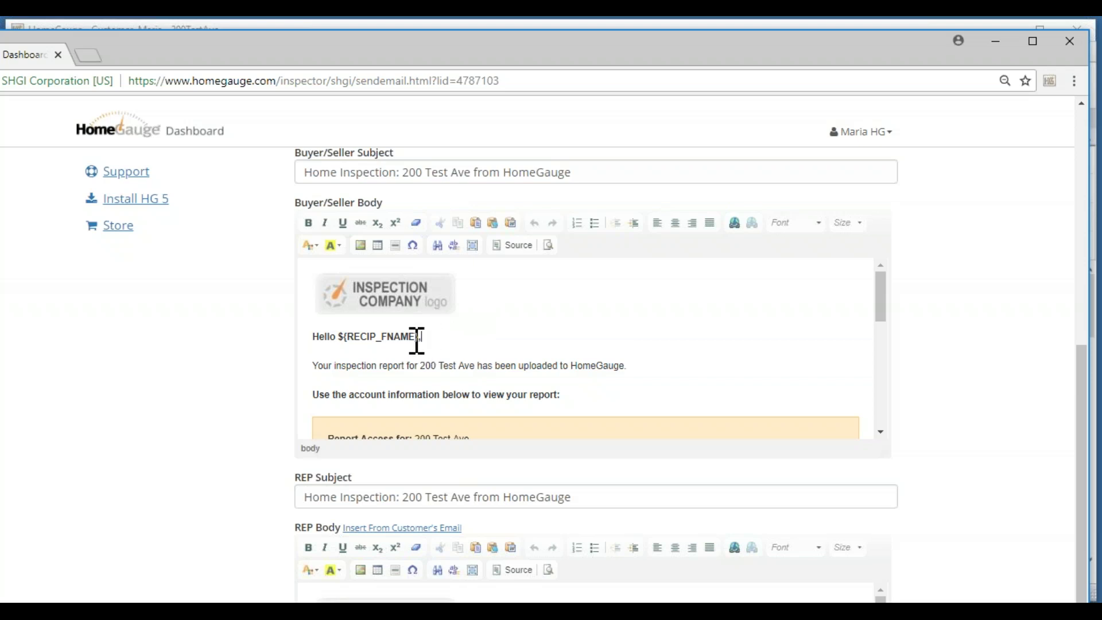
{"action": "double_click", "coordinate": [337, 344]}
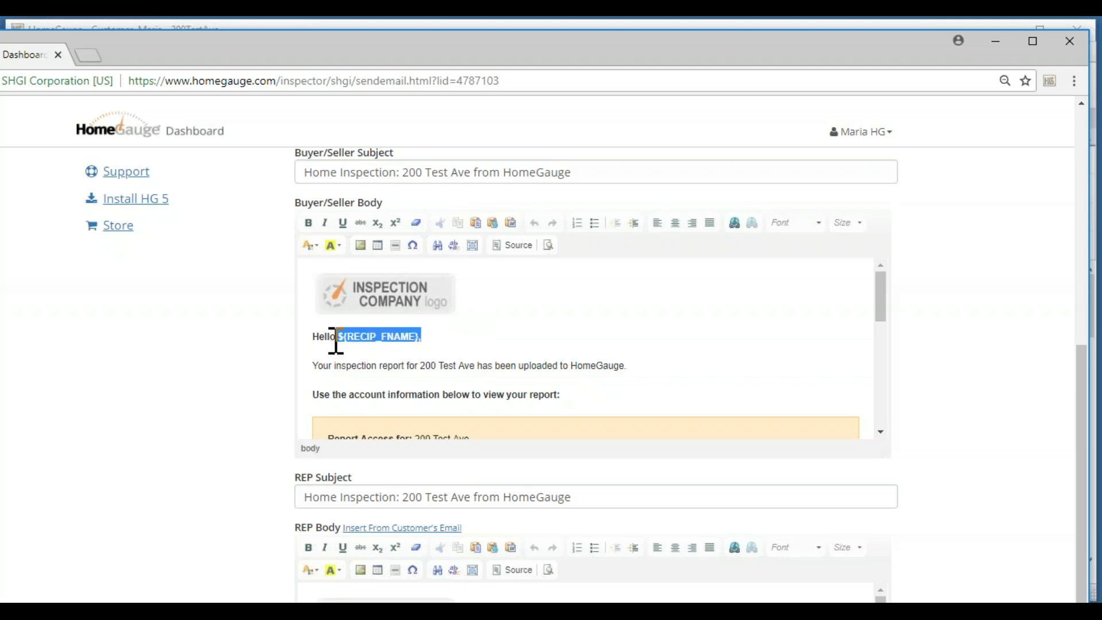
{"action": "left_click", "coordinate": [453, 334]}
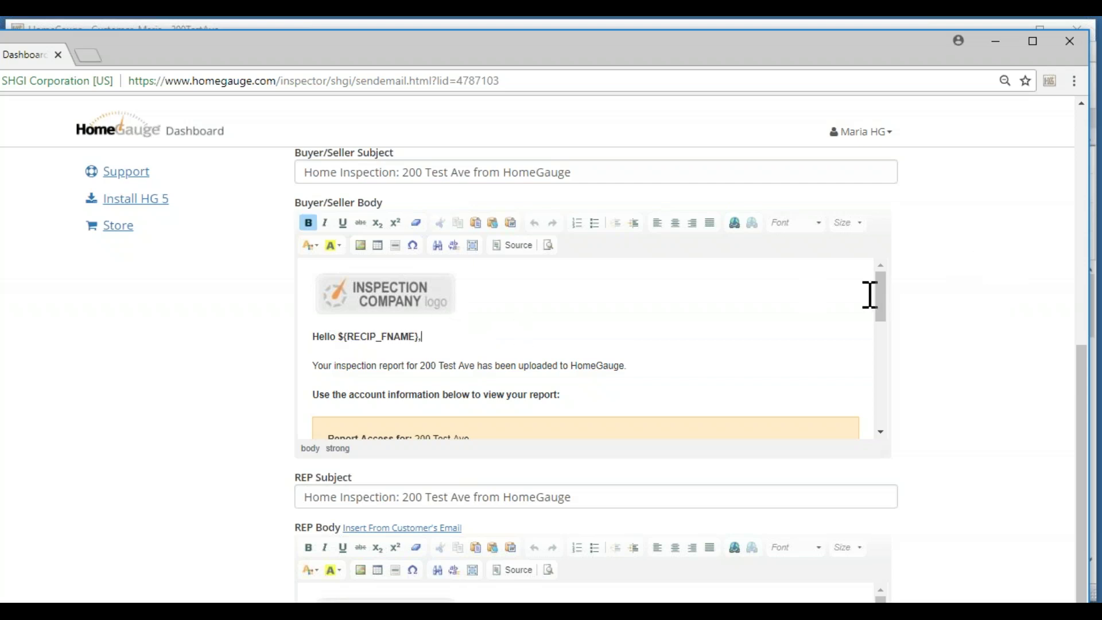
{"action": "left_click_drag", "start_coordinate": [884, 308], "coordinate": [880, 315]}
{"action": "left_click", "coordinate": [762, 312]}
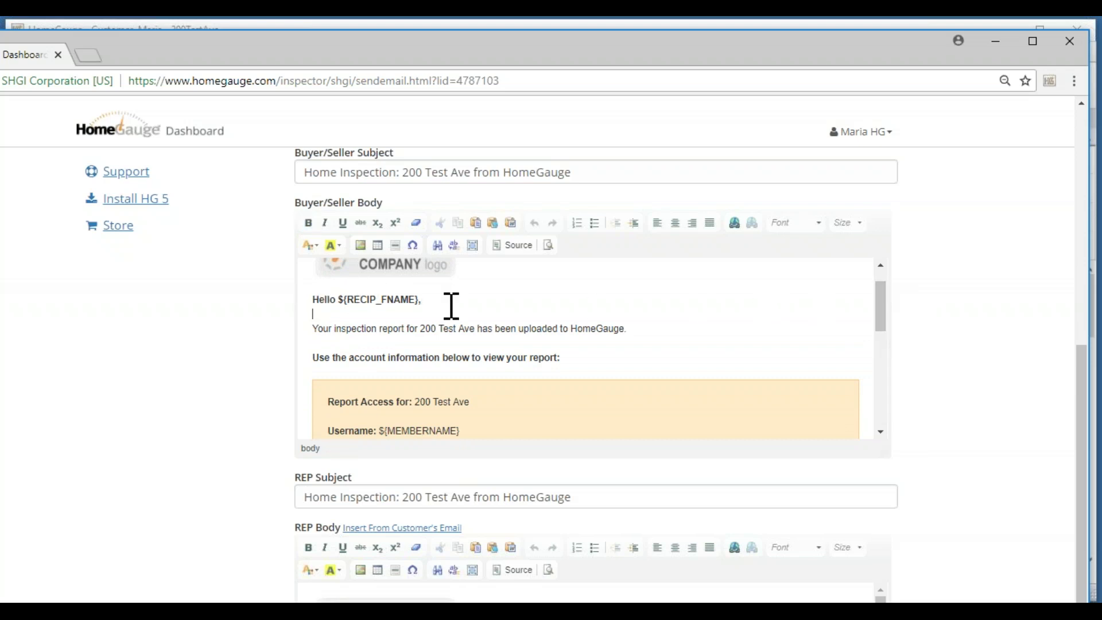
{"action": "left_click_drag", "start_coordinate": [890, 313], "coordinate": [889, 348]}
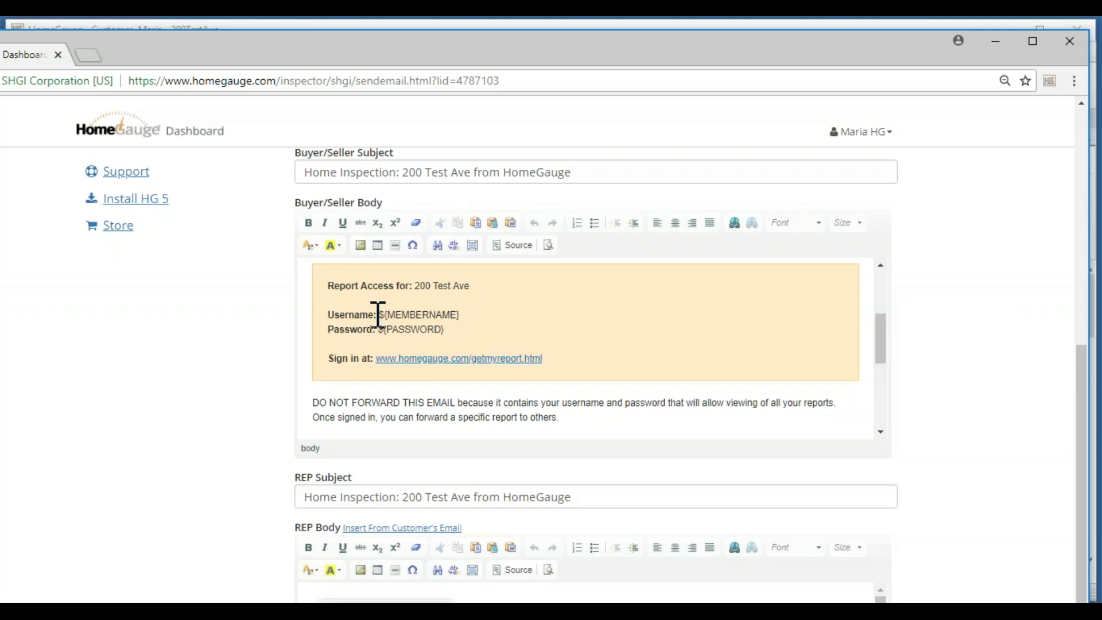
{"action": "left_click_drag", "start_coordinate": [883, 342], "coordinate": [877, 412]}
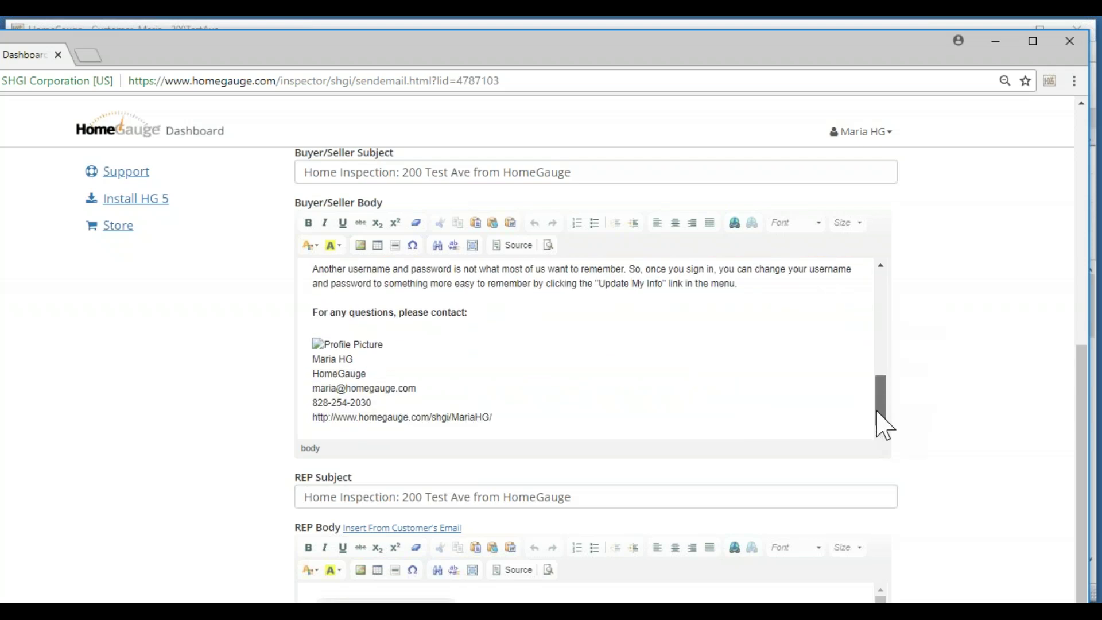
{"action": "scroll", "coordinate": [984, 304], "scroll_direction": "down", "scroll_amount": 3}
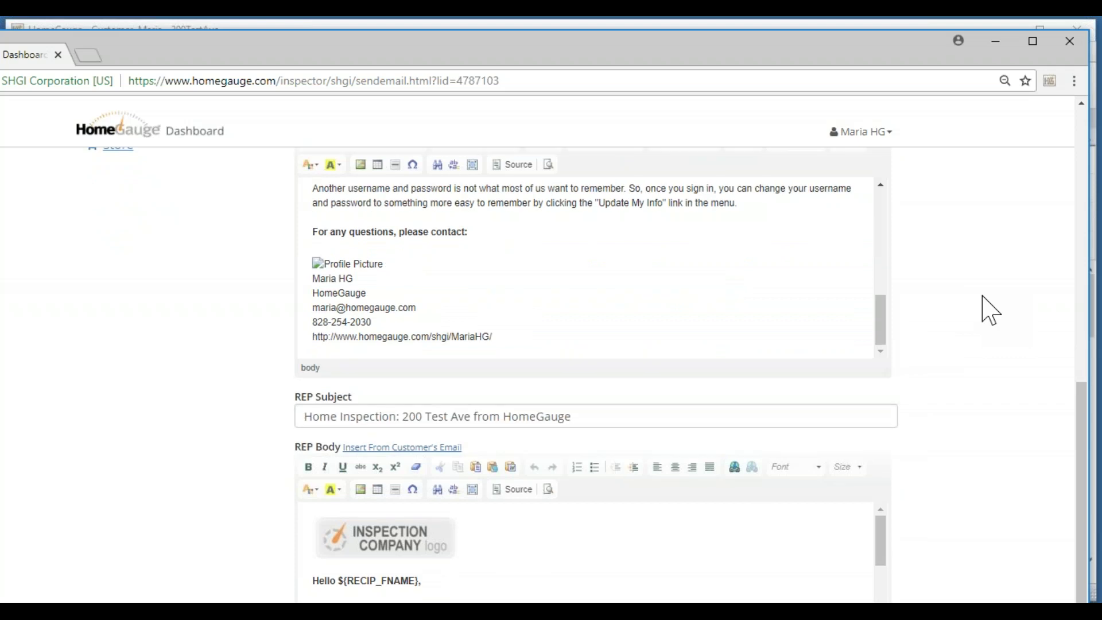
{"action": "scroll", "coordinate": [984, 307], "scroll_direction": "down", "scroll_amount": 3}
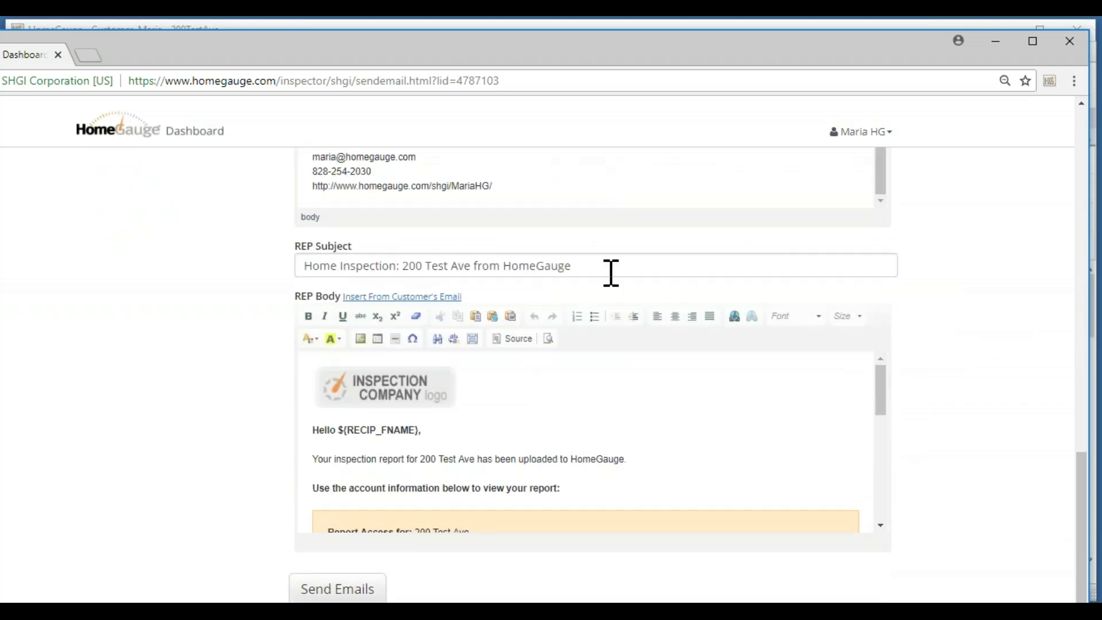
{"action": "left_click_drag", "start_coordinate": [880, 389], "coordinate": [881, 508]}
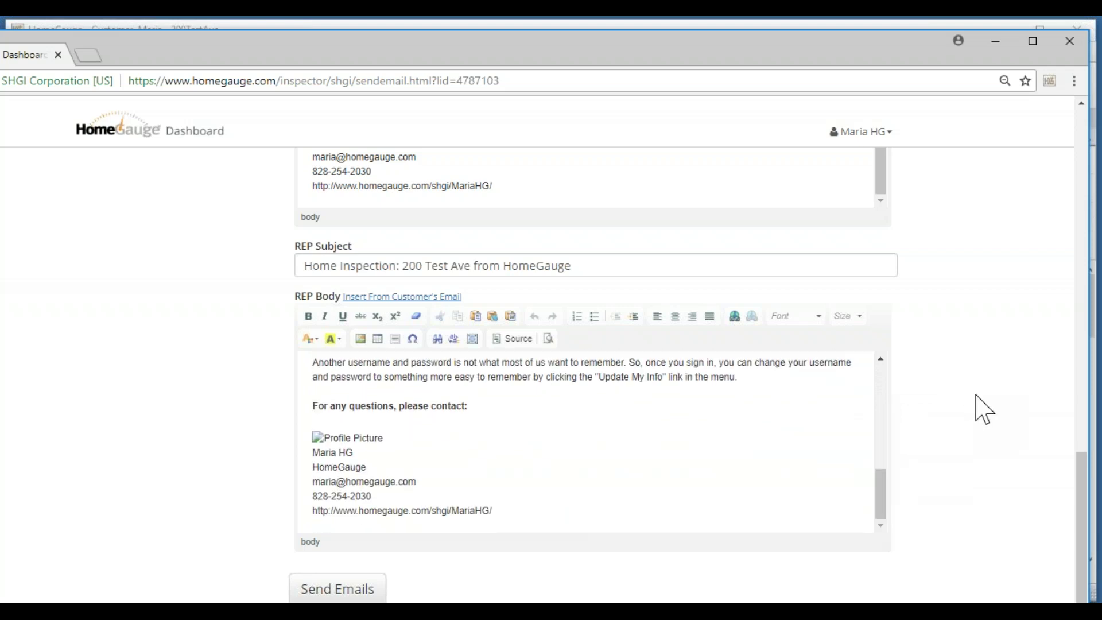
{"action": "scroll", "coordinate": [979, 404], "scroll_direction": "up", "scroll_amount": 4}
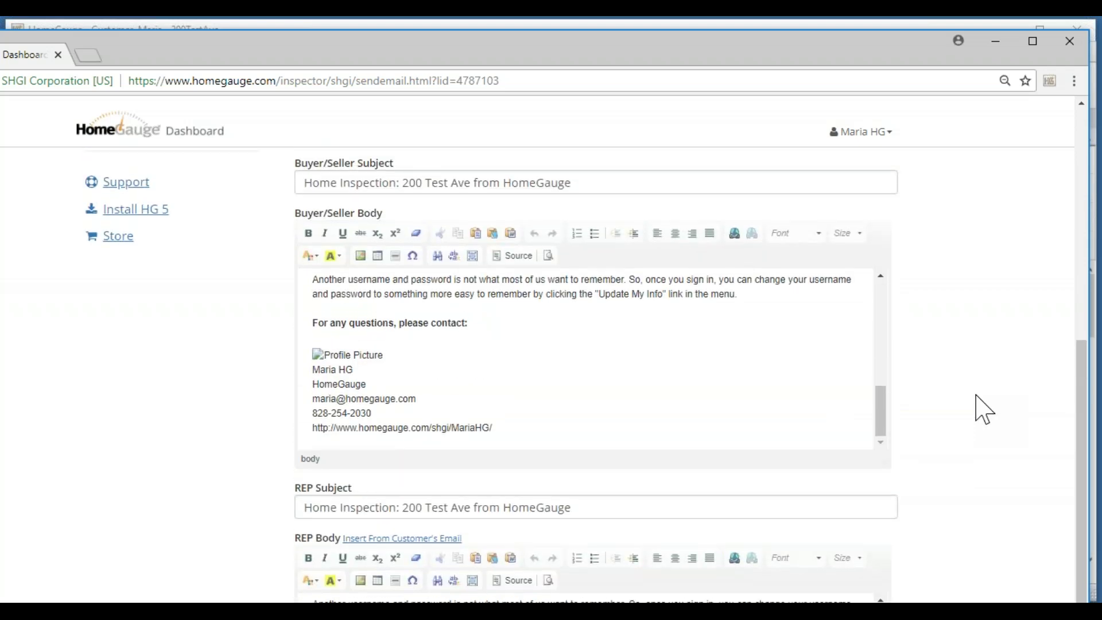
{"action": "left_click_drag", "start_coordinate": [882, 396], "coordinate": [861, 279]}
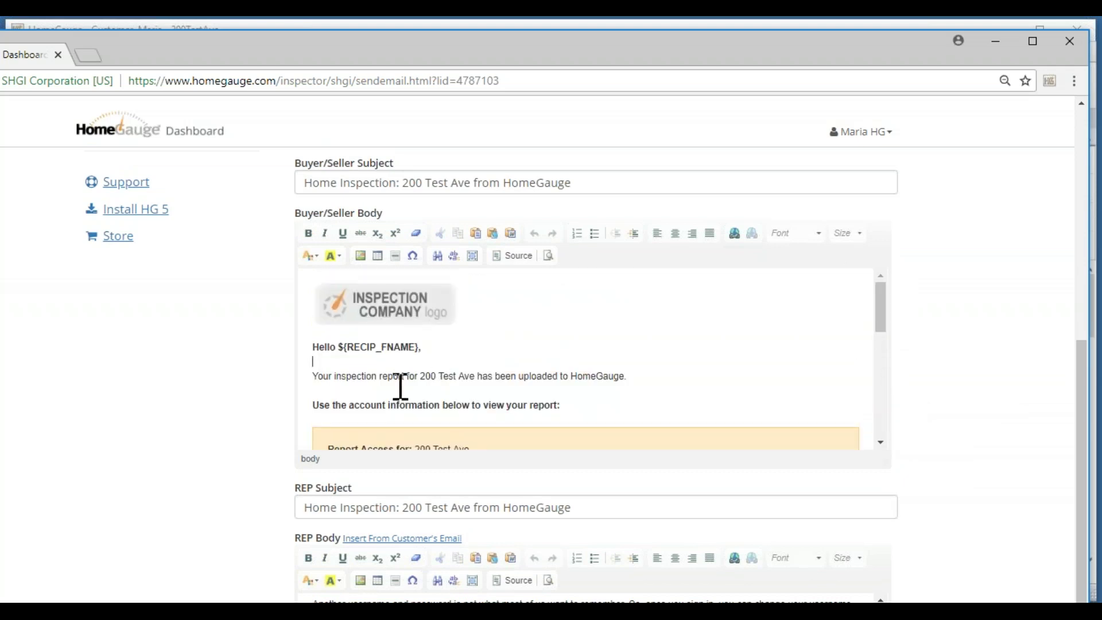
{"action": "left_click", "coordinate": [389, 363]}
{"action": "scroll", "coordinate": [1008, 348], "scroll_direction": "up", "scroll_amount": 8}
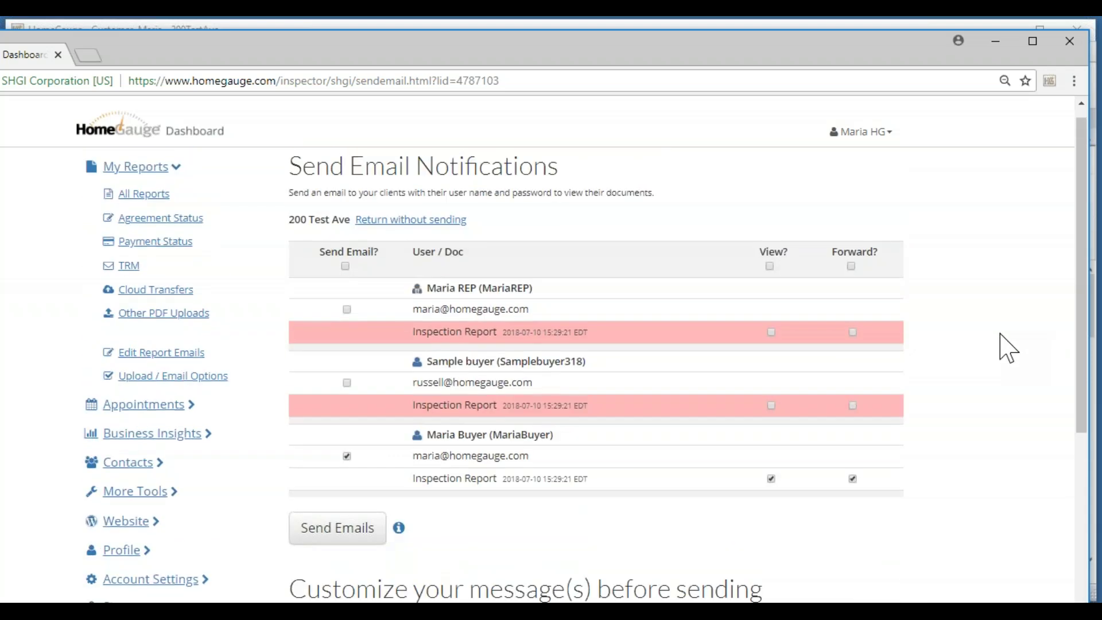
Send the notification email to the buyer and return to All Reports.
{"action": "left_click", "coordinate": [339, 532]}
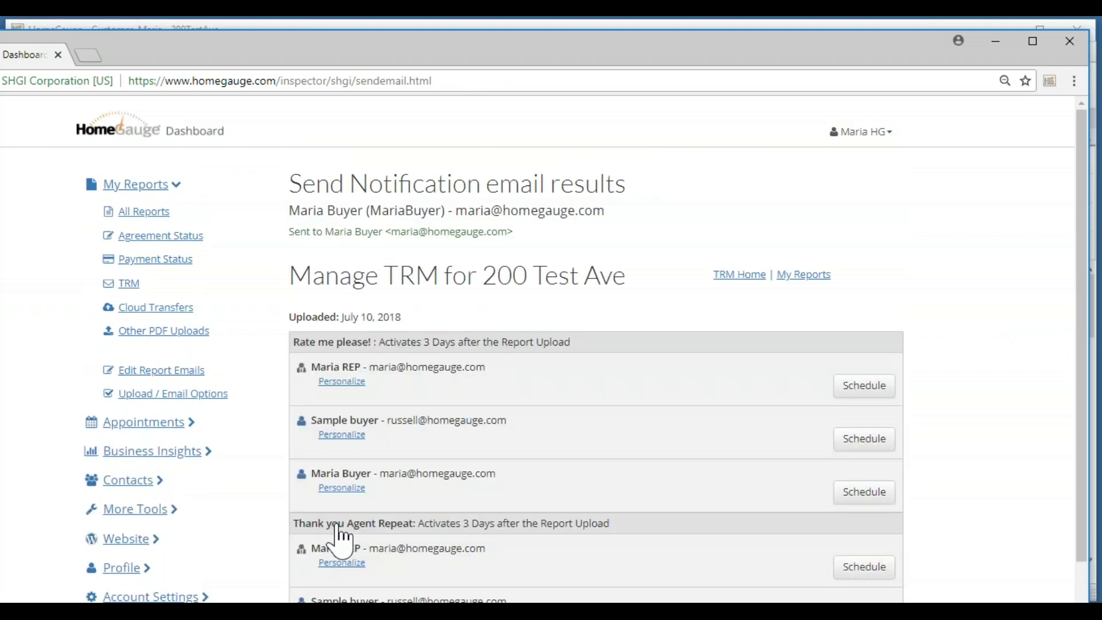
{"action": "left_click", "coordinate": [142, 214]}
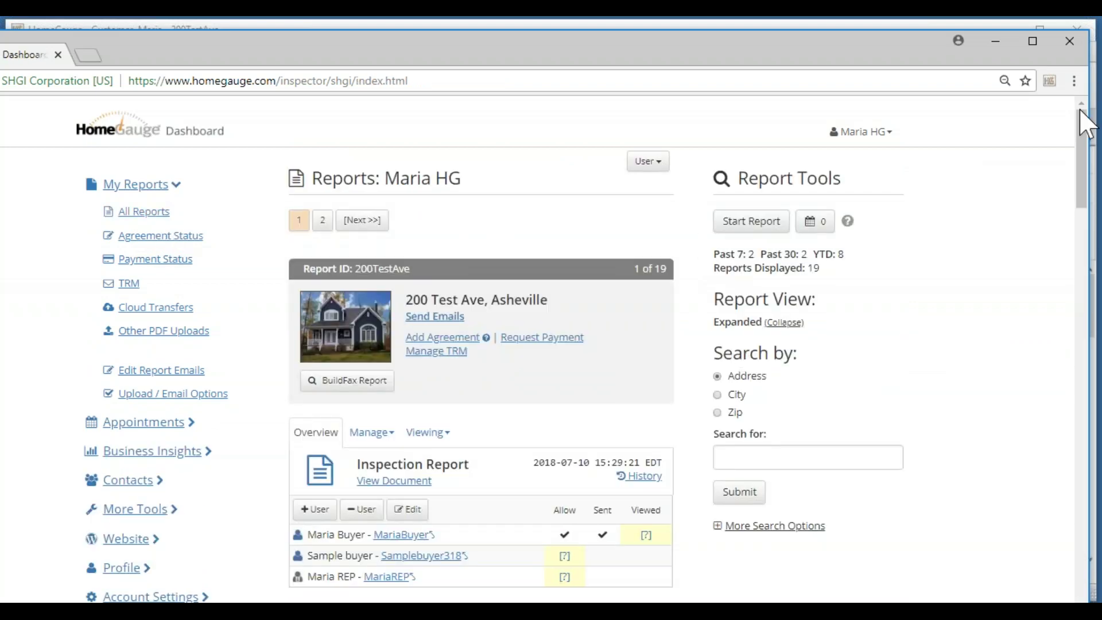
Confirm the buyer's notification shows a Sent checkmark and time, then return to the HomeGauge editor.
{"action": "scroll", "coordinate": [1081, 141], "scroll_direction": "down", "scroll_amount": 3}
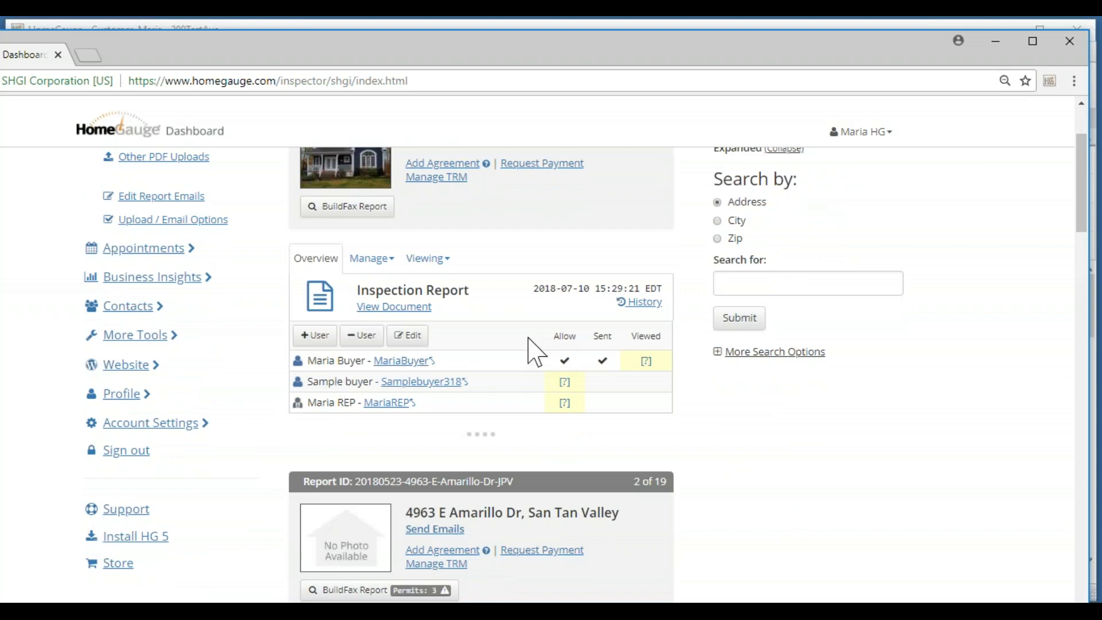
{"action": "mouse_move", "coordinate": [605, 361]}
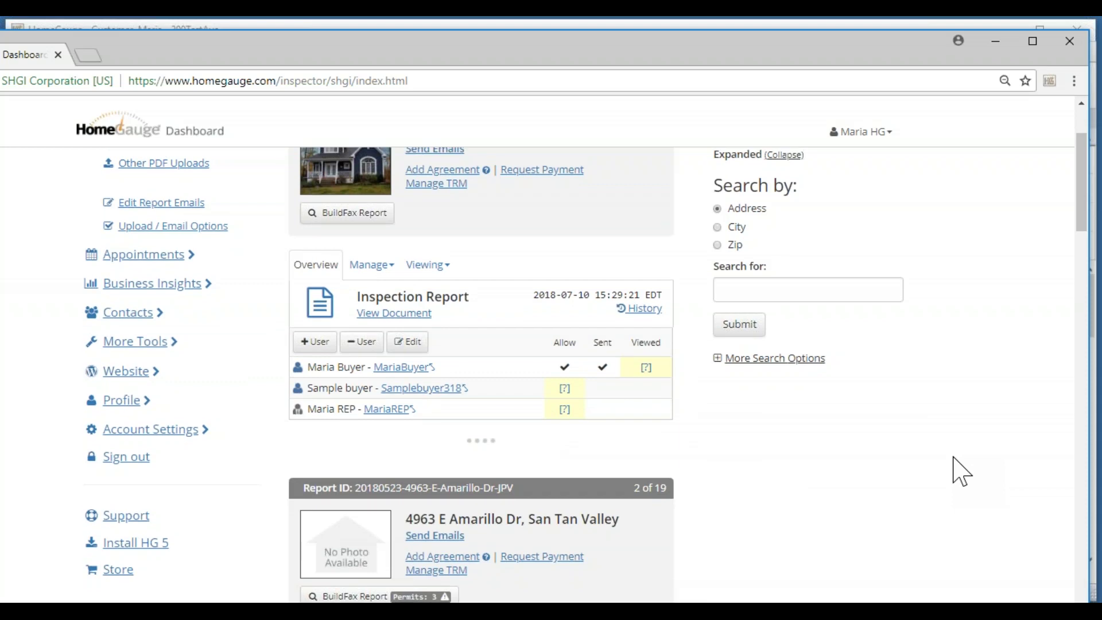
{"action": "scroll", "coordinate": [962, 472], "scroll_direction": "up", "scroll_amount": 3}
{"action": "scroll", "coordinate": [962, 472], "scroll_direction": "down", "scroll_amount": 1}
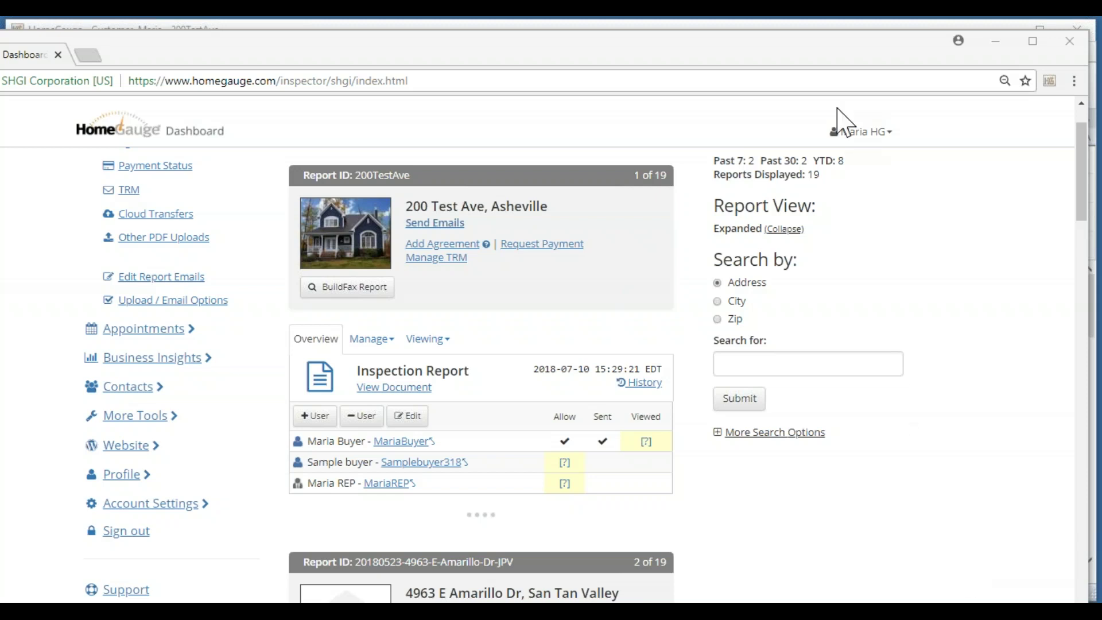
{"action": "left_click", "coordinate": [987, 47]}
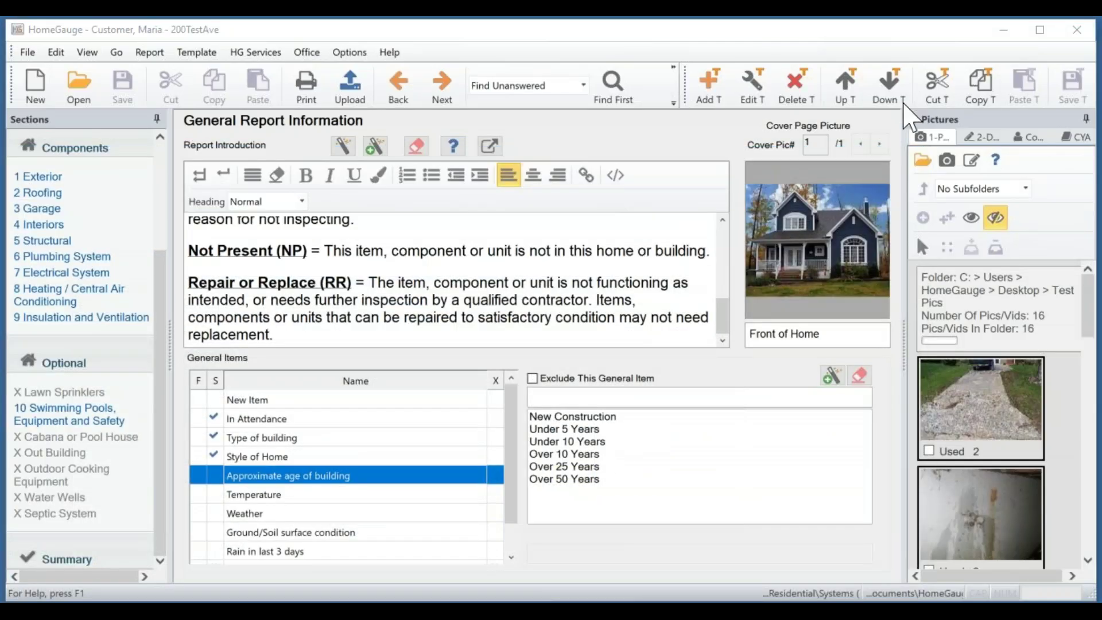